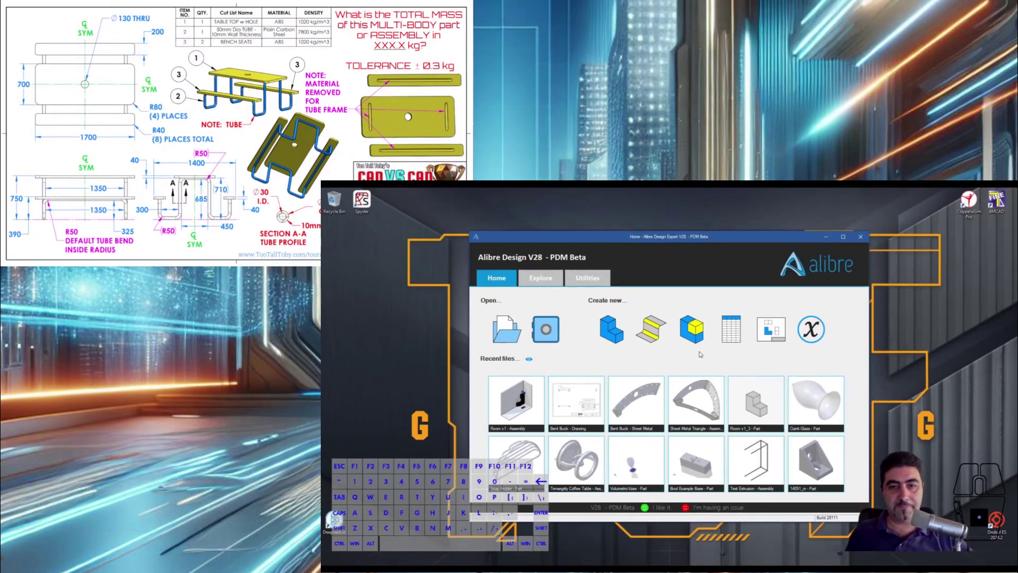
Step: Create a new assembly named TTT WC Picnic Table without inserting any existing part
left_click(591, 254)
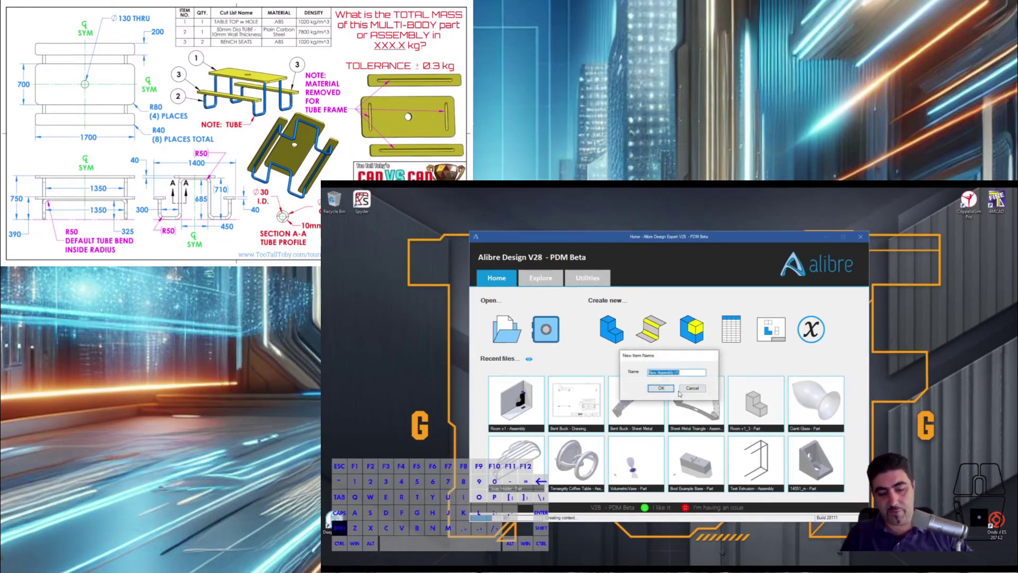
type("Picnic T")
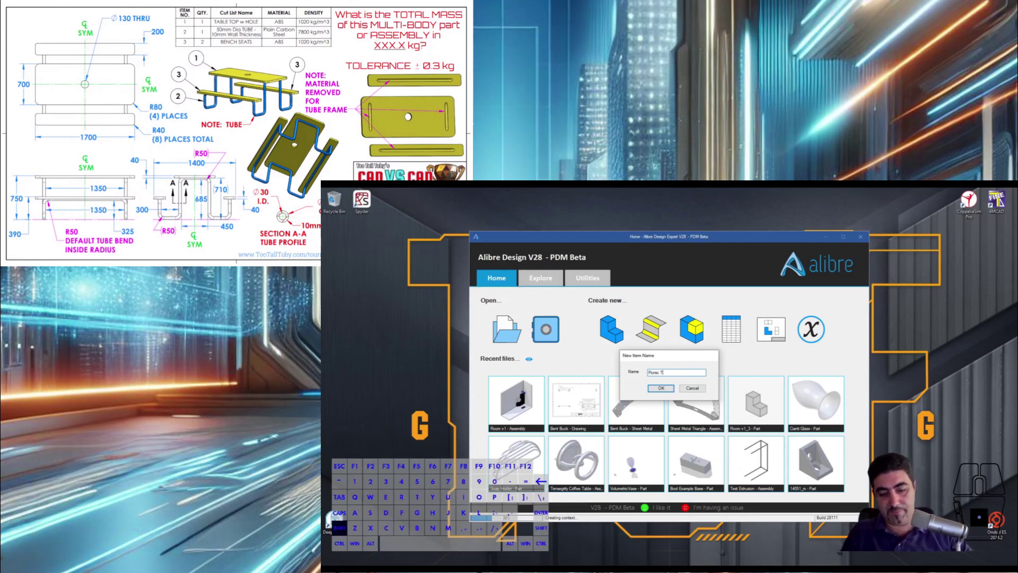
type("able")
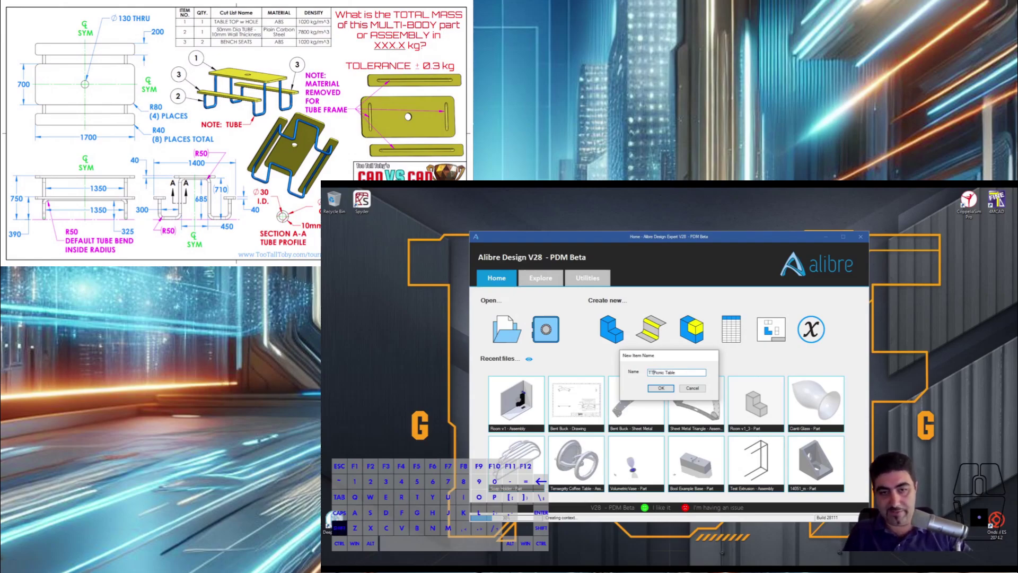
type("TTT WC")
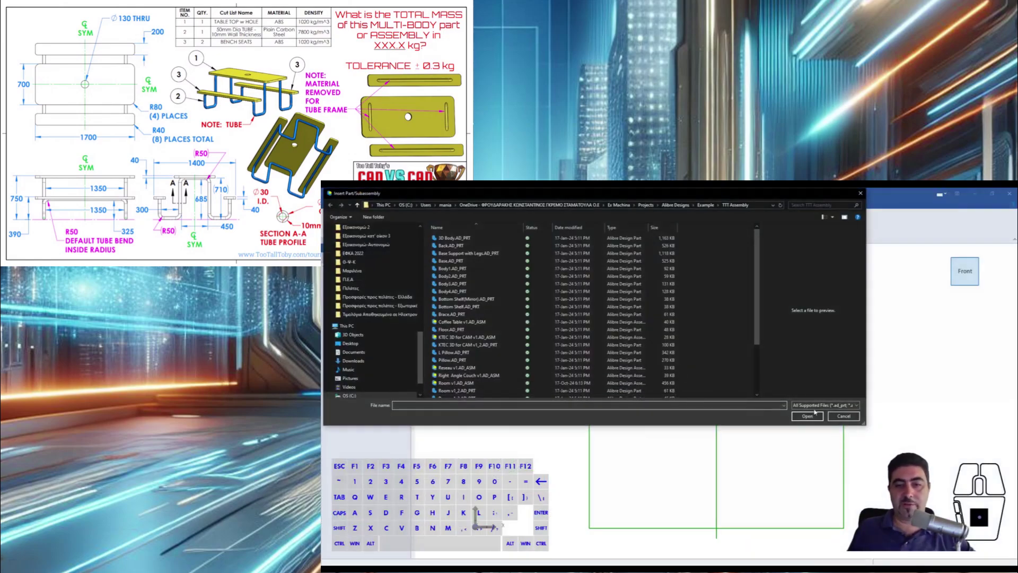
key("Escape")
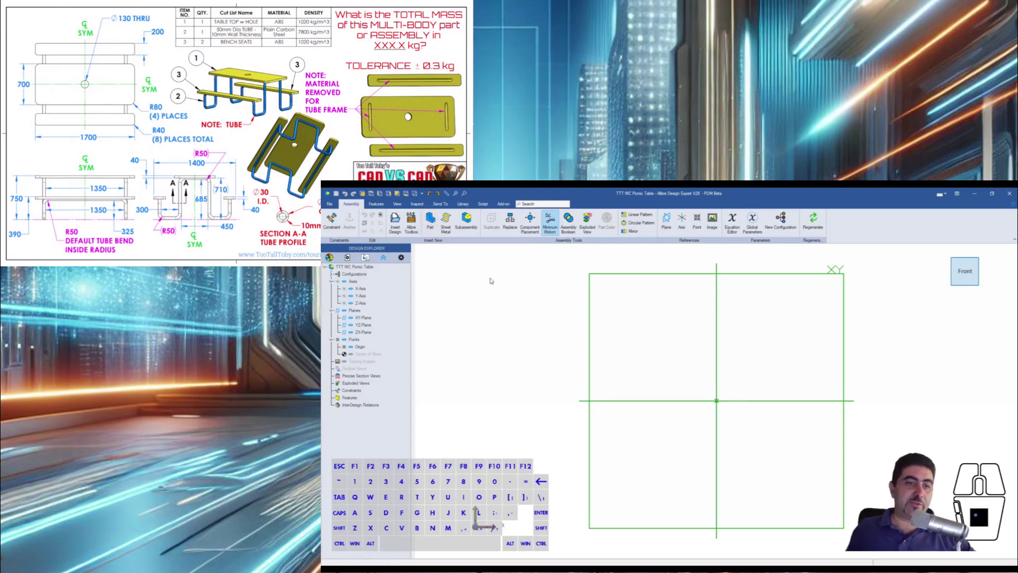
Step: Add a new part named Benches inside the assembly
left_click(430, 223)
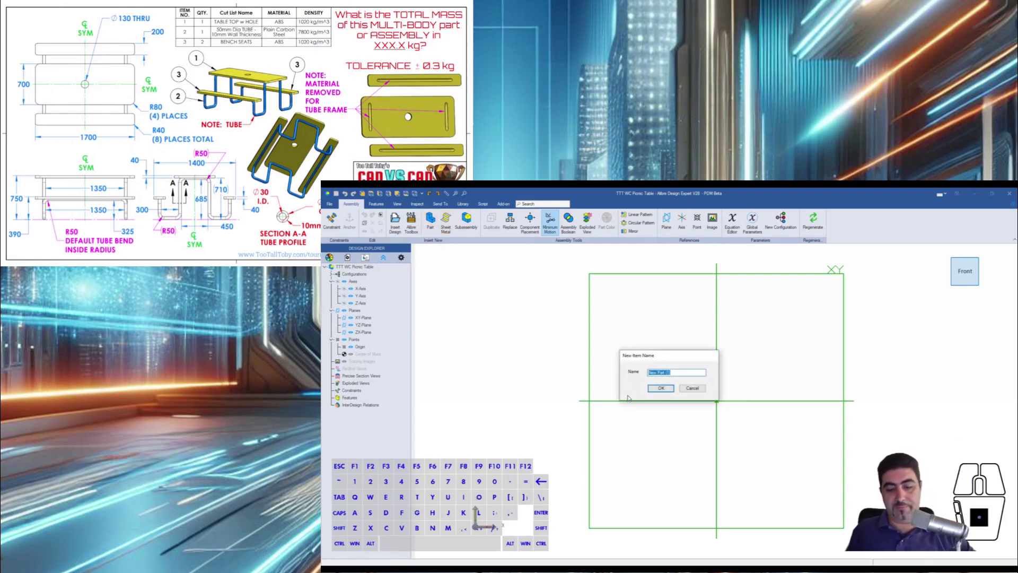
type("Benches")
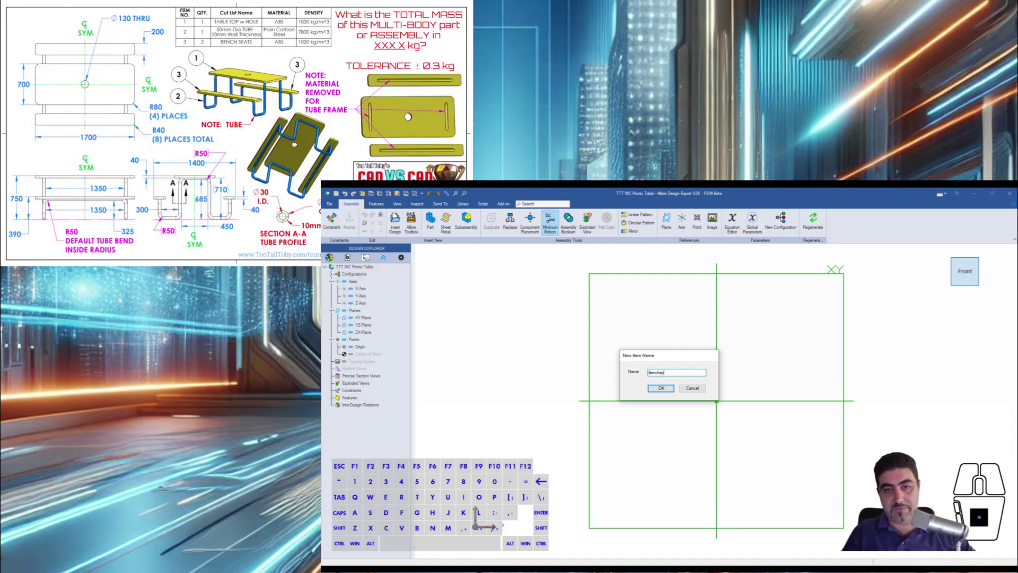
key("Return")
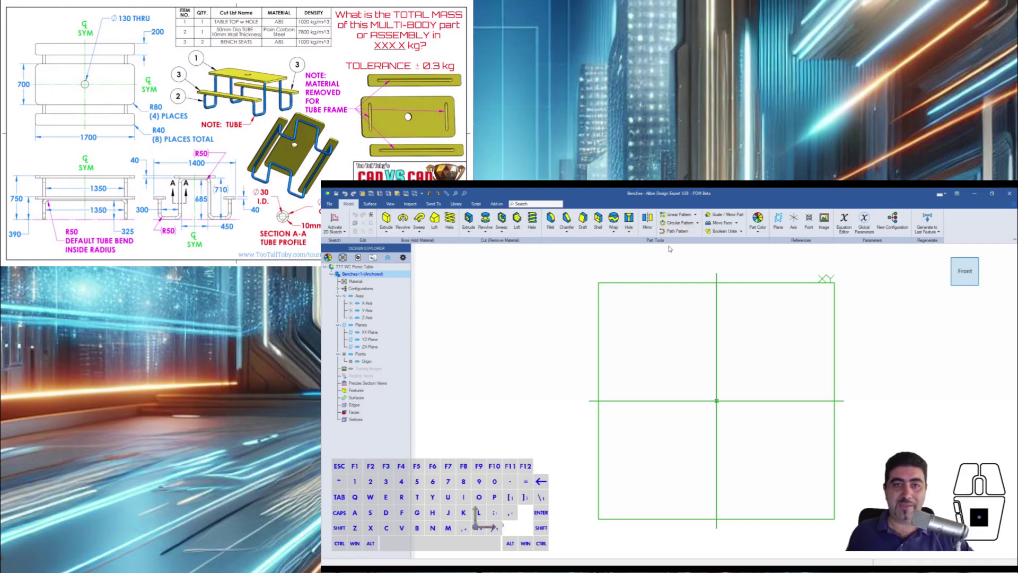
left_click(673, 362)
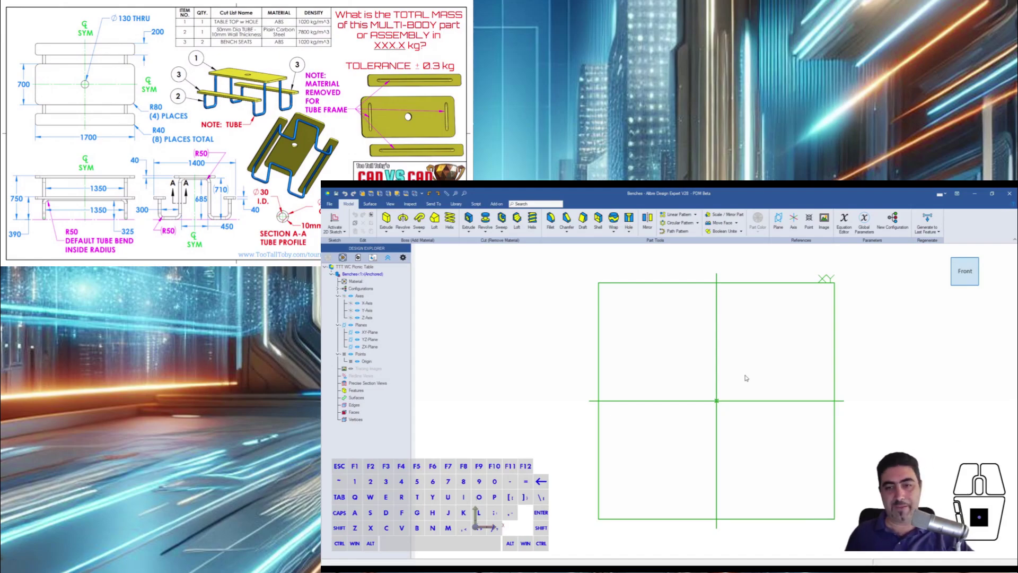
Step: Sketch two separate rectangles on the XY plane, one above the origin about 106 mm wide and one below it
double_click(751, 283)
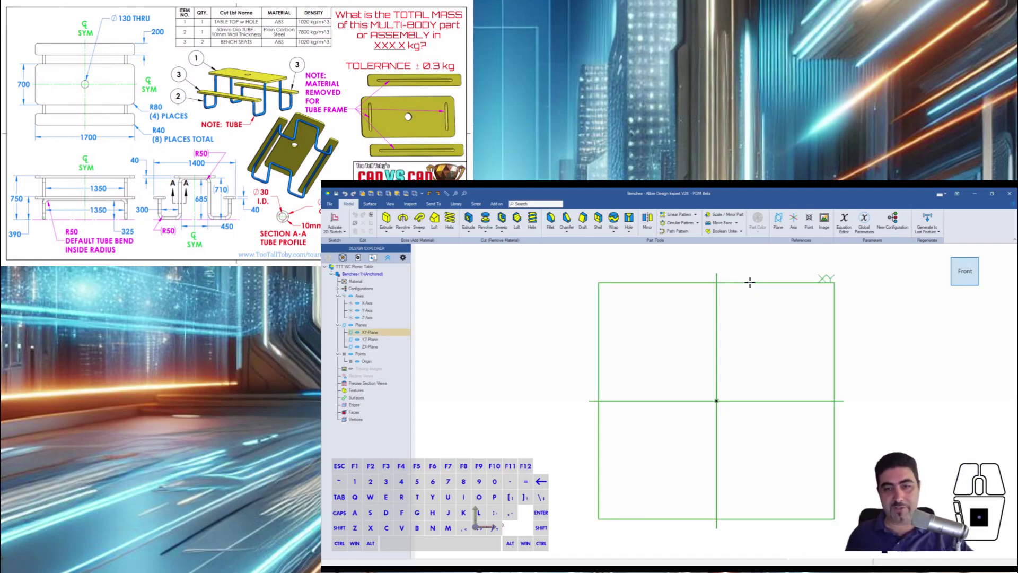
key("r")
left_click(628, 297)
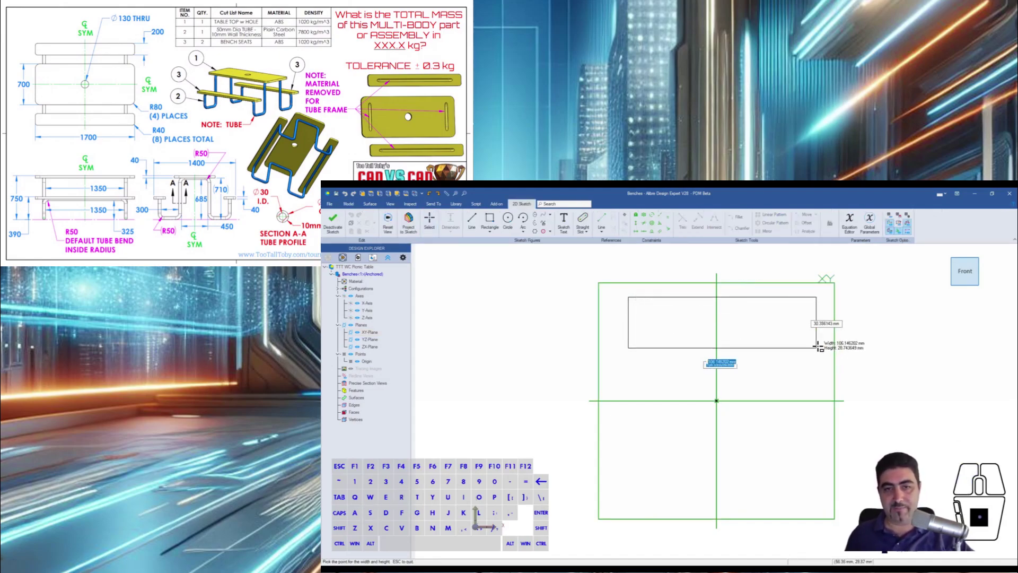
left_click(815, 329)
left_click(643, 453)
left_click(808, 489)
key("Escape")
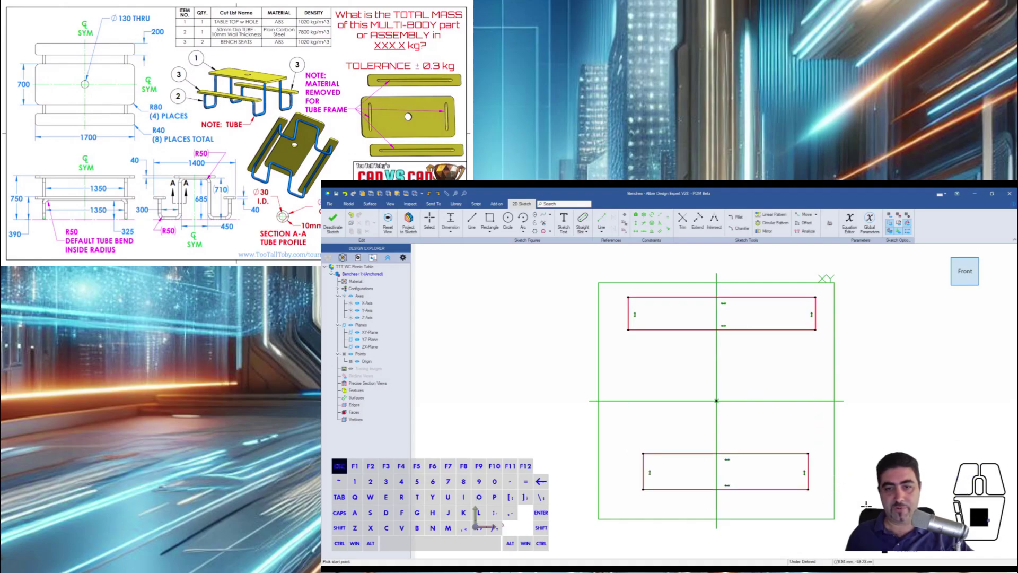
Step: Apply Equal constraints so both rectangles share the same length and the same height
left_click(740, 329)
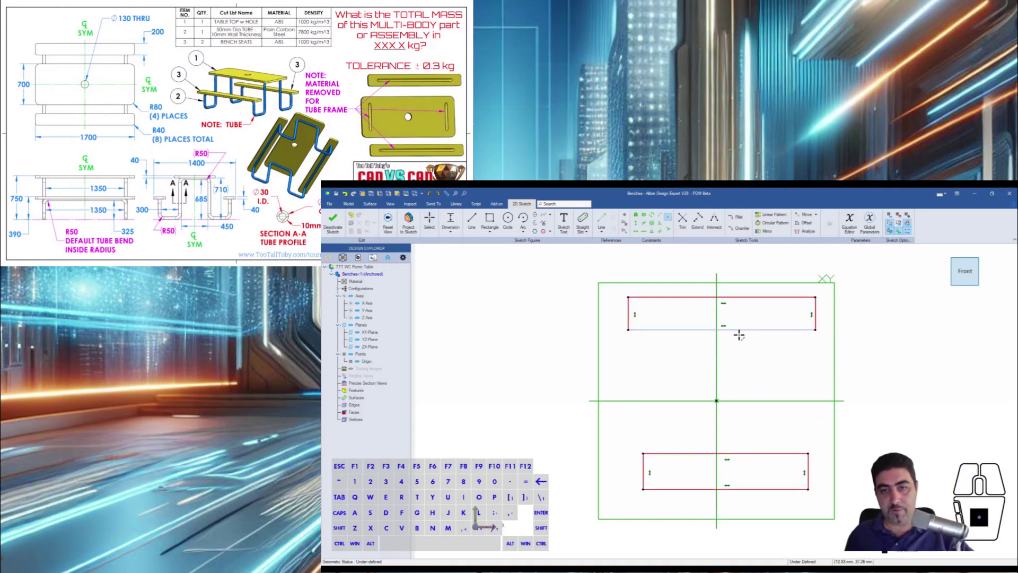
left_click(784, 454, "shift")
left_click(783, 454)
left_click(579, 333)
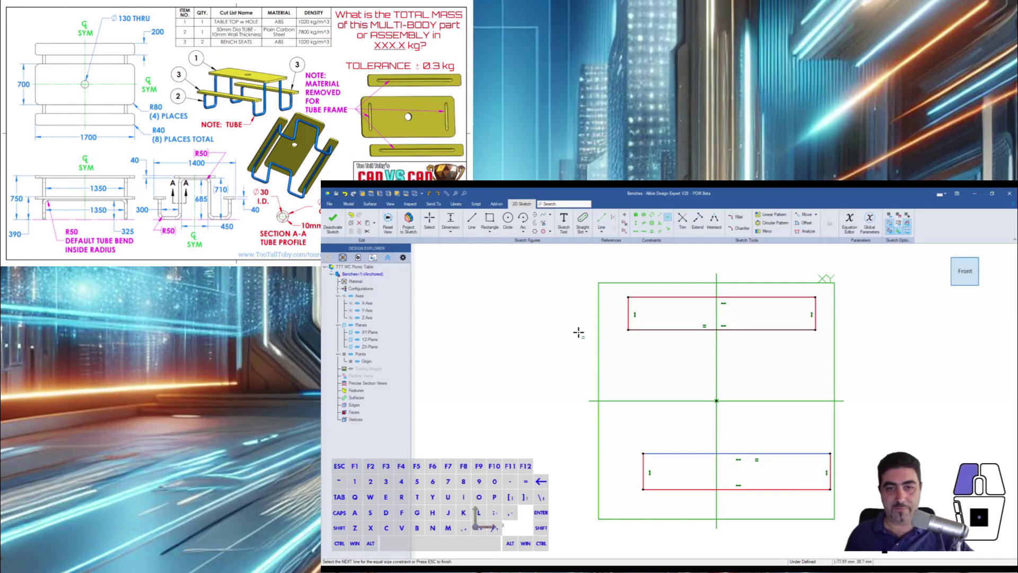
left_click(625, 312)
left_click(643, 464)
key("ctrl+z")
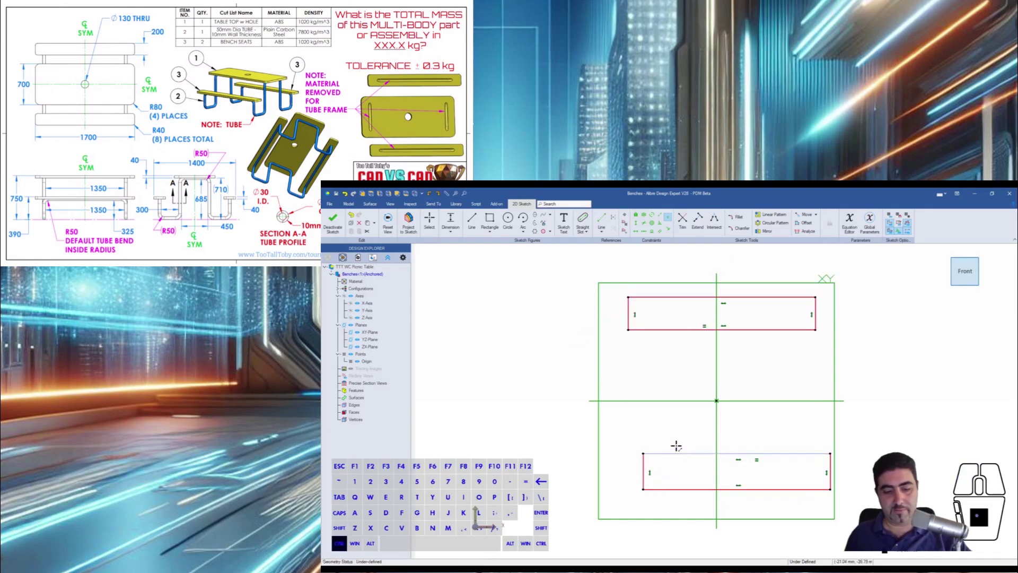
left_click(626, 310)
key("Escape")
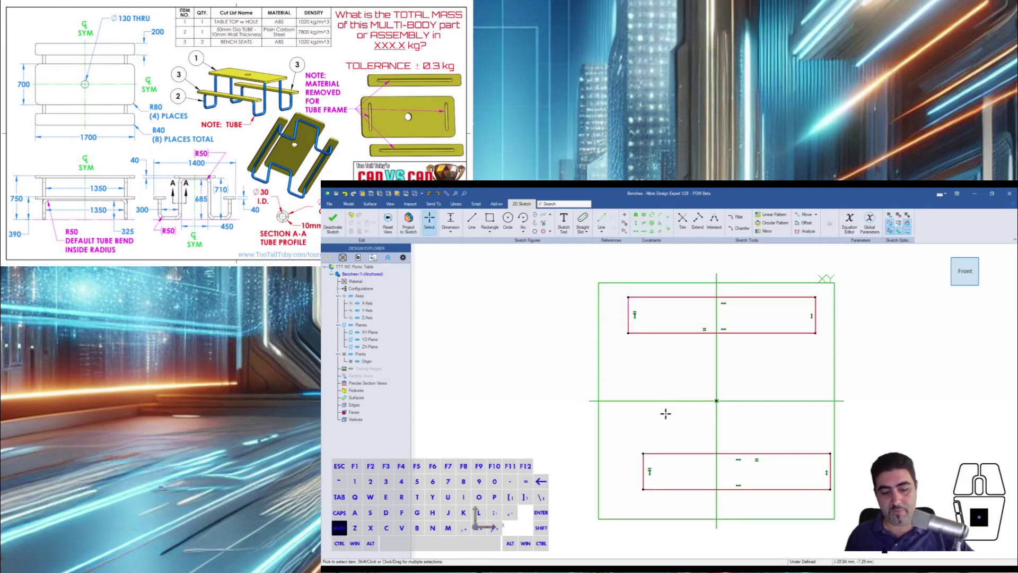
Step: Align the two rectangles' inner left corners vertically and constrain them to be symmetric about the horizontal axis
left_click(627, 333)
left_click(643, 453)
key("Escape")
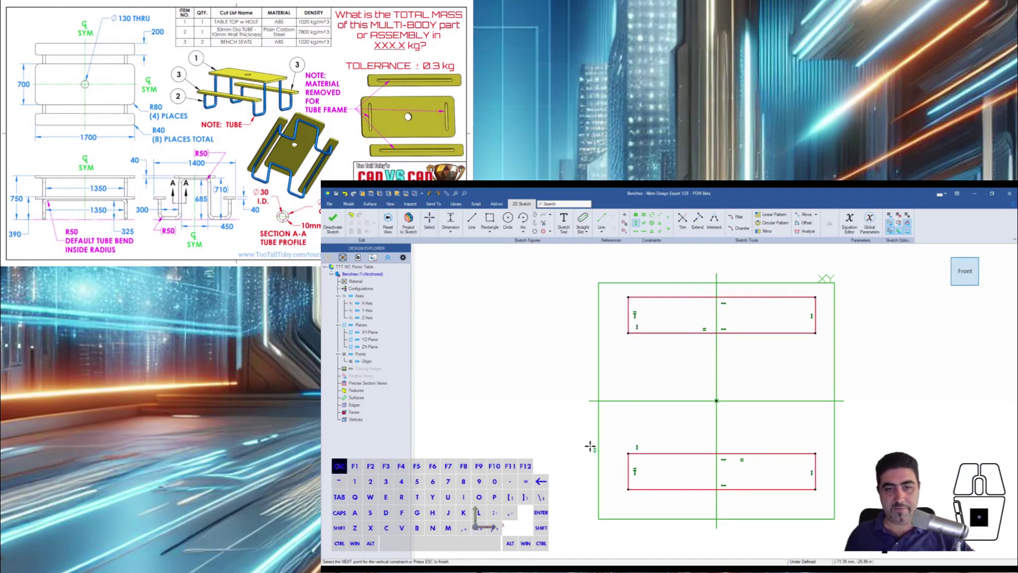
key("m")
left_click(629, 334)
left_click(629, 454)
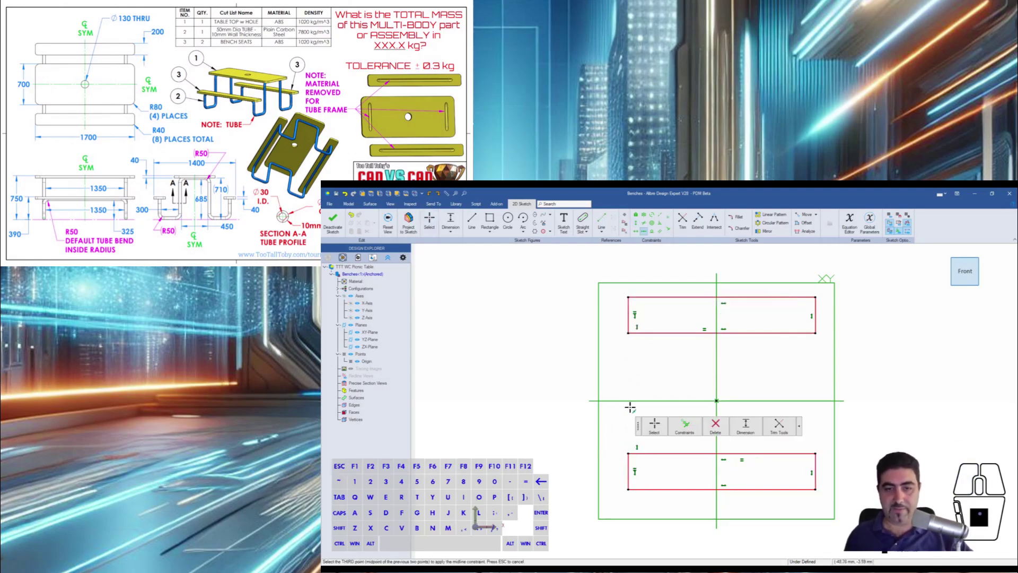
left_click(717, 401)
key("Escape")
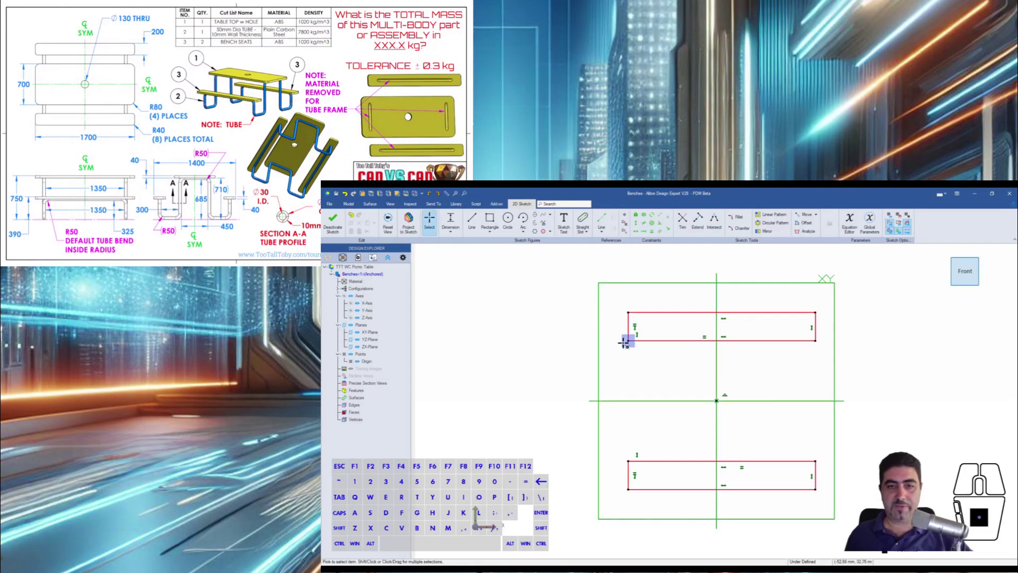
Step: Stretch the rectangles from the upper one's inner left corner, and constrain its lower corners to be symmetric about the vertical axis
left_click_drag(628, 336, 591, 353)
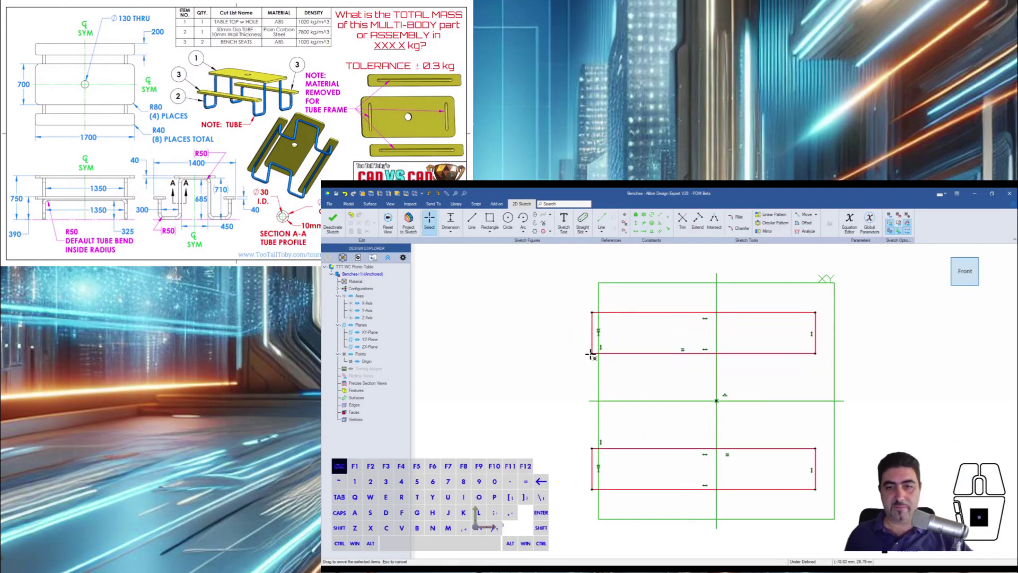
key("Escape")
key("m")
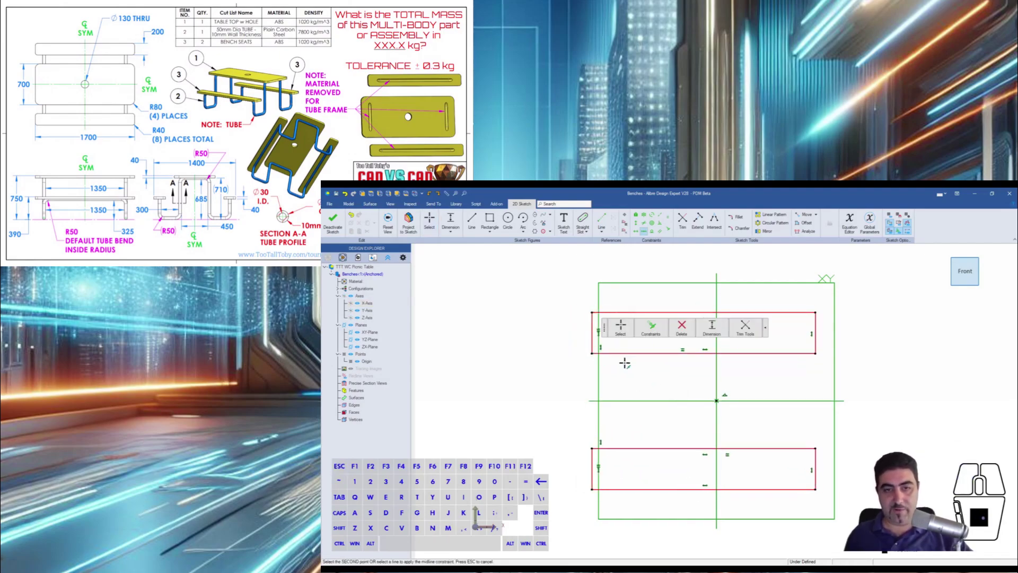
left_click(592, 353)
left_click(816, 353)
left_click(717, 406)
key("Escape")
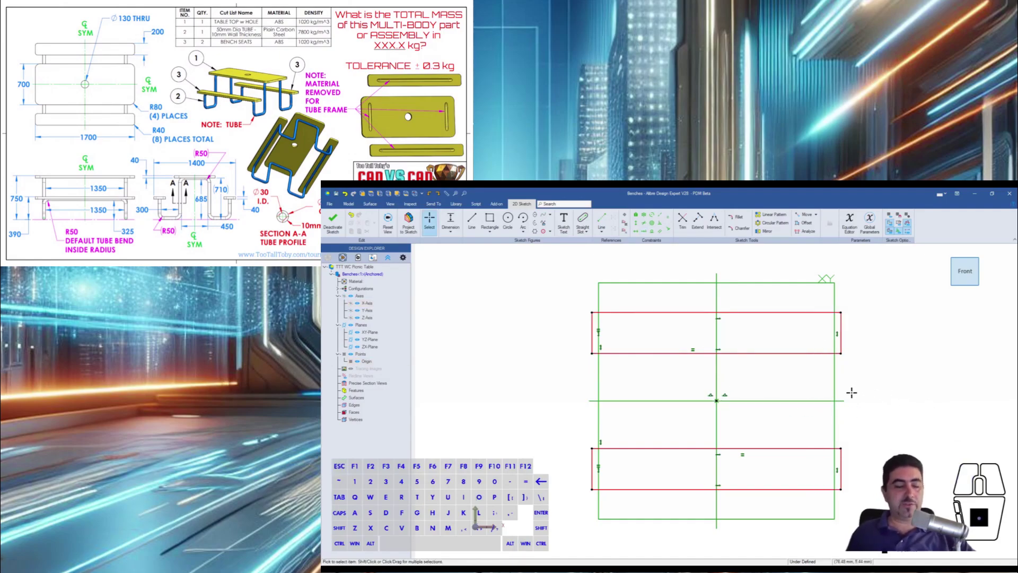
Step: Dimension the upper rectangle's length as 1700 mm and place the dimension clear above the shape
key("Escape")
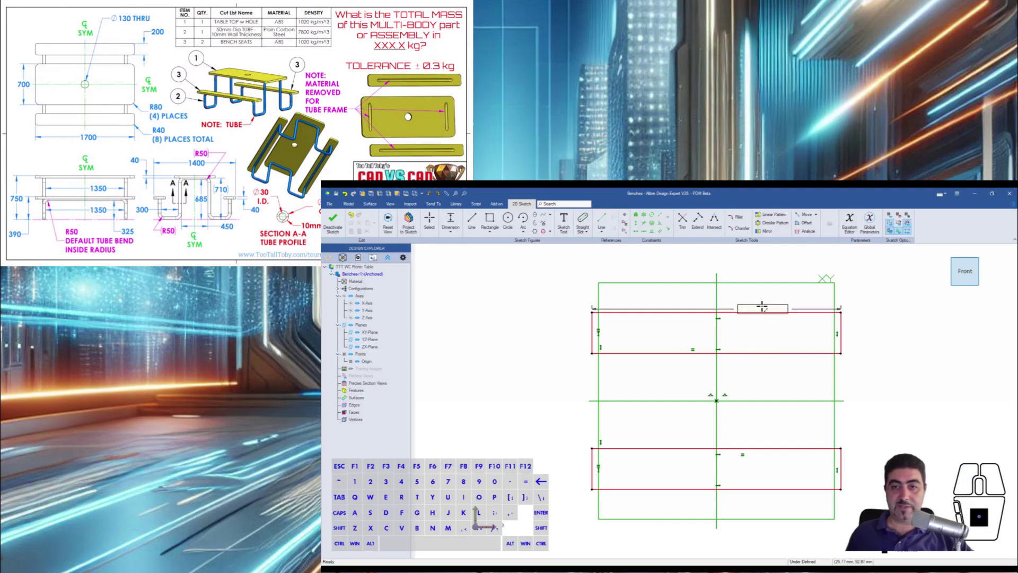
key("Return")
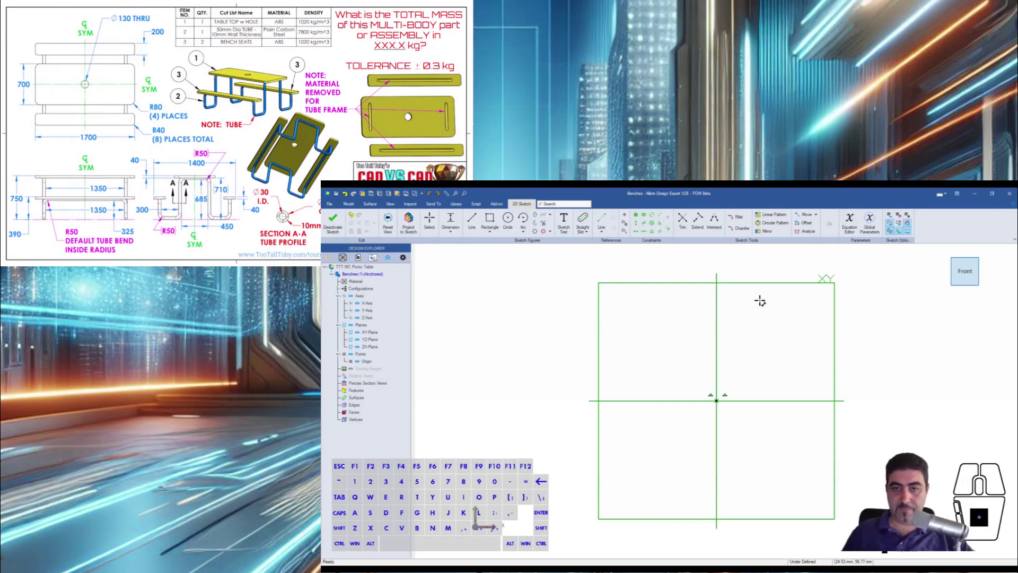
scroll(760, 308, "down", 10)
scroll(766, 348, "up", 2)
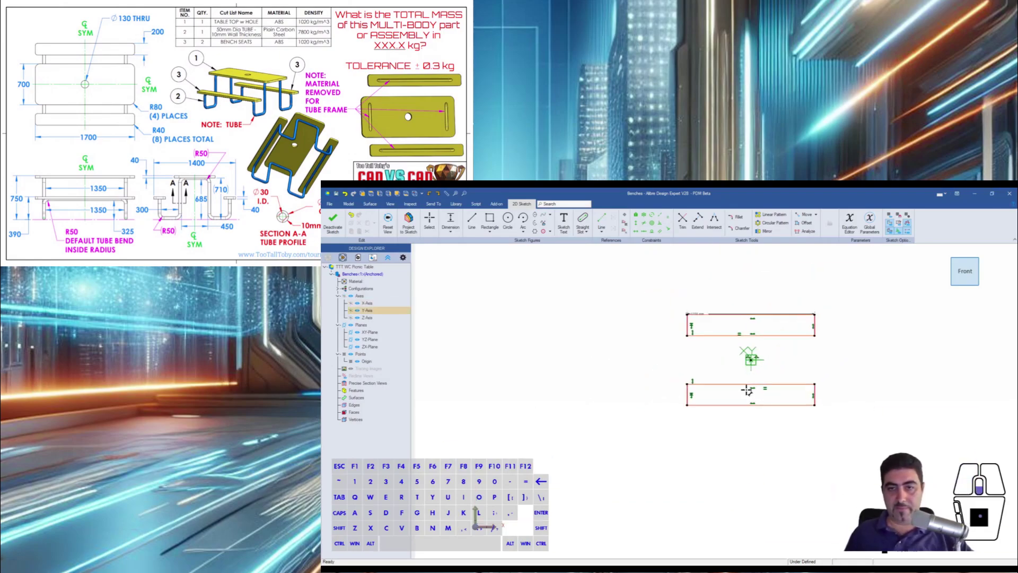
key("Escape")
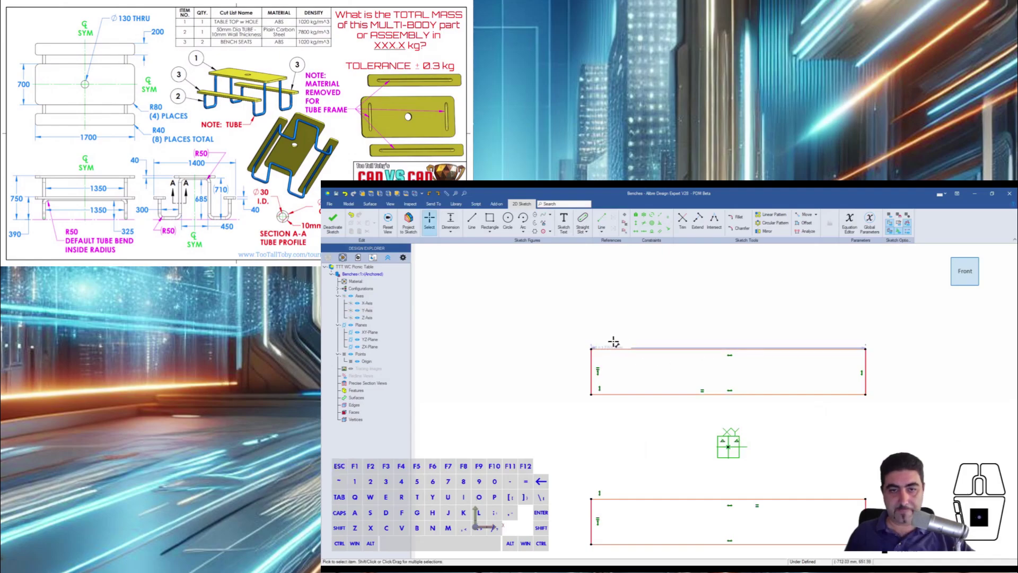
left_click_drag(614, 344, 625, 318)
Step: Dimension the upper rectangle's height as 200 mm
key("d")
left_click(590, 367)
left_click(536, 372)
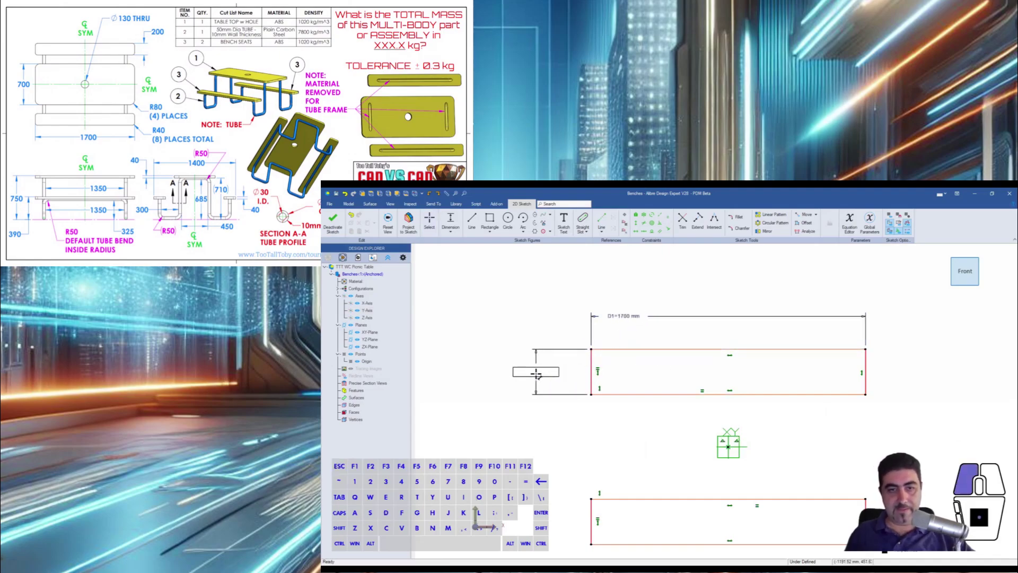
type("200")
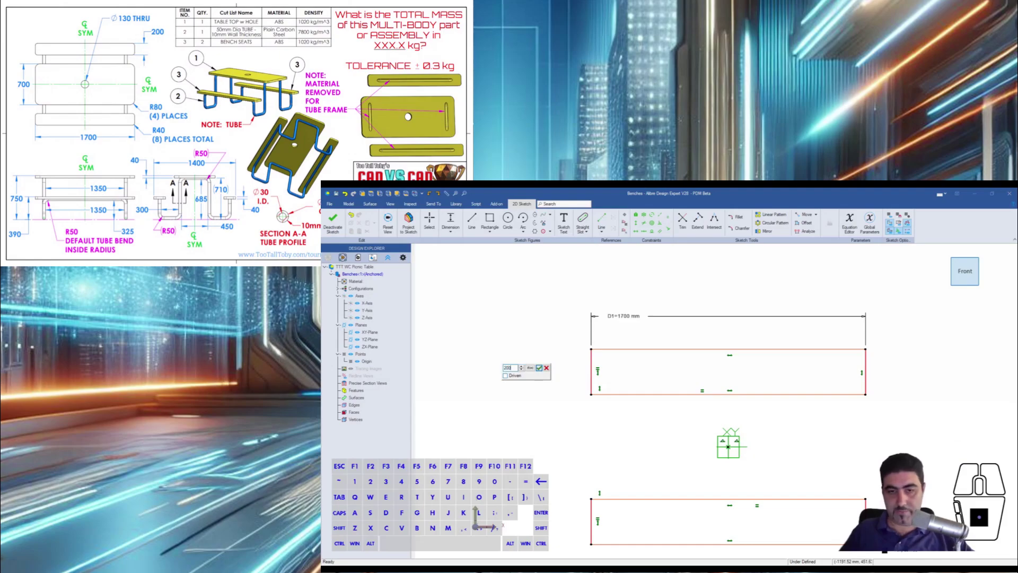
key("Return")
scroll(676, 364, "down", 2)
scroll(725, 456, "up", 2)
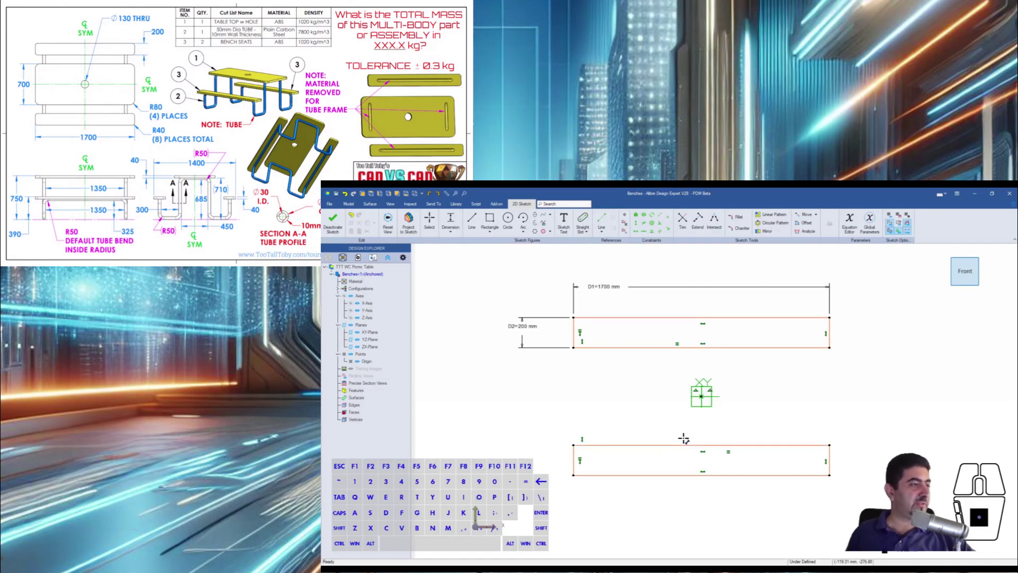
Step: Dimension the overall distance between the two rectangles' outer edges as 1400 mm
left_click(599, 317)
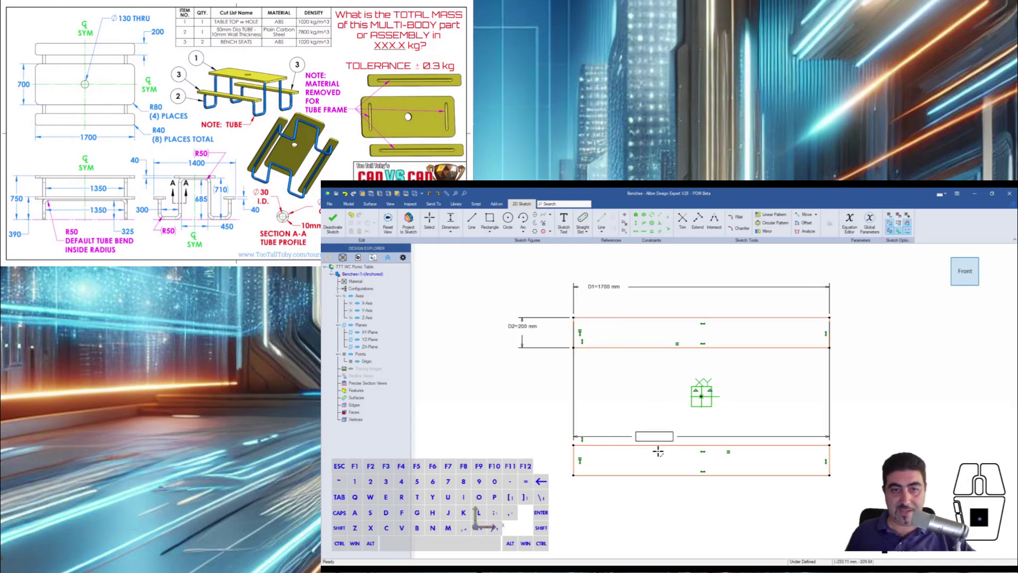
left_click(883, 393)
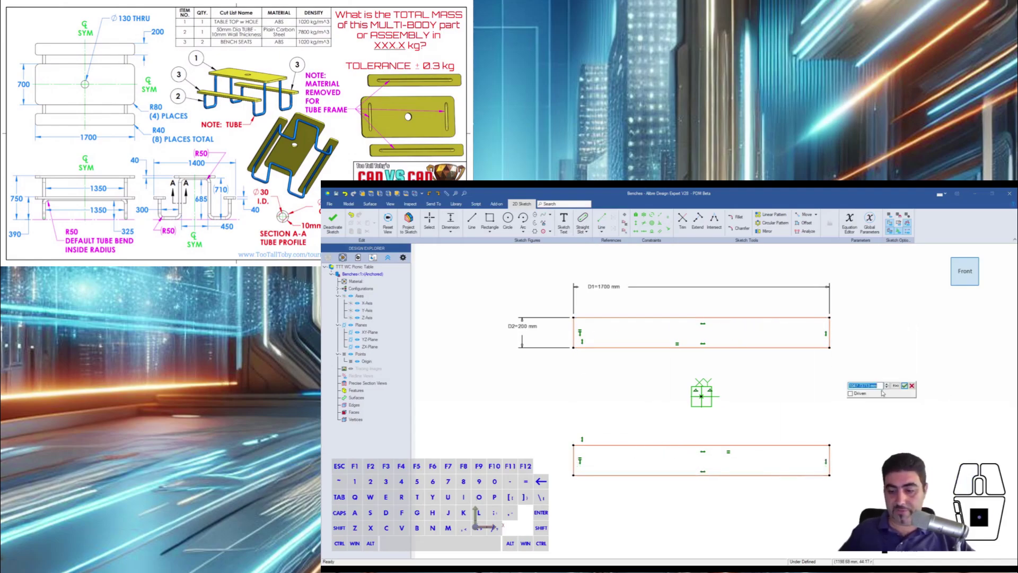
type("1400")
key("Return")
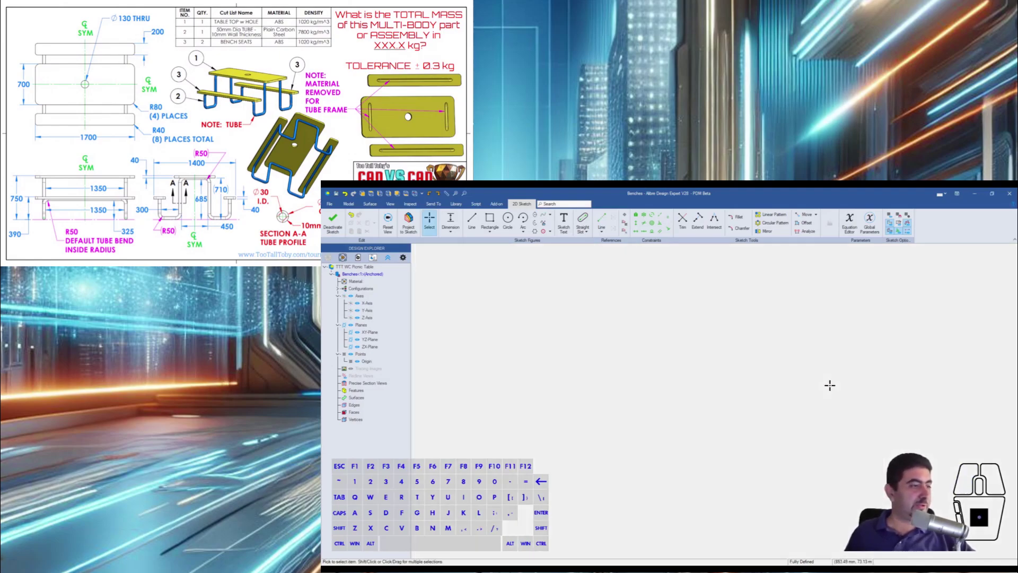
Step: Extrude the two bench rectangles to a depth of 40 mm
type("e")
type("40")
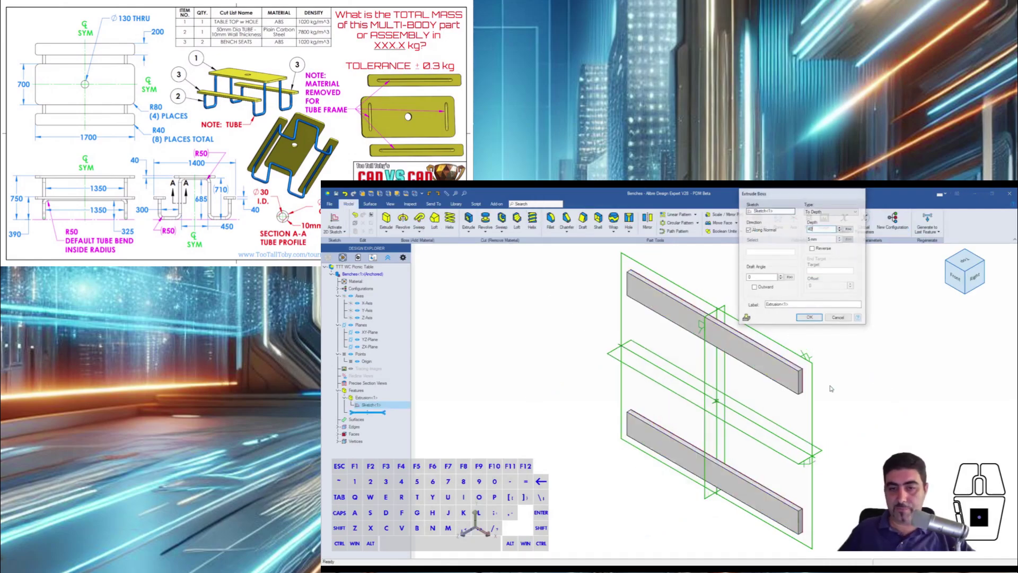
key("Return")
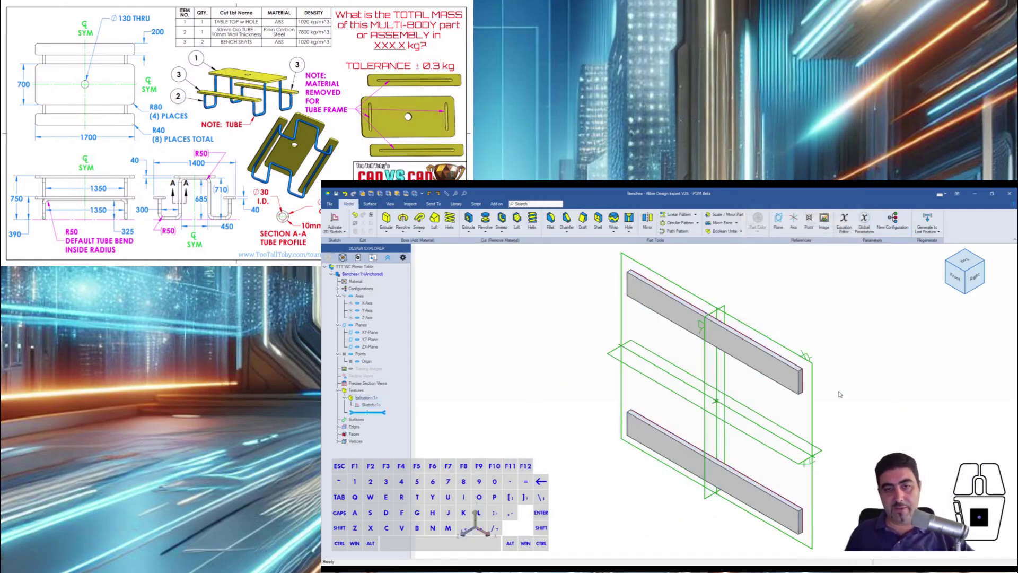
Step: Fillet the eight vertical corner edges of the two bench seats with a constant radius of 40 mm
key("f")
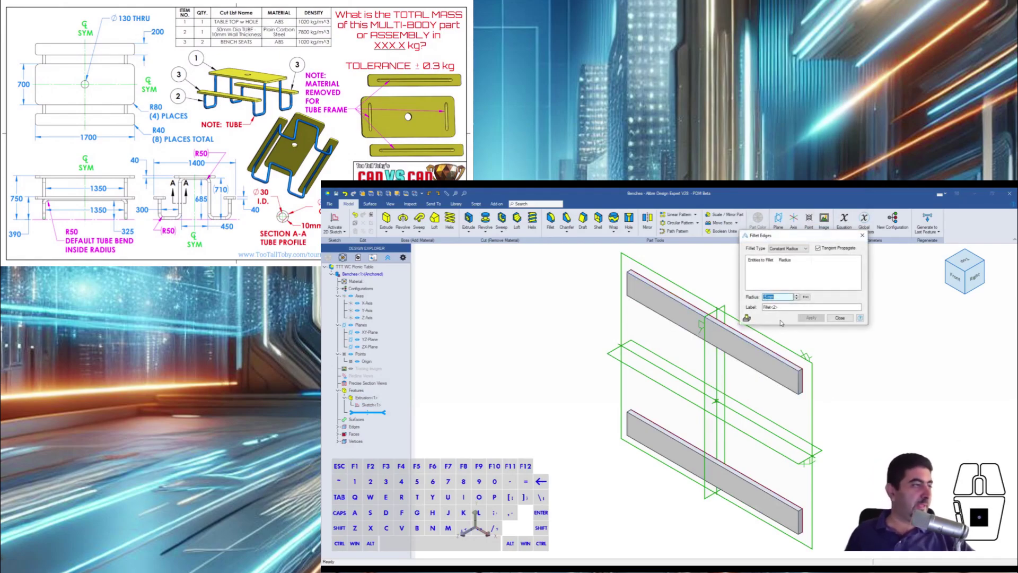
type("40")
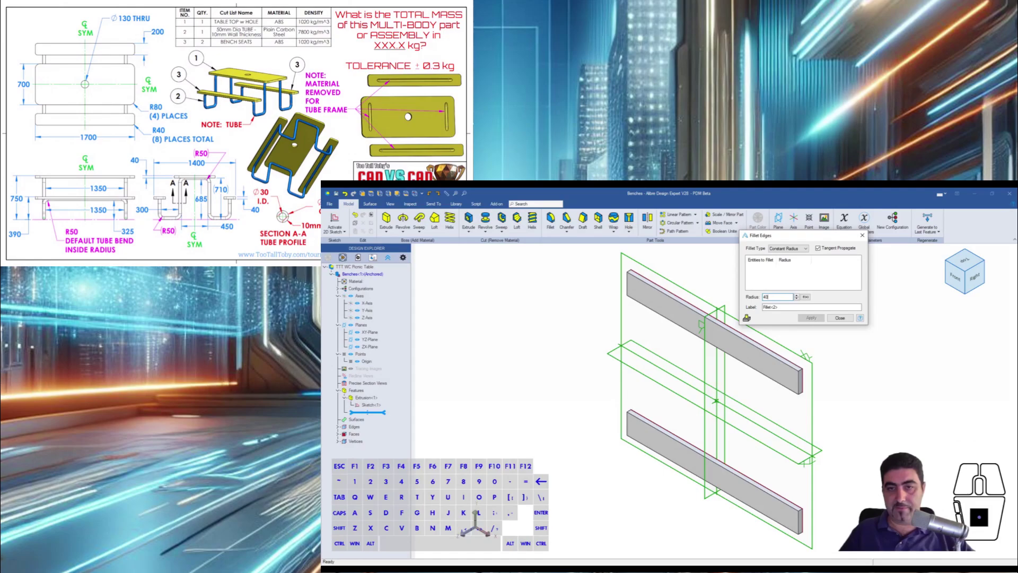
scroll(636, 257, "up", 3)
left_click(622, 295)
left_click(619, 347)
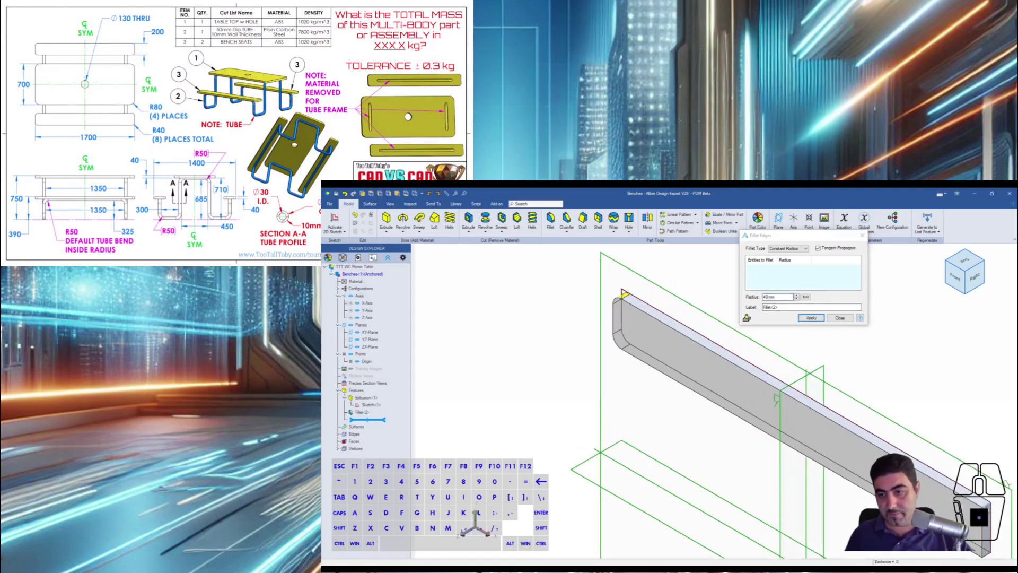
left_click(915, 363)
left_click(915, 405)
left_click(604, 442)
left_click(602, 488)
left_click(805, 440)
left_click(809, 484)
left_click(811, 318)
scroll(825, 413, "down", 4)
left_click(840, 318)
Step: Insert a reference plane offset from the XY plane by 750-390 mm, on the table top side of the benches
middle_click_drag(849, 435, 875, 376)
scroll(749, 450, "down", 3)
middle_click_drag(747, 382, 753, 366)
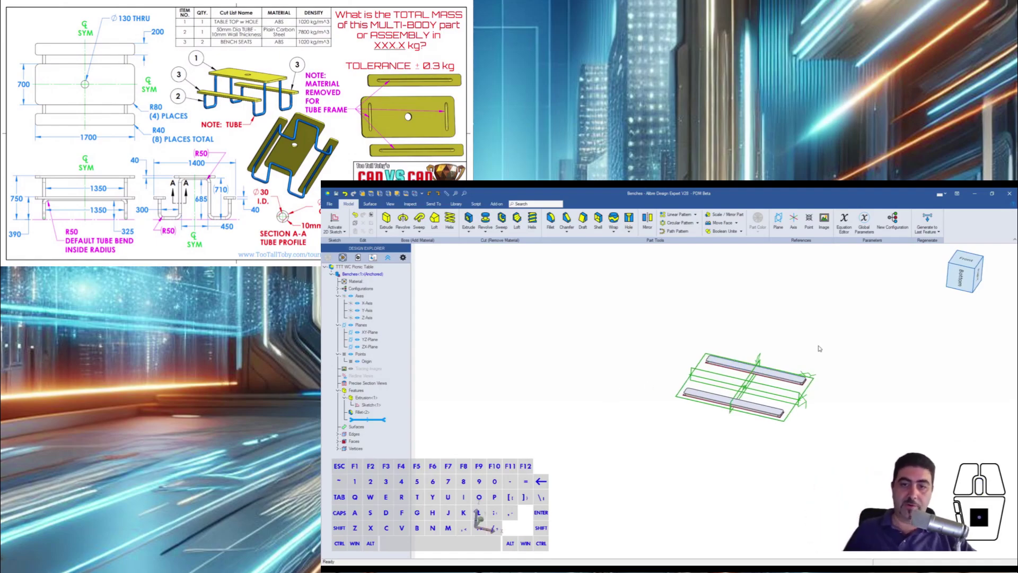
left_click(779, 227)
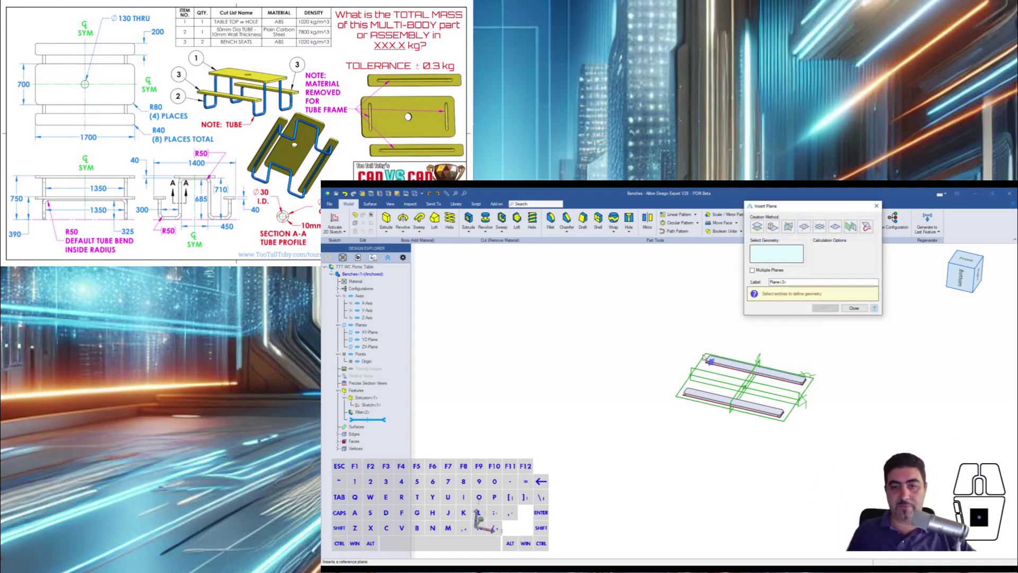
left_click(702, 364)
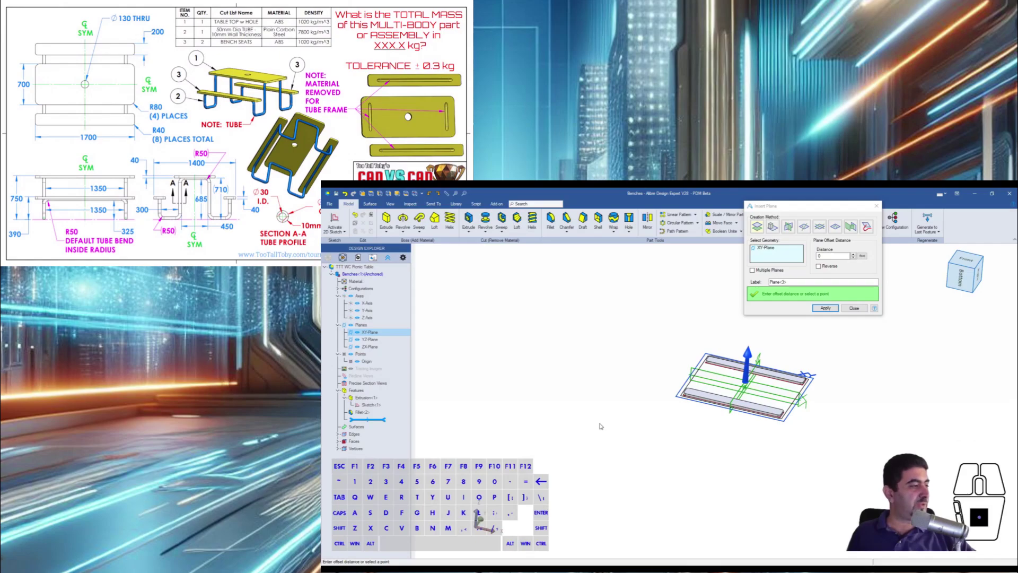
left_click(796, 410)
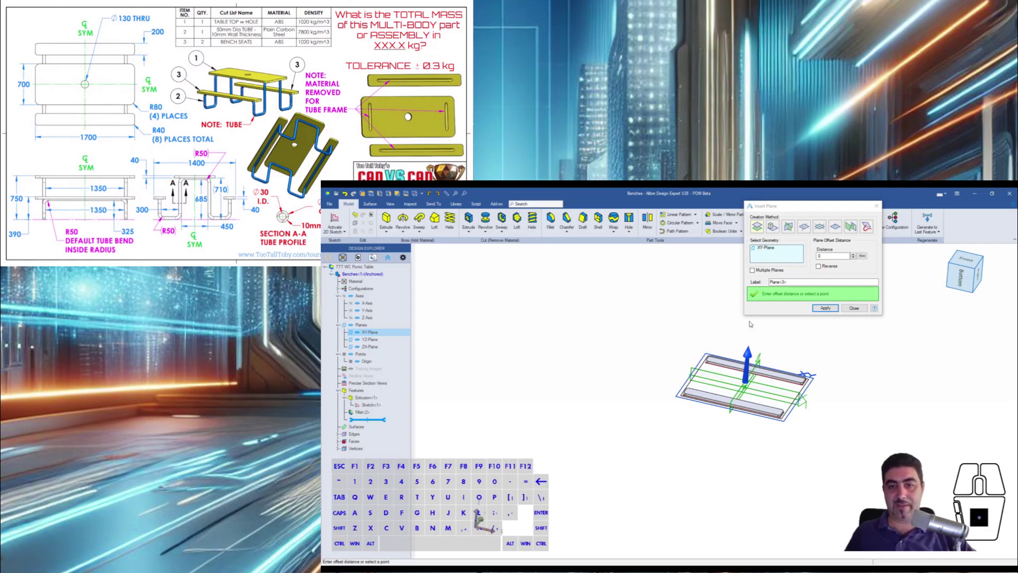
double_click(830, 255)
type("750")
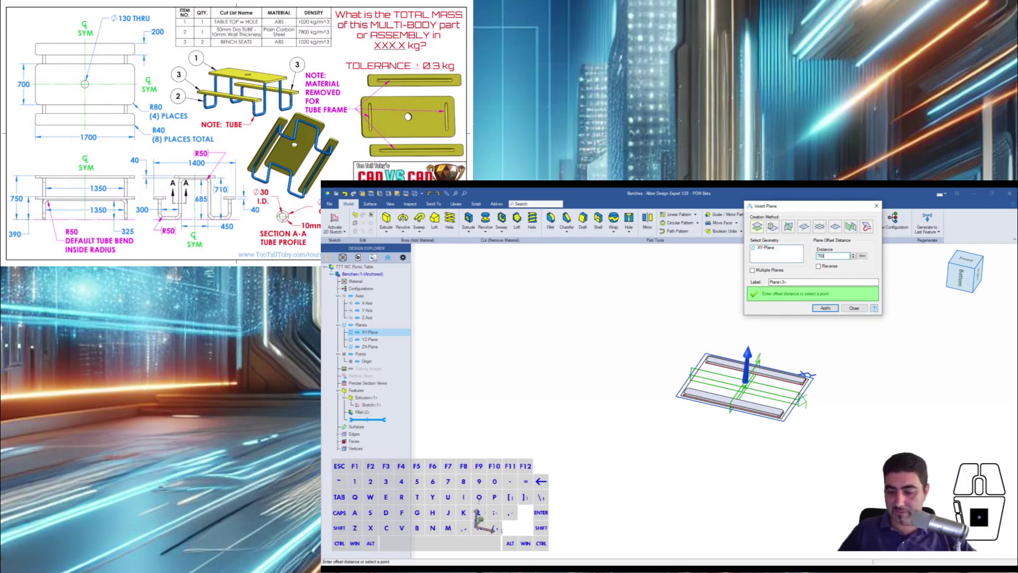
type("-30")
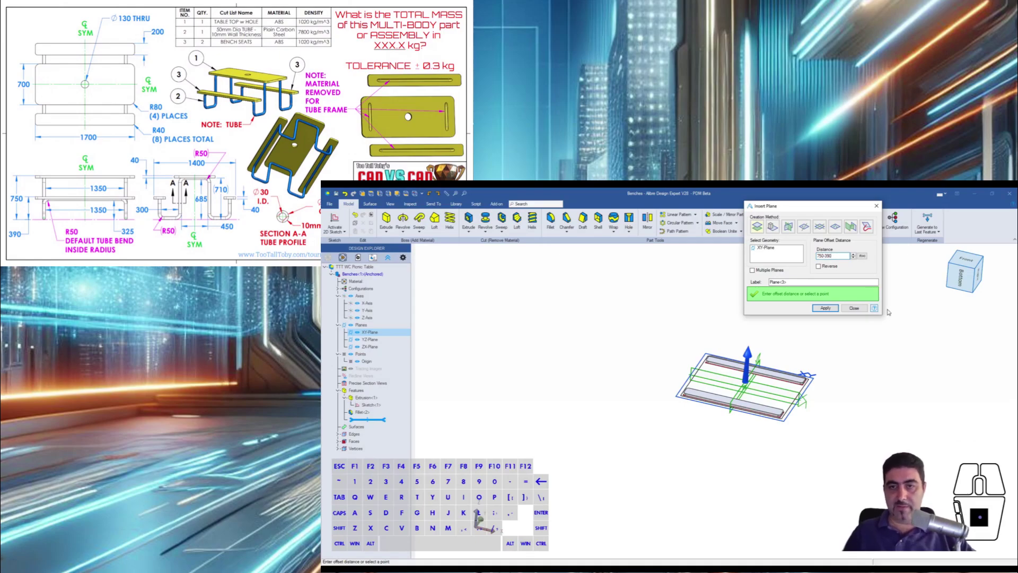
left_click(826, 309)
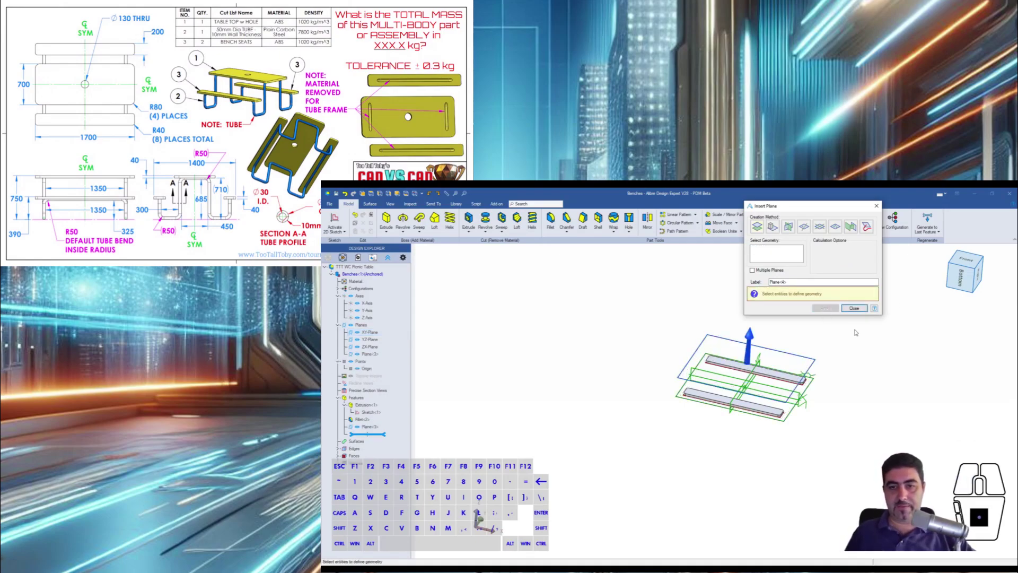
left_click(854, 308)
Step: Sketch a 1700 by 700 mm rectangle for the table top on the new offset plane, centred on the origin
left_click(787, 353)
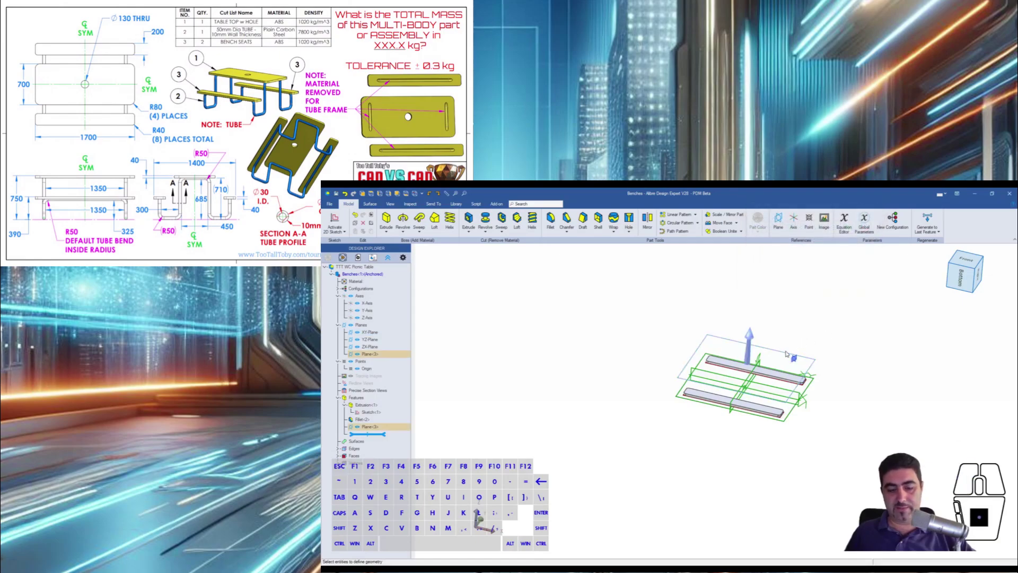
key("r")
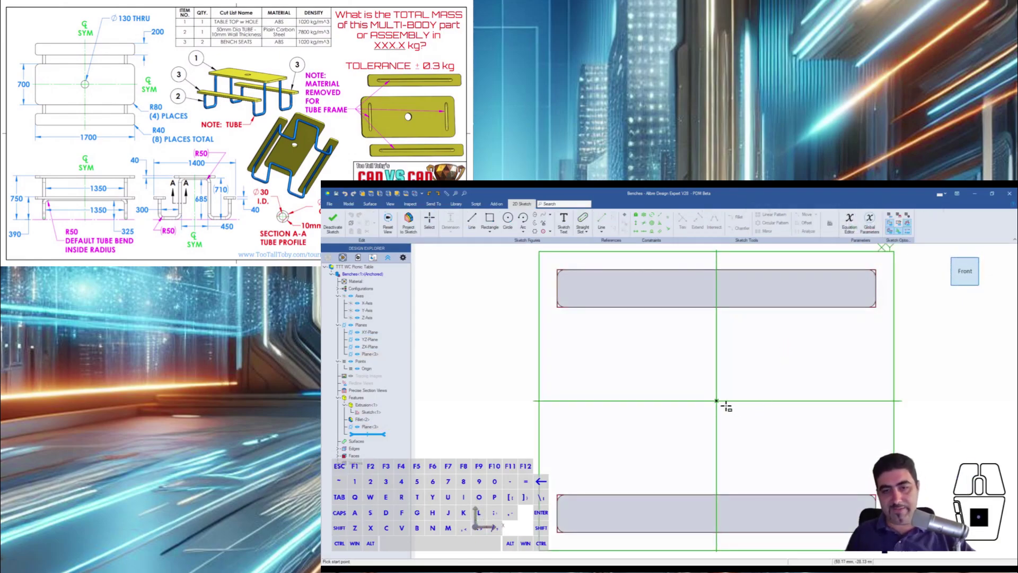
left_click(717, 401)
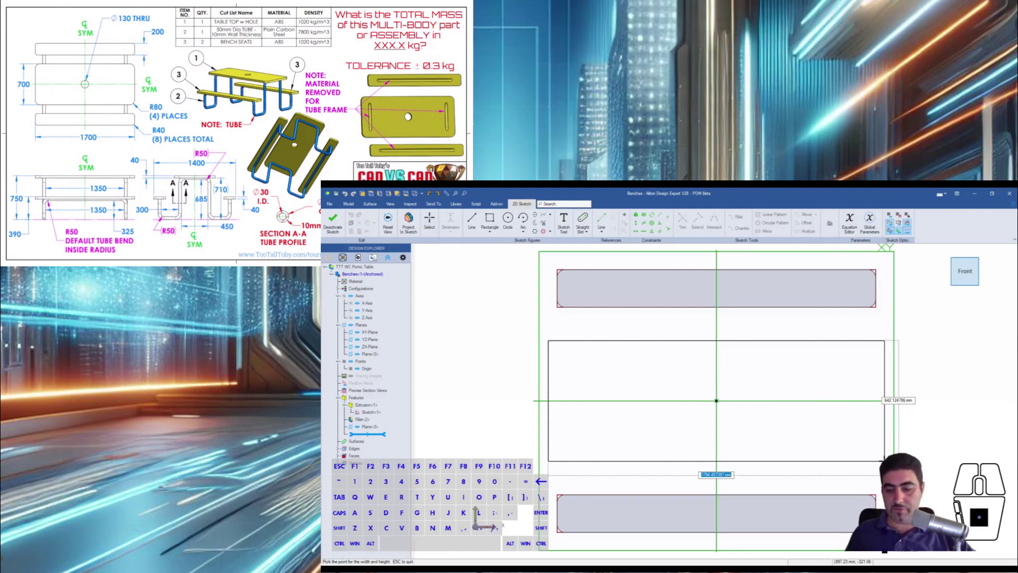
type("1700")
key("Tab")
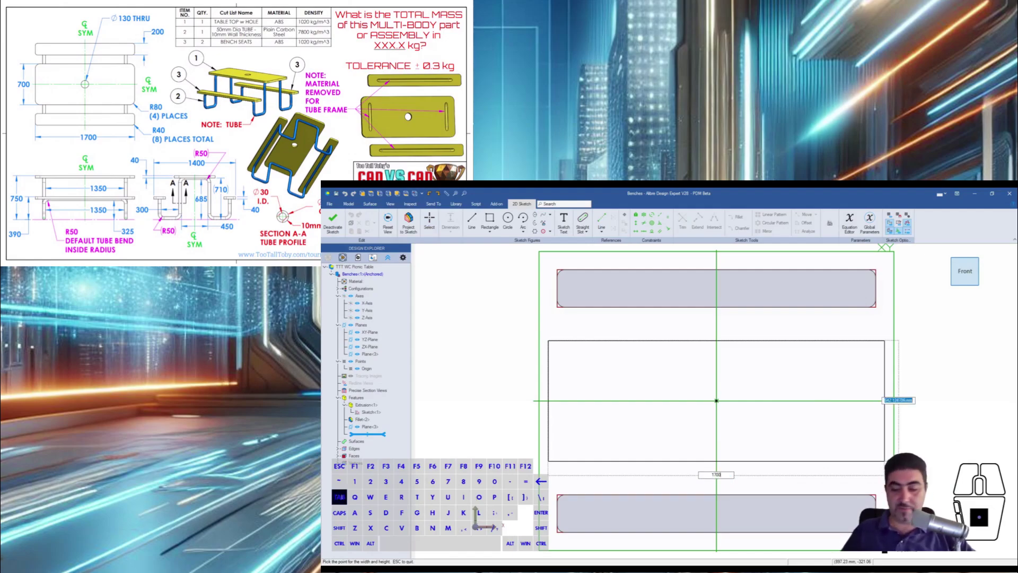
type("700")
key("Return")
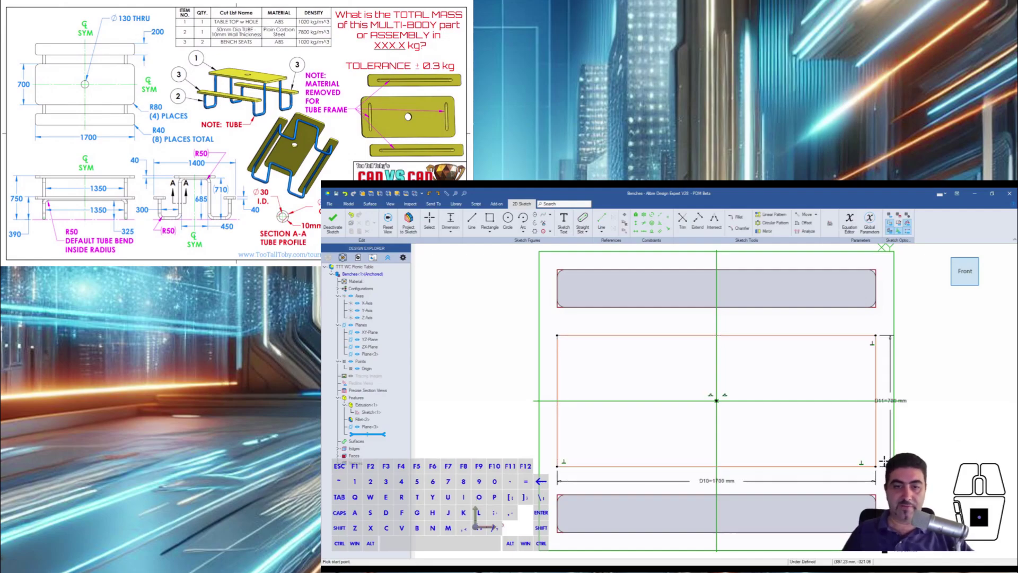
Step: Add a 130 mm diameter circle at the centre of the table top rectangle
key("c")
left_click(716, 401)
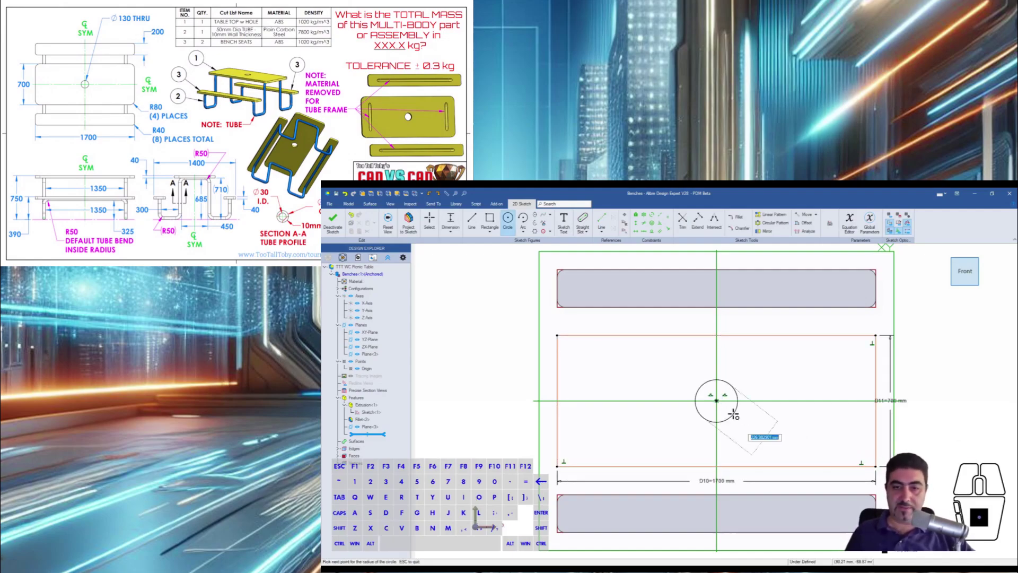
type("130")
key("Return")
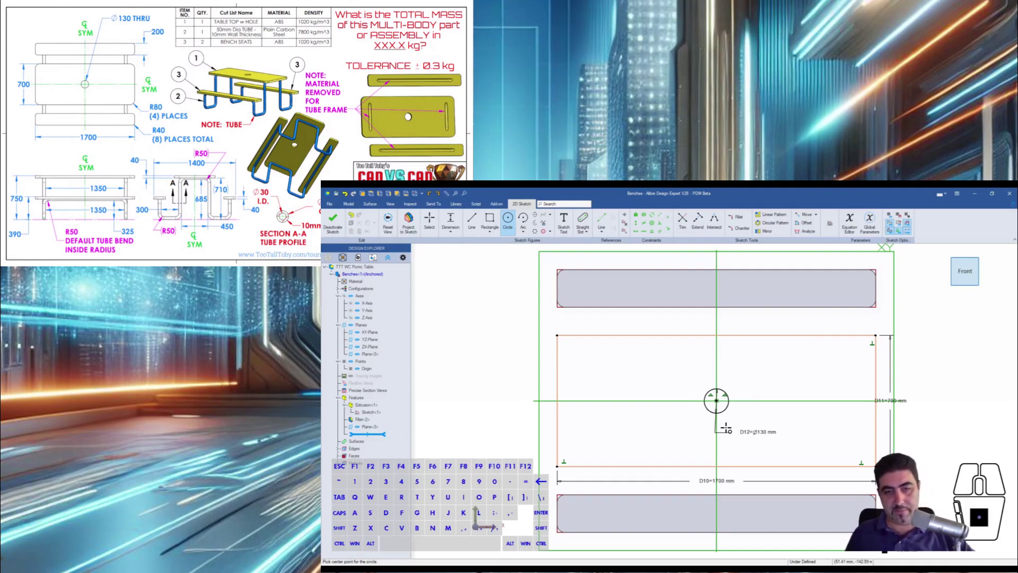
Step: Extrude the table top sketch with its centre hole to a depth of 40 mm
type("e")
type("40")
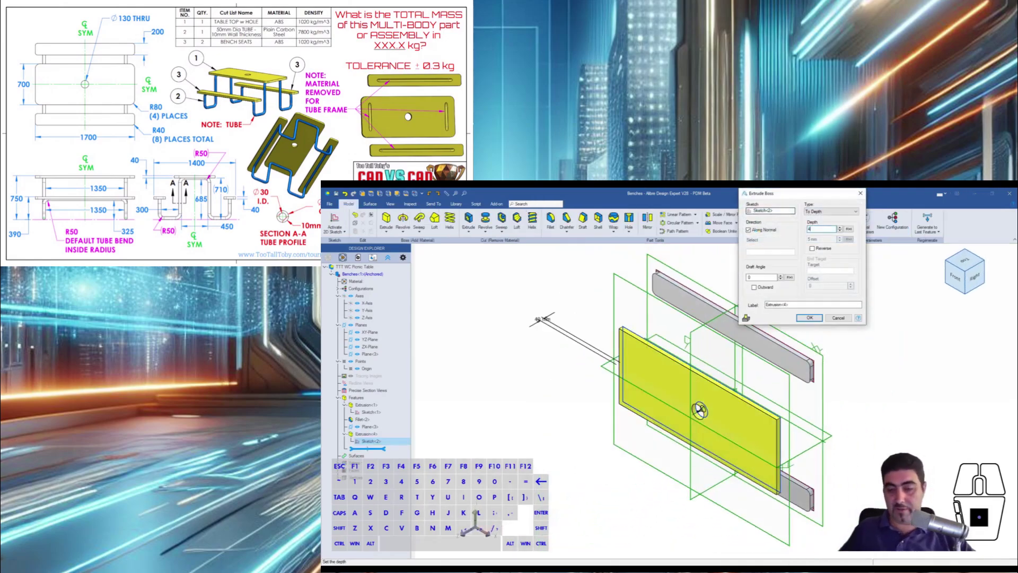
key("Return")
Step: Fillet the four corner edges of the table top with a constant radius of 80 mm
key("f")
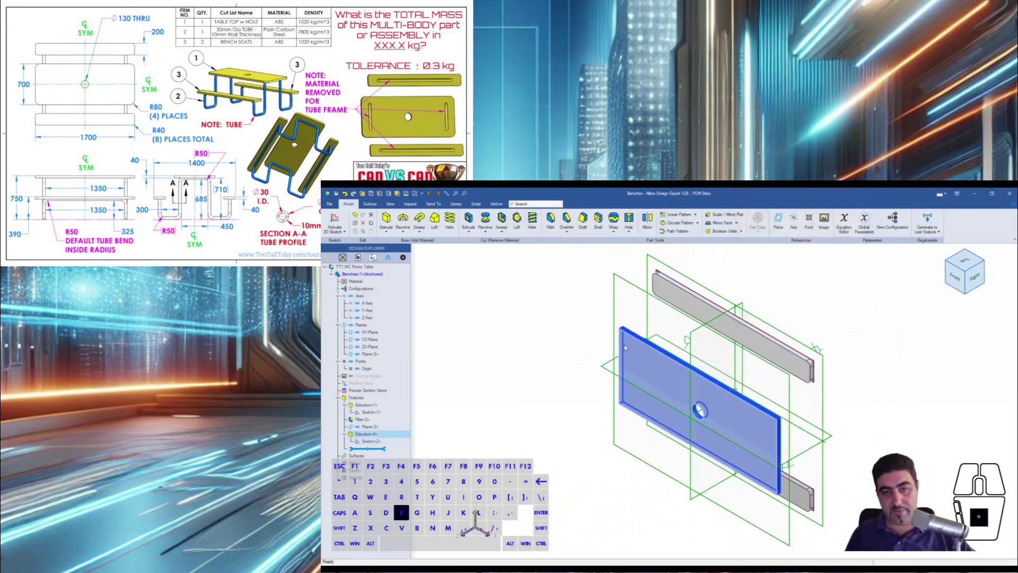
key("Escape")
scroll(677, 419, "up", 3)
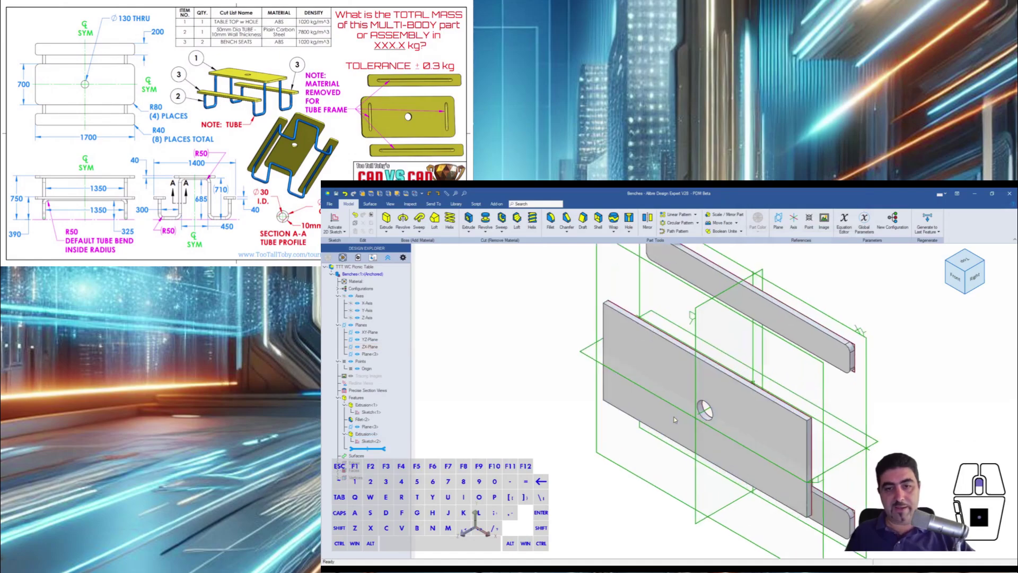
middle_click_drag(678, 420, 662, 406)
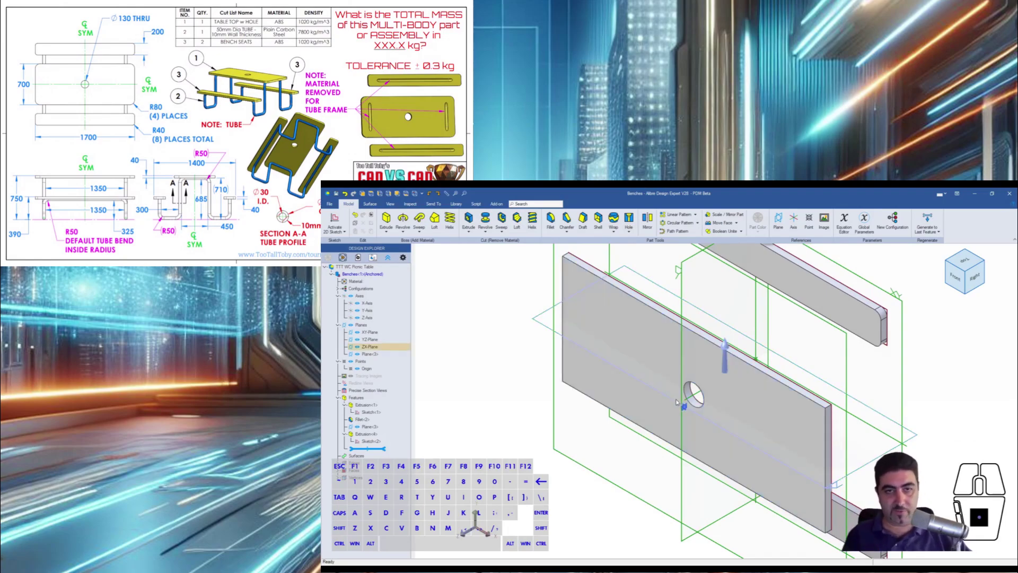
left_click(566, 255)
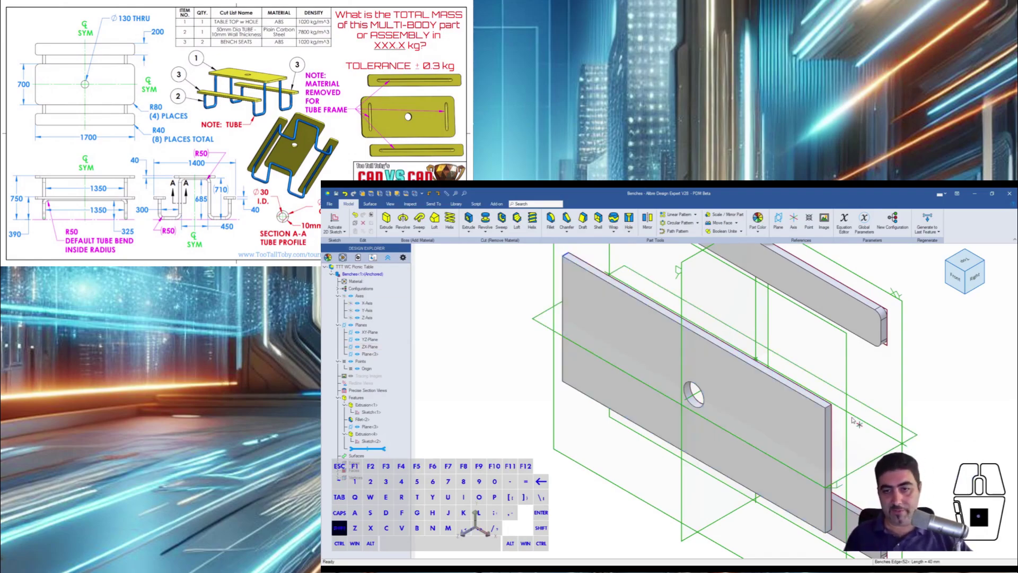
left_click(829, 407, "shift")
left_click(830, 533, "shift")
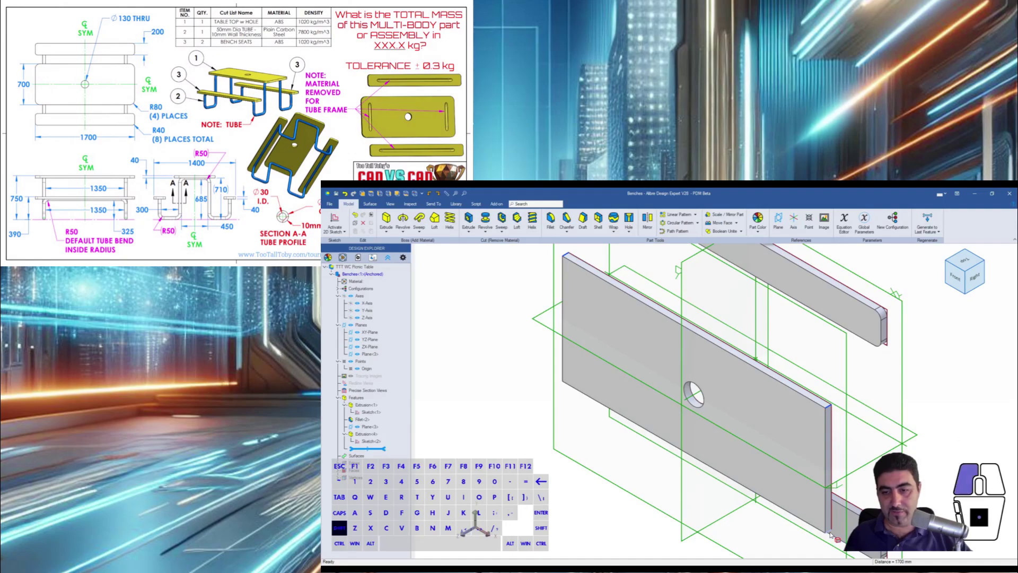
key("4")
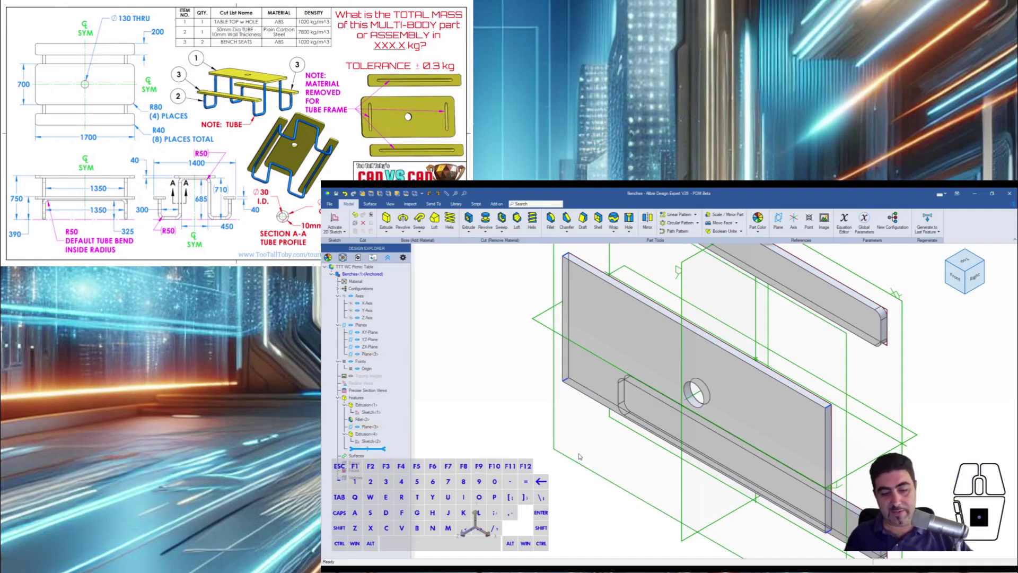
type("f")
type("4")
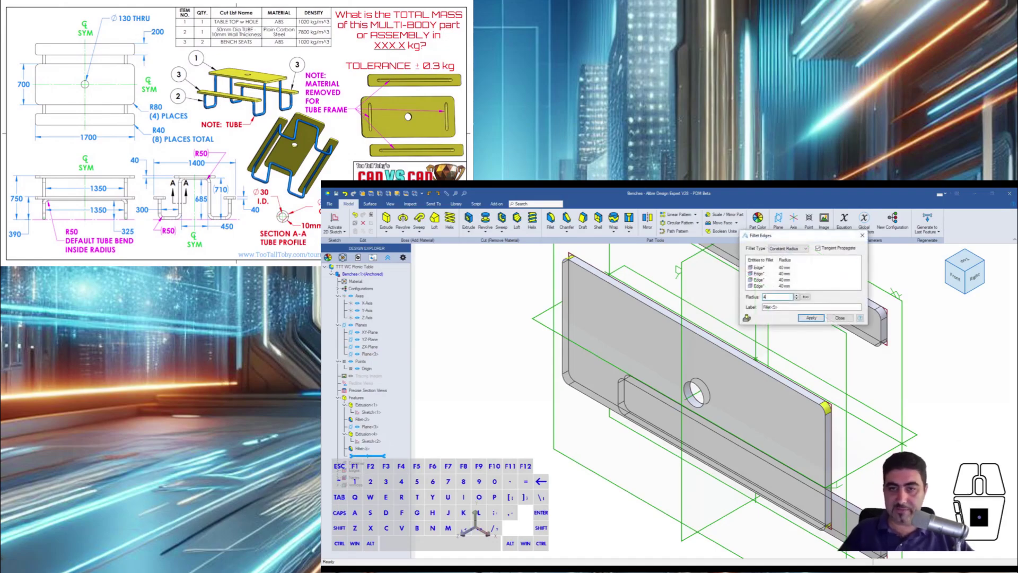
key("BackSpace")
key("BackSpace")
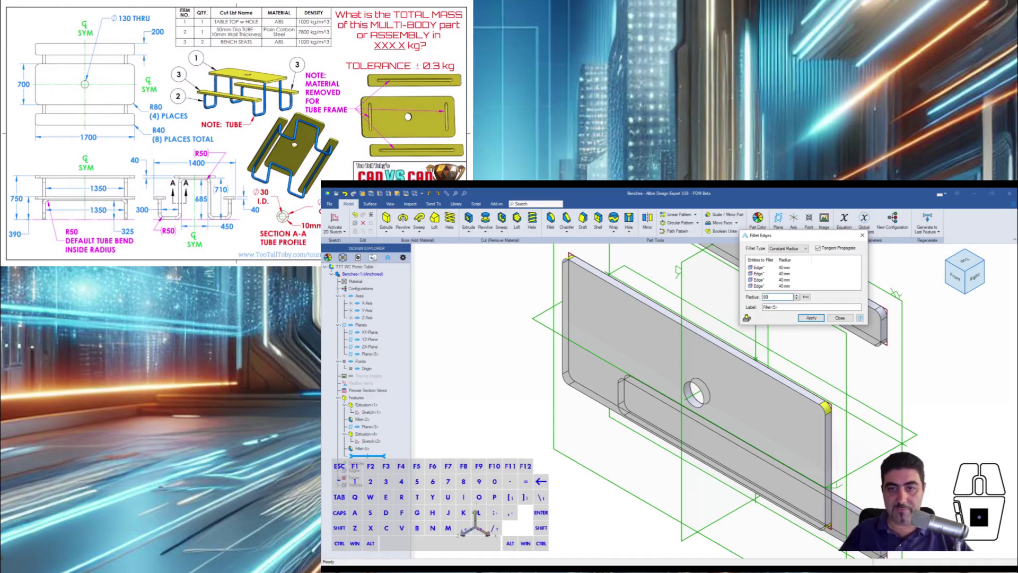
key("Return")
left_click(601, 474)
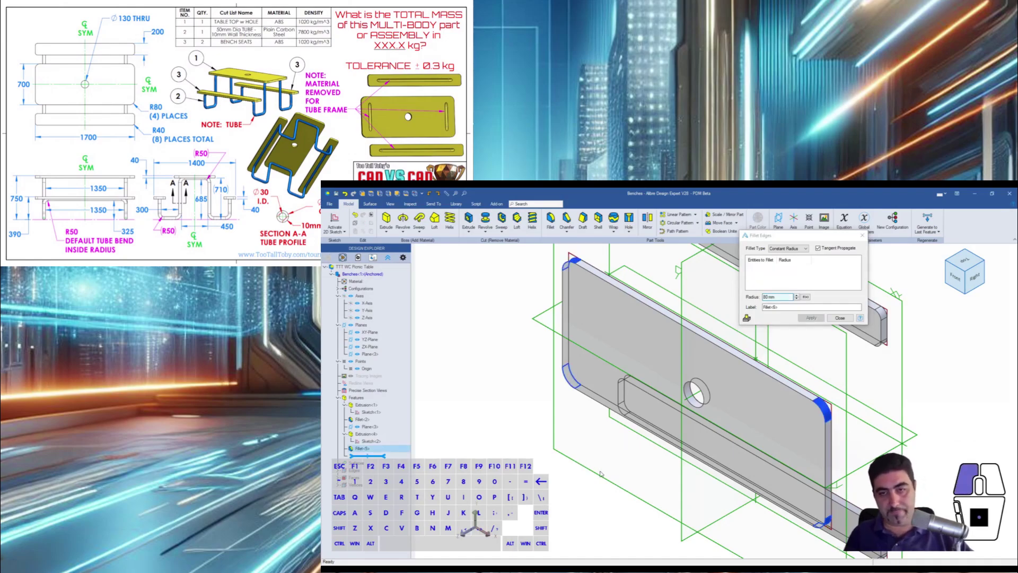
left_click(841, 318)
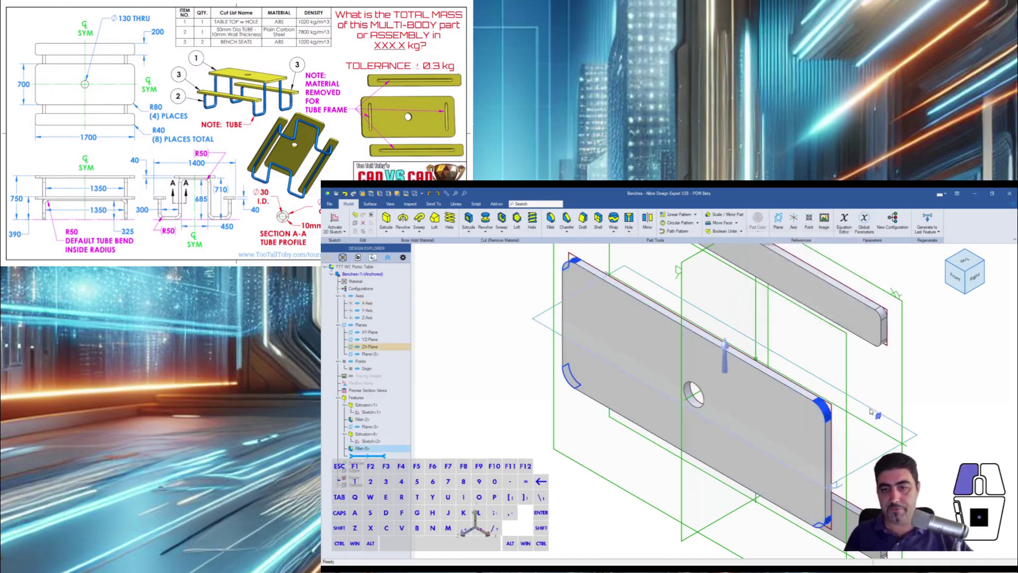
left_click(870, 411)
key("Escape")
scroll(872, 414, "down", 4)
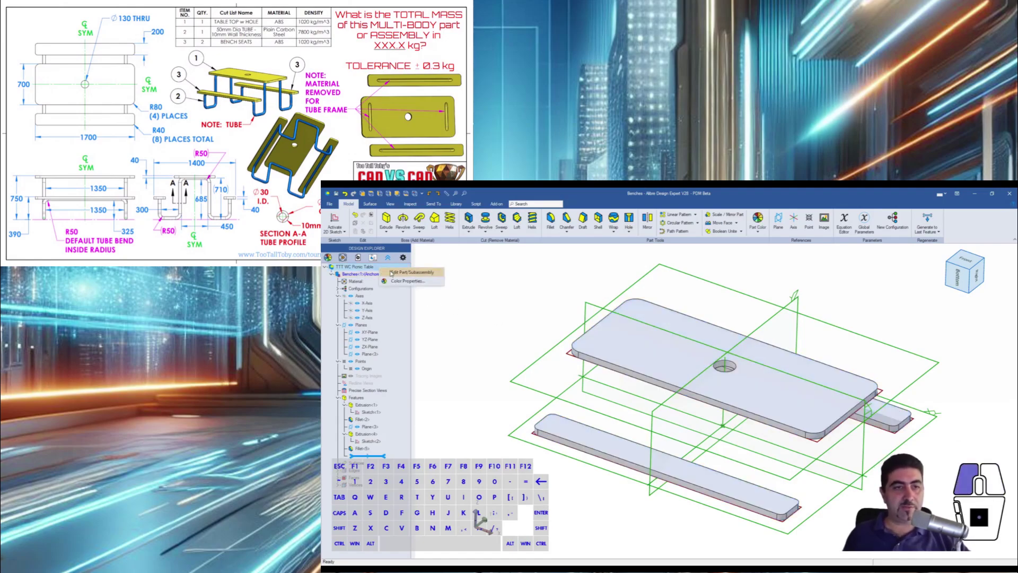
Step: Leave the bench part and return to editing the top-level picnic table assembly
key("Escape")
scroll(540, 349, "down", 3)
middle_click_drag(701, 379, 644, 379)
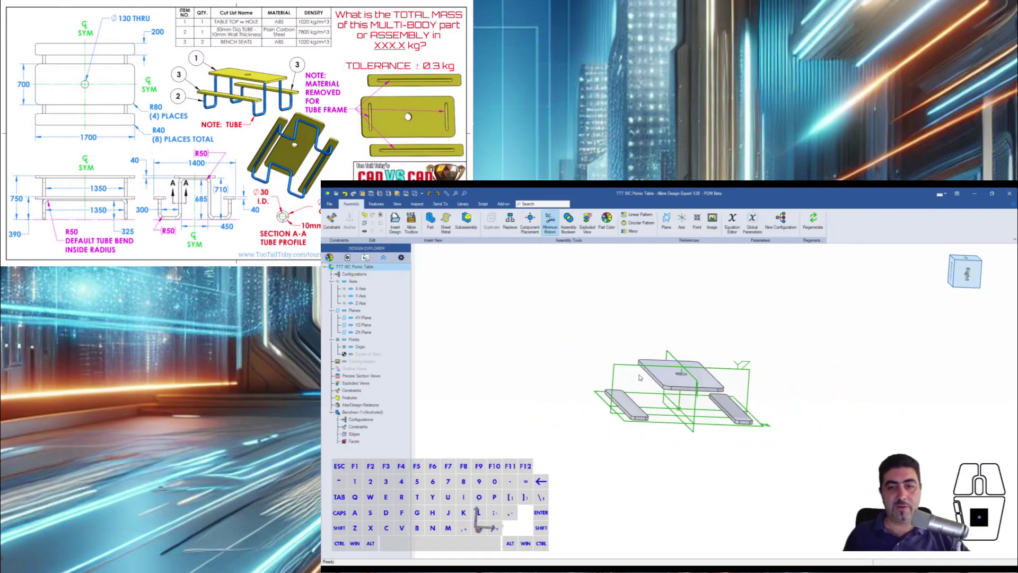
Step: Insert an assembly reference plane offset 700 mm from the YZ plane
scroll(640, 377, "up", 3)
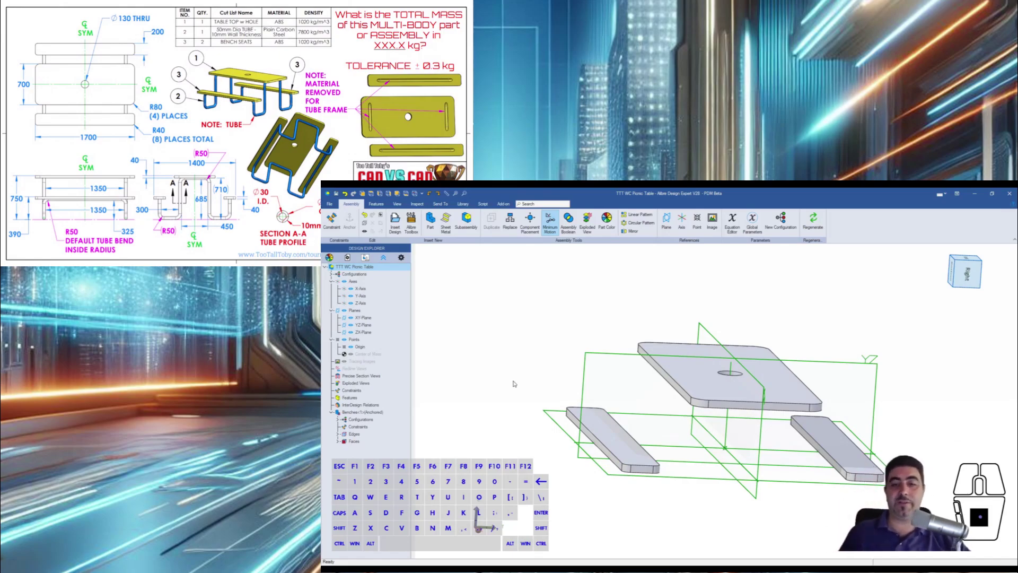
middle_click_drag(589, 366, 638, 307)
scroll(638, 306, "down", 3)
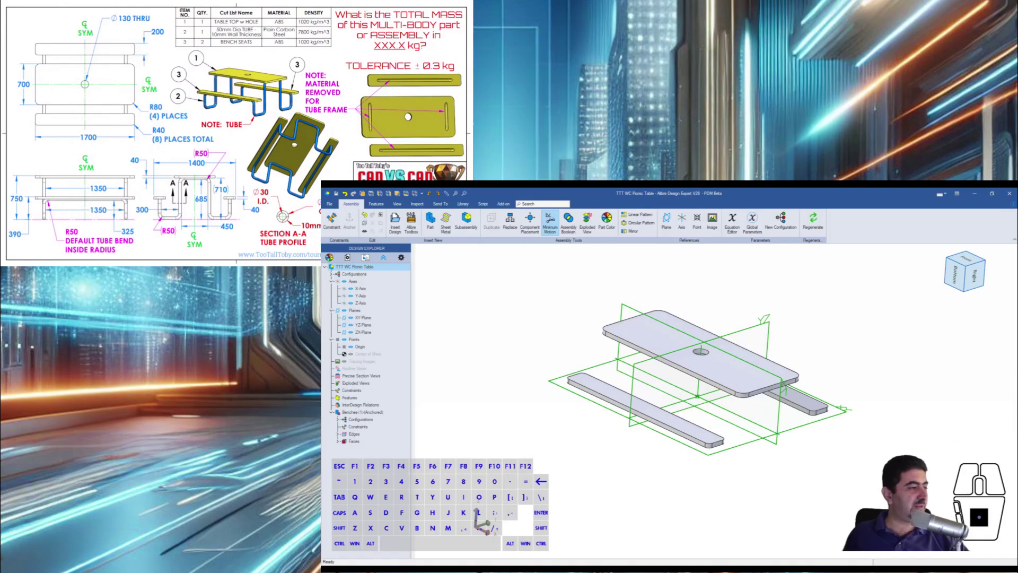
left_click(666, 221)
left_click(756, 332)
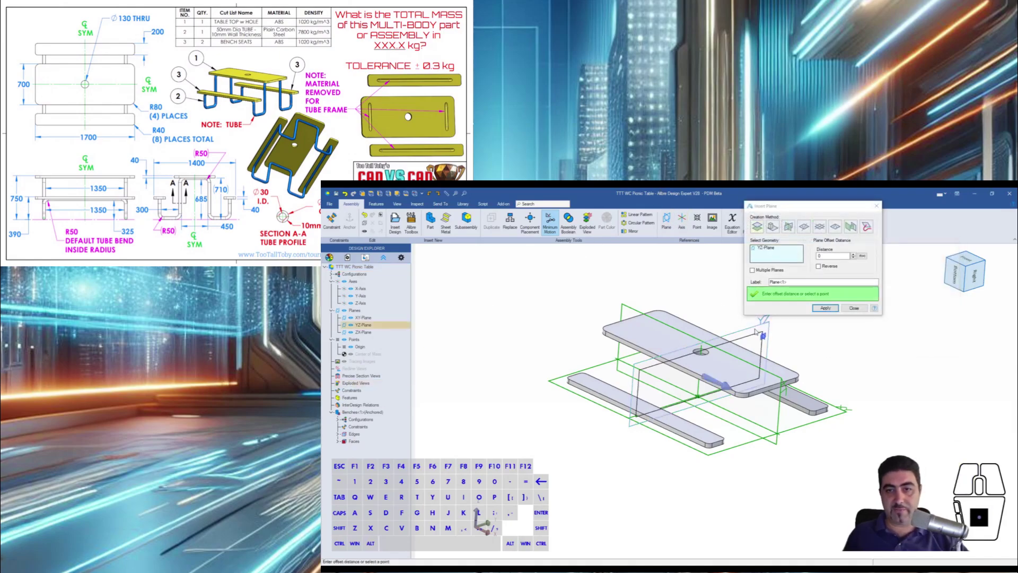
double_click(821, 257)
type("700")
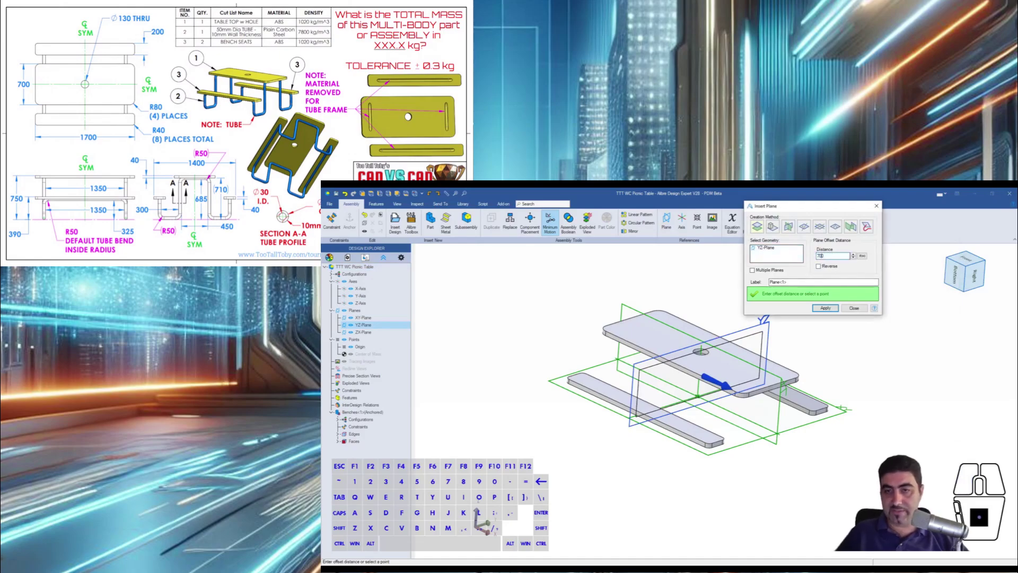
key("Tab")
left_click(832, 307)
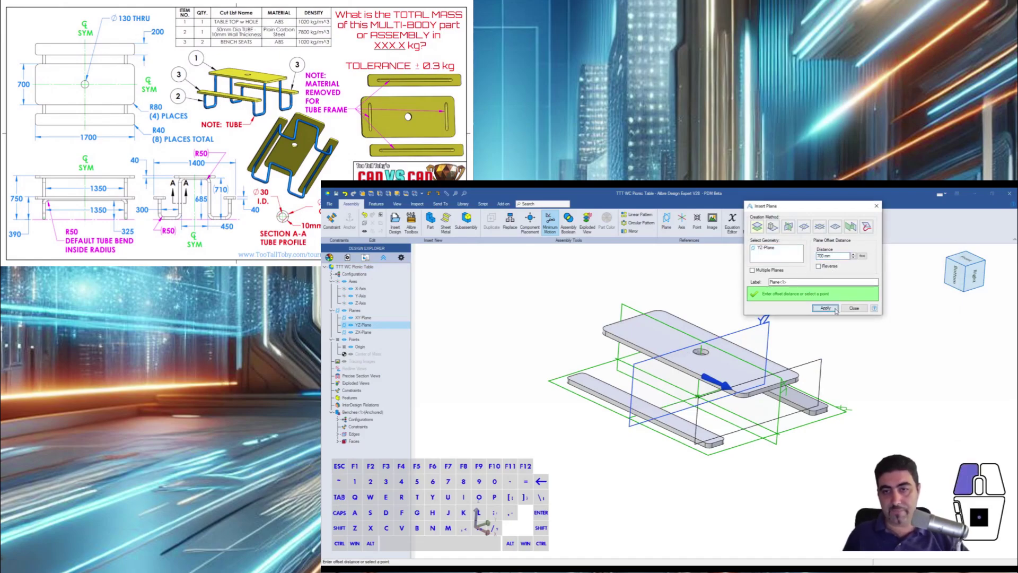
Step: Delete the offset reference plane from the top-level picnic table assembly
key("Escape")
left_click(829, 351)
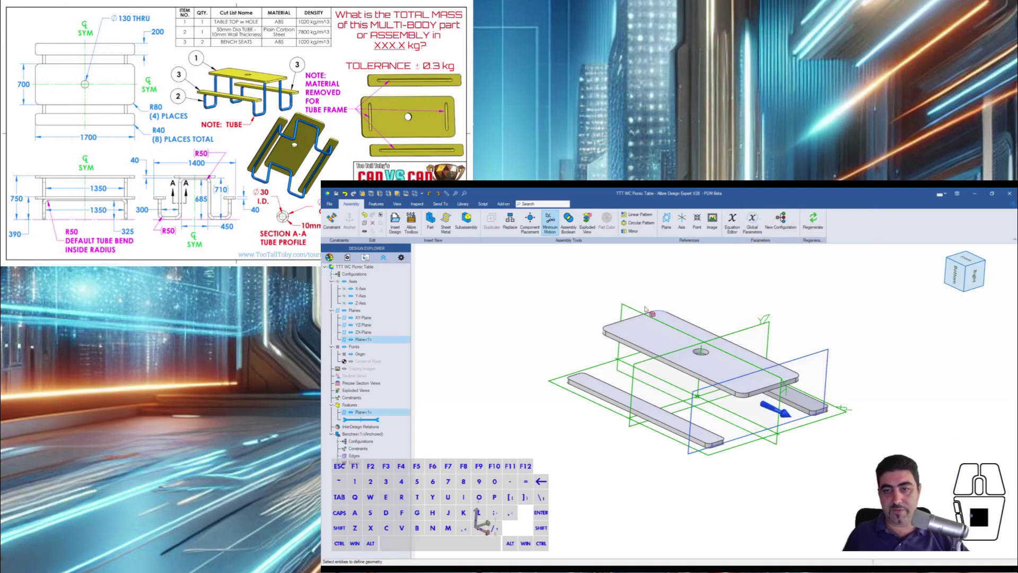
key("Delete")
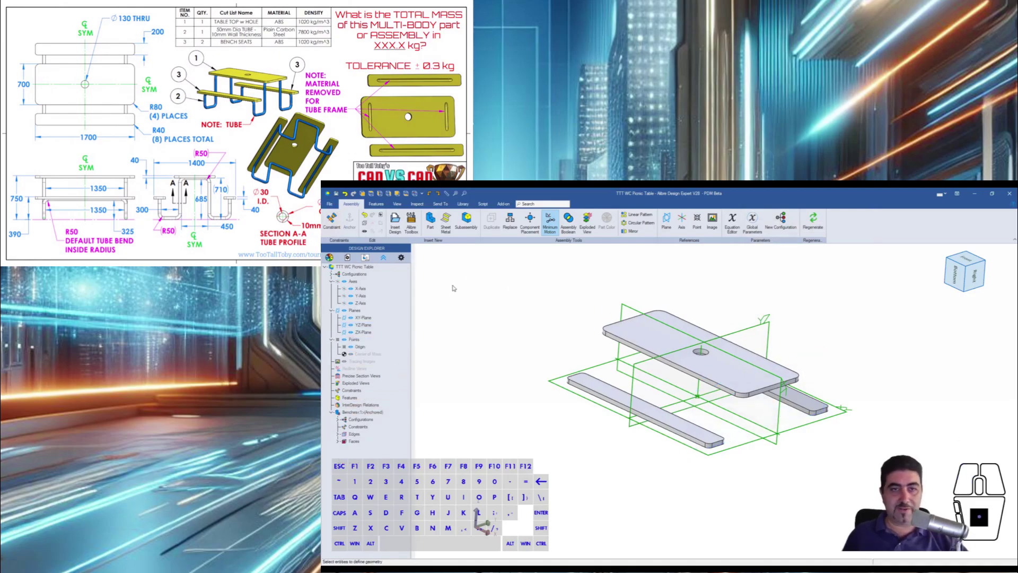
Step: Create a new part named Tubes inside the assembly
left_click(430, 222)
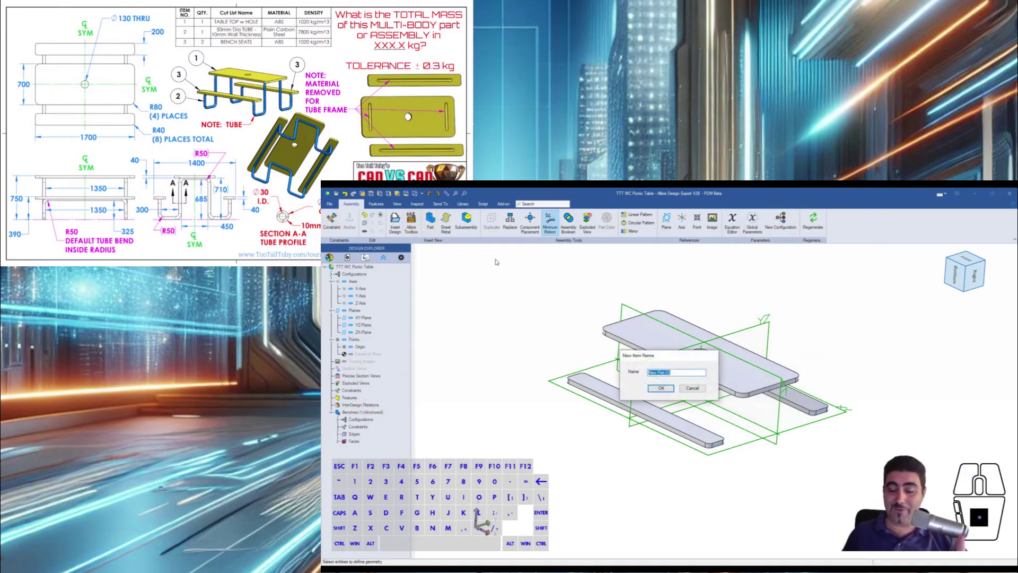
type("Tubes")
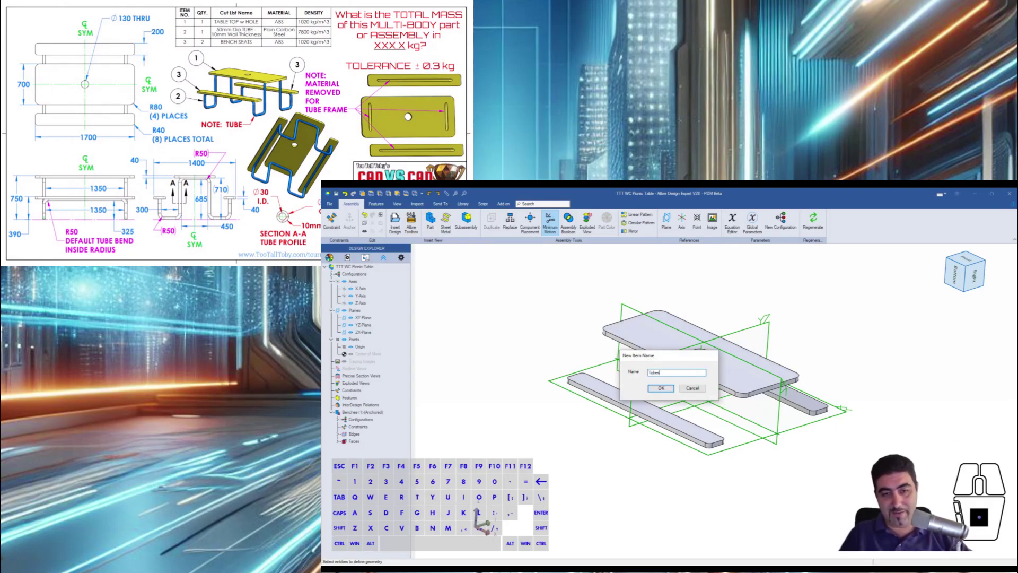
key("Return")
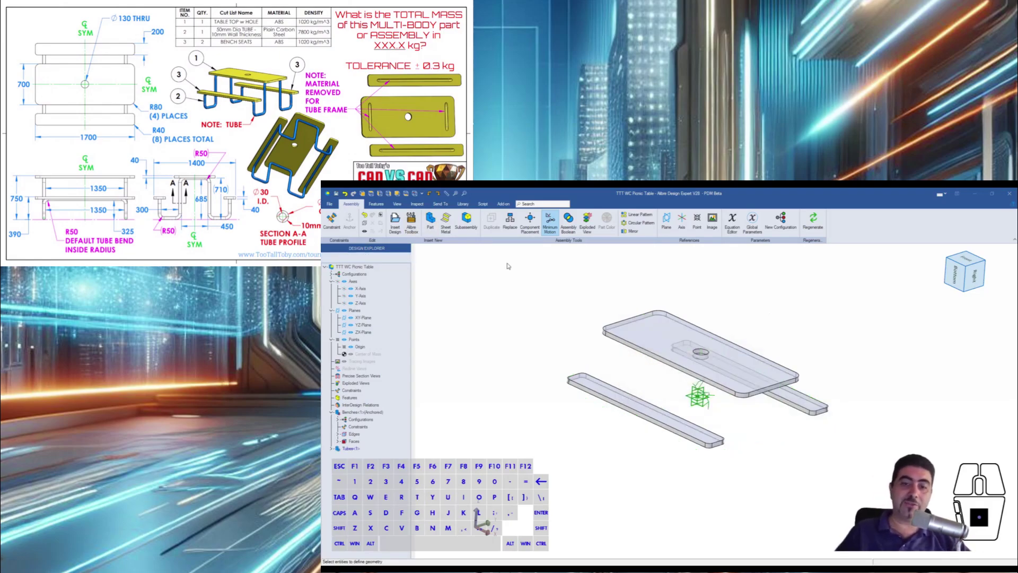
Step: Insert a reference plane in the Tubes part, offset 700 mm from its YZ plane
left_click(778, 220)
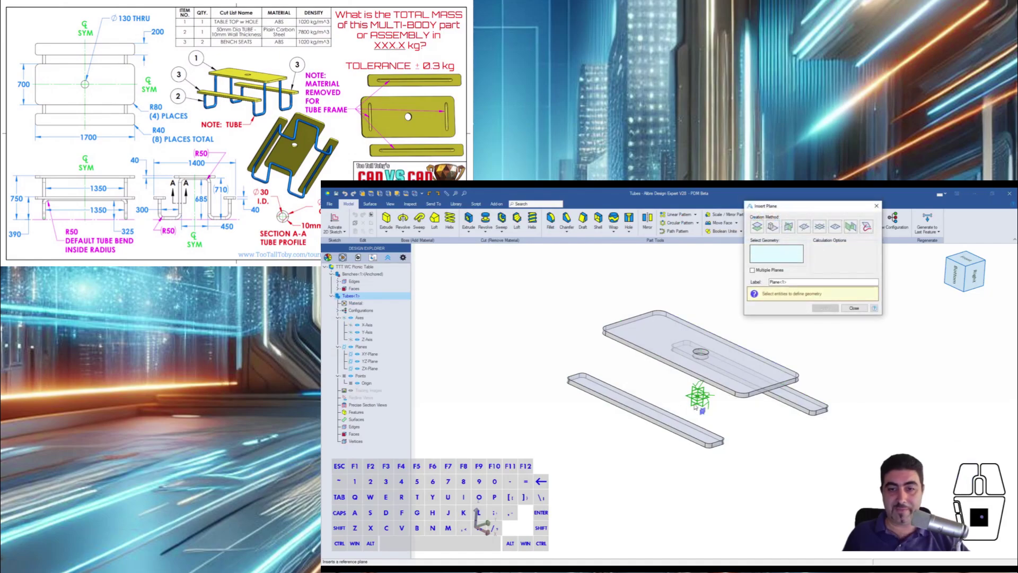
scroll(668, 390, "up", 3)
left_click(667, 390)
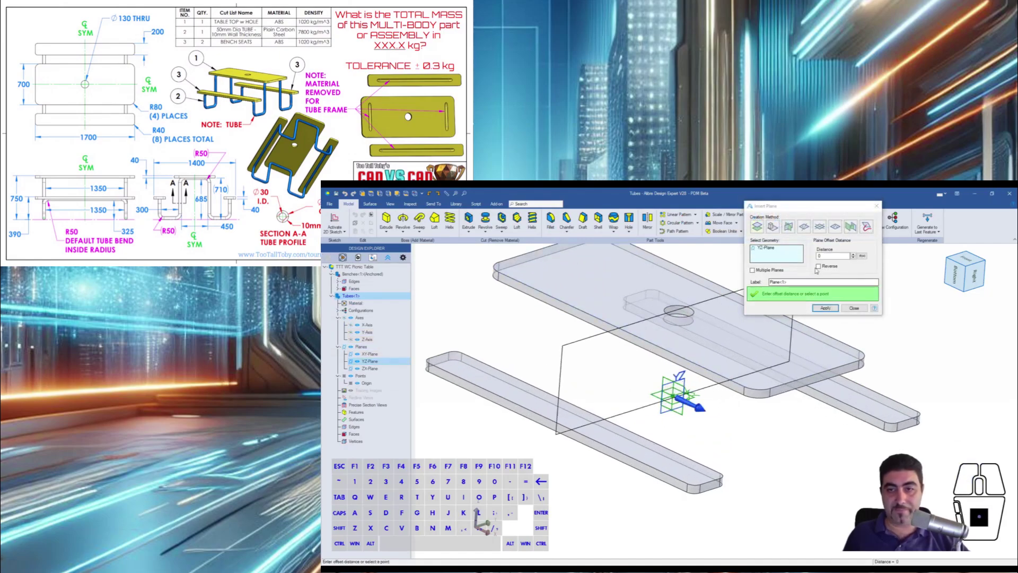
left_click(825, 308)
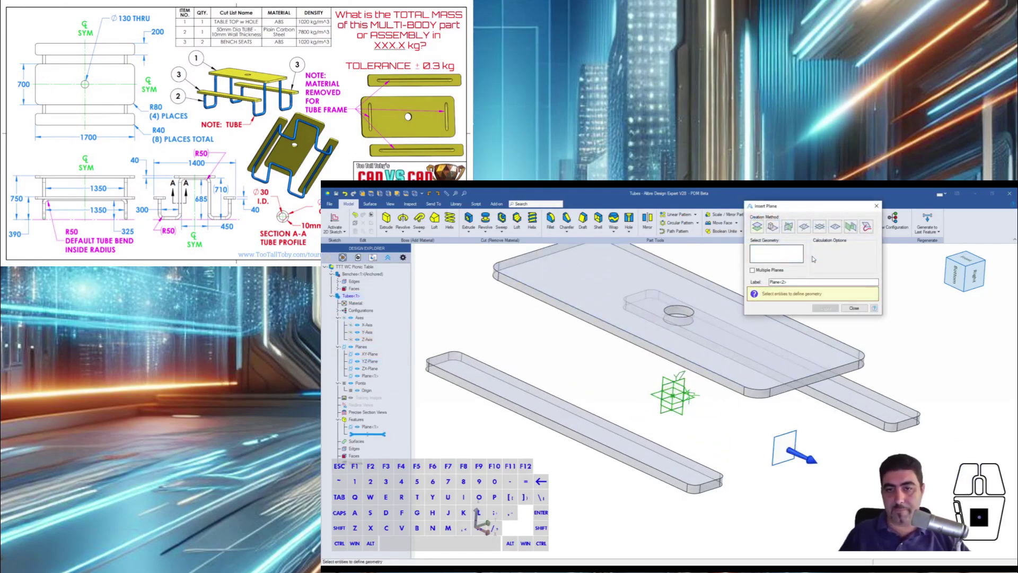
left_click(855, 308)
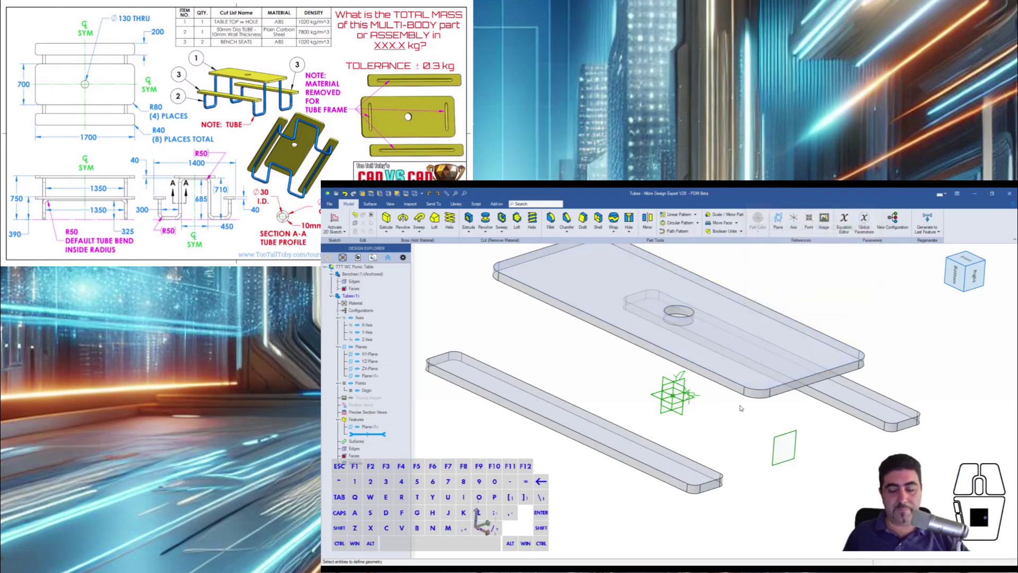
Step: Start a 3D sketch on the offset plane of the Tubes part with the active sketch plane shown shaded
scroll(783, 428, "down", 3)
left_click(783, 429)
left_click(336, 231)
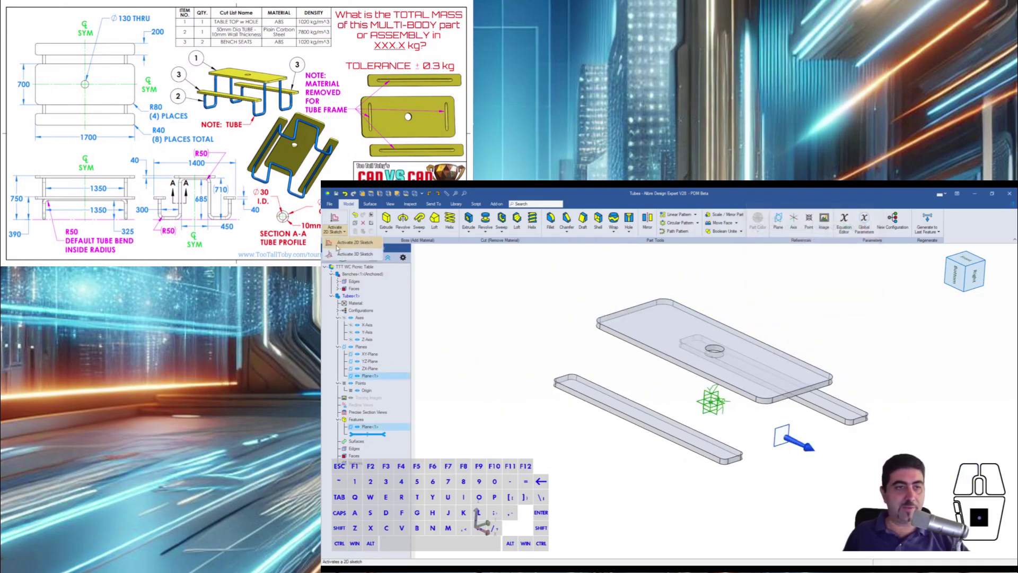
left_click(352, 254)
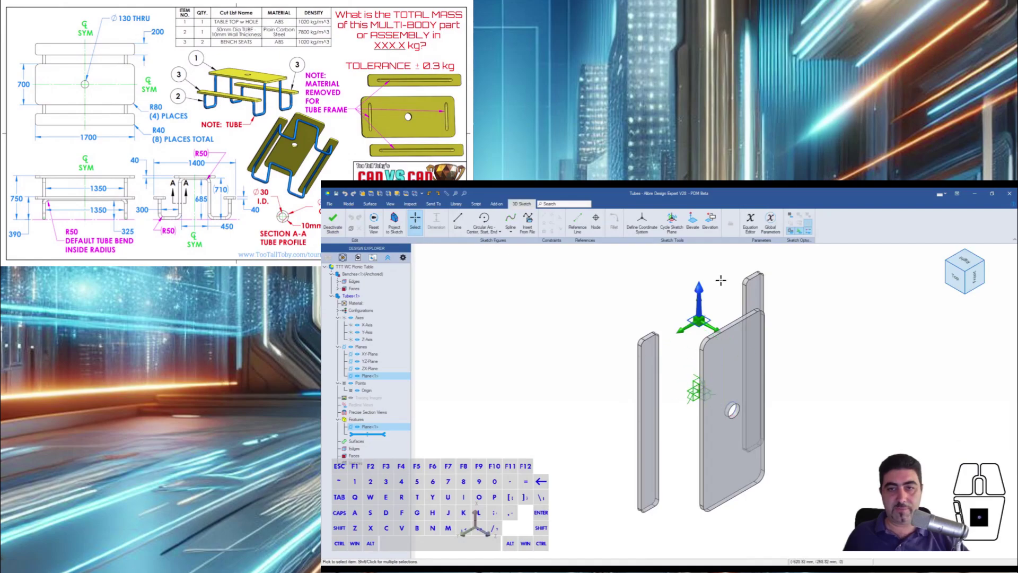
left_click(791, 216)
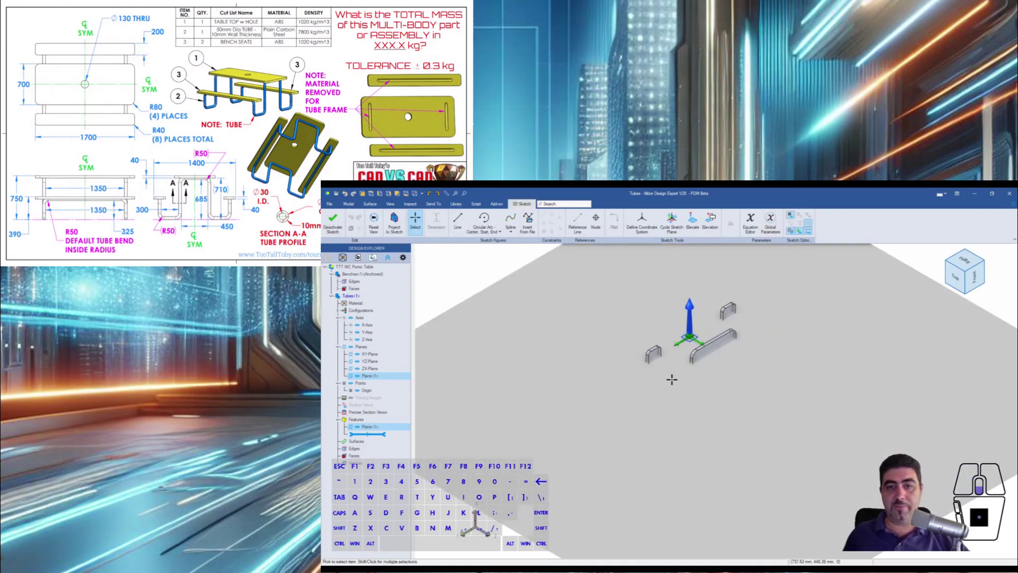
Step: Show the elevation value of the 3D sketch and move its small window closer to the model
scroll(688, 329, "up", 2)
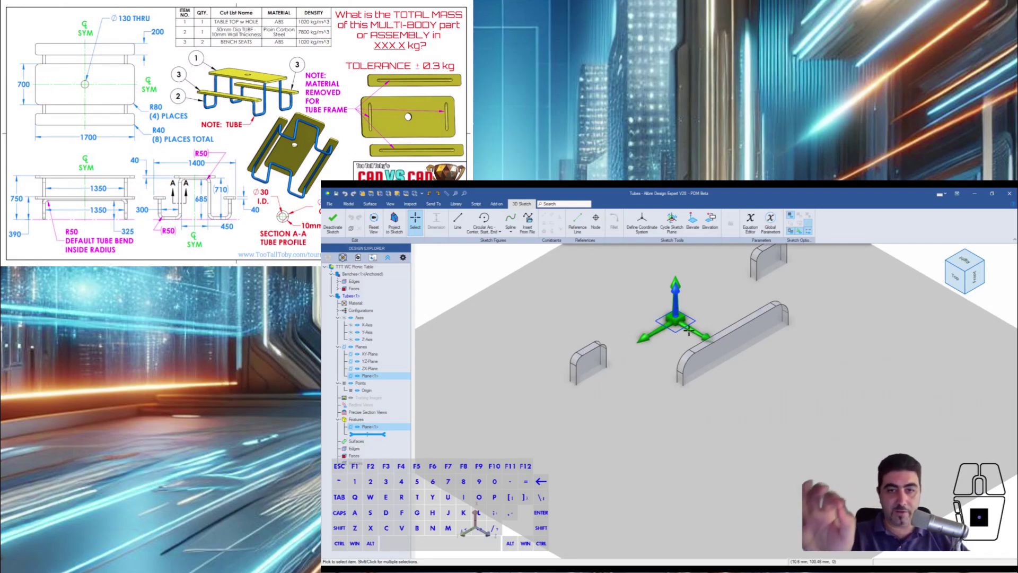
left_click(716, 223)
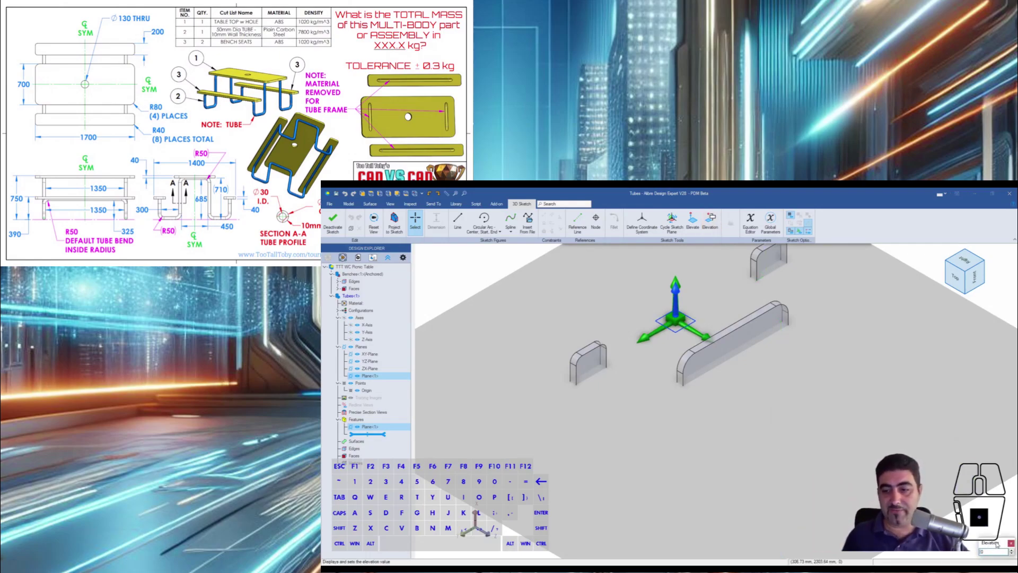
left_click_drag(991, 543, 721, 544)
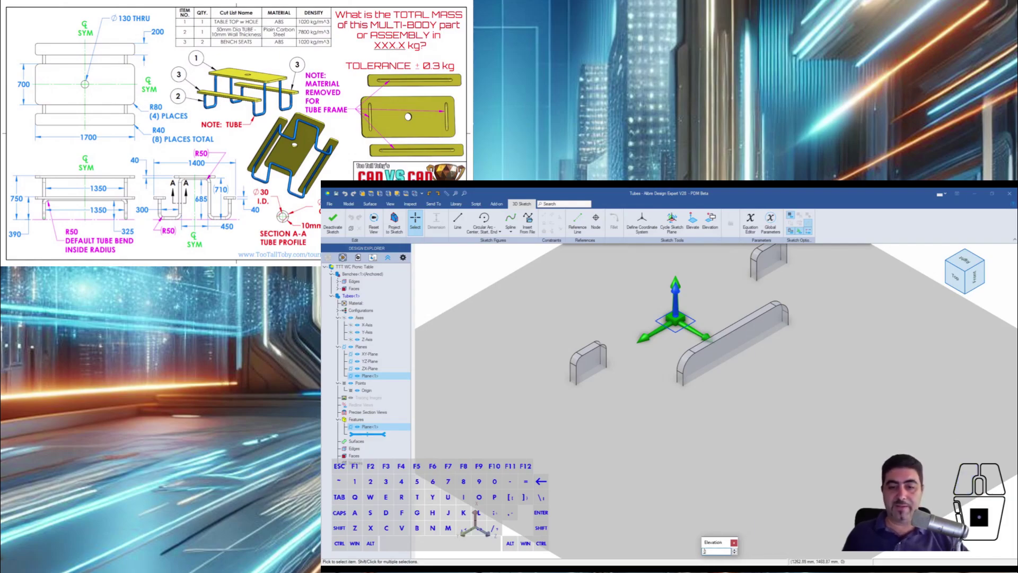
left_click_drag(712, 544, 694, 545)
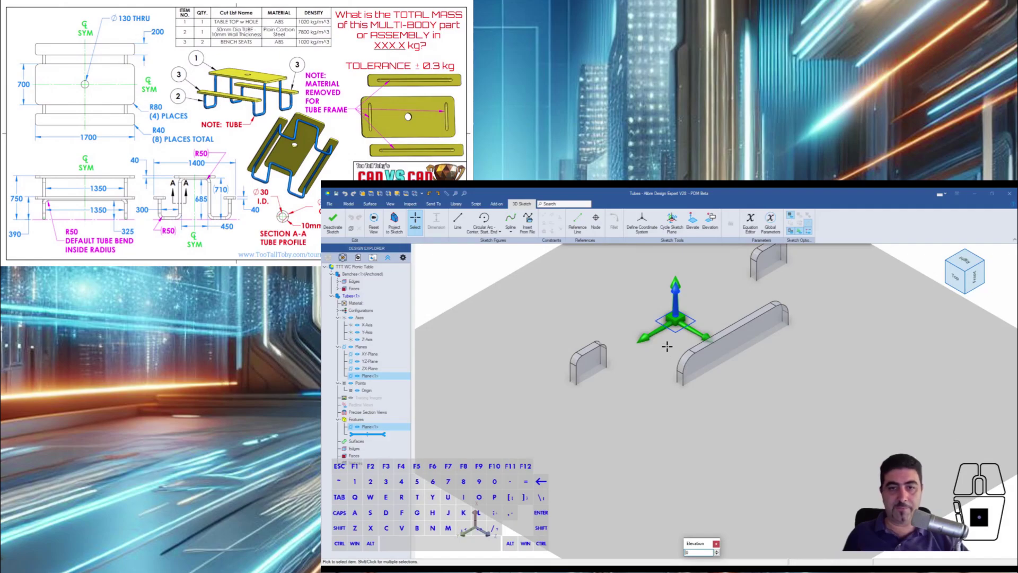
Step: Sketch a single slanted reference line in the 3D sketch on the offset plane
scroll(673, 347, "up", 4)
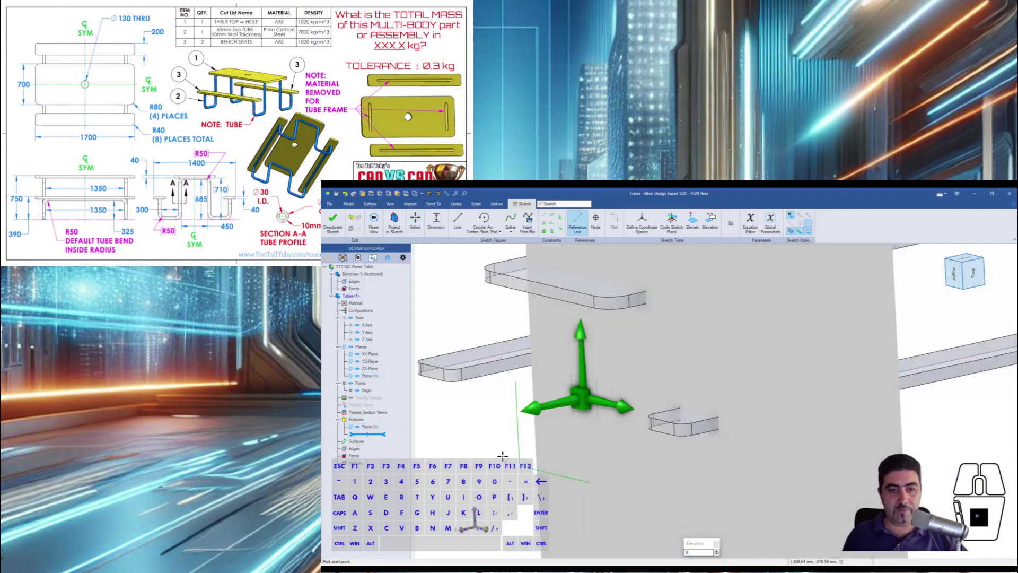
left_click(487, 433)
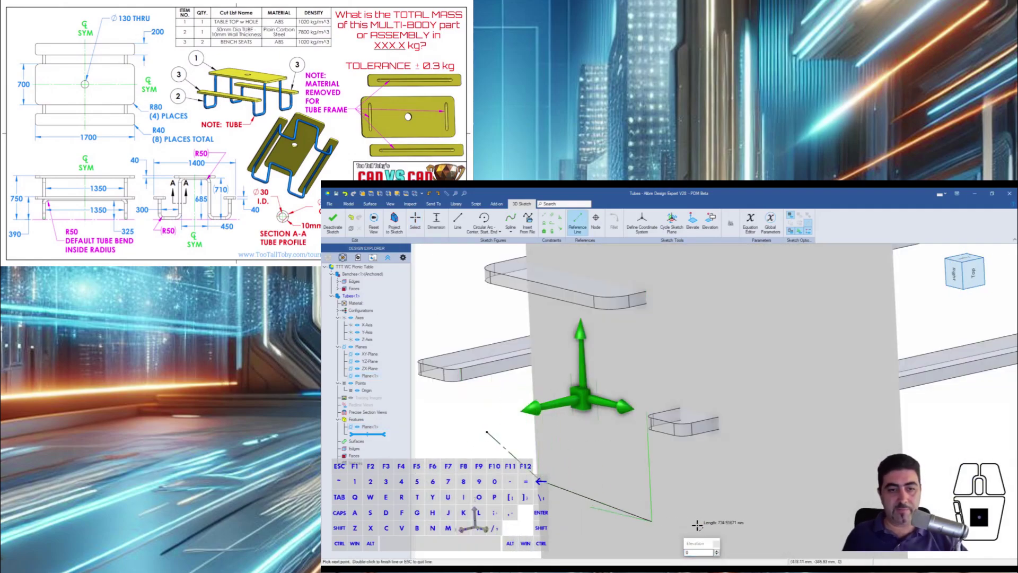
key("Escape")
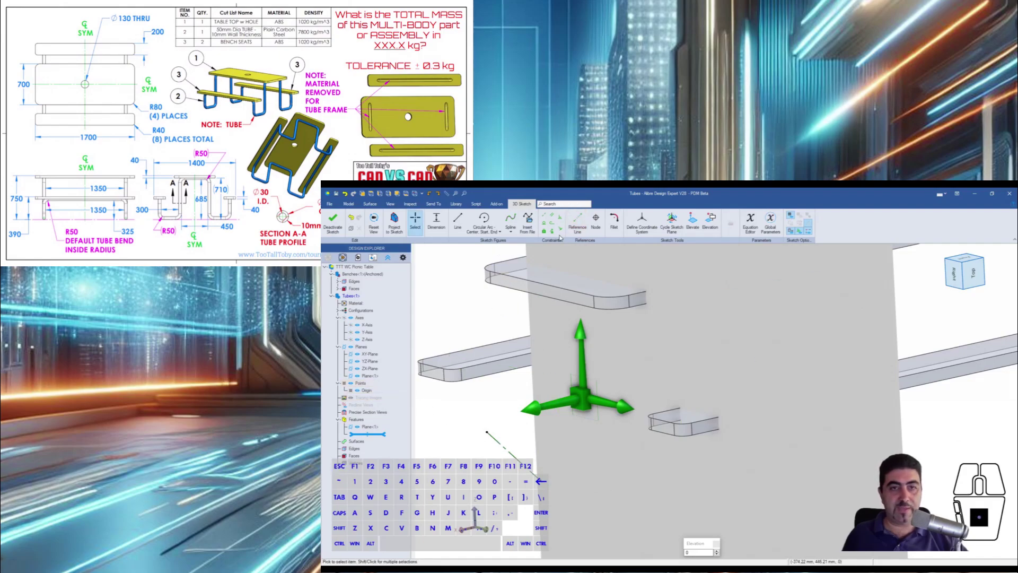
Step: Constrain the first endpoint of the reference line coincident with the origin of the Tubes part
left_click(560, 229)
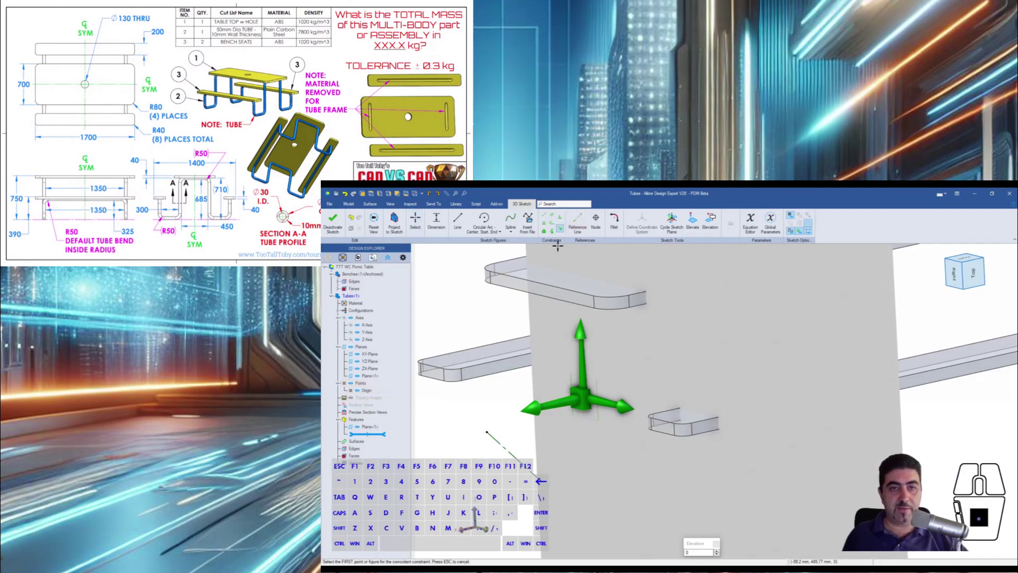
left_click(485, 433)
left_click(362, 391)
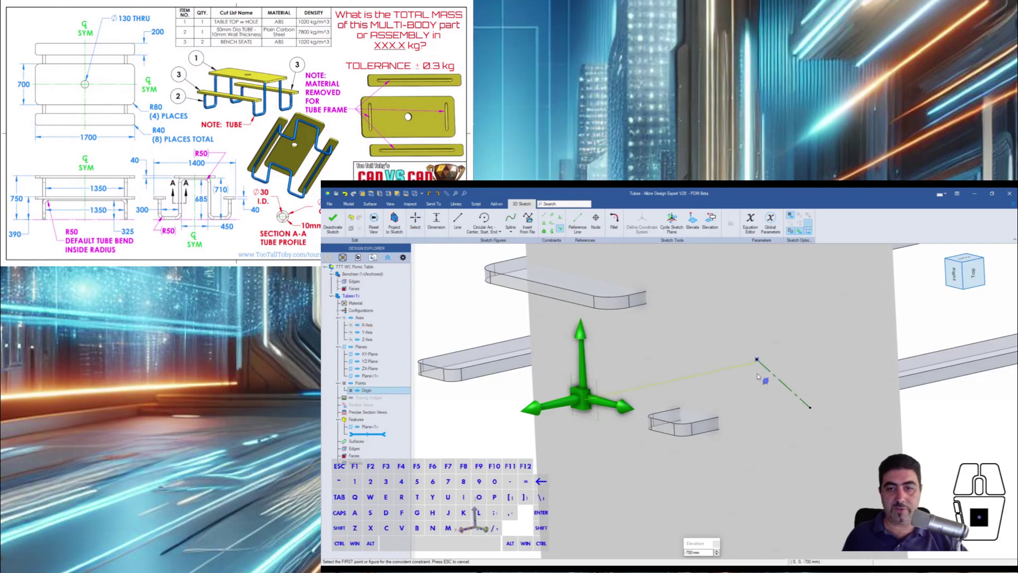
left_click(810, 408)
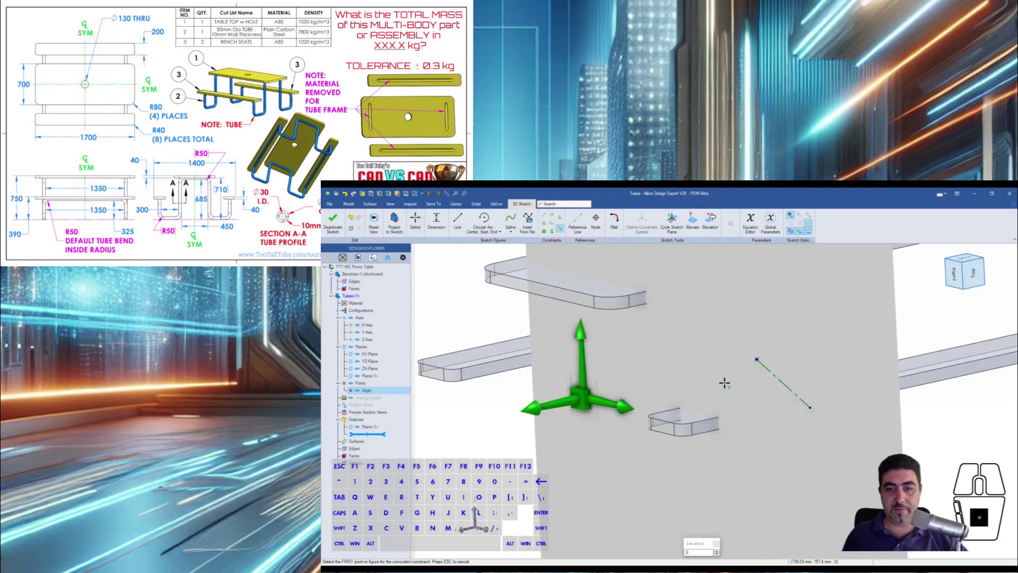
left_click(698, 389)
left_click(810, 408)
key("Escape")
Step: Constrain the reference line to run along the X-axis of the Tubes part
middle_click_drag(807, 411, 620, 382)
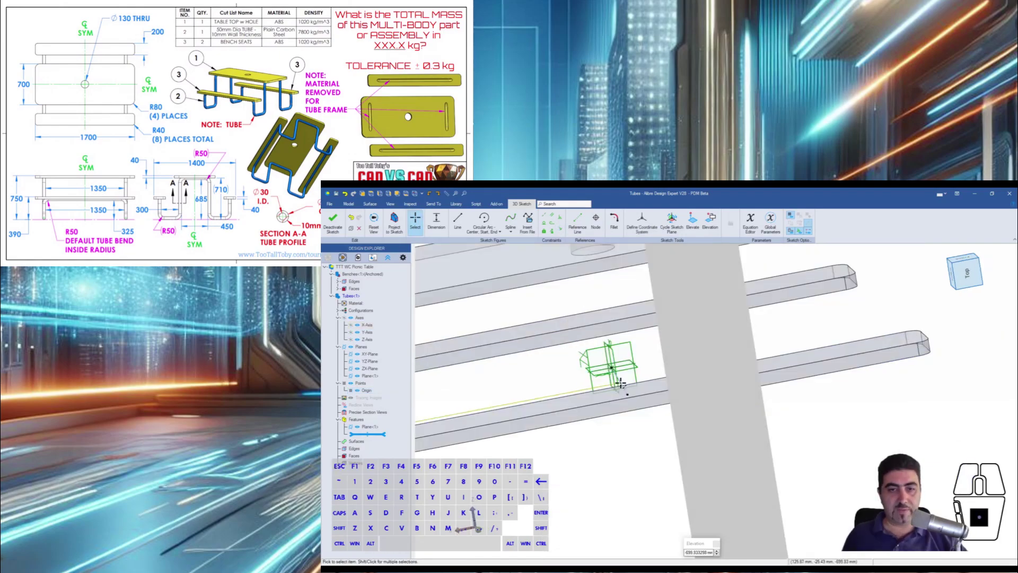
left_click(624, 369, "shift")
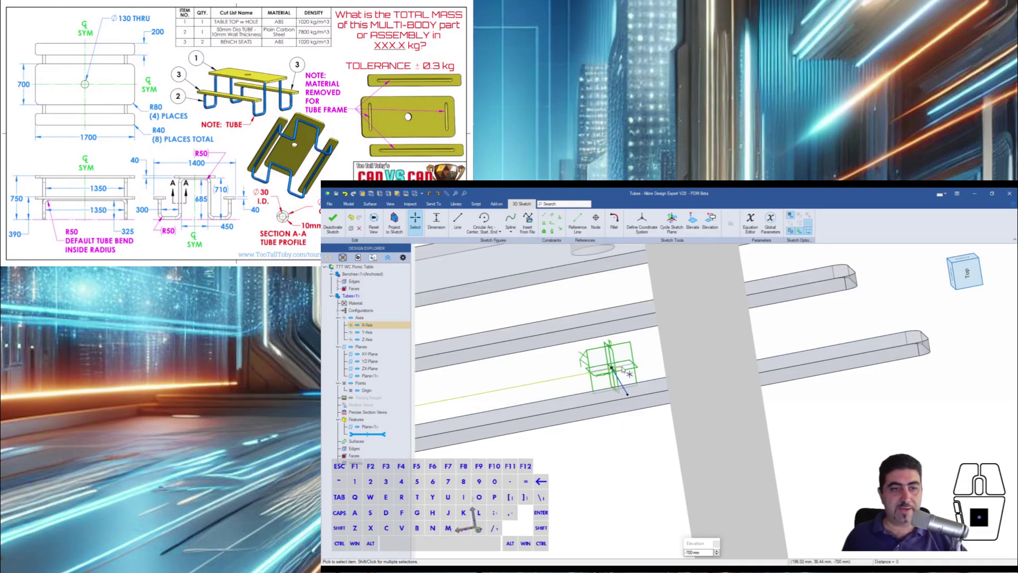
left_click(554, 220)
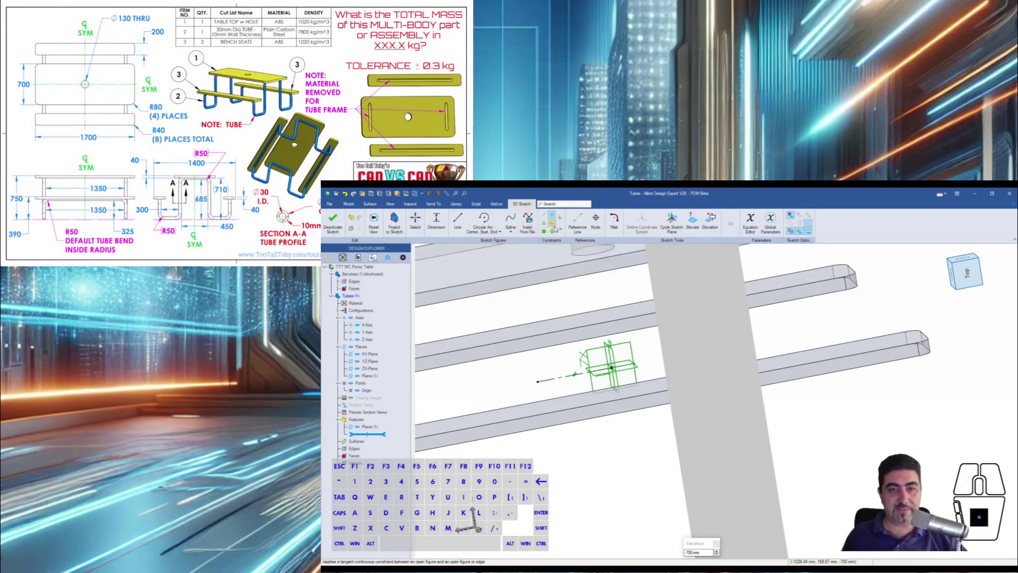
key("Escape")
Step: Switch the sketch plane and move the reference line's free end along the X-axis, away from the offset plane
left_click_drag(538, 382, 706, 357)
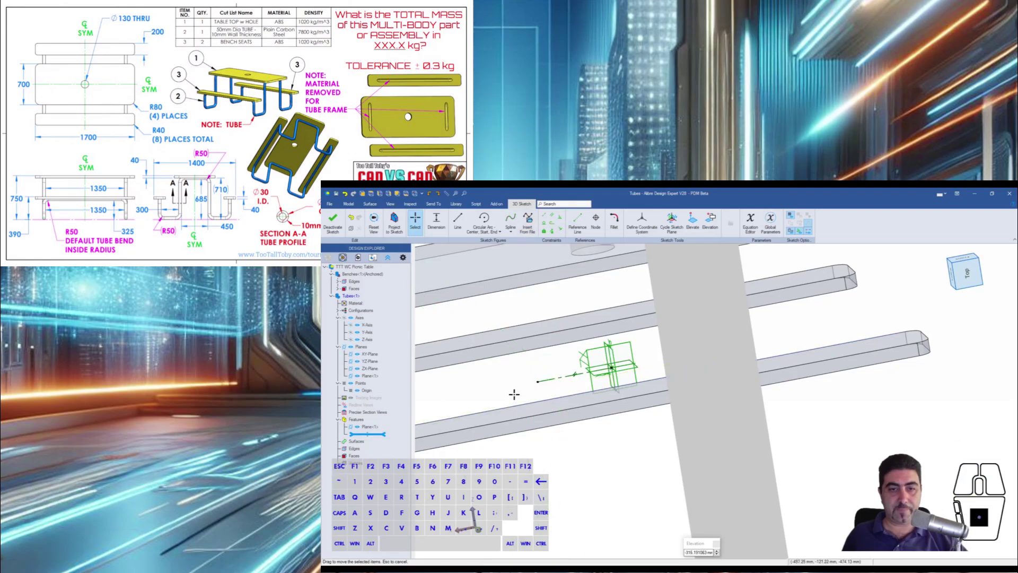
left_click_drag(539, 382, 637, 371)
key("Escape")
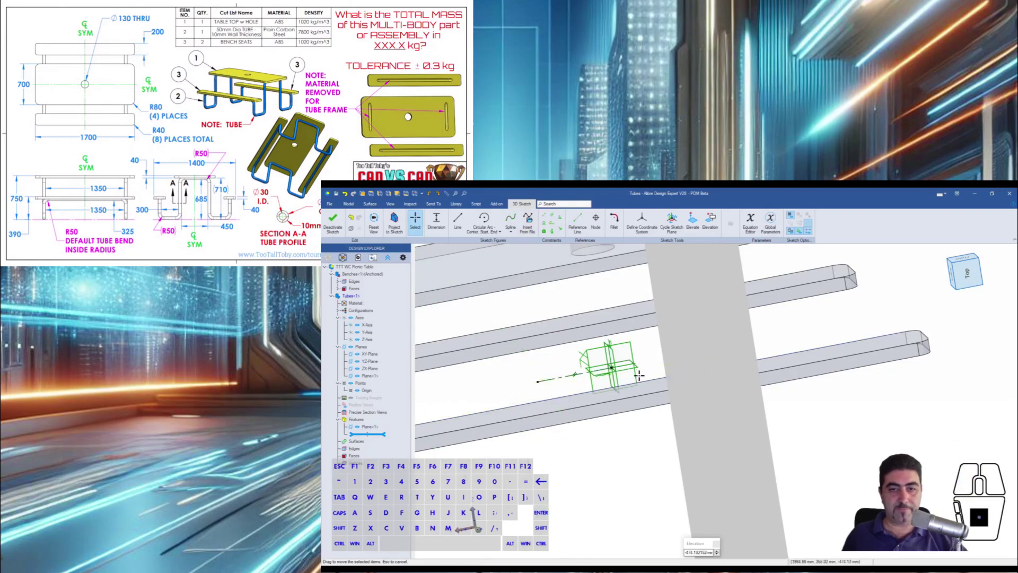
scroll(642, 379, "down", 5)
key("Tab")
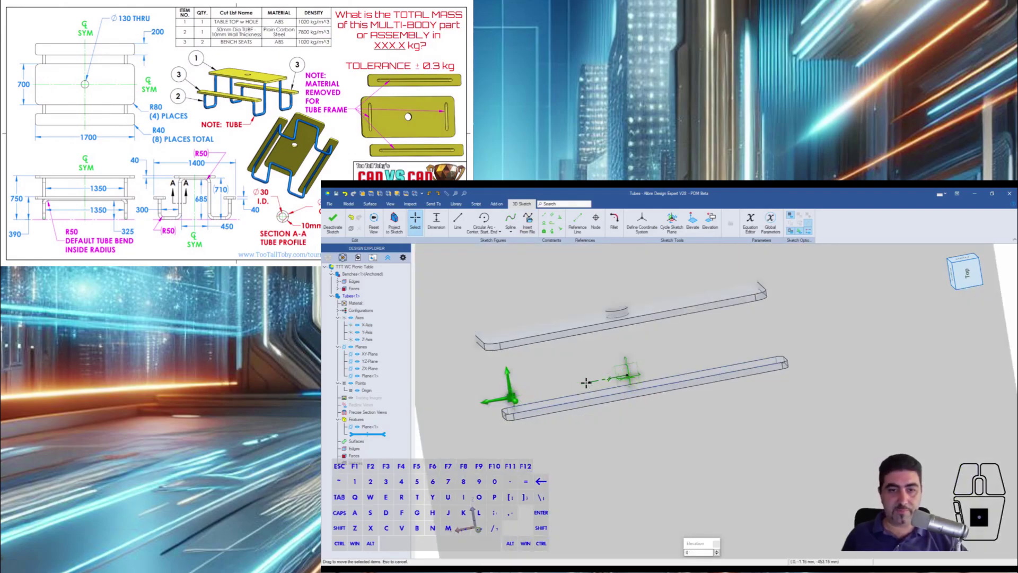
left_click_drag(586, 382, 761, 344)
Step: Move the reference line's free end across the part origin to beside the offset plane, switching the active sketch plane as needed
middle_click_drag(764, 347, 721, 397)
scroll(734, 394, "down", 3)
scroll(735, 394, "up", 5)
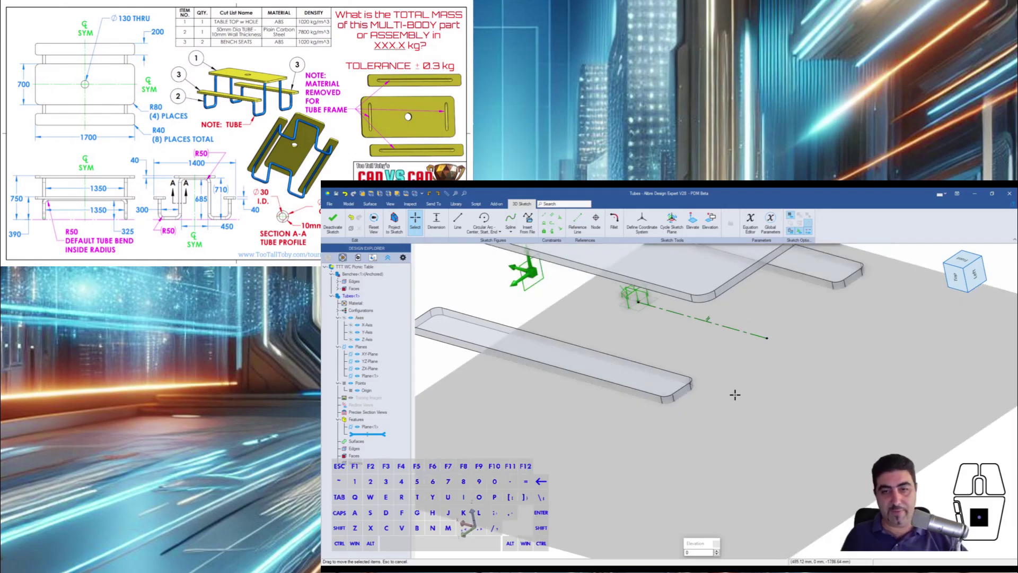
scroll(735, 395, "down", 4)
middle_click_drag(716, 368, 737, 365)
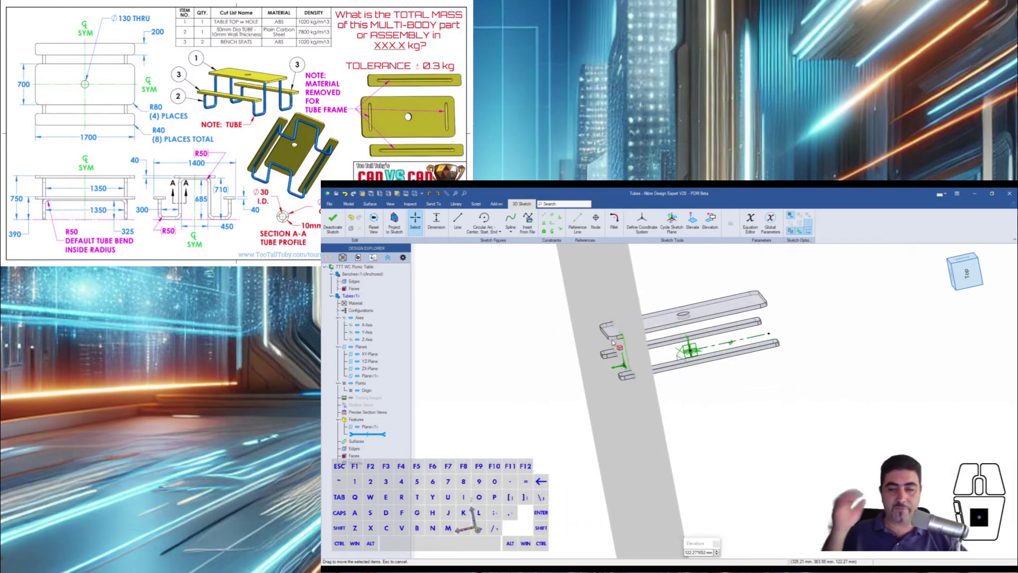
middle_click_drag(612, 342, 625, 317)
left_click(764, 335)
left_click_drag(765, 336, 675, 346)
key("Tab")
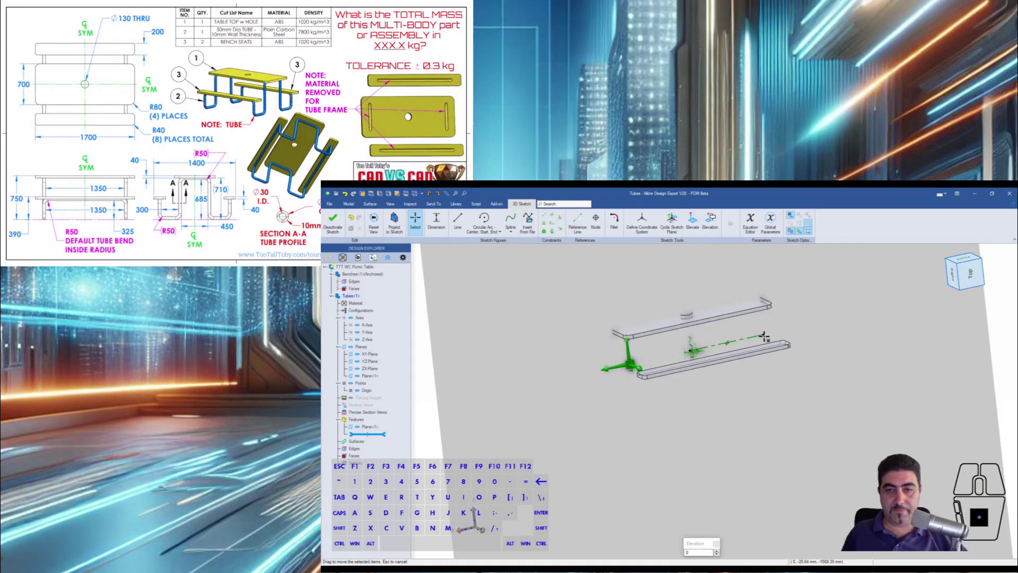
left_click_drag(764, 335, 634, 363)
scroll(636, 363, "up", 5)
key("Tab")
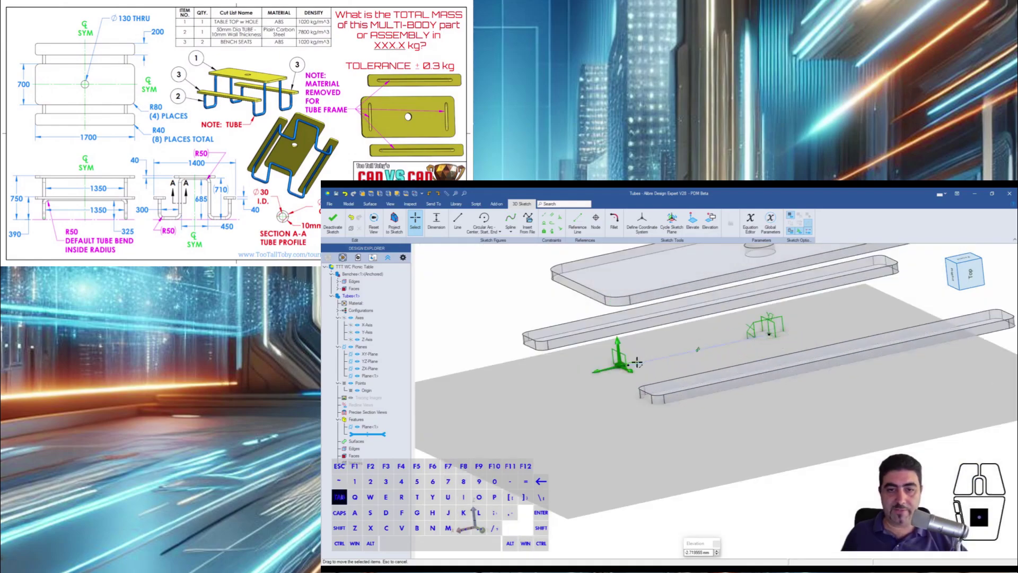
key("Tab")
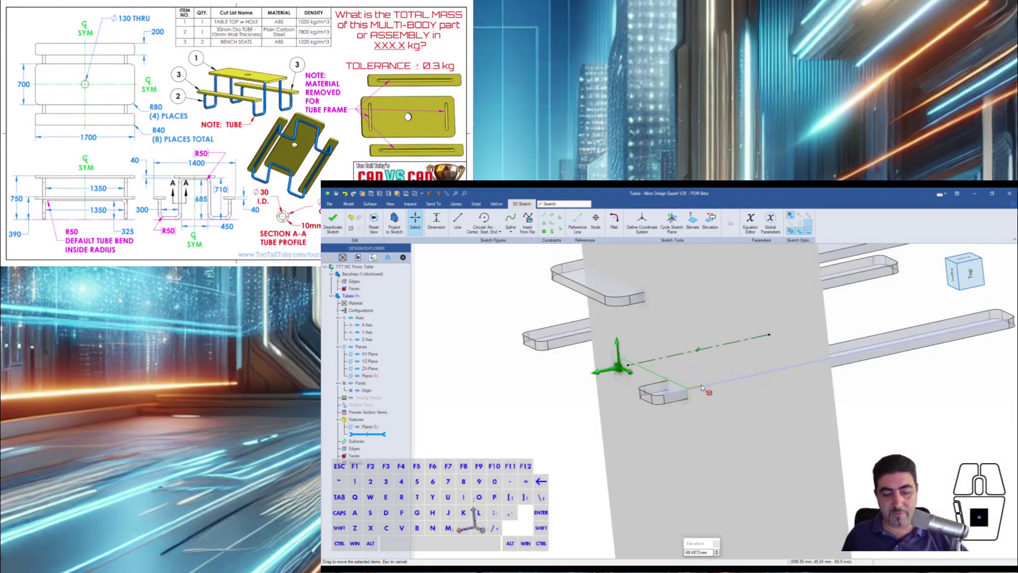
Step: Dimension the reference line between the part origin and the offset plane to 700 mm
left_click(672, 356)
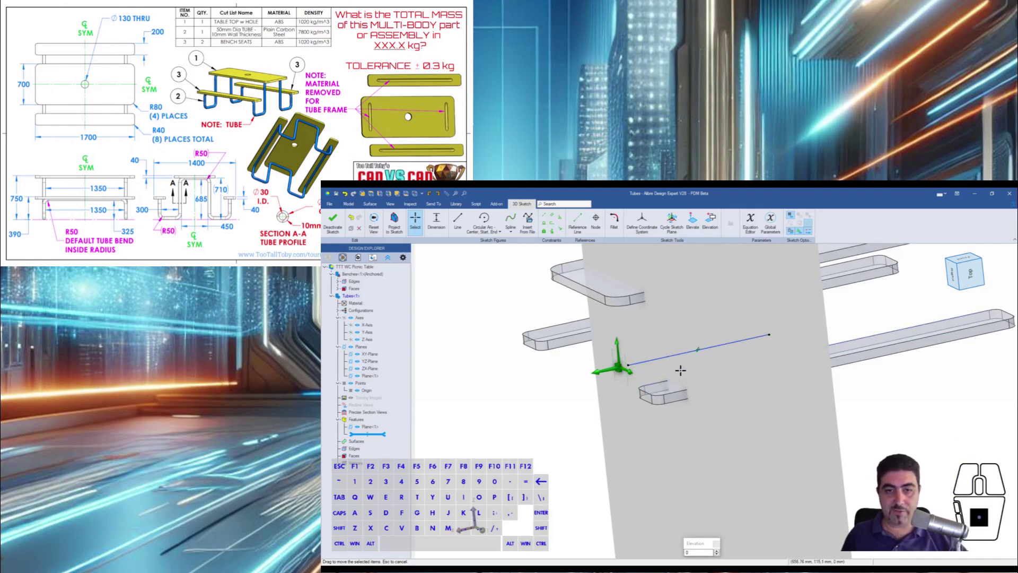
type("d700")
key("Return")
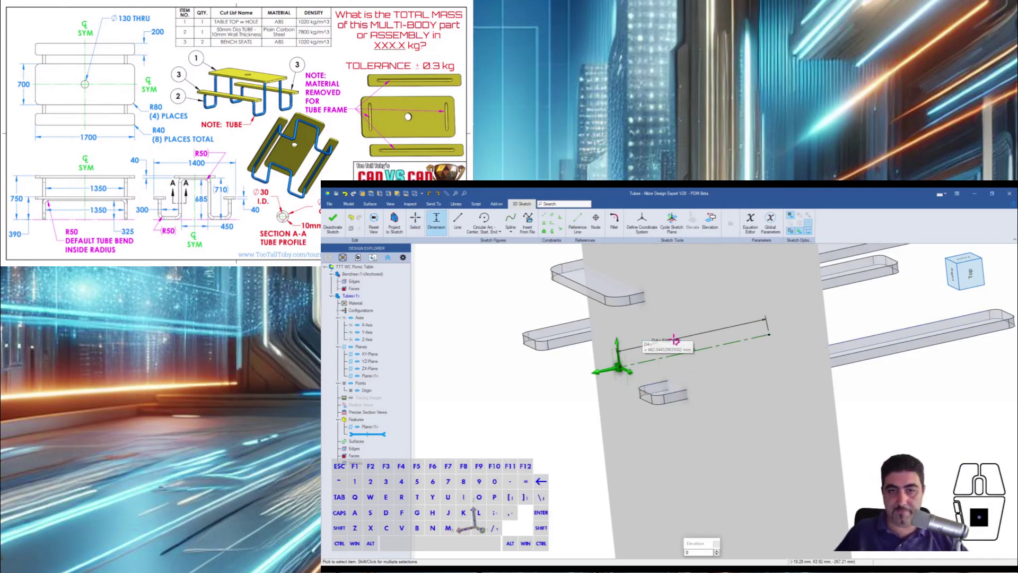
Step: Draw a vertical reference line upward from the part origin in the 3D sketch
key("Escape")
left_click(577, 222)
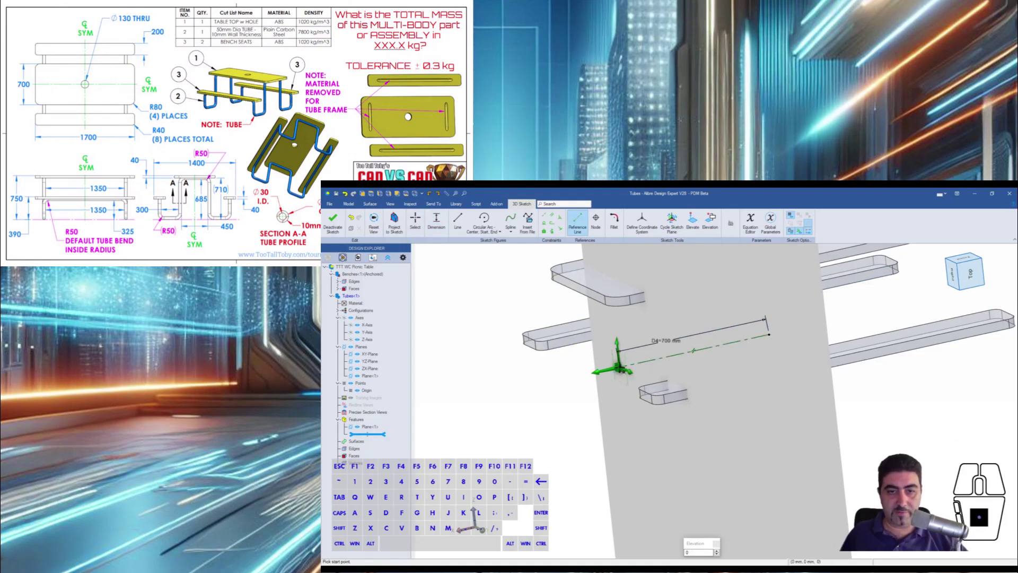
left_click(618, 366)
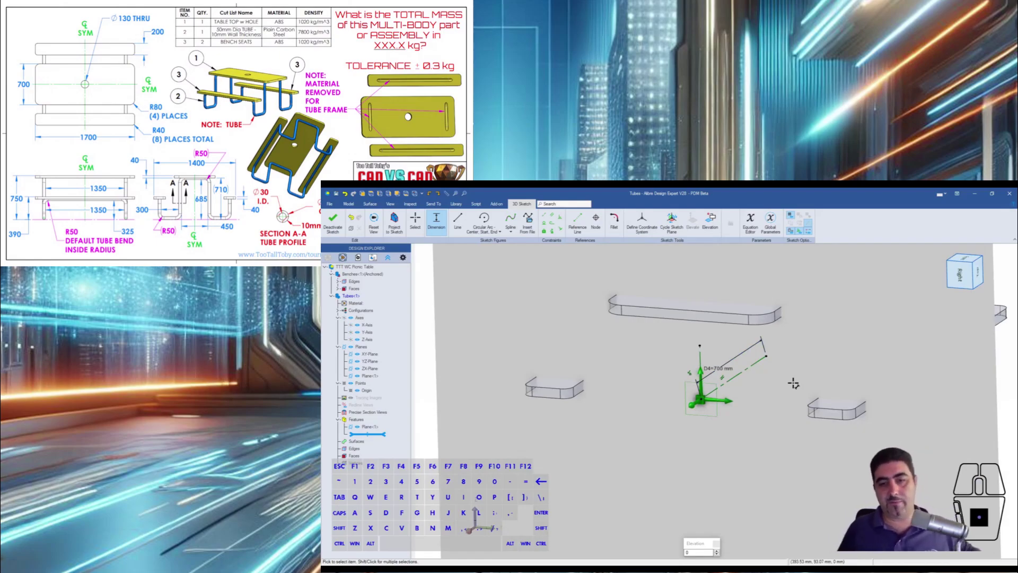
Step: Dimension the vertical reference line's height as 710-350 mm and move the dimension to the other side of the line
mouse_move(794, 383)
middle_mouse_down()
mouse_move(834, 354)
mouse_move(730, 444)
middle_mouse_up()
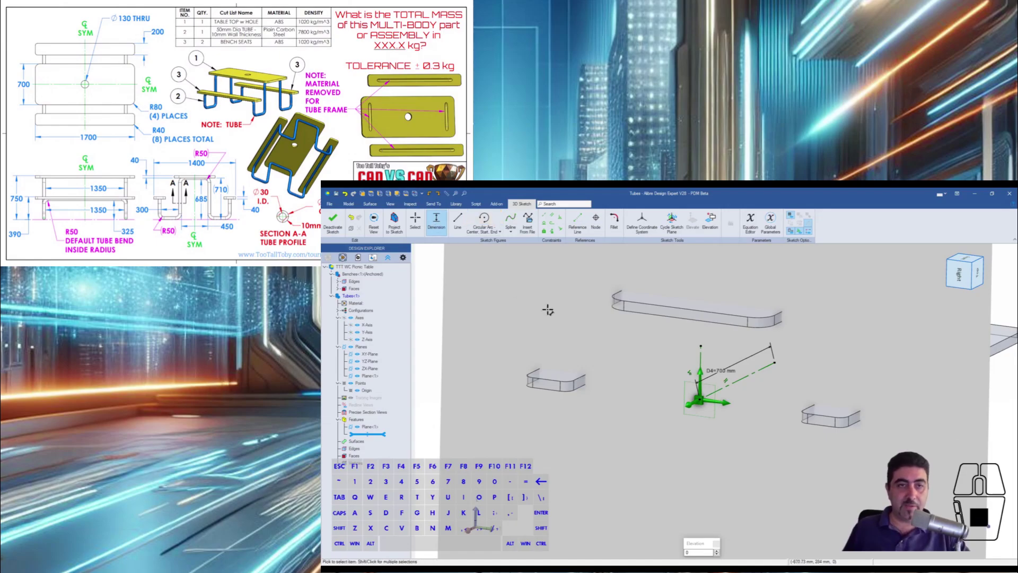
left_click(700, 366)
left_click(679, 356)
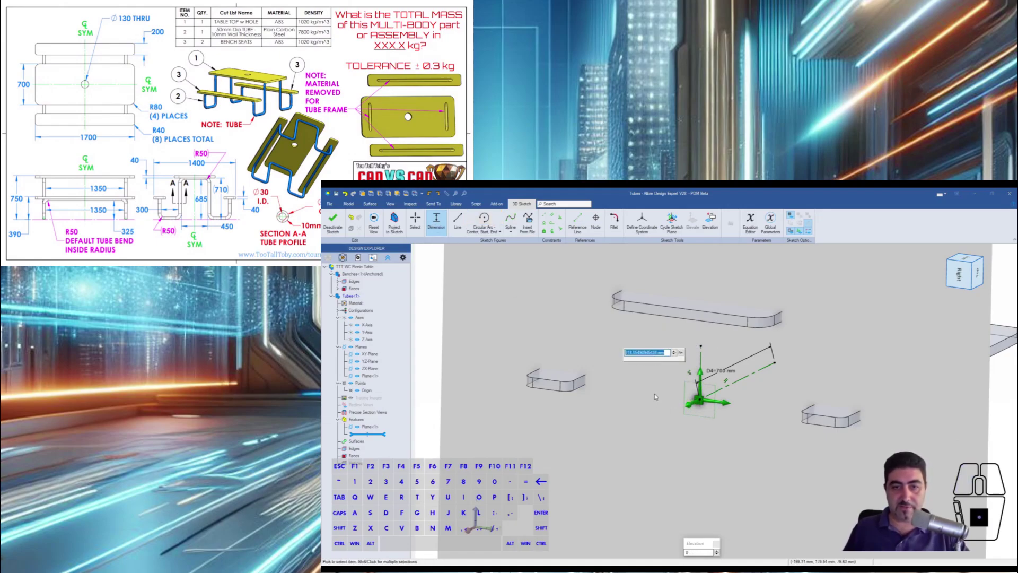
type("75")
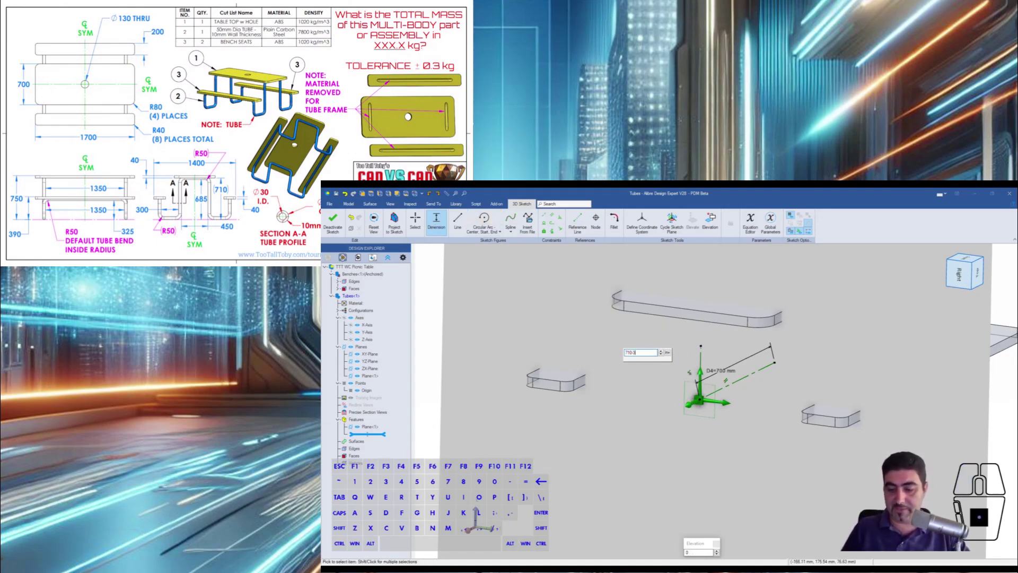
key("Return")
key("Escape")
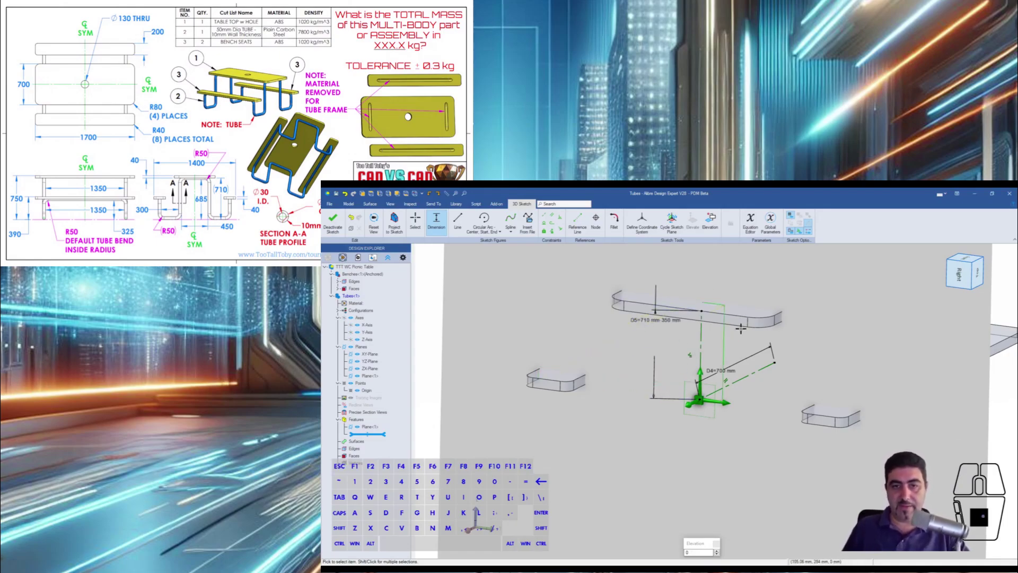
mouse_move(755, 342)
middle_mouse_down()
mouse_move(757, 324)
mouse_move(742, 337)
mouse_move(681, 341)
middle_mouse_up()
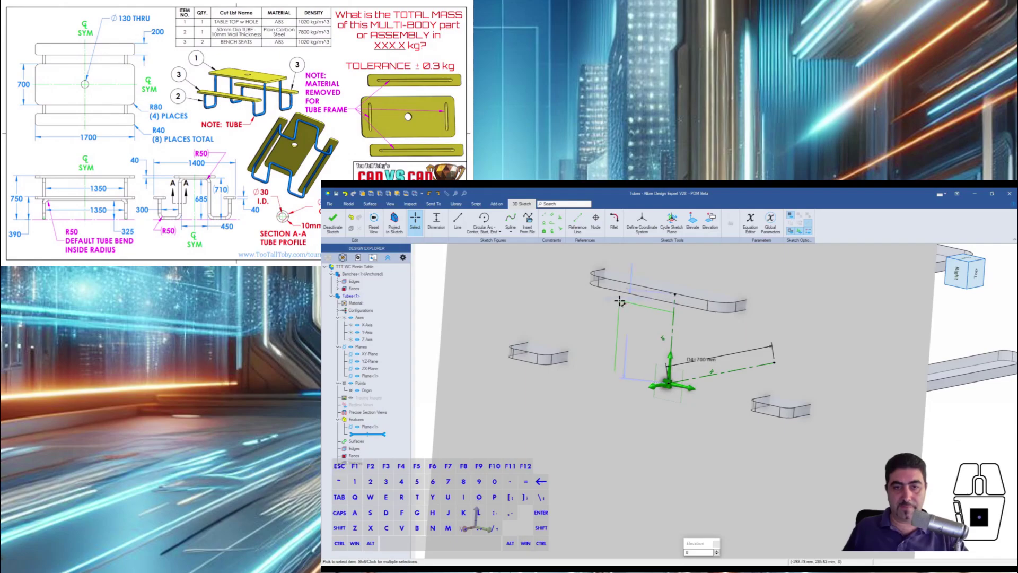
left_click(708, 331)
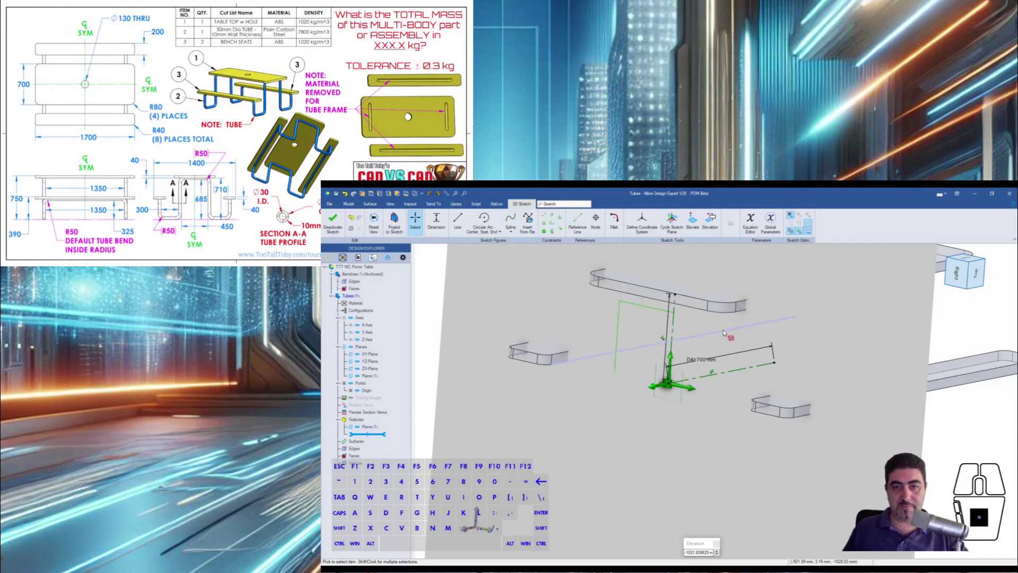
left_click(700, 350)
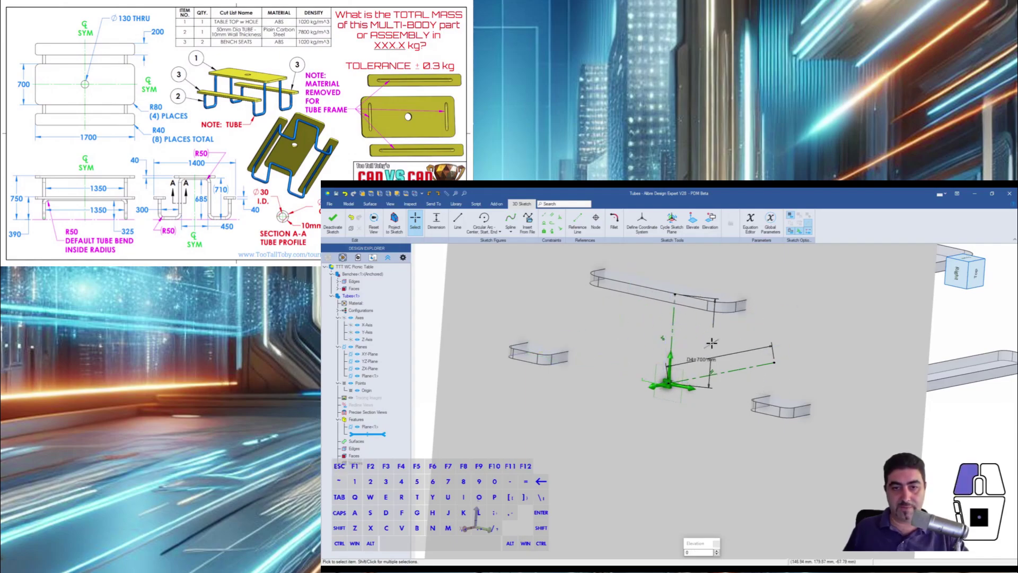
left_click(458, 220)
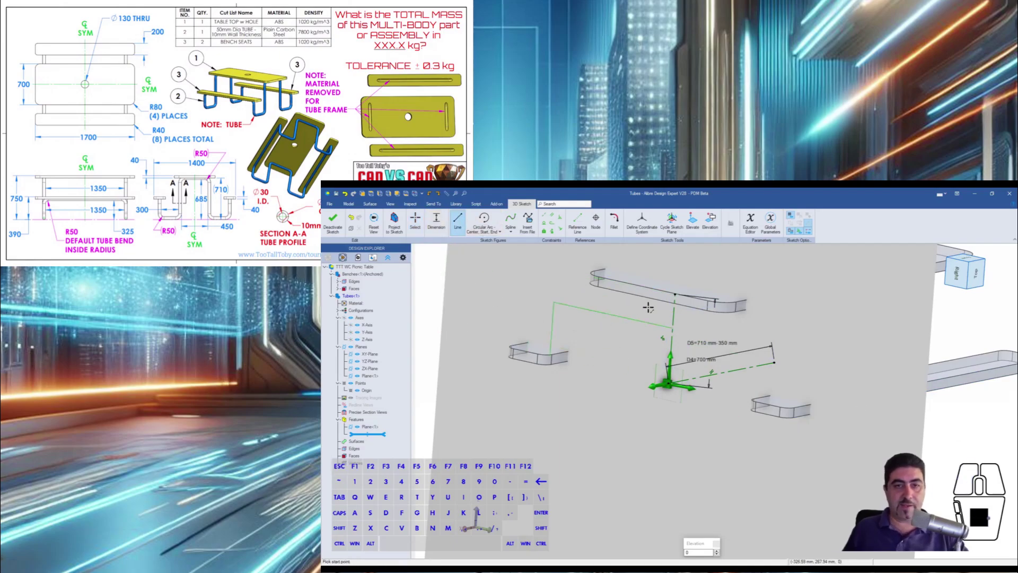
left_click(675, 295)
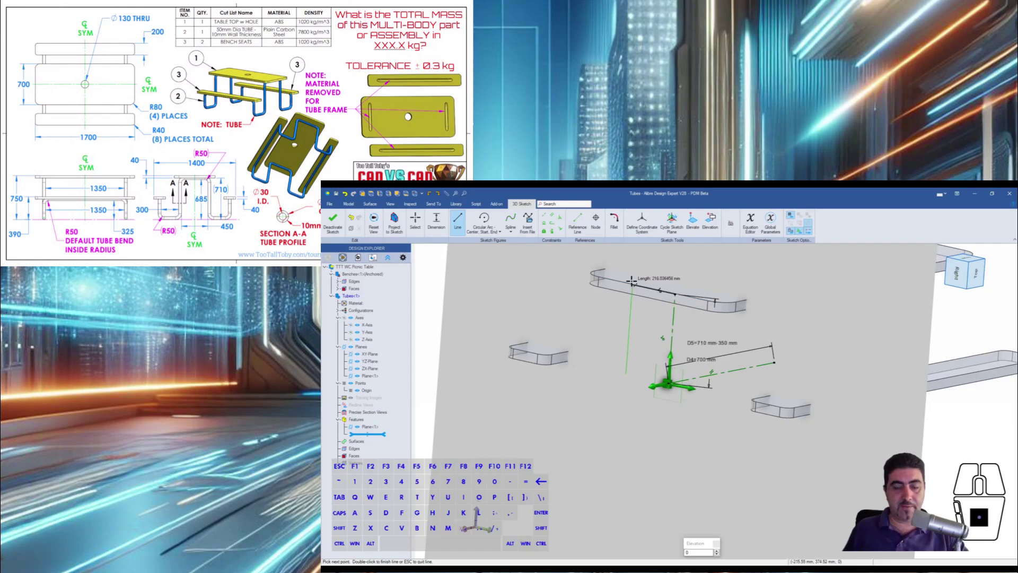
key("Escape")
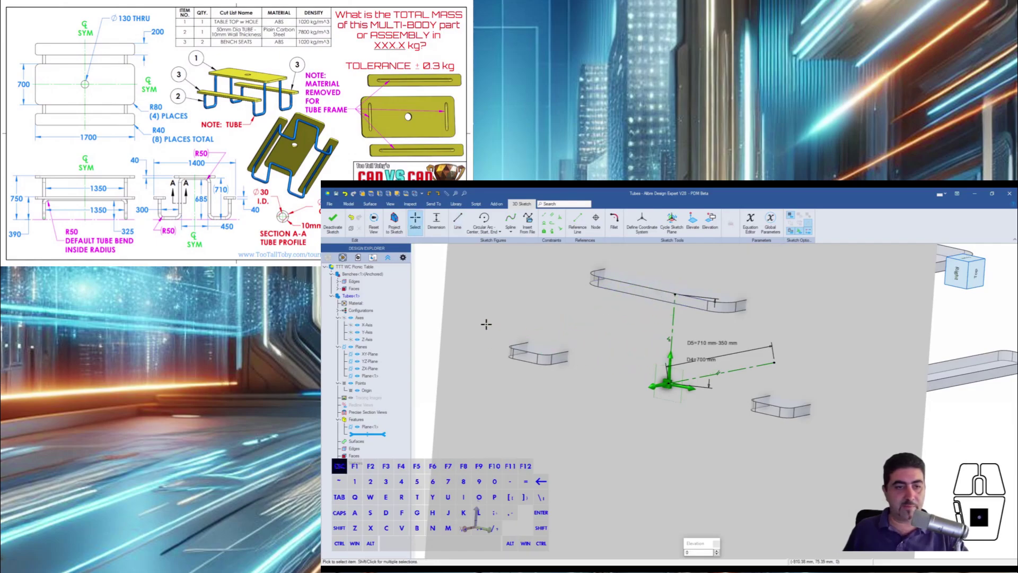
Step: Hide the Benches component of the assembly
middle_click(357, 276)
key("Escape")
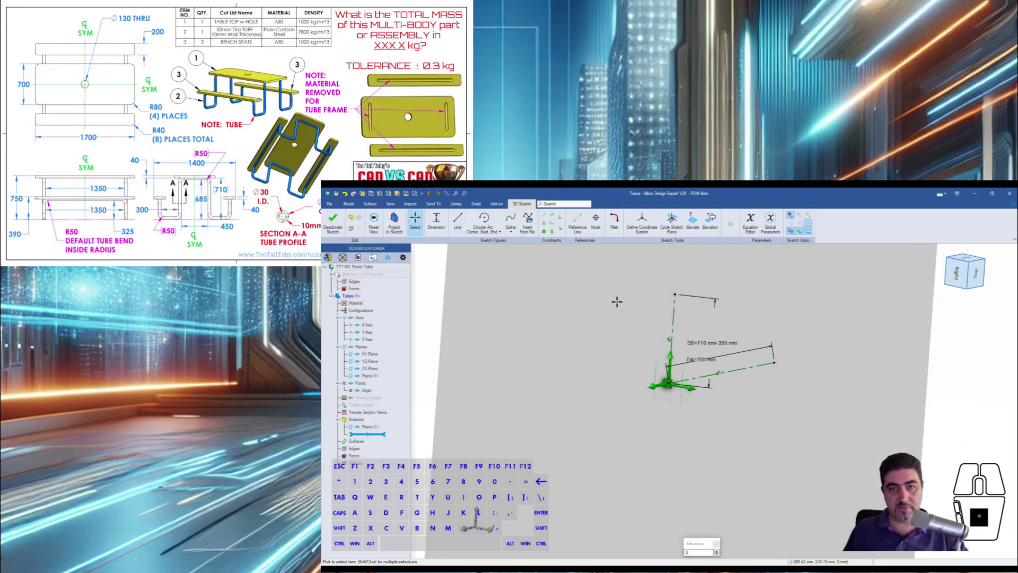
Step: Sketch a four-segment tube path from the vertical reference line's upper end: outward about 250 mm, down about 377 mm, outward again, and up about 113 mm
scroll(622, 266, "up", 3)
left_click(458, 220)
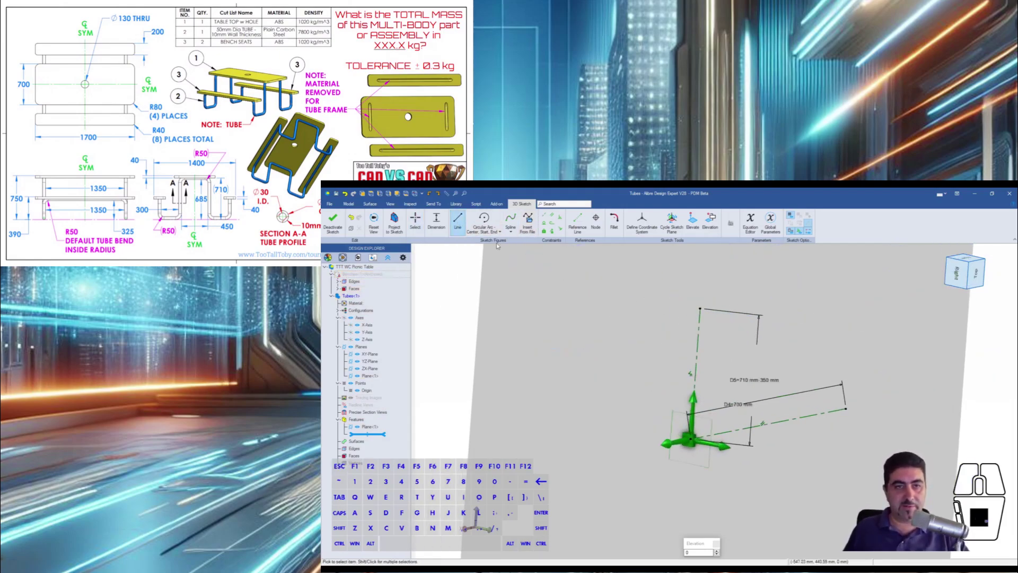
left_click(699, 308)
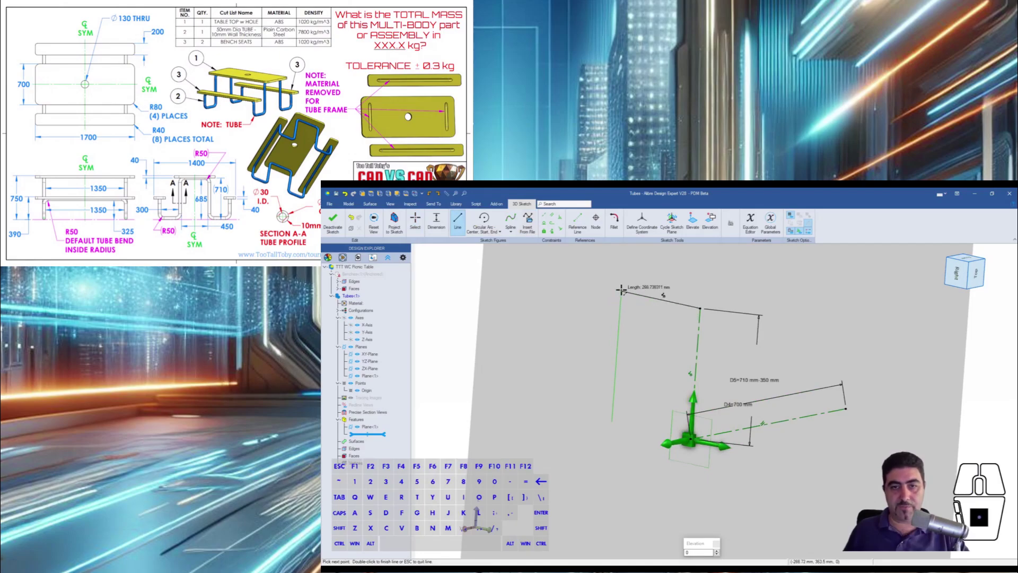
left_click(626, 292)
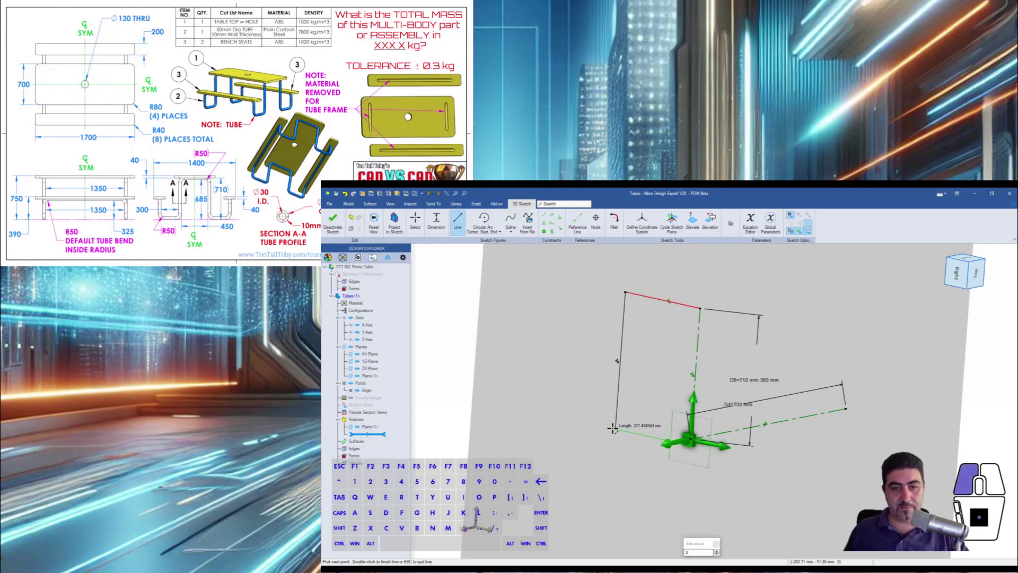
left_click(615, 429)
left_click(563, 418)
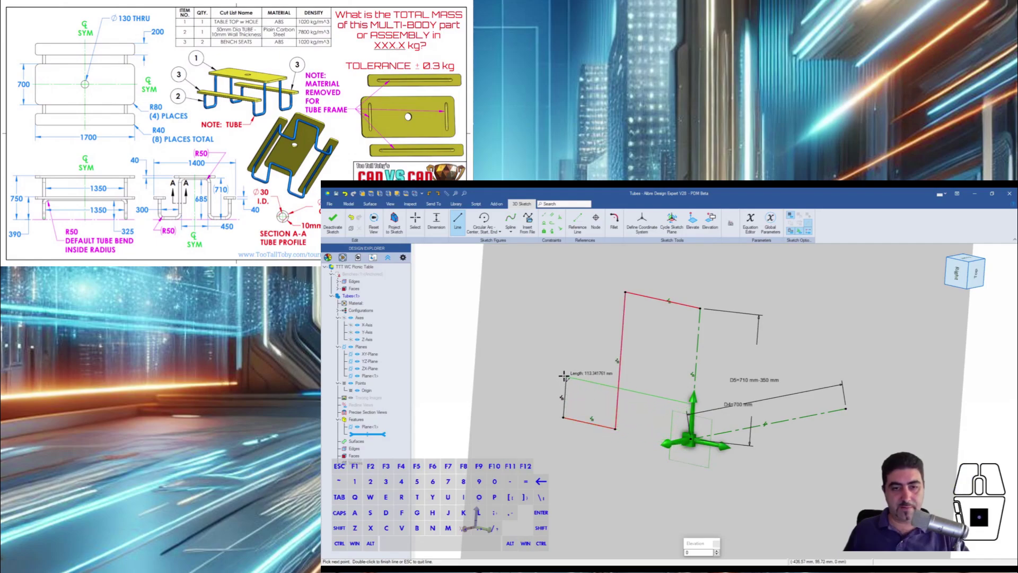
left_click(565, 375)
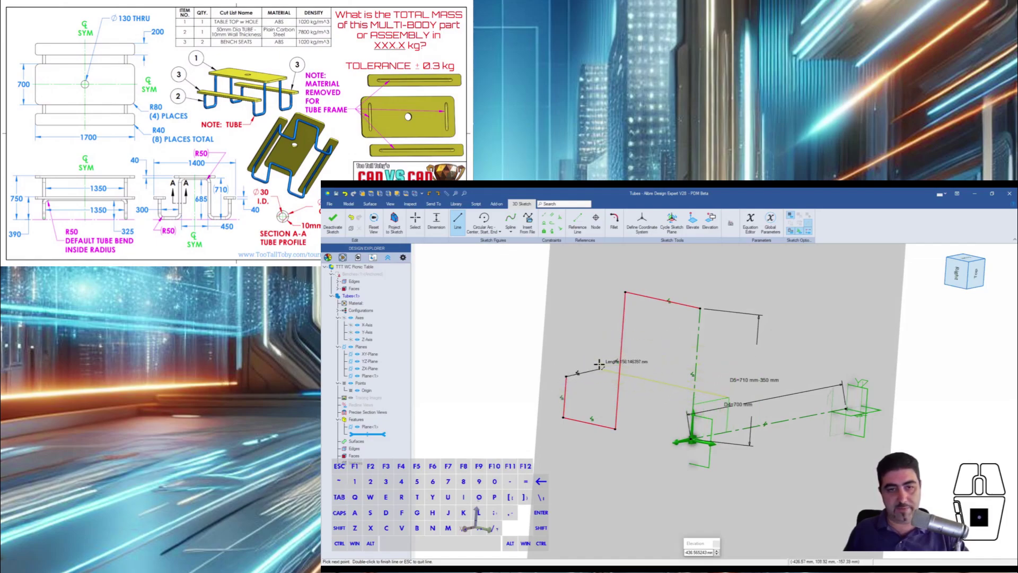
mouse_move(600, 363)
middle_mouse_down()
mouse_move(632, 368)
mouse_move(745, 436)
middle_mouse_up()
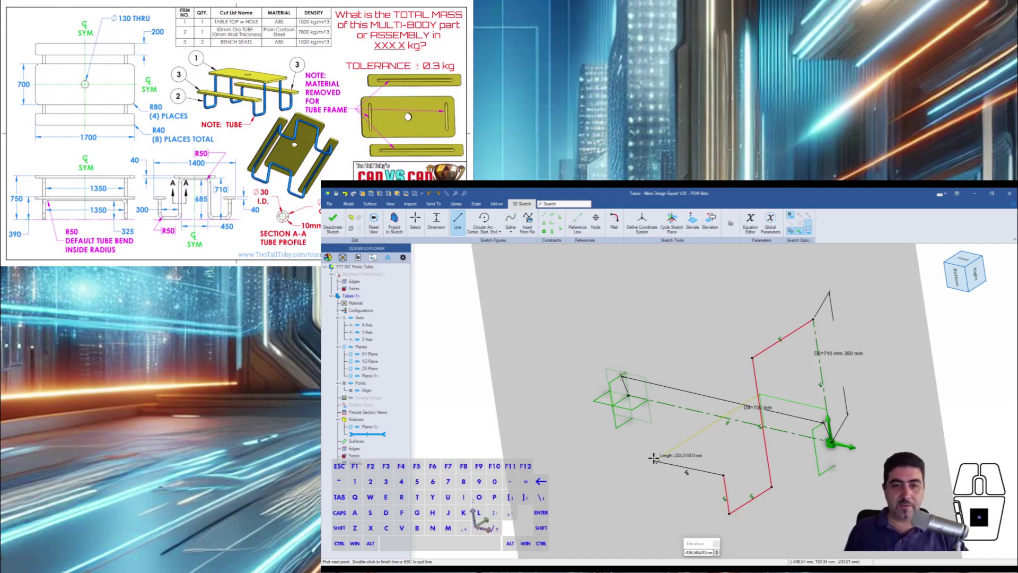
key("Escape")
Step: Dimension the tube path's upper horizontal segment to 250 mm
middle_click_drag(707, 357, 727, 415)
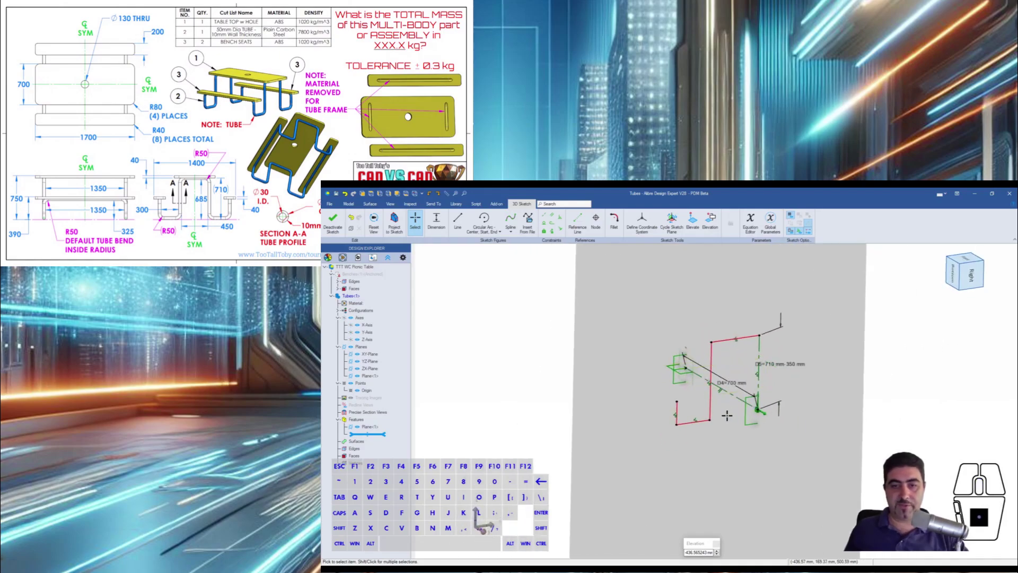
scroll(727, 415, "up", 3)
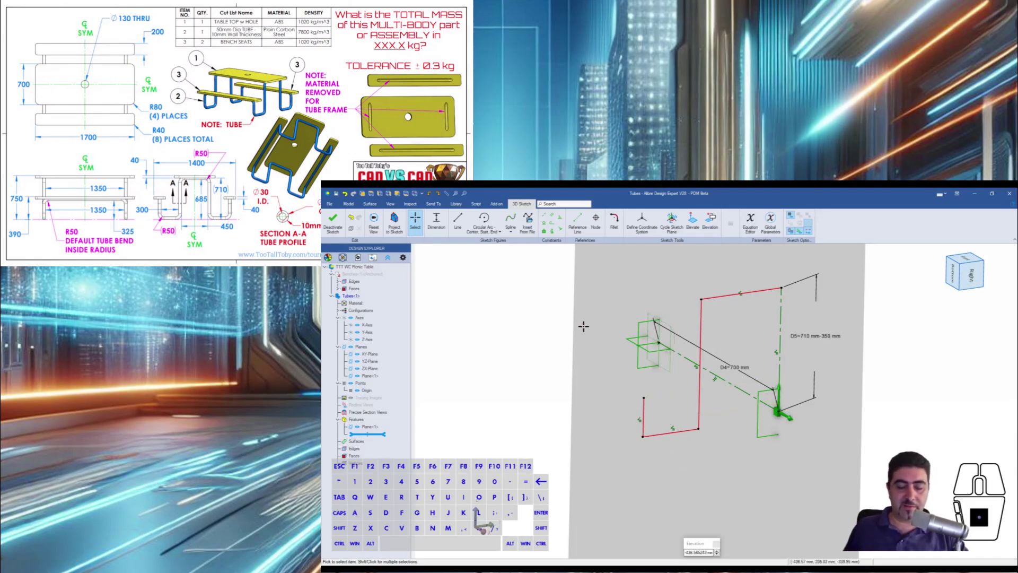
middle_click_drag(646, 404, 816, 420)
mouse_move(711, 386)
middle_mouse_down()
mouse_move(696, 406)
mouse_move(729, 402)
middle_mouse_up()
scroll(680, 411, "down", 2)
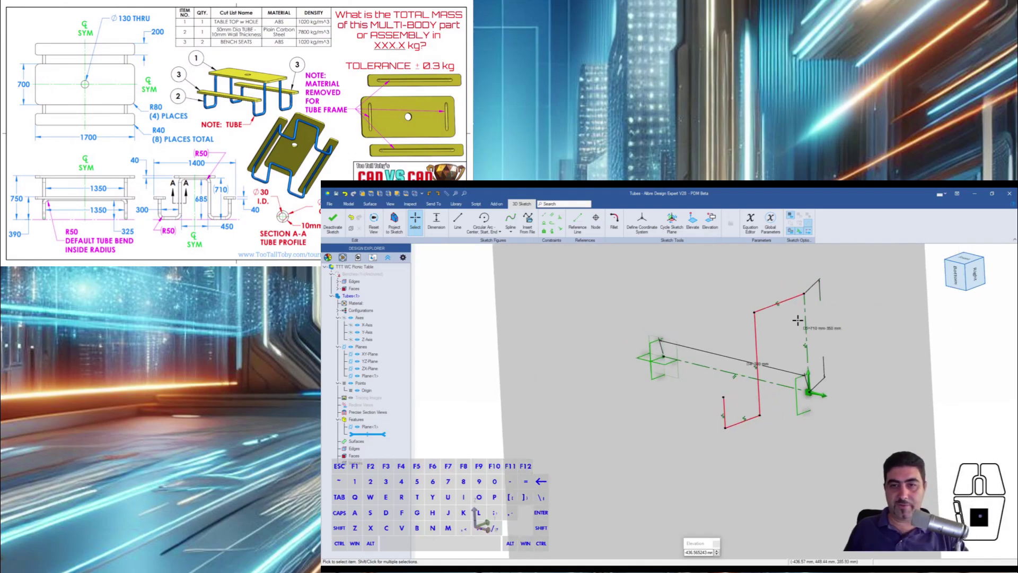
scroll(798, 321, "up", 2)
left_click(758, 304)
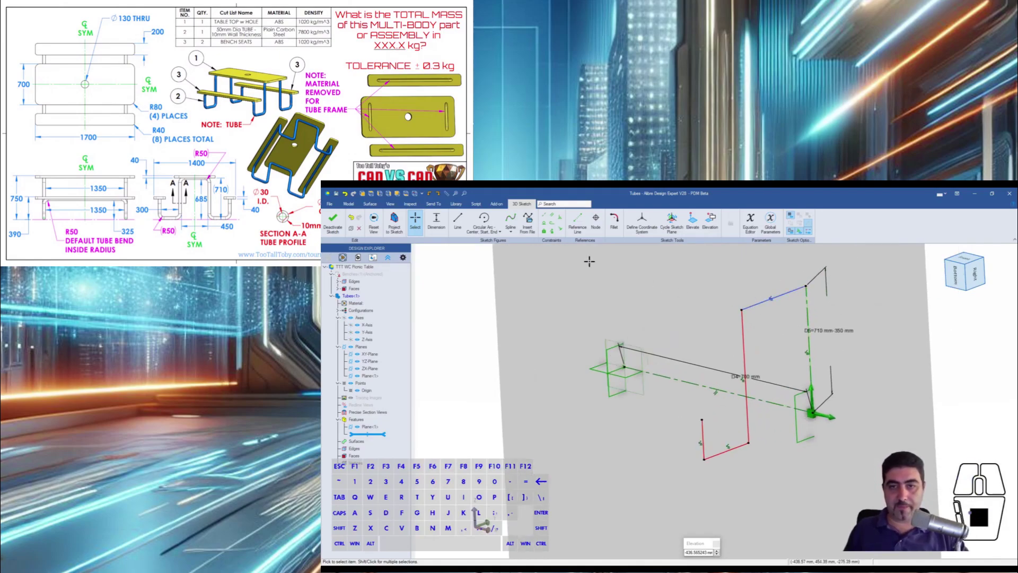
left_click(437, 220)
left_click(762, 305)
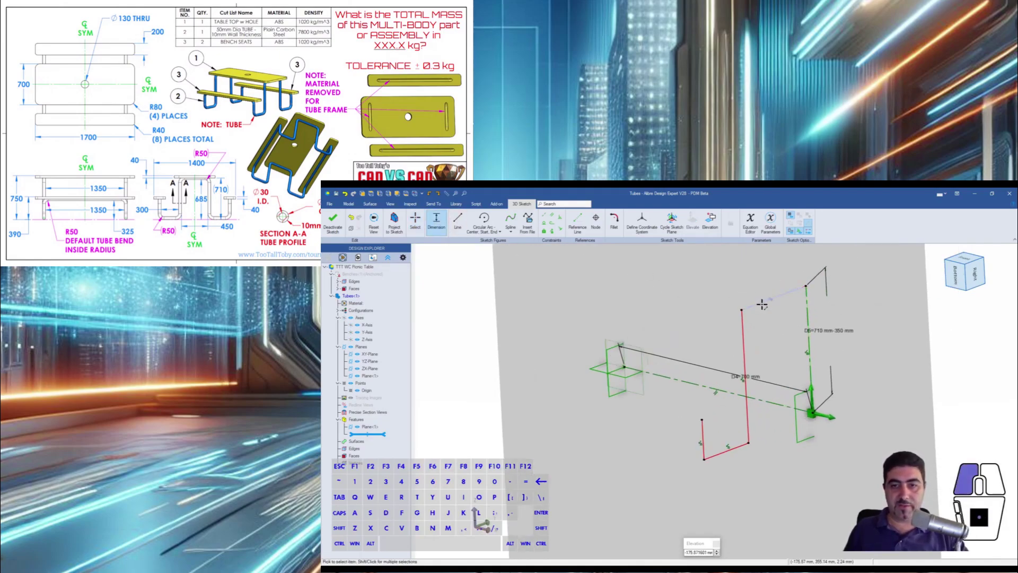
left_click(759, 287)
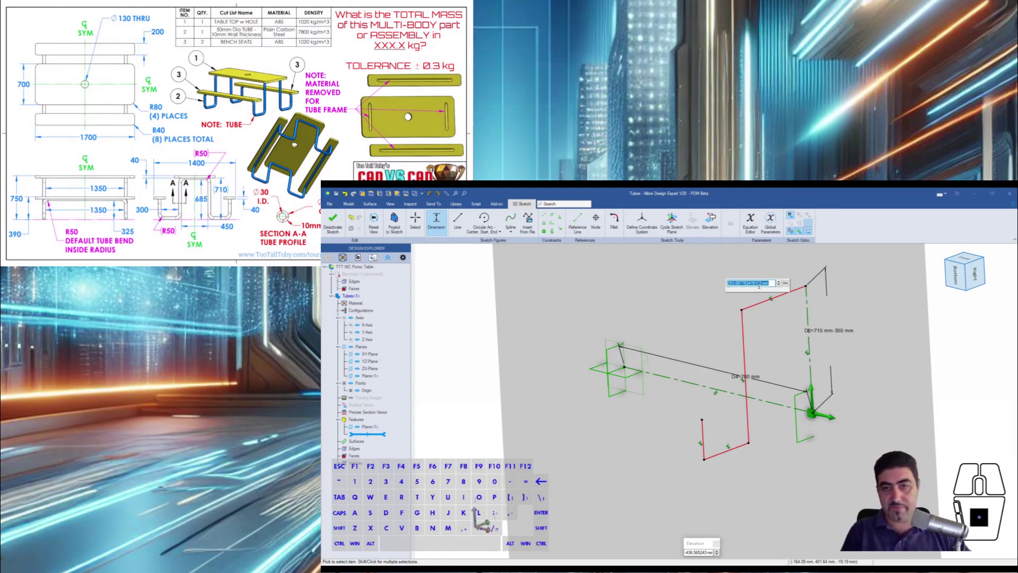
type("250")
key("Return")
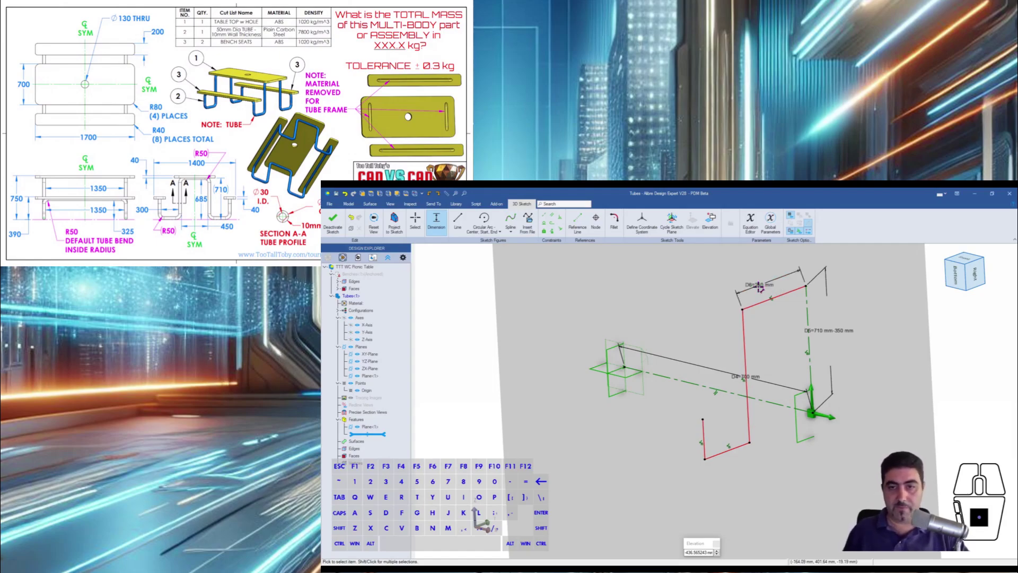
key("Escape")
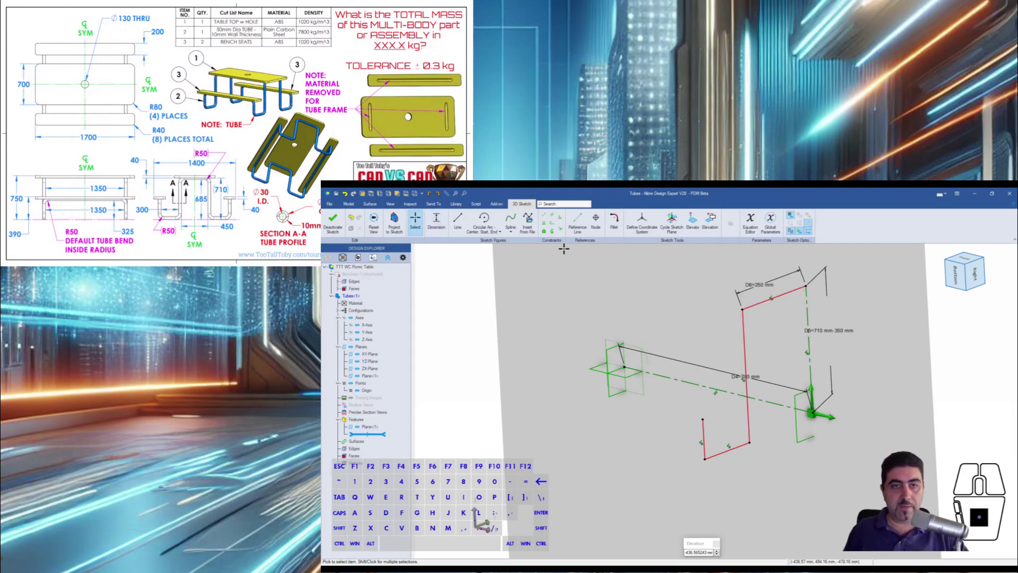
Step: Apply a perpendicular constraint between the path's upper horizontal segment and the long vertical segment below it
left_click(560, 217)
left_click(755, 305)
left_click(744, 326)
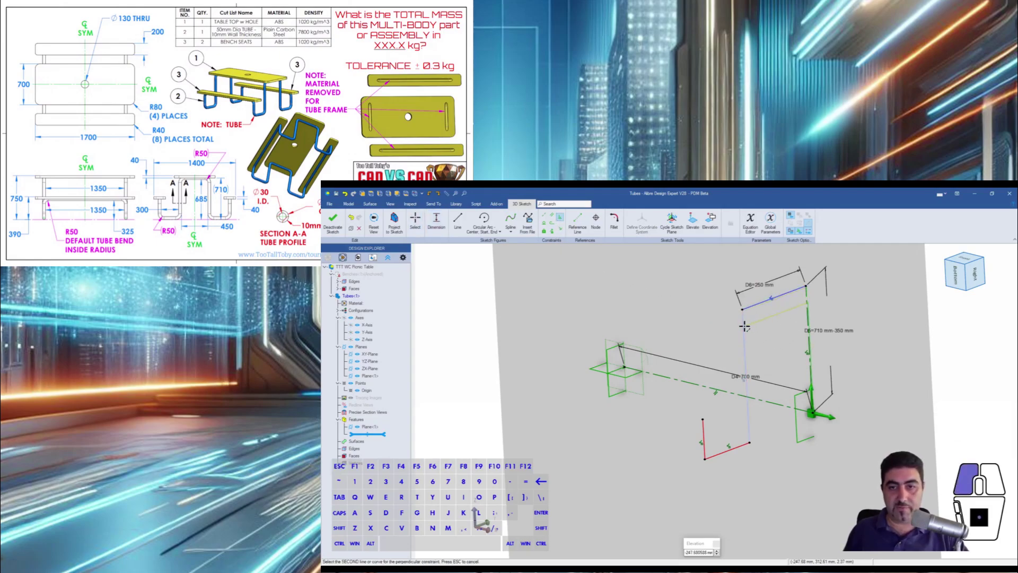
left_click(670, 393)
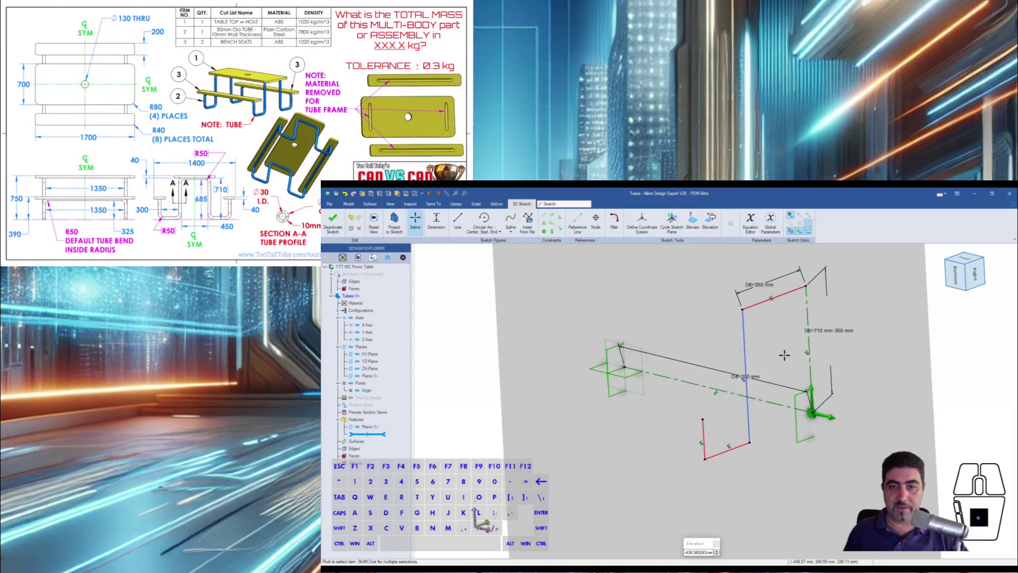
Step: Dimension the tube path's long vertical segment to 685 mm
mouse_move(785, 353)
right_mouse_down()
mouse_move(738, 336)
mouse_move(768, 343)
mouse_move(780, 325)
right_mouse_up()
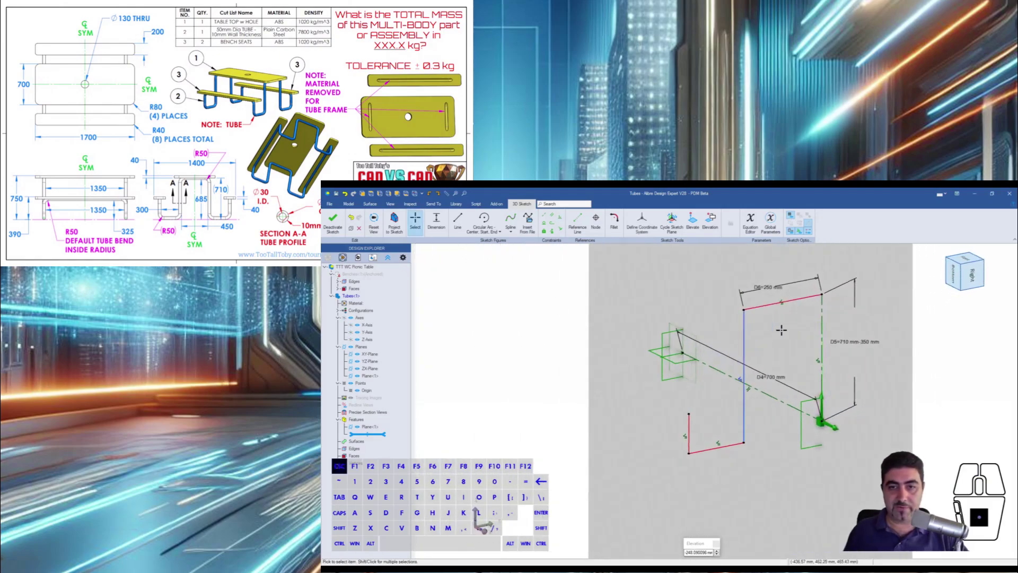
left_click(430, 225)
left_click(743, 321)
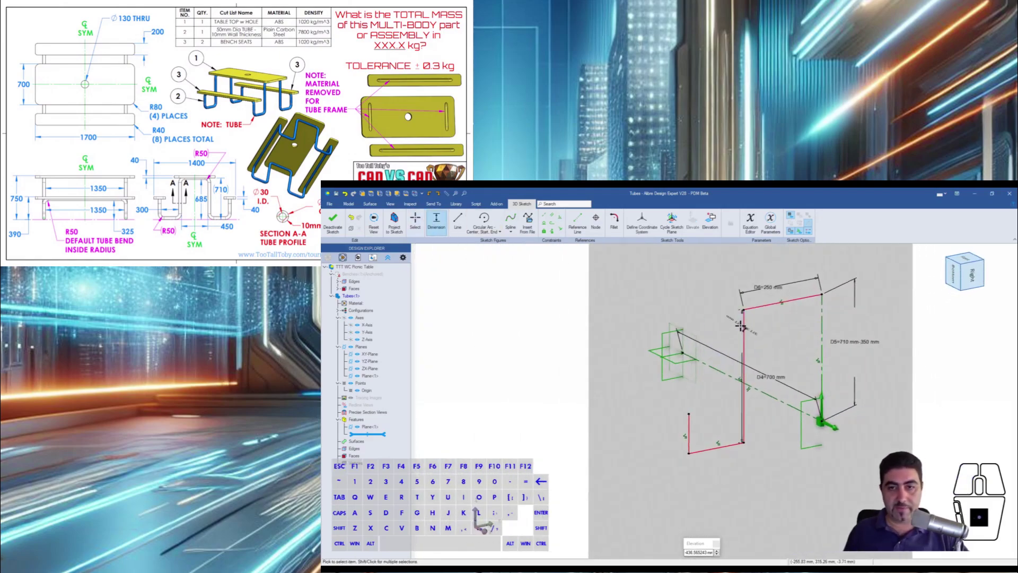
left_click(730, 326)
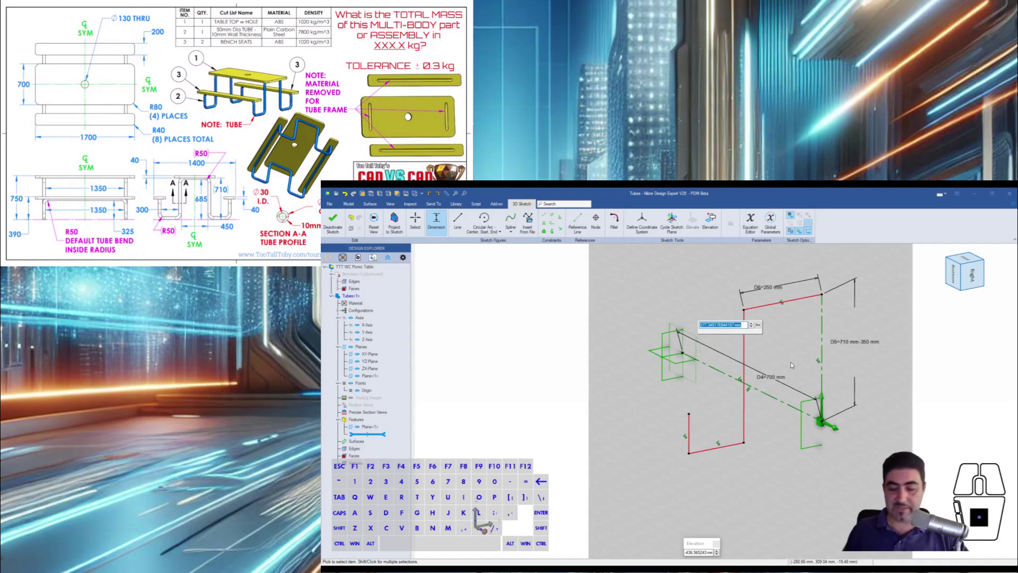
type("685")
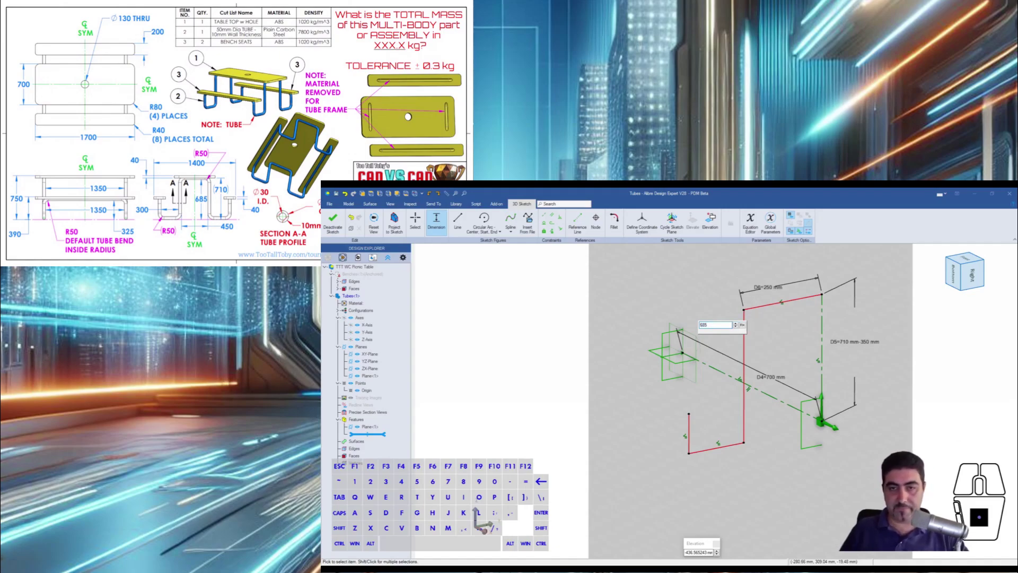
key("Return")
scroll(746, 353, "down", 1)
scroll(747, 489, "up", 1)
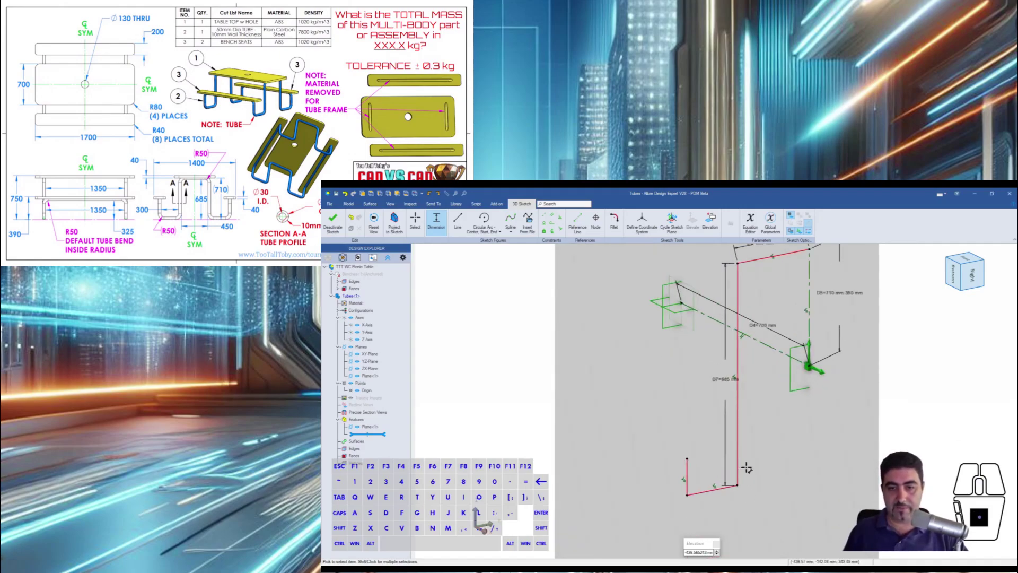
key("Escape")
scroll(760, 397, "down", 1)
left_click(972, 274)
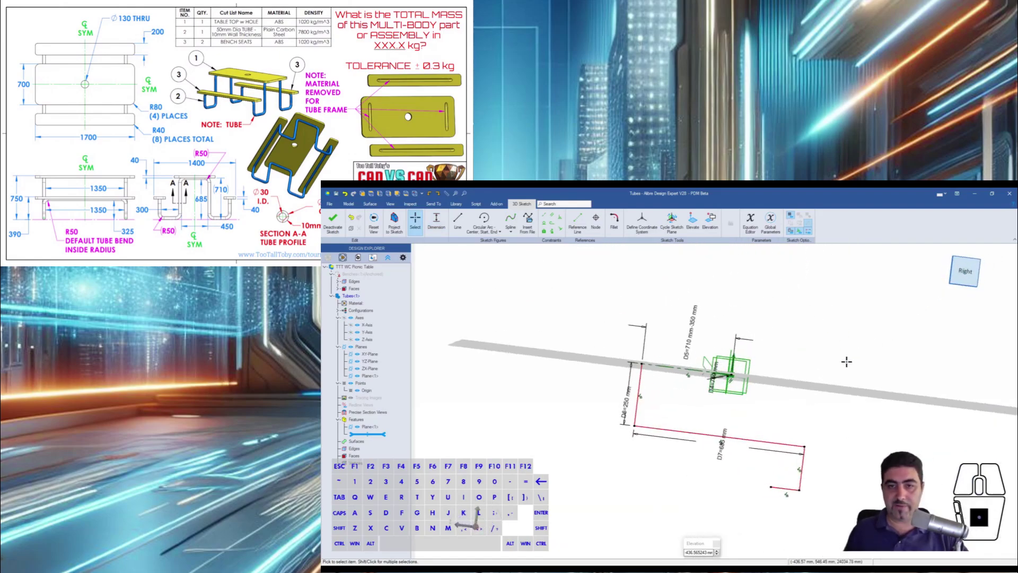
Step: Move the 685 mm dimension label away from the path and dimension the lower horizontal segment to 350 mm
left_click(438, 194)
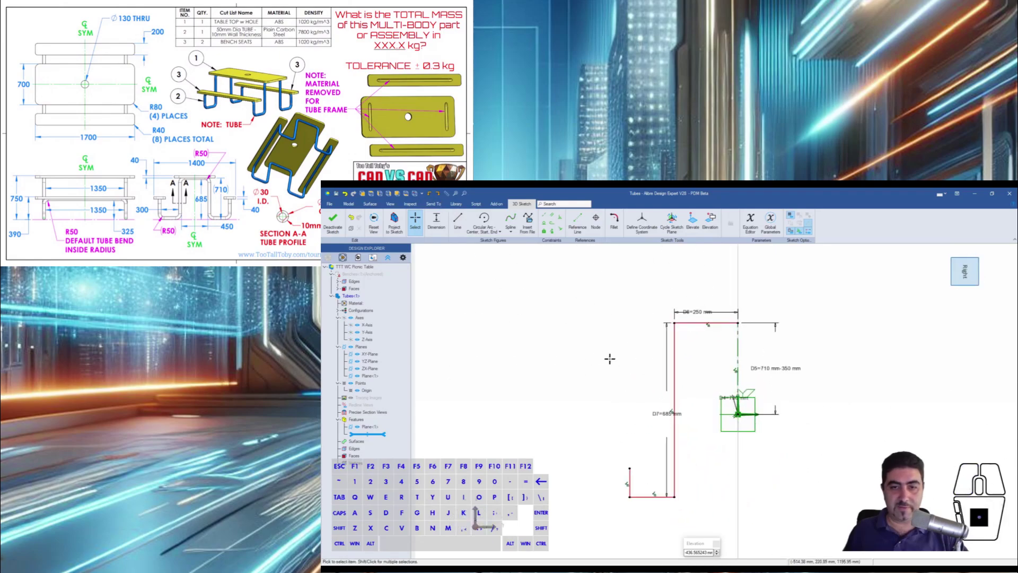
mouse_move(664, 412)
left_mouse_down()
mouse_move(646, 409)
mouse_move(656, 407)
left_mouse_up()
left_click(437, 220)
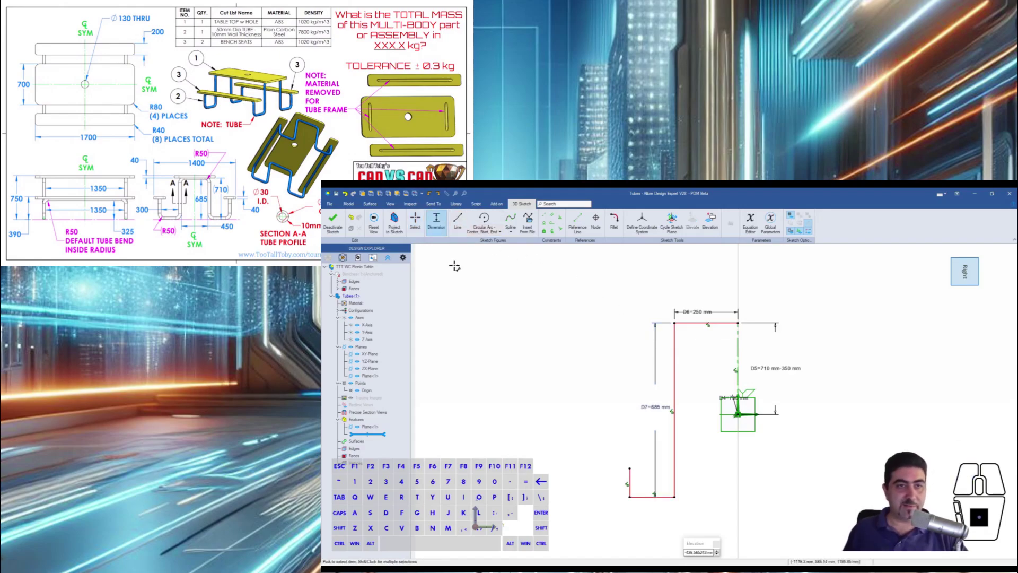
left_click(640, 499)
left_click(646, 513)
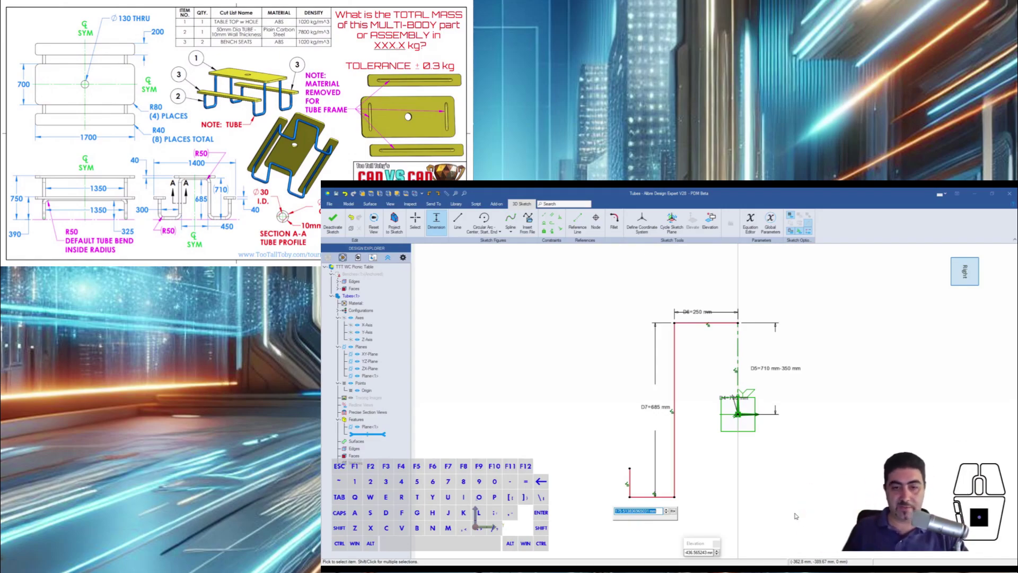
type("350")
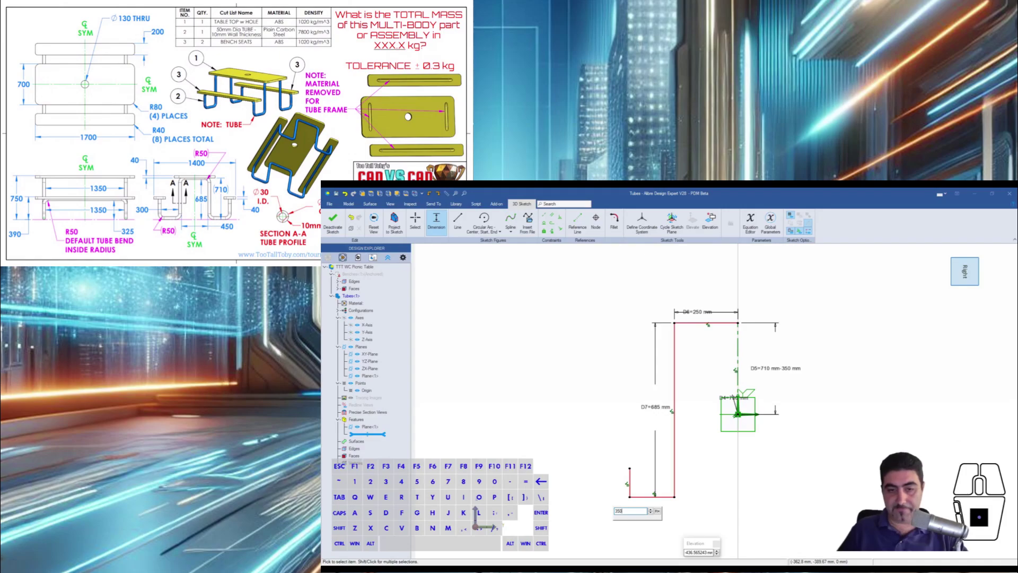
key("Return")
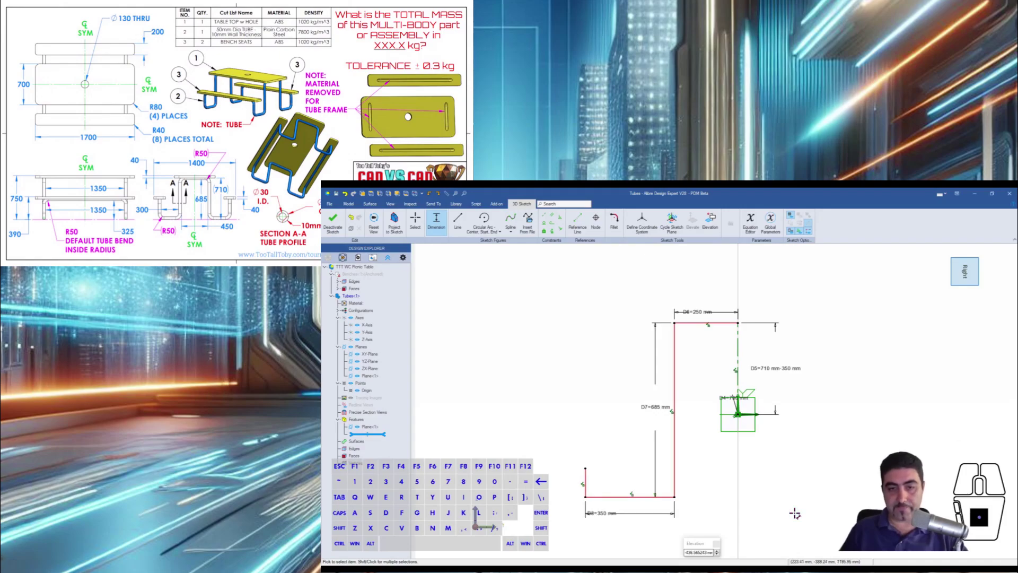
Step: Dimension the path's short outer vertical segment to 325 mm and reposition the dimension label alongside it
left_click(586, 482)
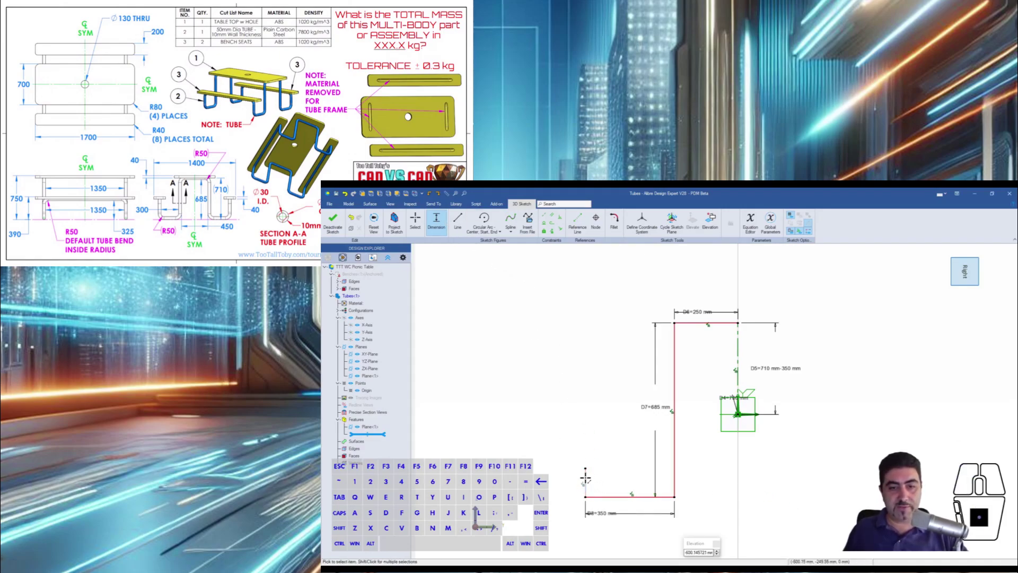
left_click(553, 490)
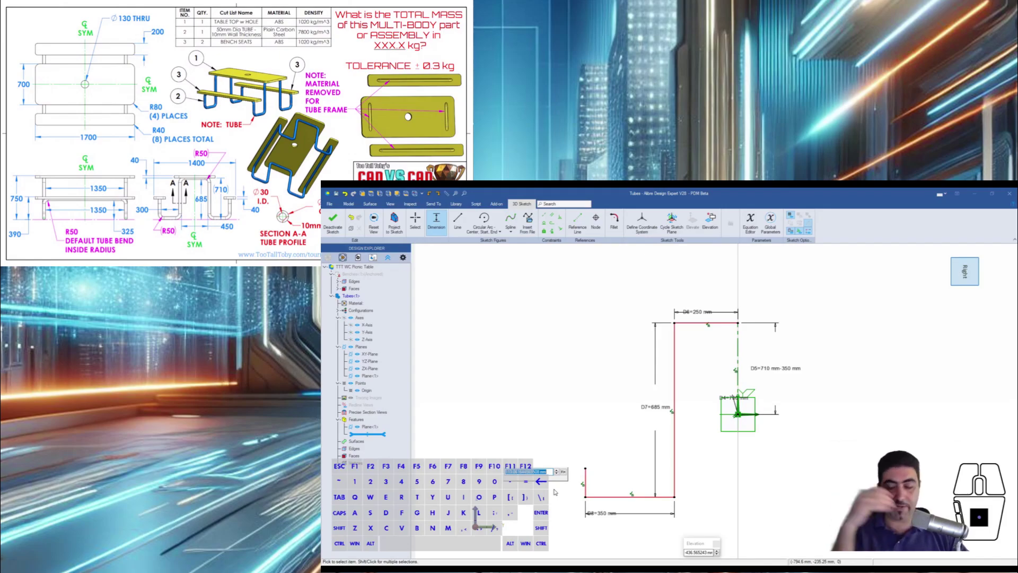
type("325")
key("Return")
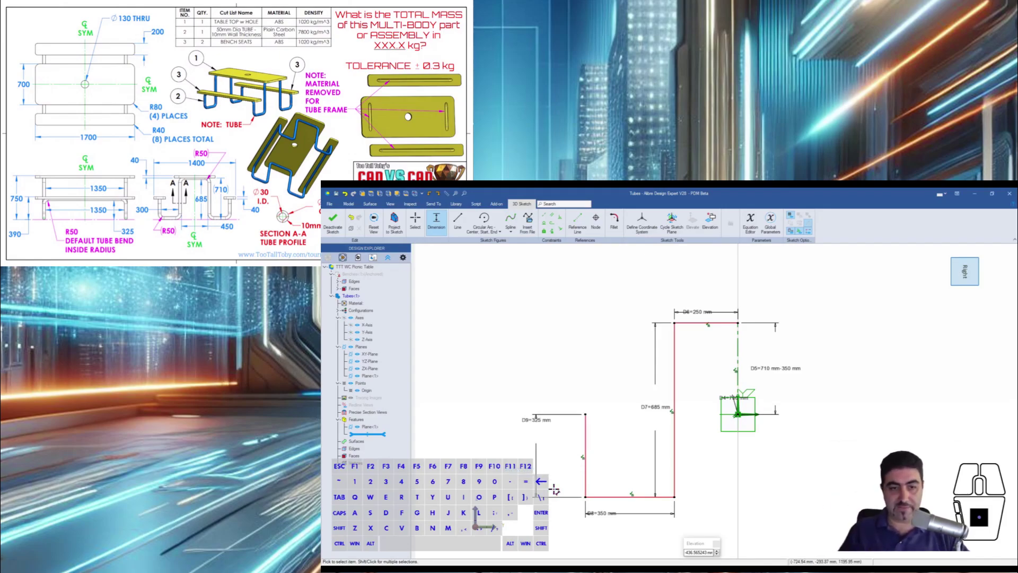
key("Escape")
left_click(538, 444)
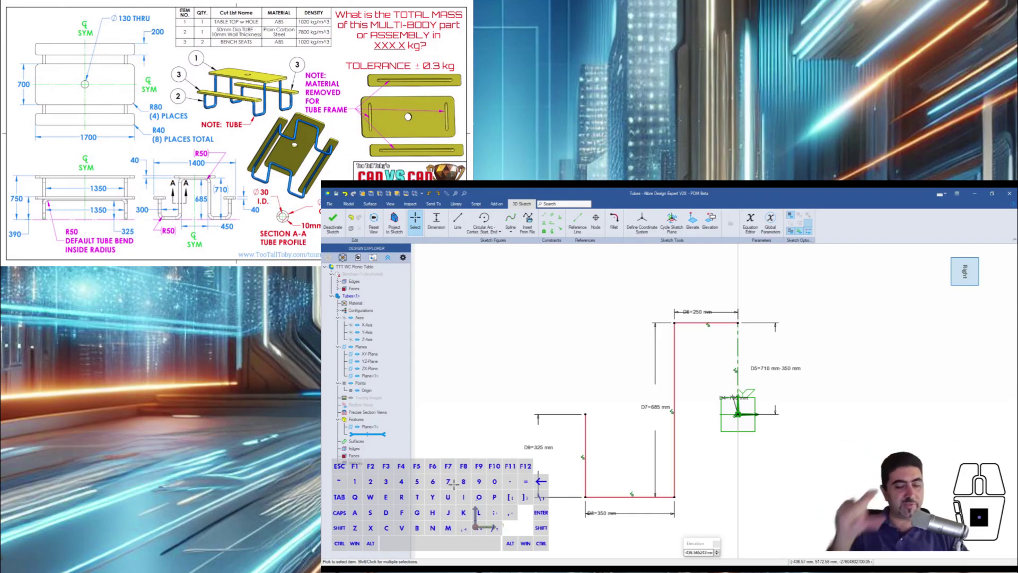
Step: Sketch a line about 375 mm long from the 325 mm segment's upper end, parallel to the horizontal reference line
middle_click_drag(586, 397, 613, 401)
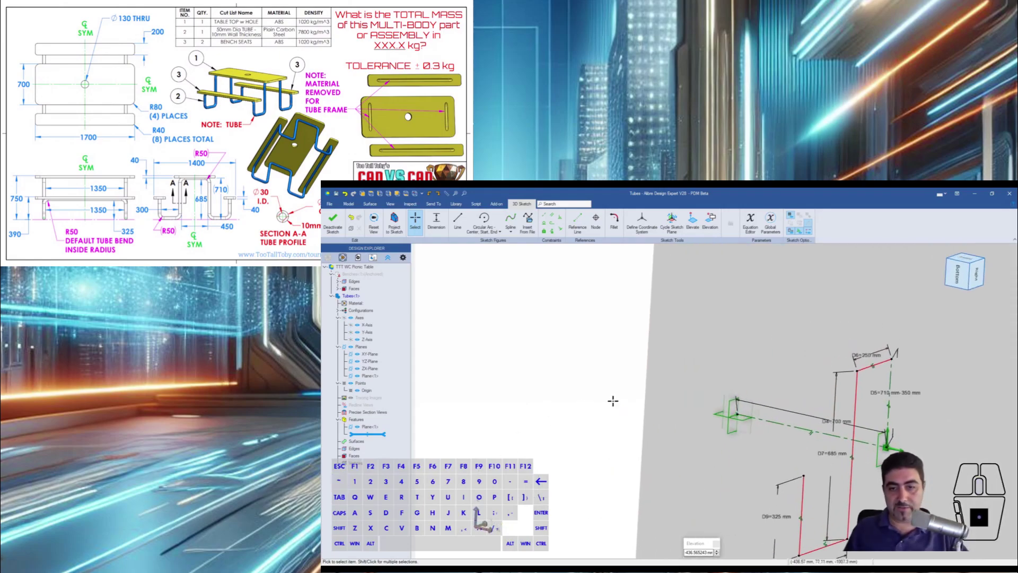
scroll(614, 401, "down", 5)
left_click(458, 219)
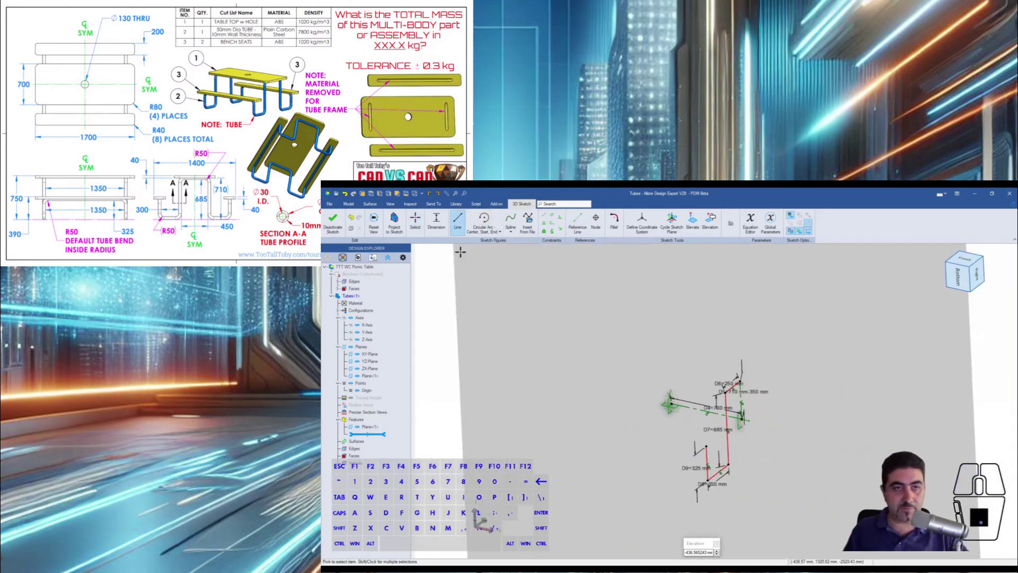
scroll(678, 441, "up", 2)
left_click(720, 449)
left_click(661, 438)
key("Escape")
scroll(724, 465, "up", 1)
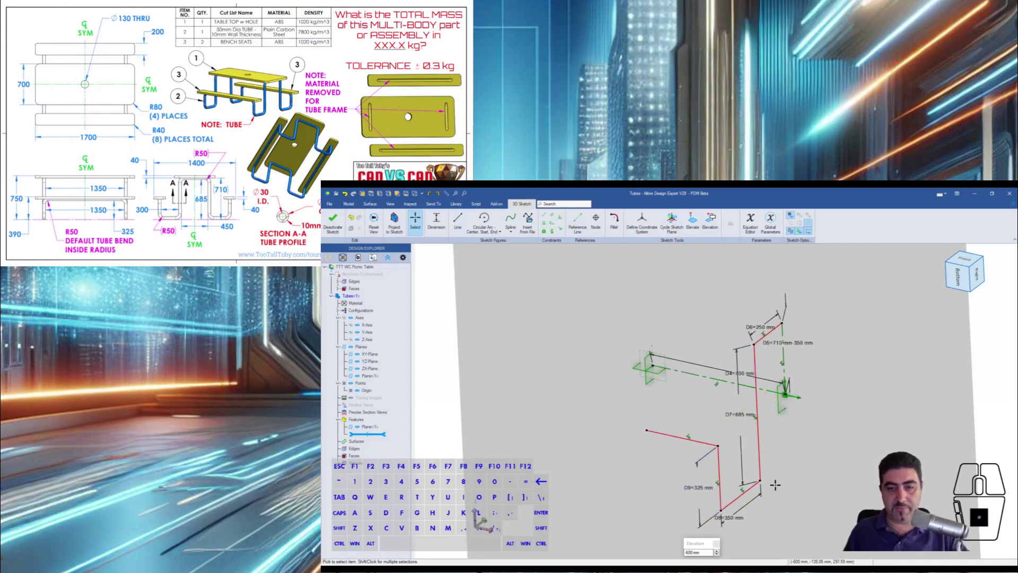
left_click(437, 218)
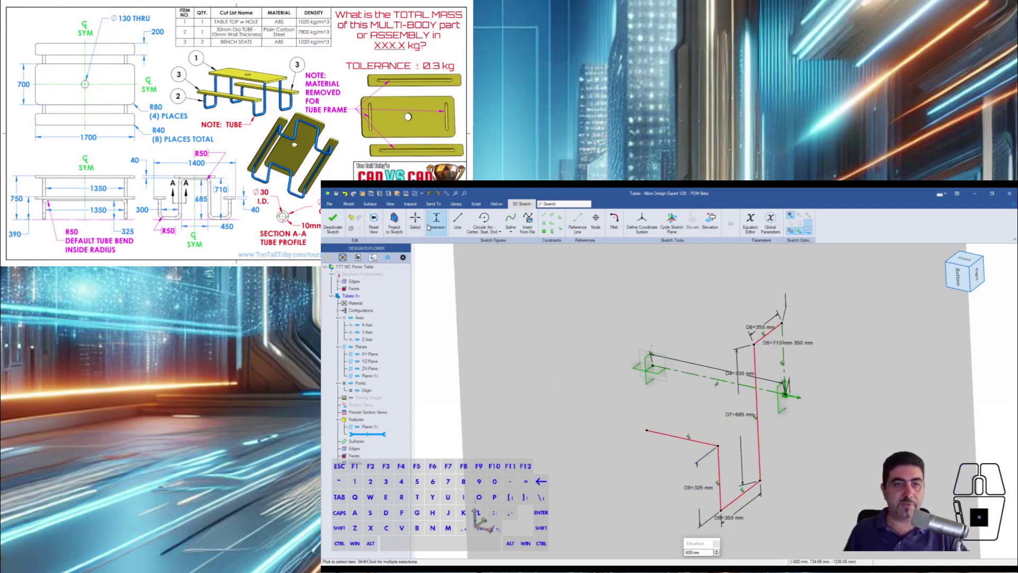
left_click(650, 432)
key("Escape")
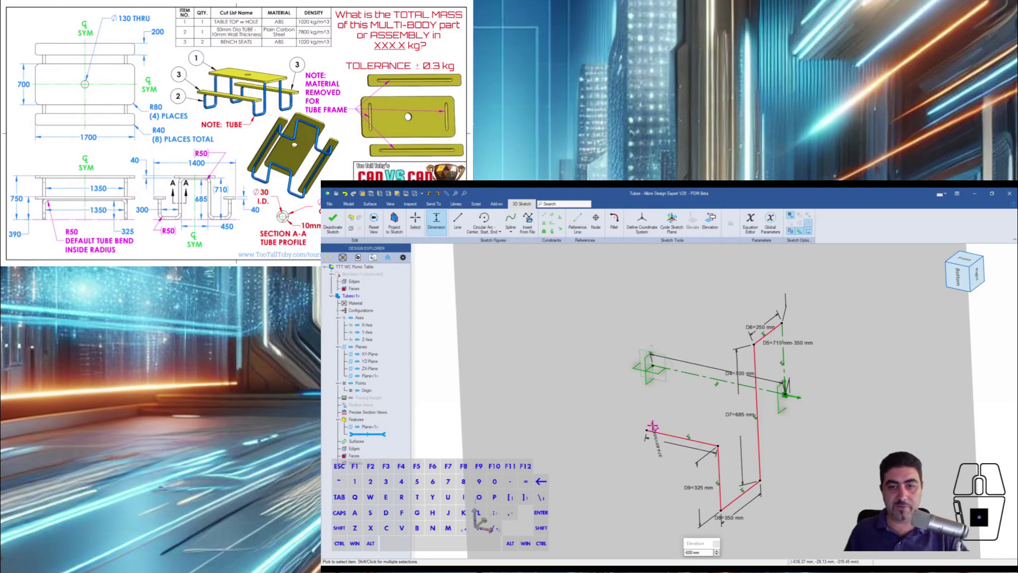
key("Escape")
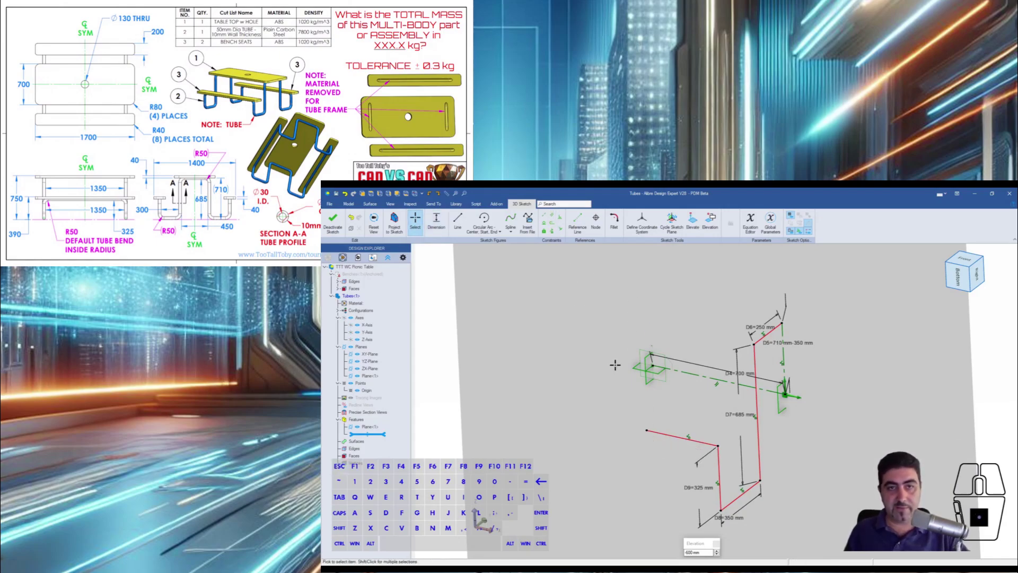
Step: Dimension the new line running parallel to the reference line, setting its length equal to dimension d4
left_click(438, 222)
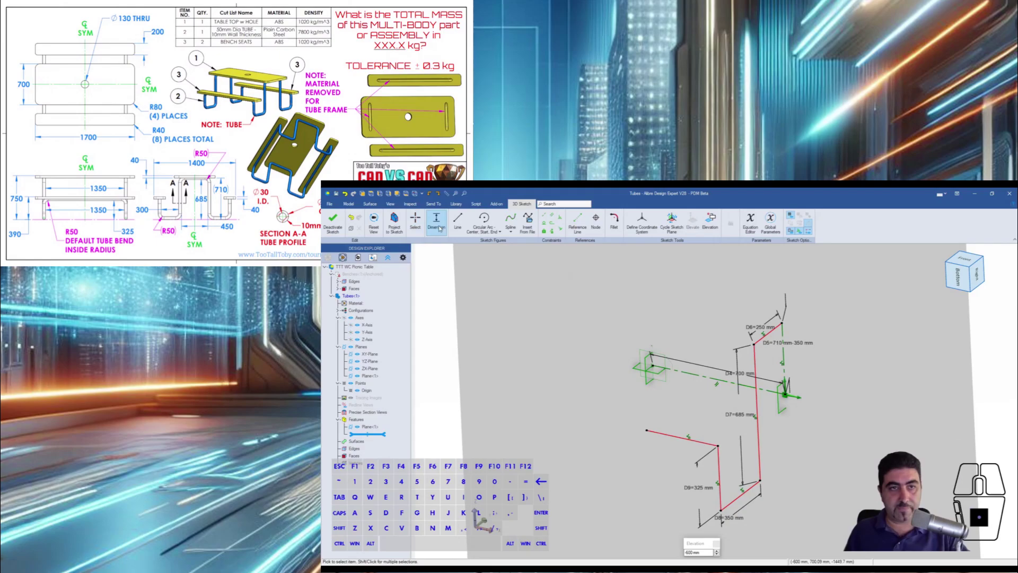
left_click(656, 431)
left_click(649, 450)
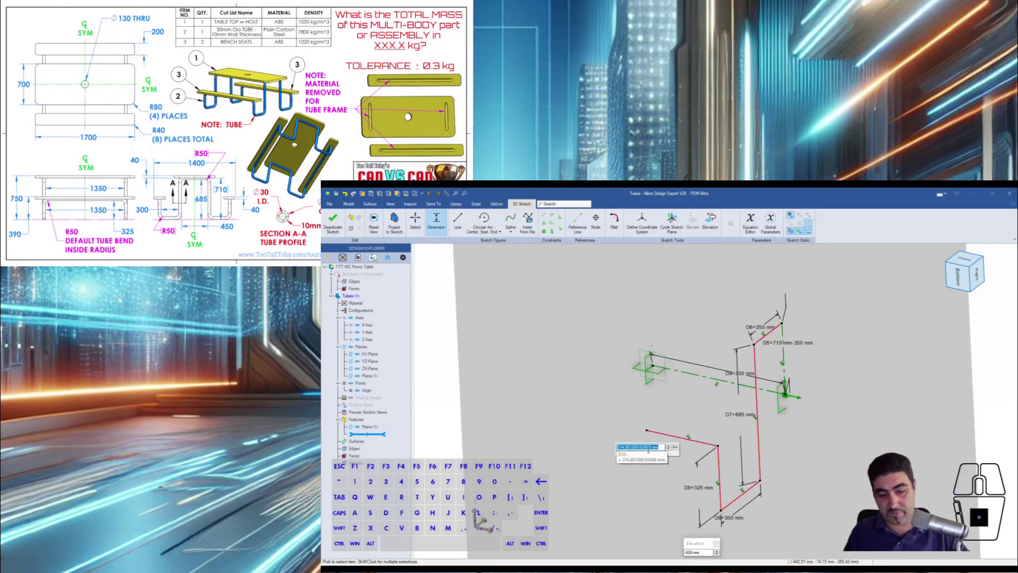
type("d4")
key("Return")
key("Escape")
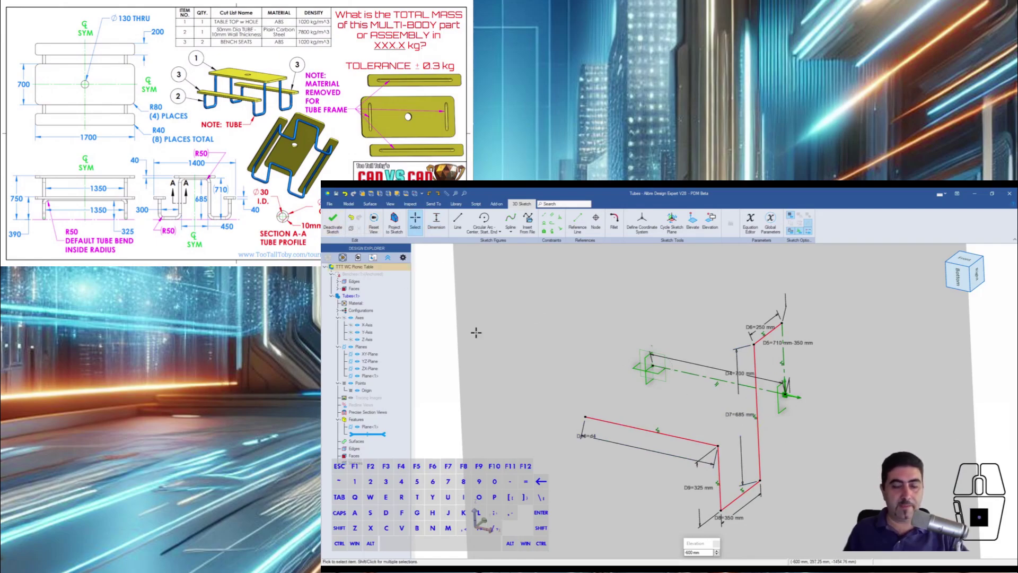
Step: Fillet the corner between the path's upper 250 mm segment and long vertical segment with a 75 mm radius
left_click(615, 231)
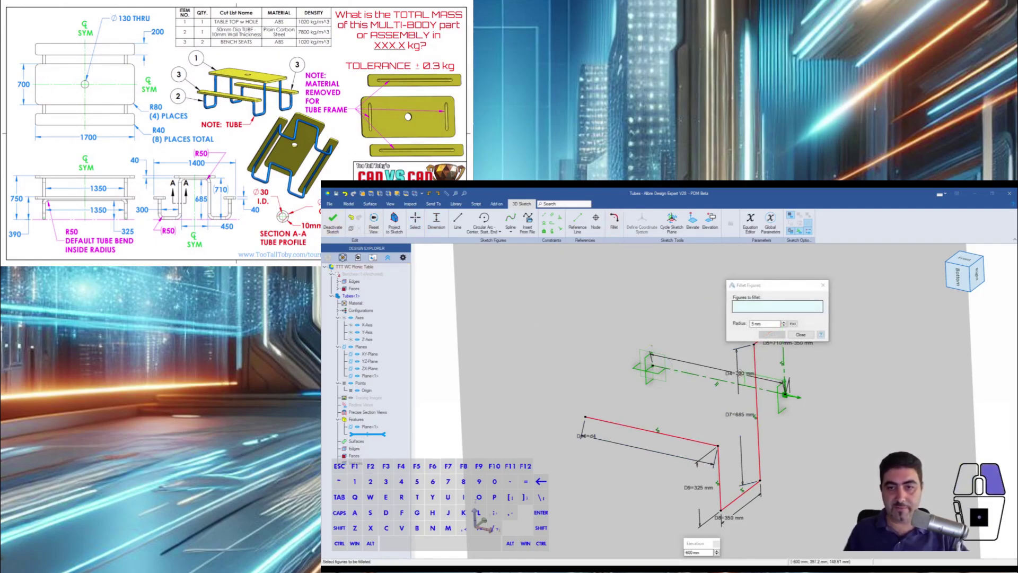
scroll(671, 330, "up", 4)
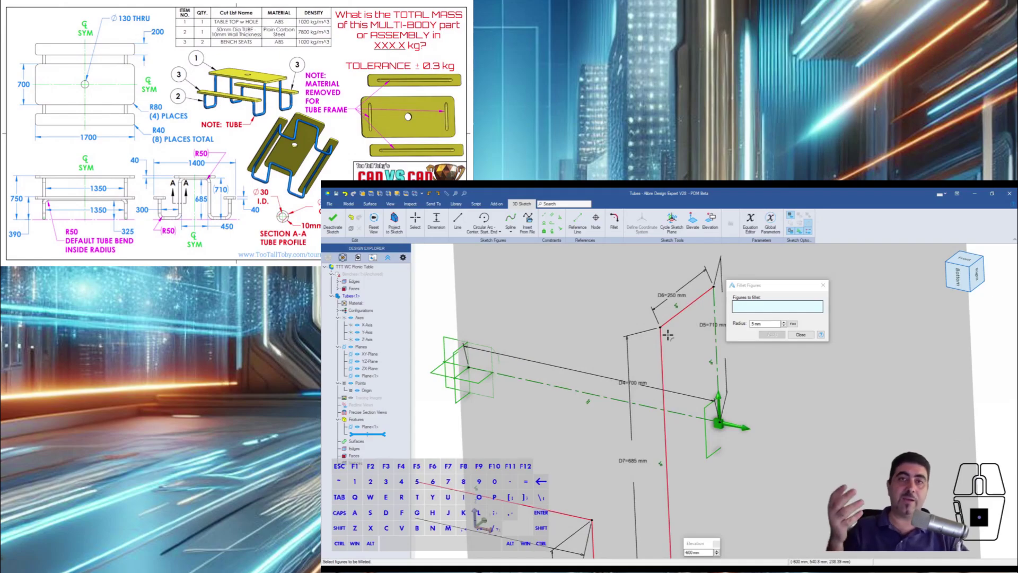
left_click_drag(762, 326, 743, 326)
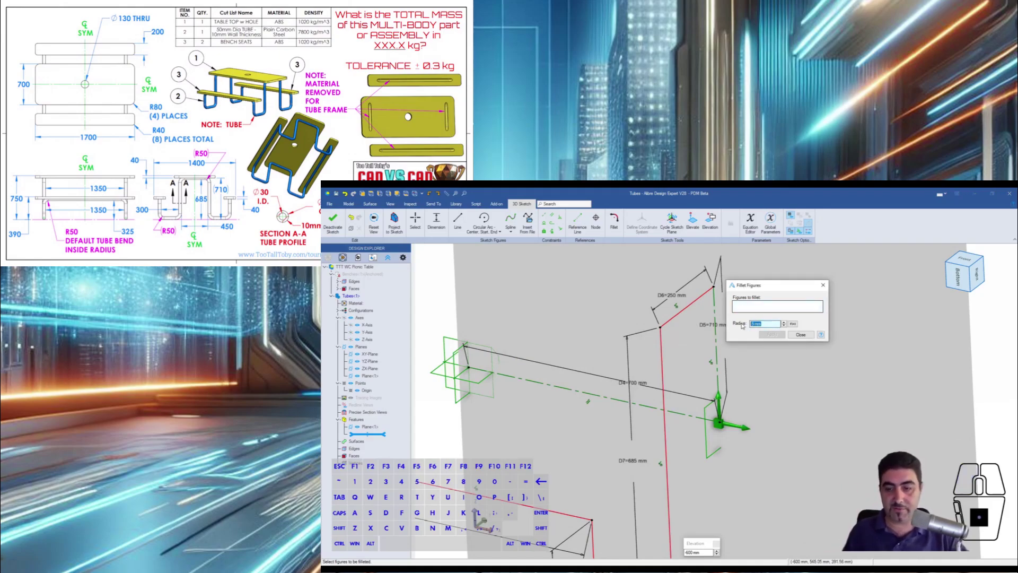
type("75")
left_click(767, 308)
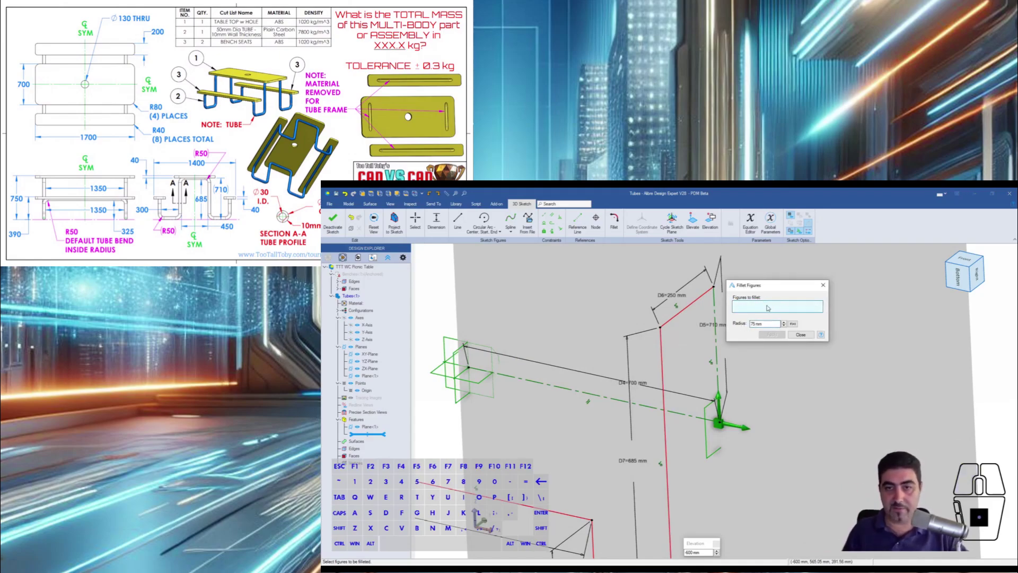
left_click(682, 310)
left_click(662, 366)
left_click(772, 335)
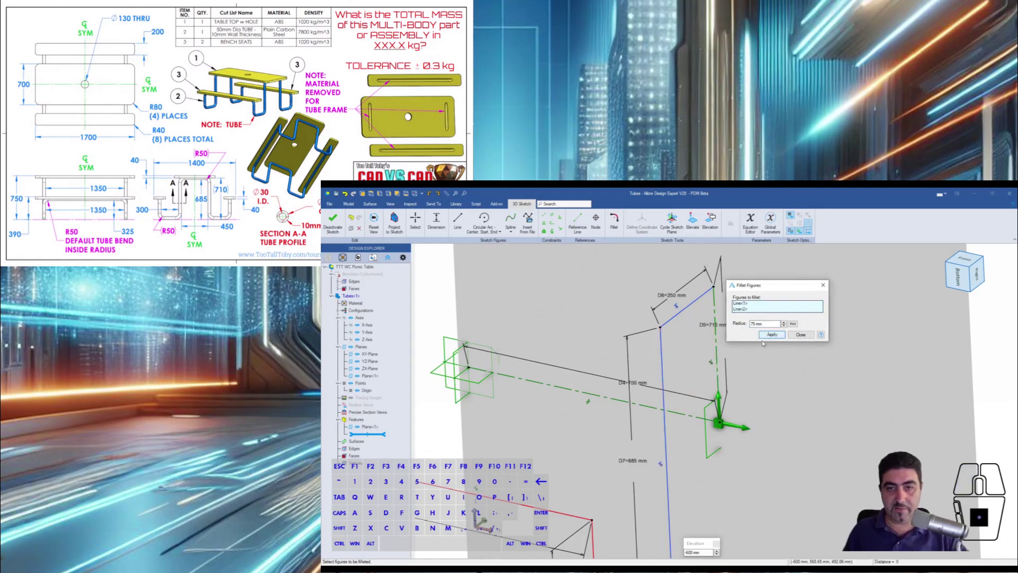
Step: Apply 75 mm fillets to the path's remaining three corners: both ends of the 350 mm segment and the upper end of the 325 mm segment
scroll(667, 296, "down", 3)
left_click(667, 436)
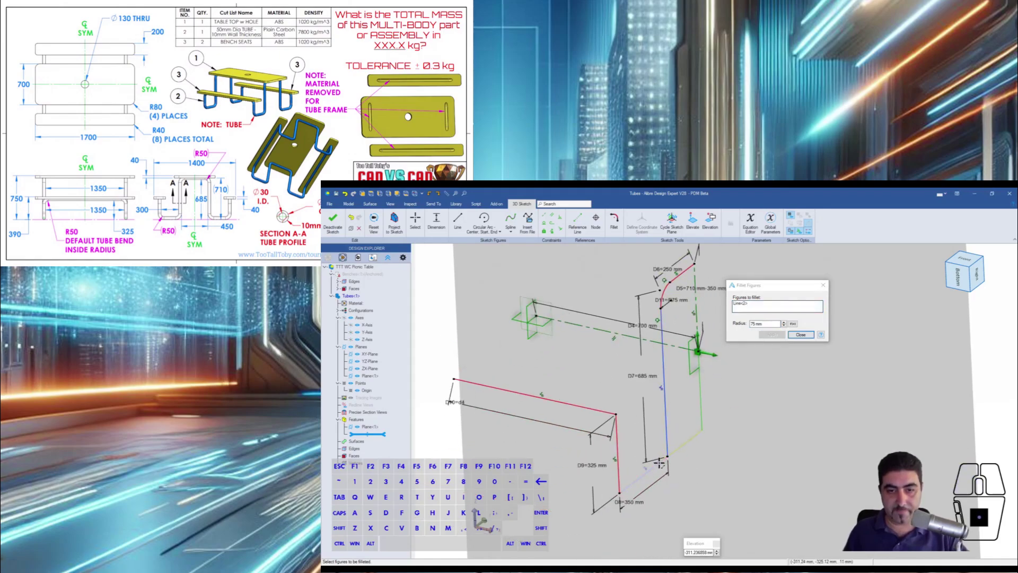
left_click(650, 470)
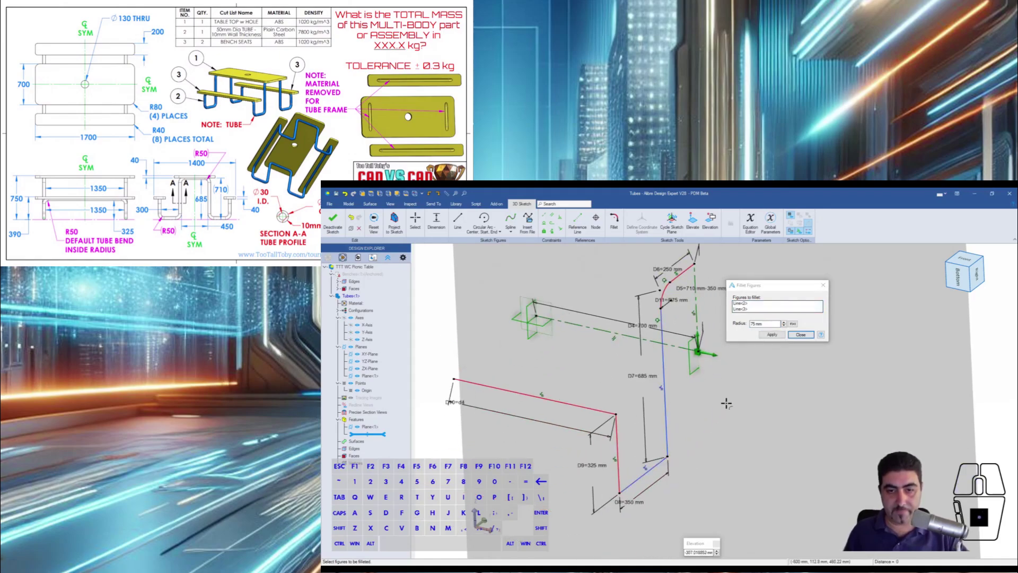
left_click(642, 476)
left_click(618, 469)
left_click(772, 335)
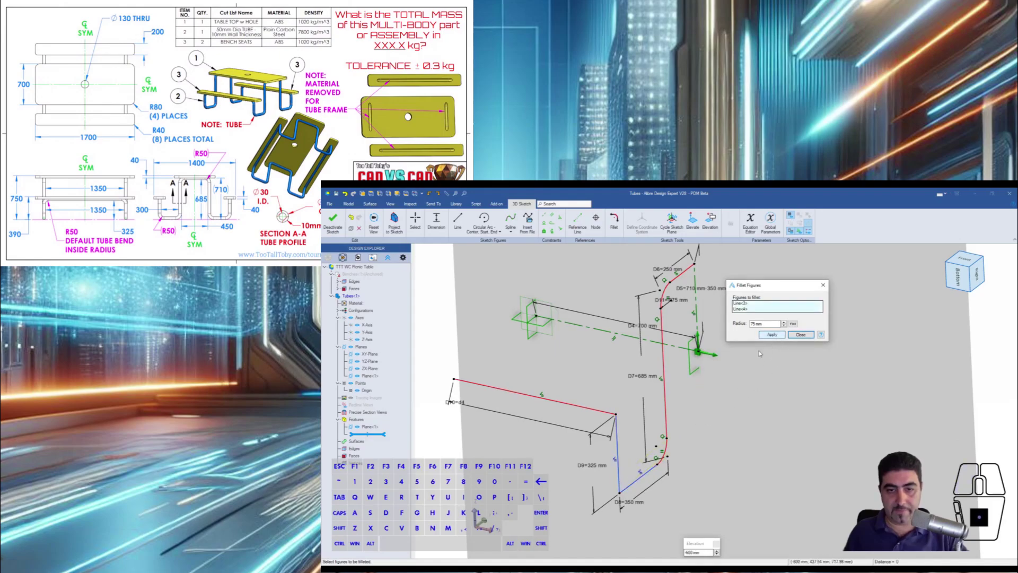
left_click(603, 413)
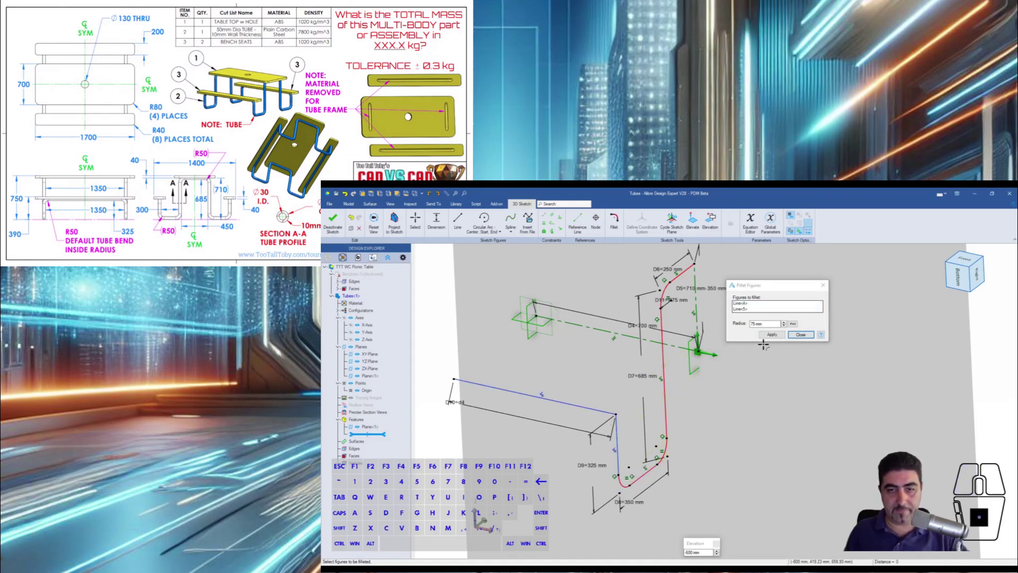
left_click(773, 335)
left_click(801, 335)
key("Escape")
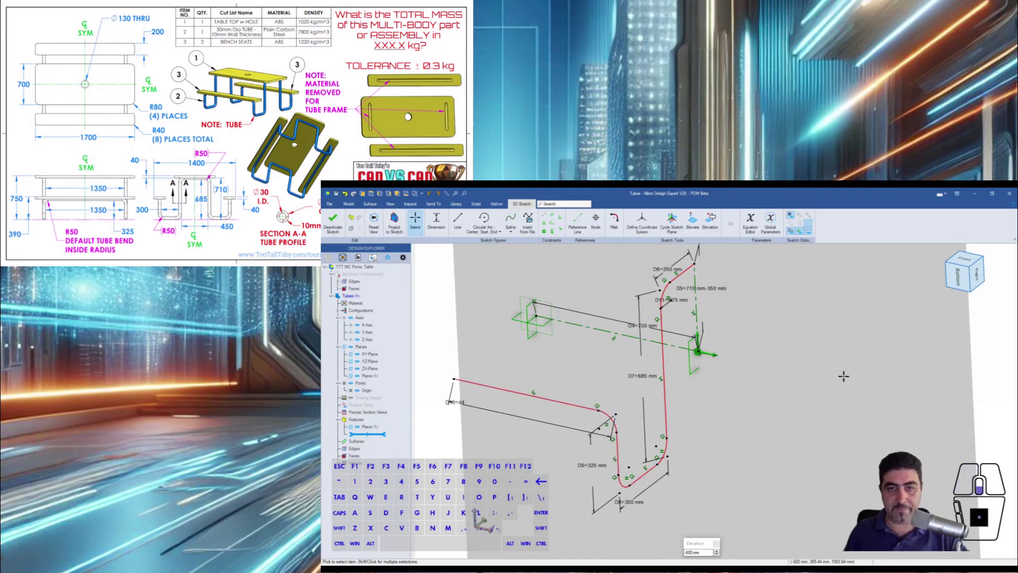
Step: Finish the 3D sketch and insert a reference plane at 0 percent along the tube path
left_click(332, 223)
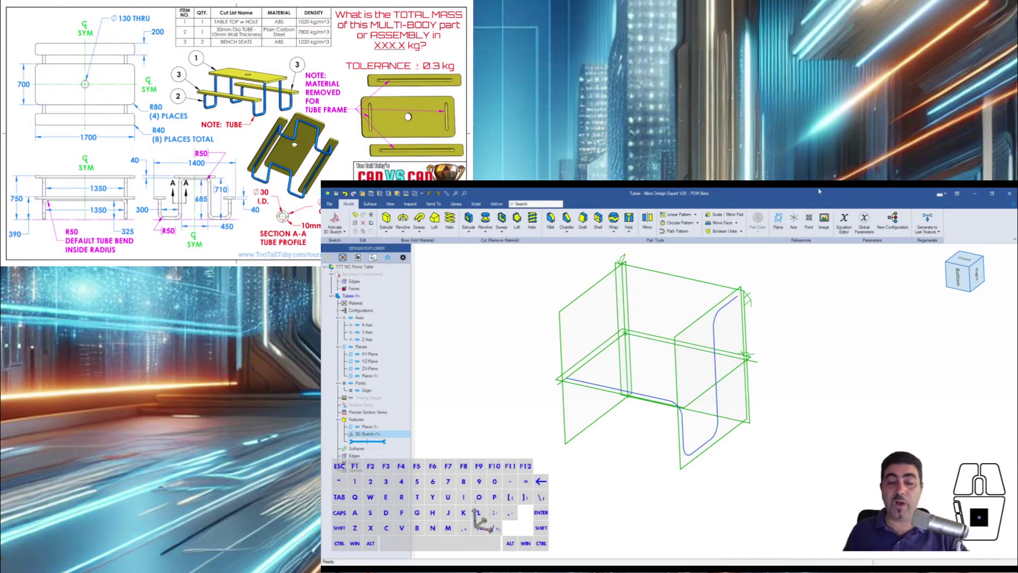
left_click(779, 220)
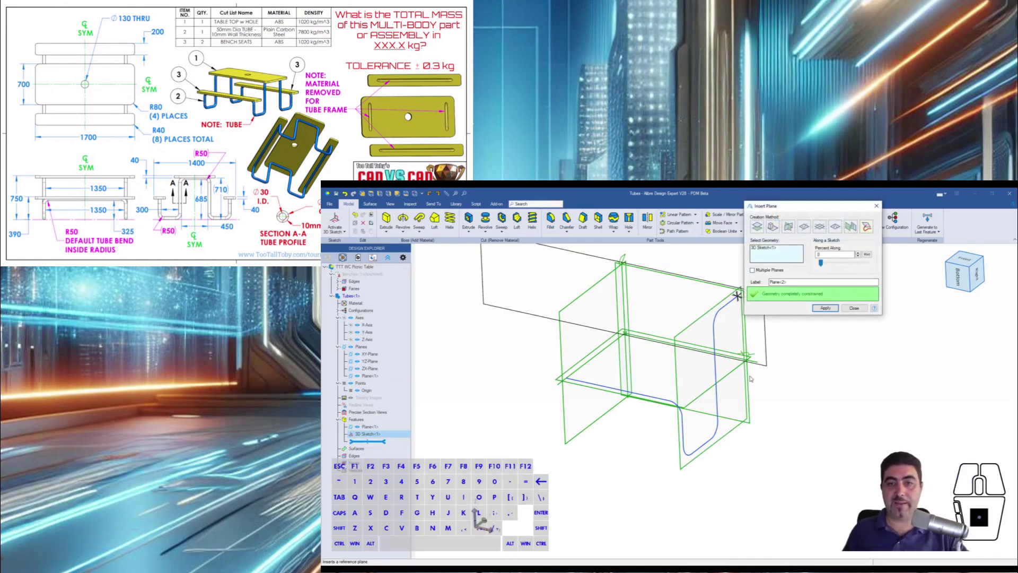
scroll(729, 400, "down", 2)
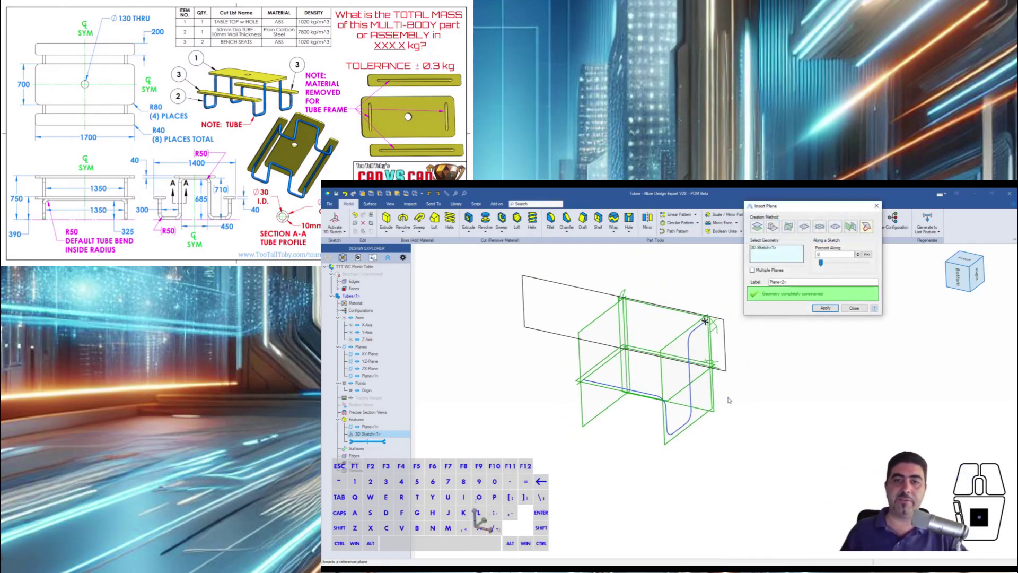
key("Return")
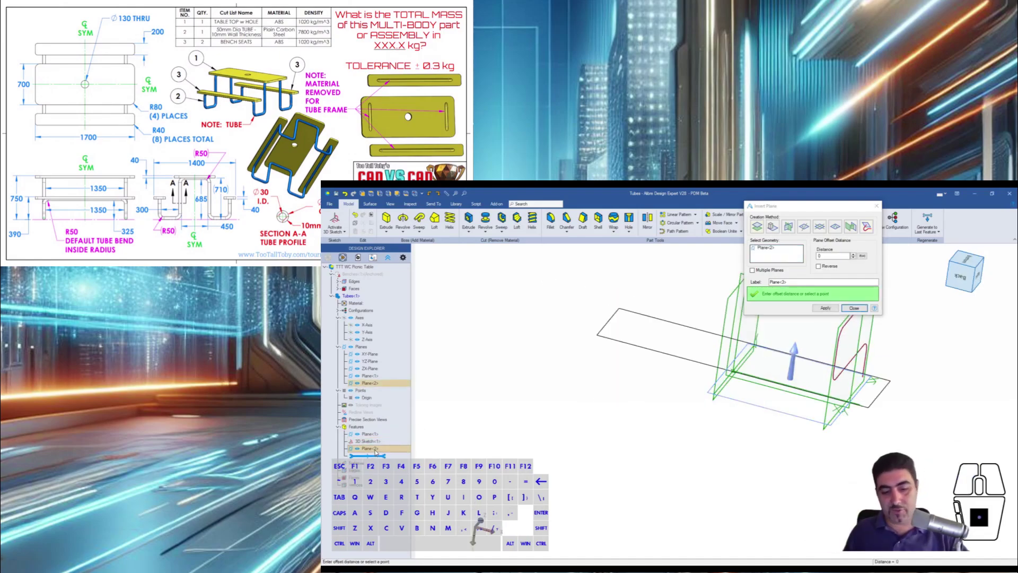
Step: Sketch a 50 mm diameter circle on the new plane, centred on the tube path's start, and reposition its dimension label
left_click(924, 353)
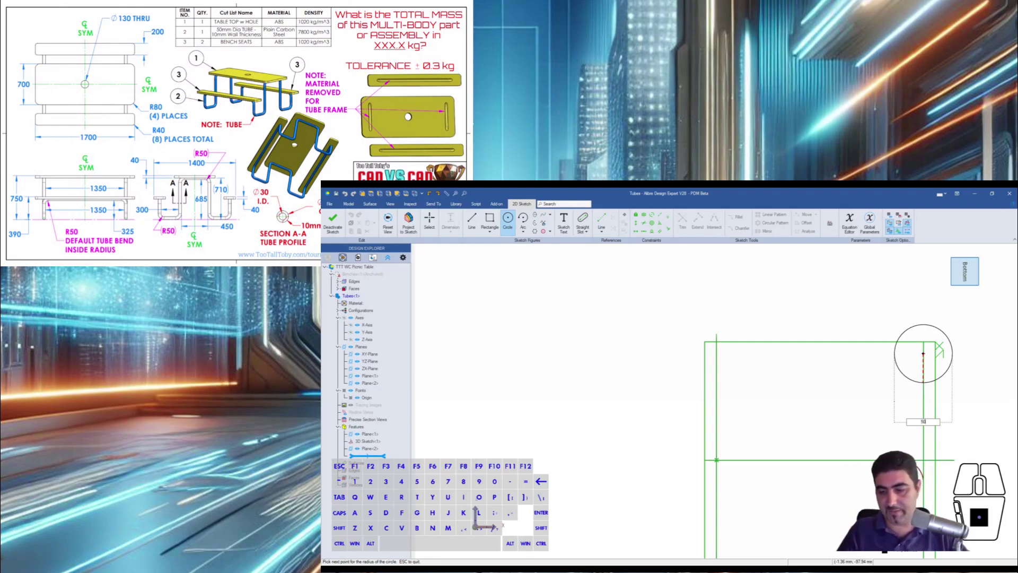
key("Return")
key("Escape")
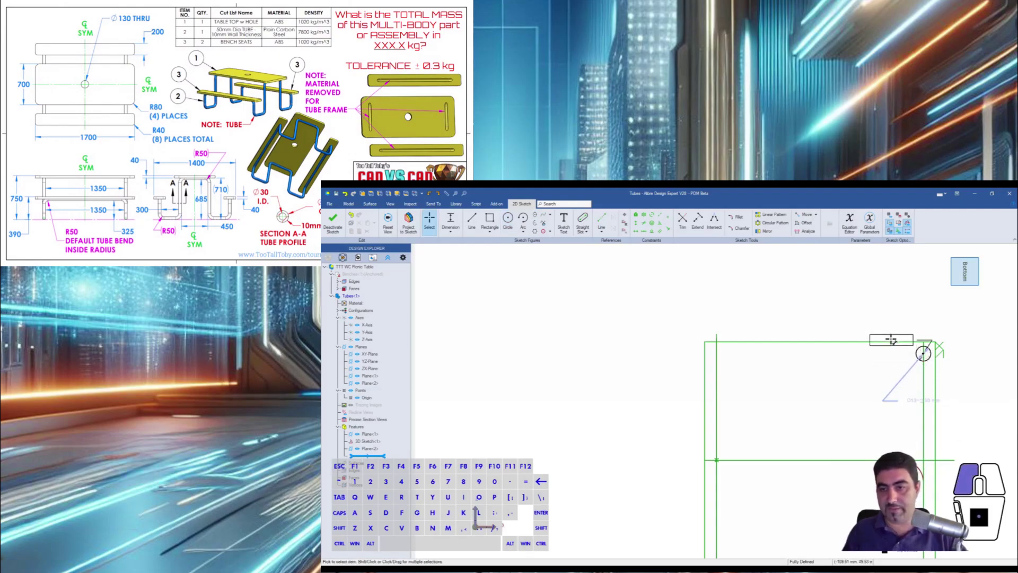
left_click_drag(891, 340, 868, 334)
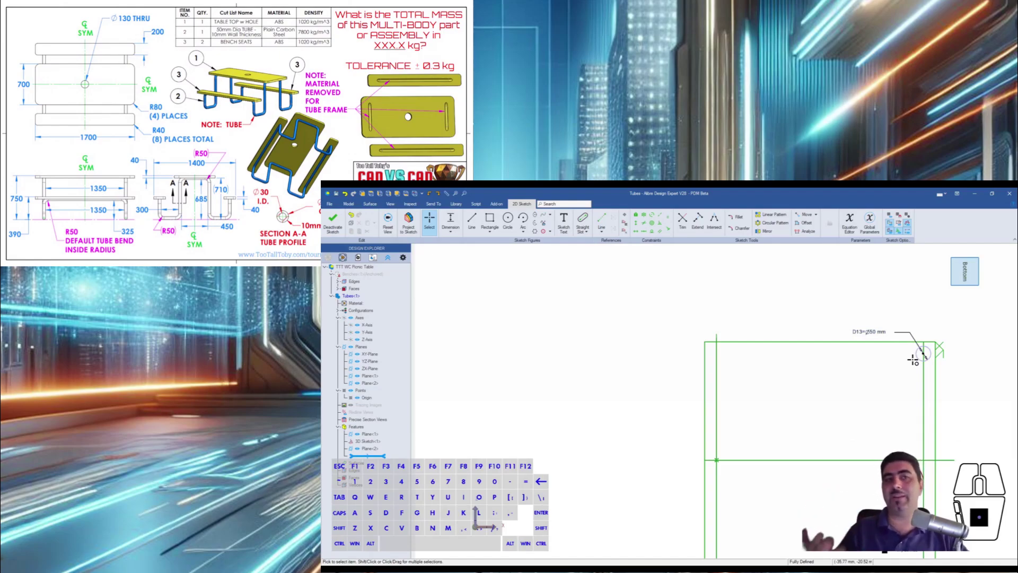
Step: Finish the circle sketch and sweep it along the entire 3D sketch path as a boss with 0 draft angle
left_click(333, 221)
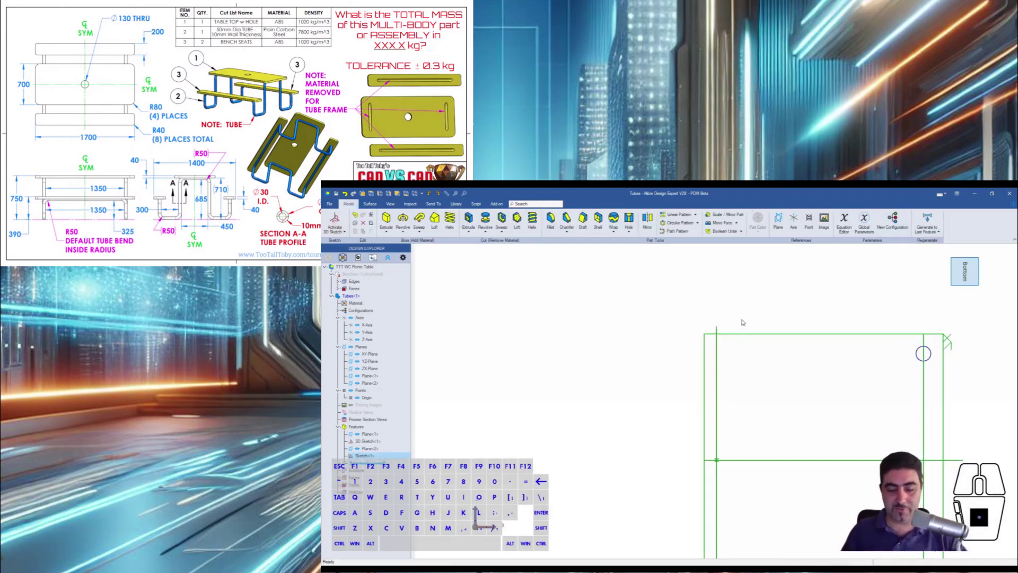
left_click(419, 218)
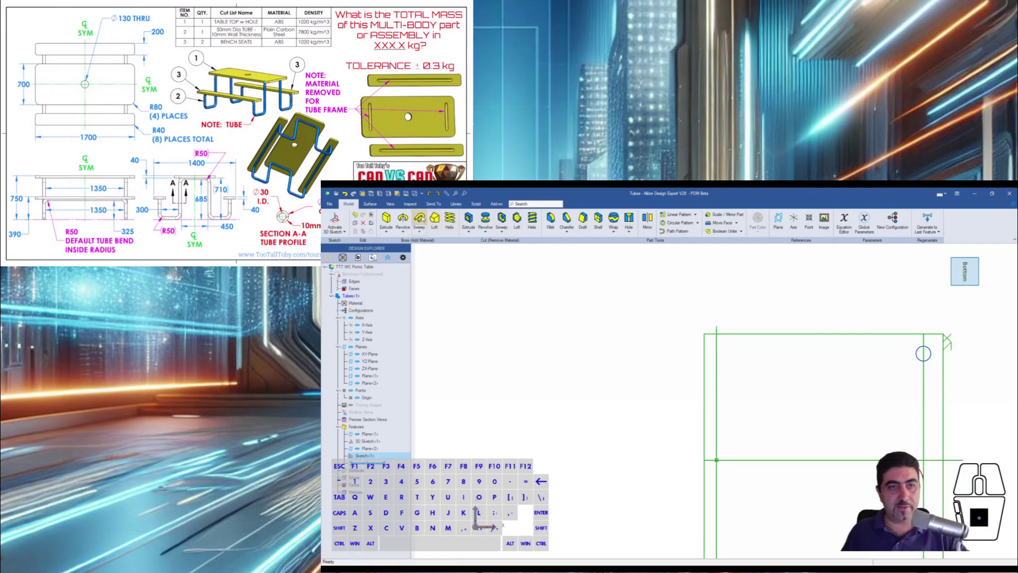
left_click(922, 473)
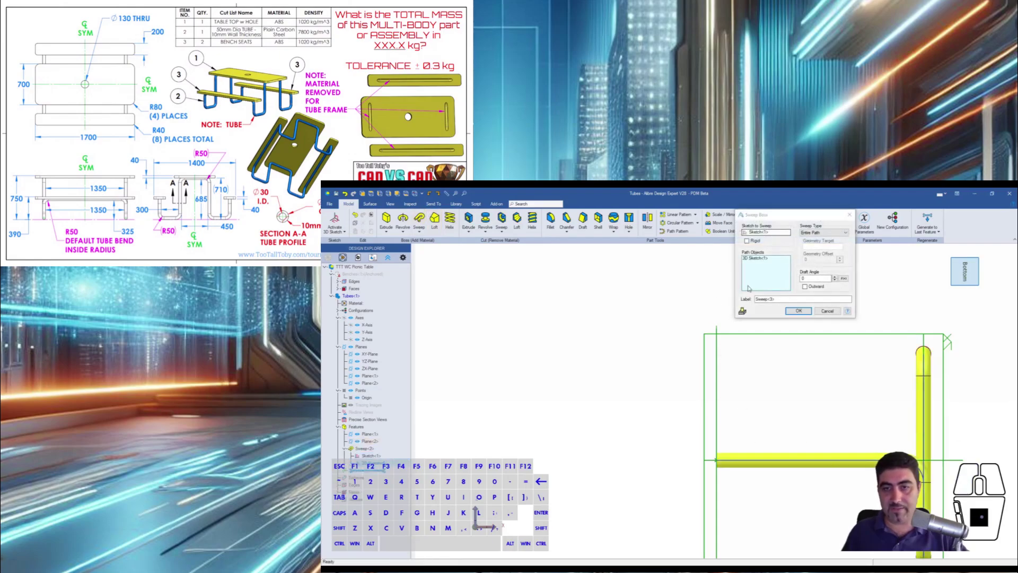
left_click(799, 311)
Step: Mirror the entire tube part about the YZ-Plane
middle_click_drag(829, 361, 820, 373)
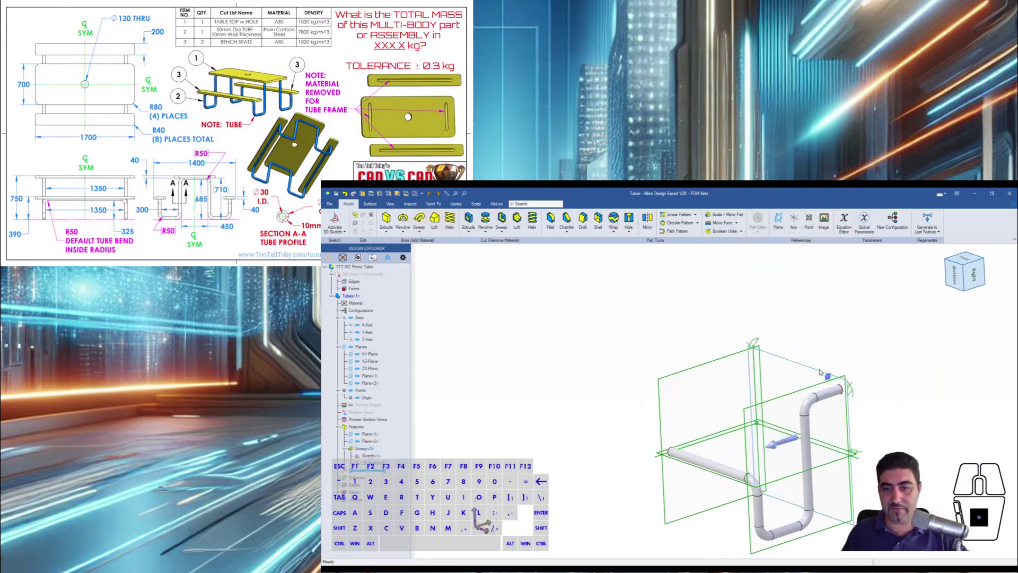
scroll(820, 372, "down", 4)
scroll(812, 379, "up", 2)
left_click(648, 219)
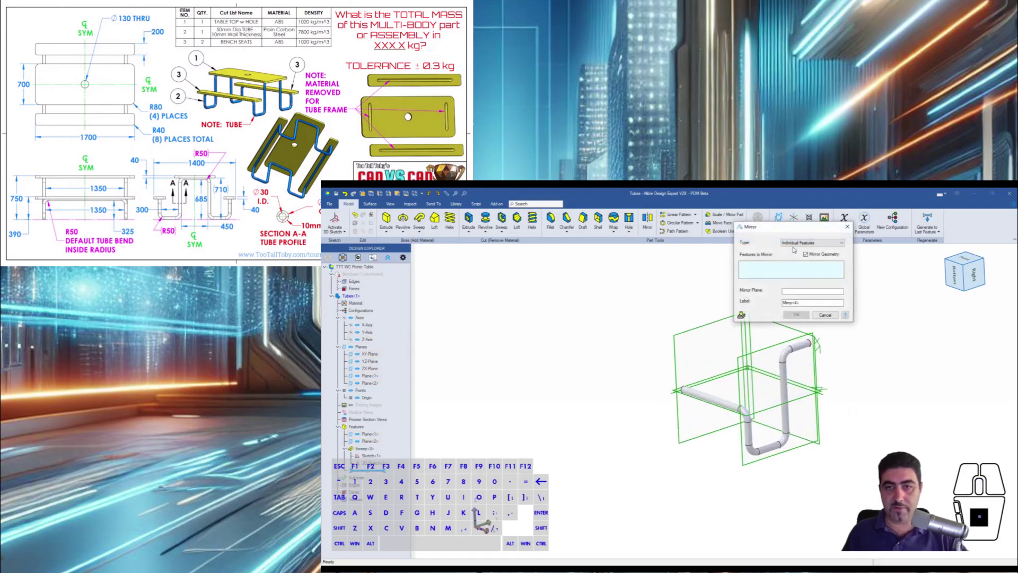
left_click(812, 243)
left_click(796, 255)
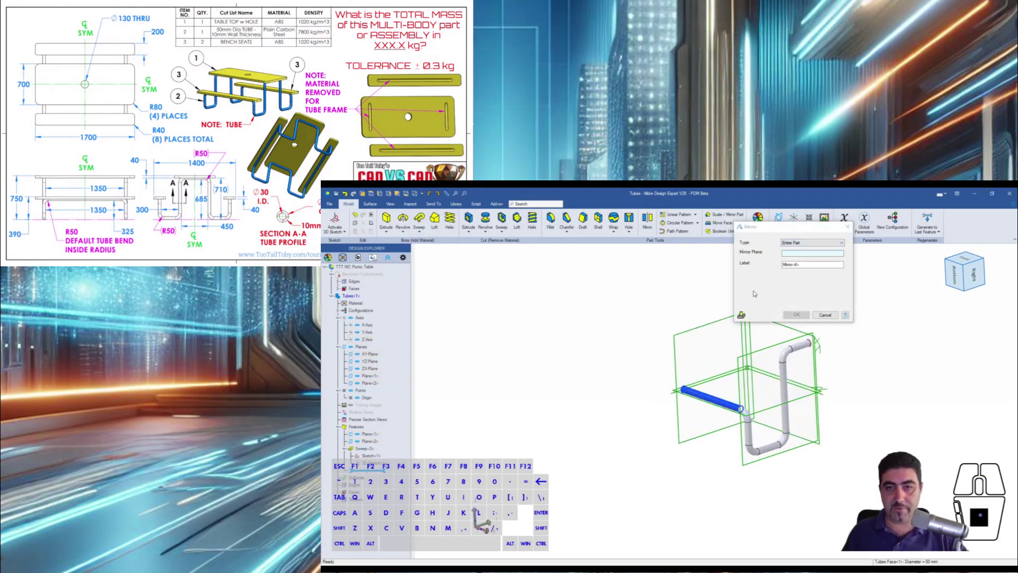
left_click(701, 328)
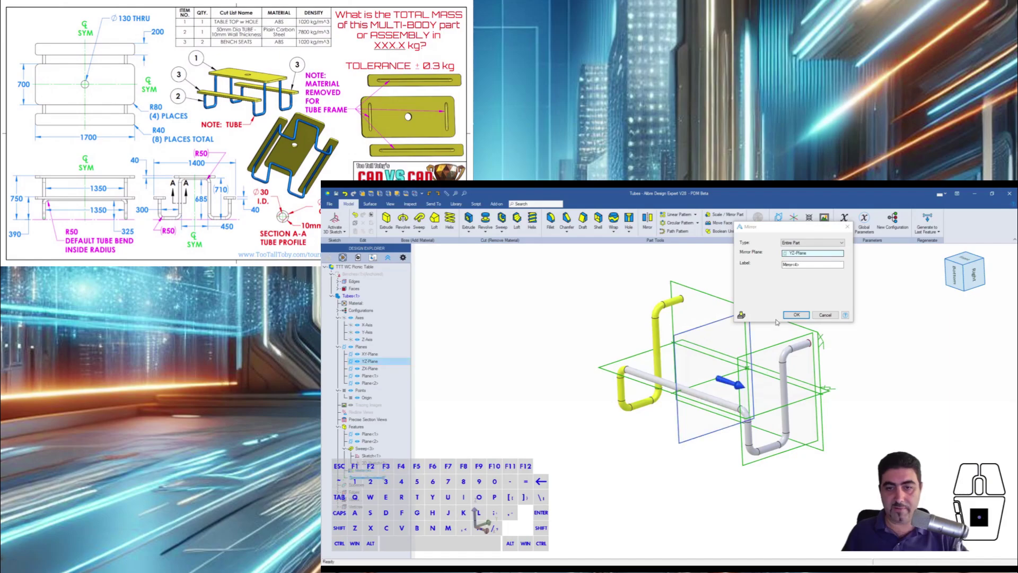
left_click(797, 315)
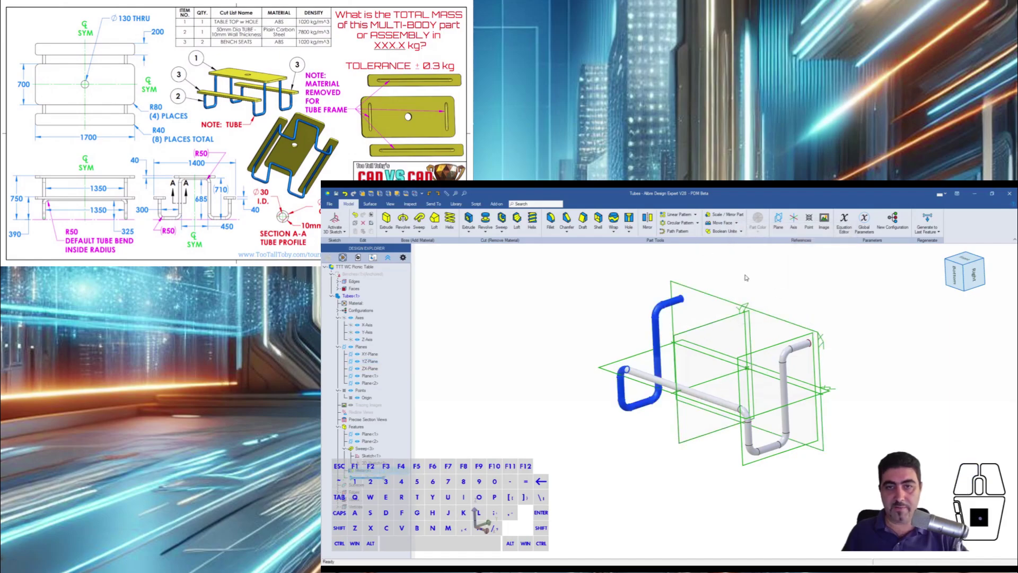
Step: Mirror the entire tube part again about the vertical plane through the upper tubes' open ends
key("m")
left_click(804, 243)
left_click(802, 256)
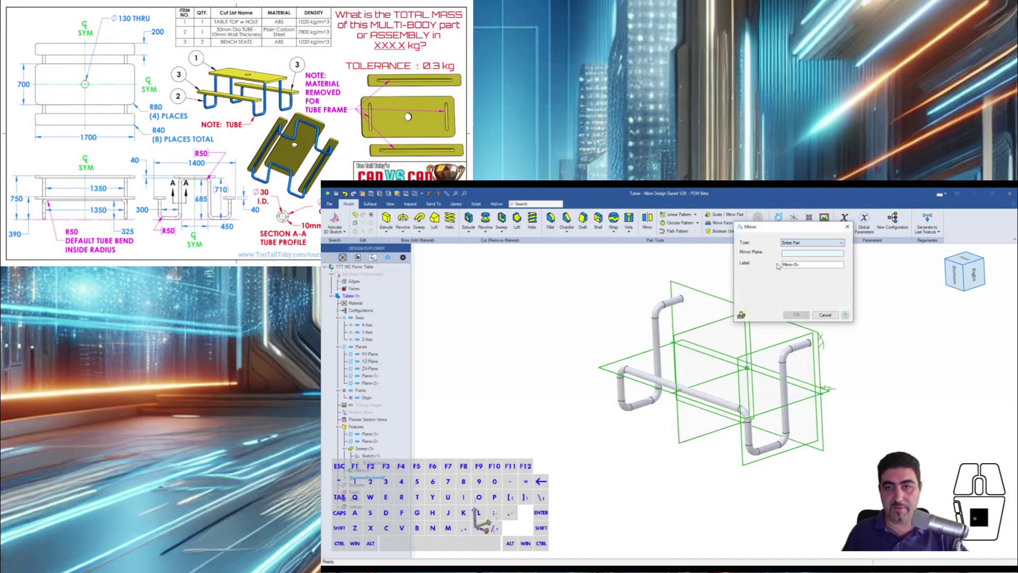
left_click(700, 291)
left_click(797, 315)
left_click(846, 303)
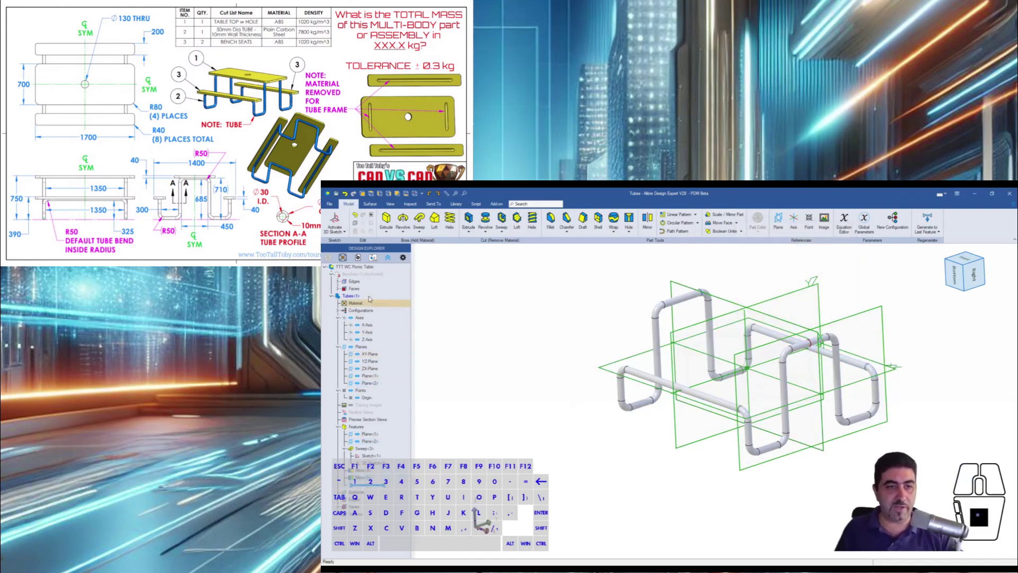
Step: Show the hidden Benches part and return to editing the TTT WC Picnic Table assembly
left_click(367, 275)
key("h")
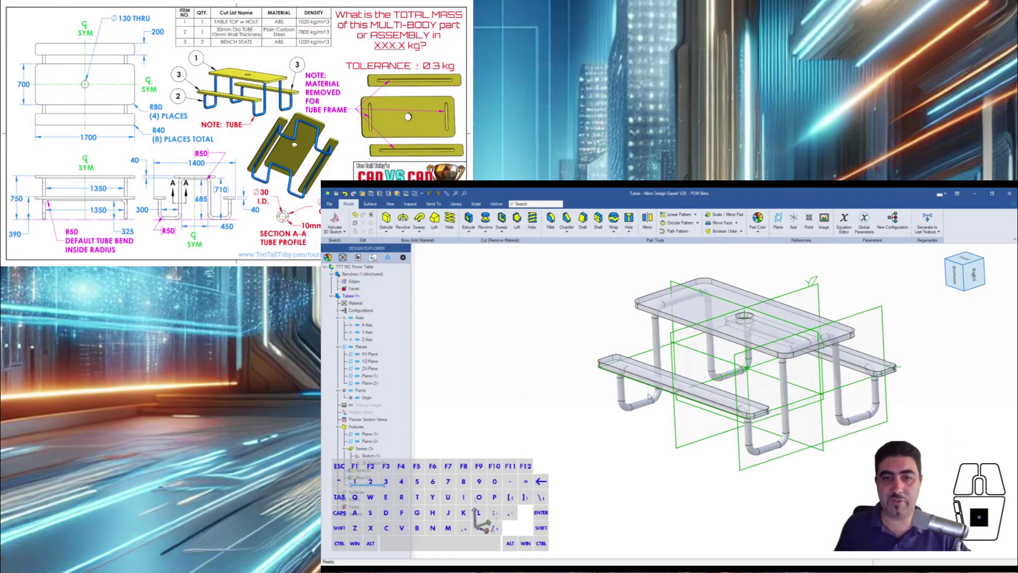
right_click(395, 274)
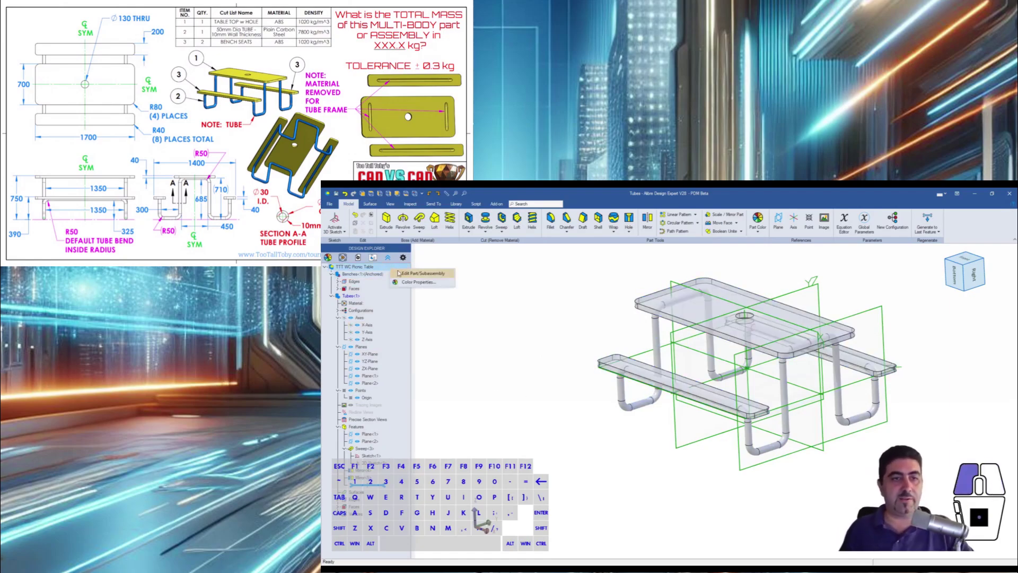
left_click(399, 273)
Step: Subtract Tubes from Benches with an Assembly Boolean, joining all blanks and inserting the result into the current assembly
mouse_move(632, 451)
middle_mouse_down()
mouse_move(637, 441)
mouse_move(614, 435)
mouse_move(639, 446)
mouse_move(621, 445)
mouse_move(631, 442)
middle_mouse_up()
mouse_move(649, 271)
middle_mouse_down()
mouse_move(750, 284)
mouse_move(718, 288)
mouse_move(734, 286)
mouse_move(663, 265)
middle_mouse_up()
left_click(568, 220)
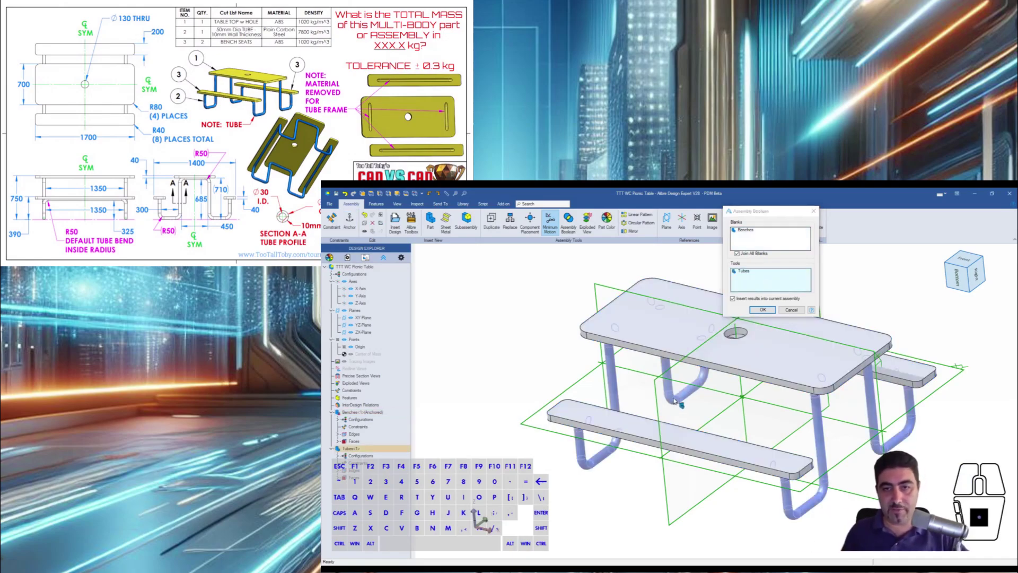
left_click(738, 364)
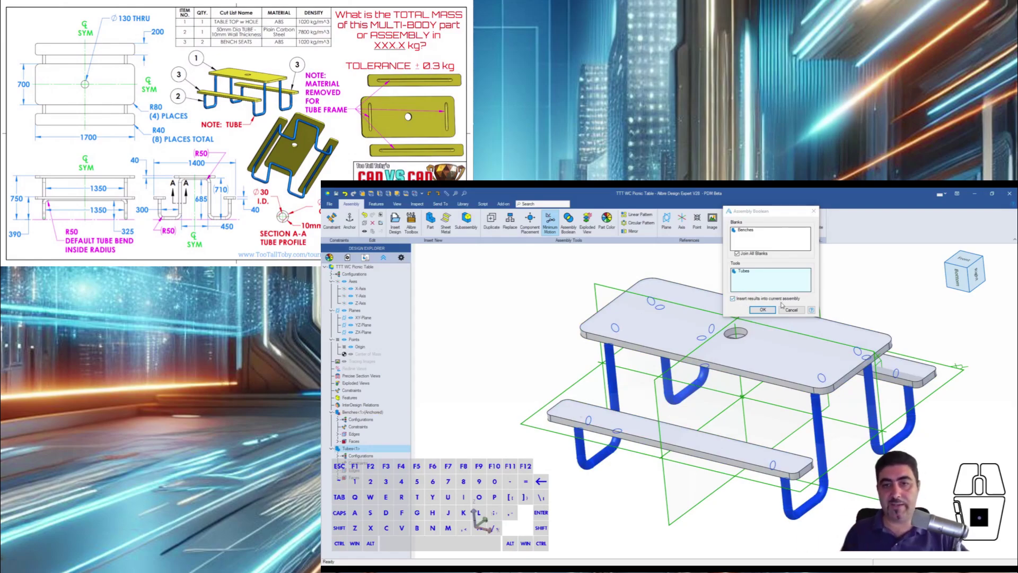
left_click(763, 309)
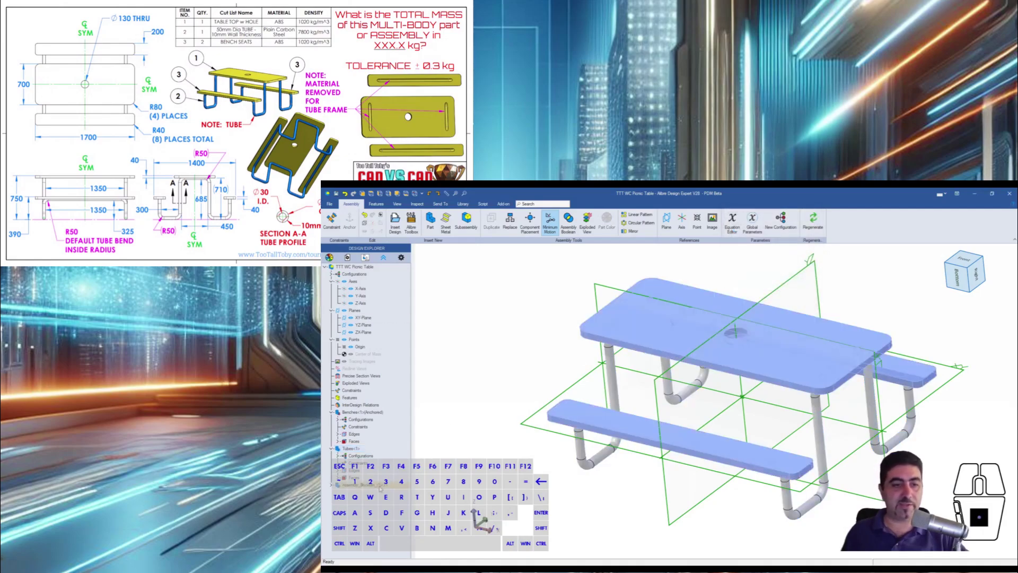
Step: Suppress the original Benches part so only the Boolean result represents the top and seats
left_click(379, 487)
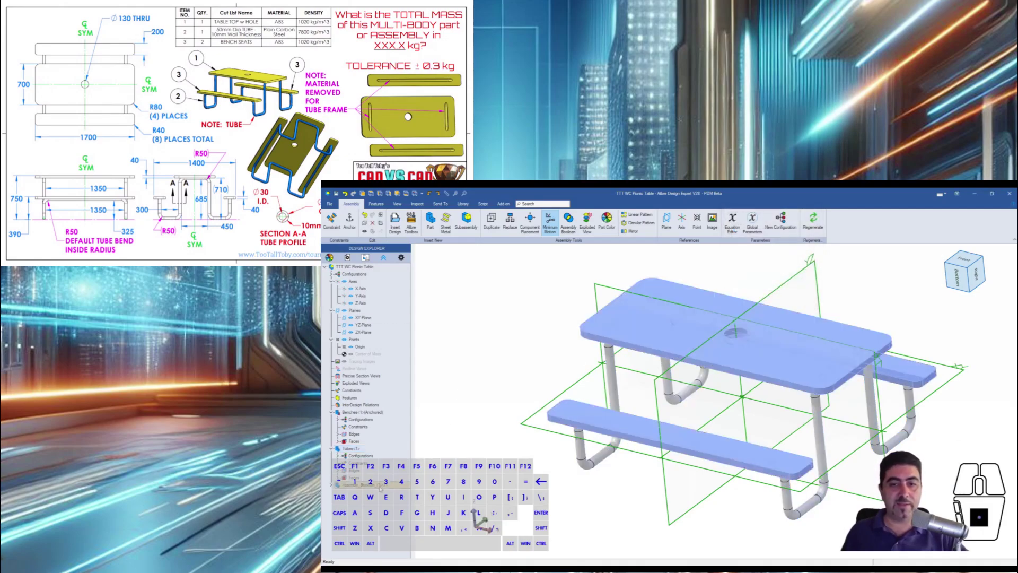
right_click(375, 413)
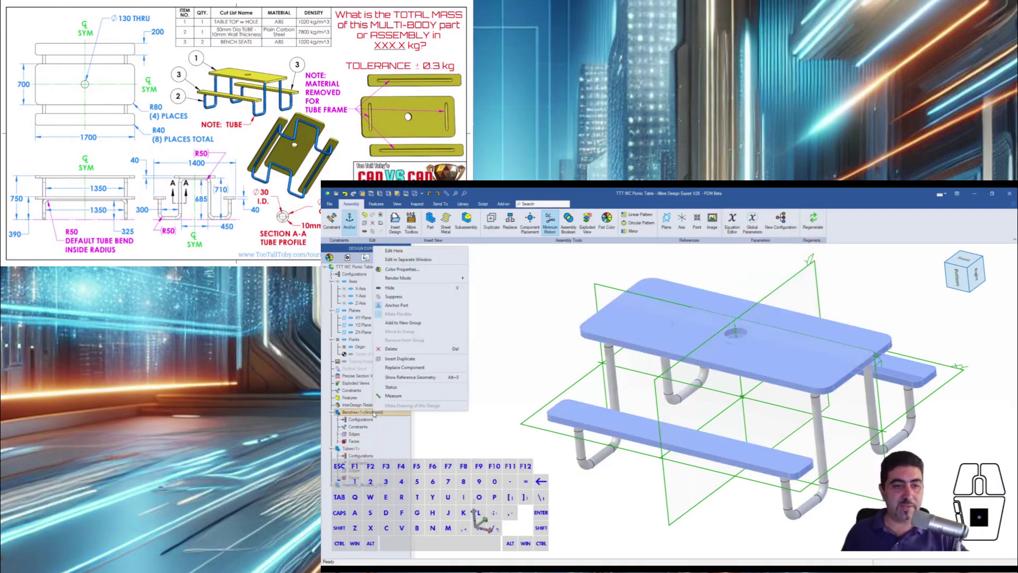
left_click(395, 297)
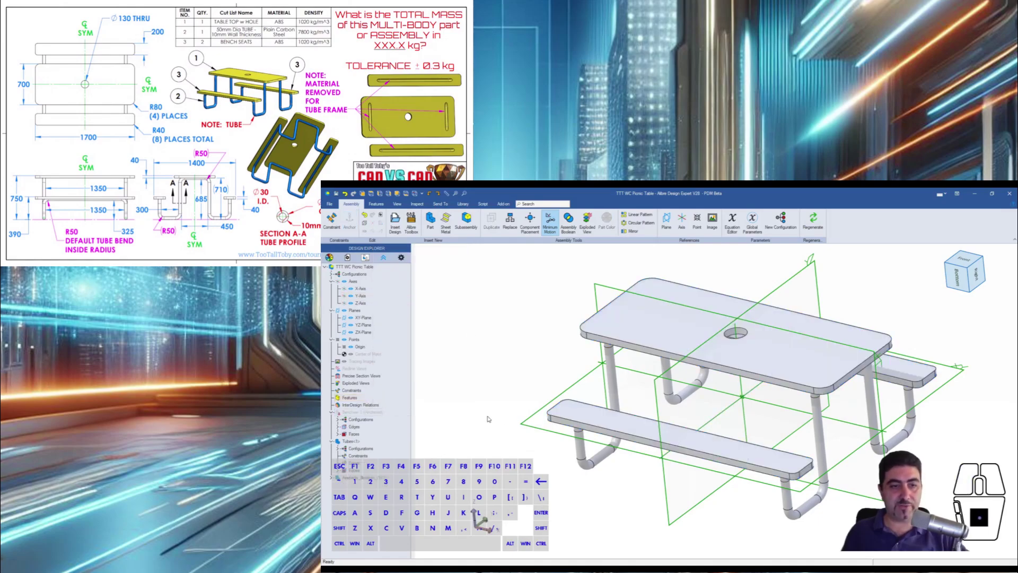
Step: Inspect the tube grooves under the tabletop and bench seats by temporarily hiding the Tubes part
middle_click_drag(509, 417, 497, 380)
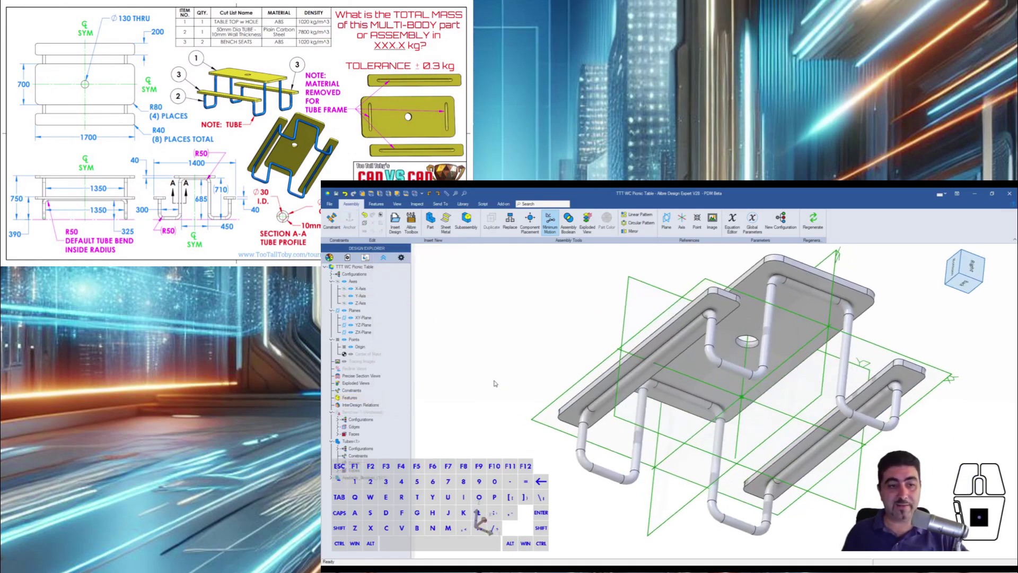
left_click(352, 441)
key("h")
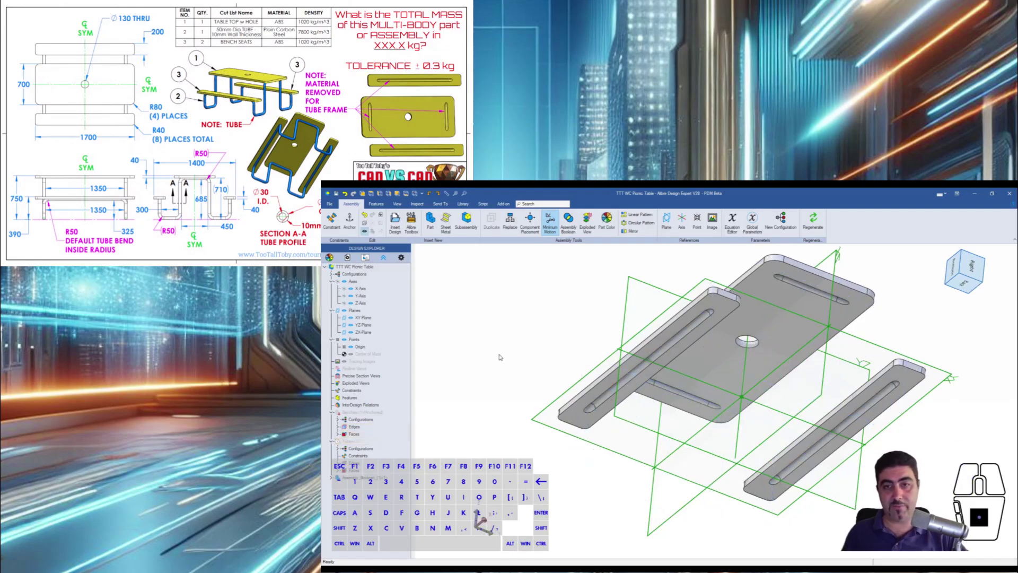
middle_click_drag(520, 368, 525, 367)
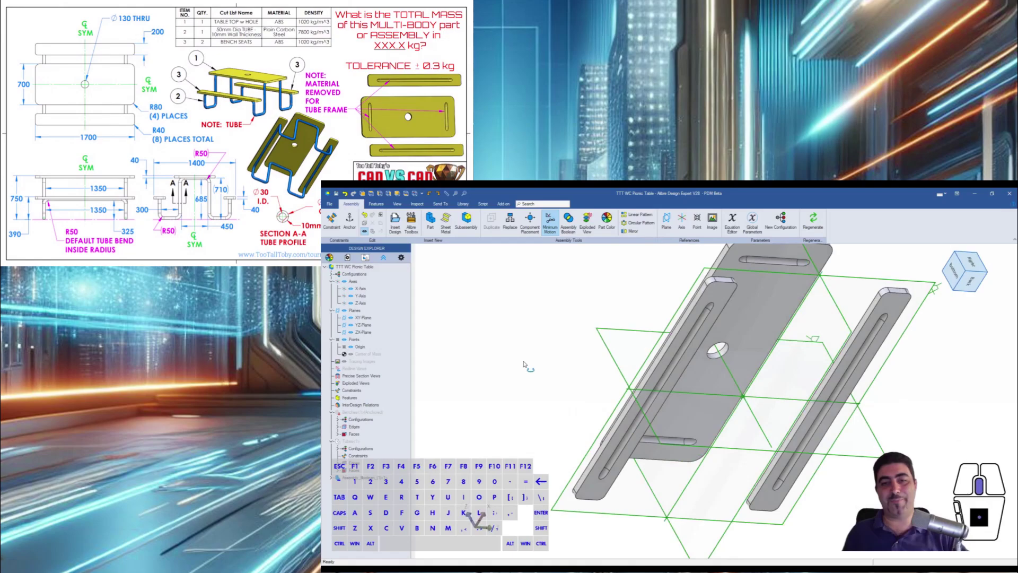
left_click(393, 442)
key("h")
left_click(491, 348)
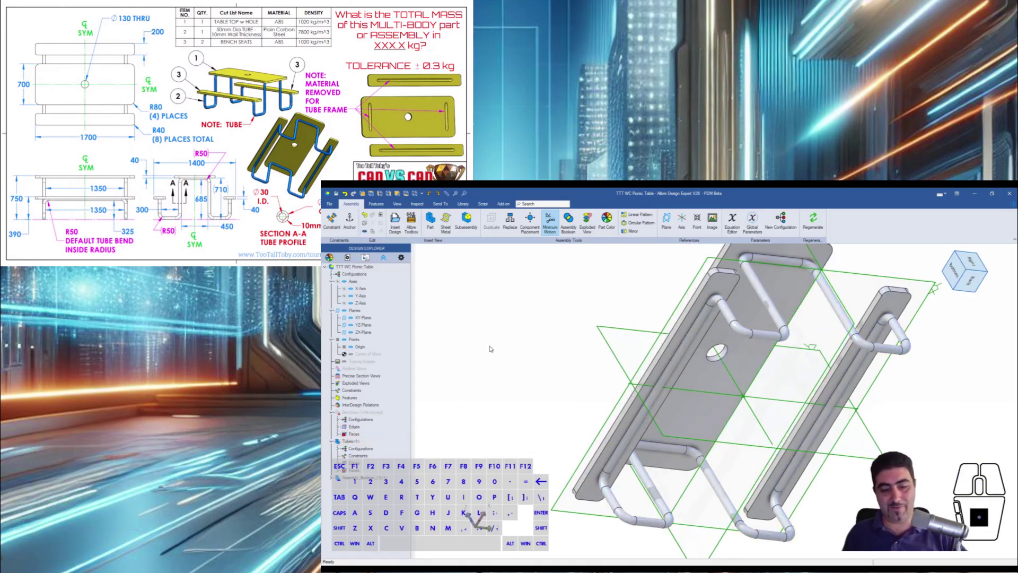
Step: Calculate the assembly's physical properties at medium accuracy and close the report
key("p")
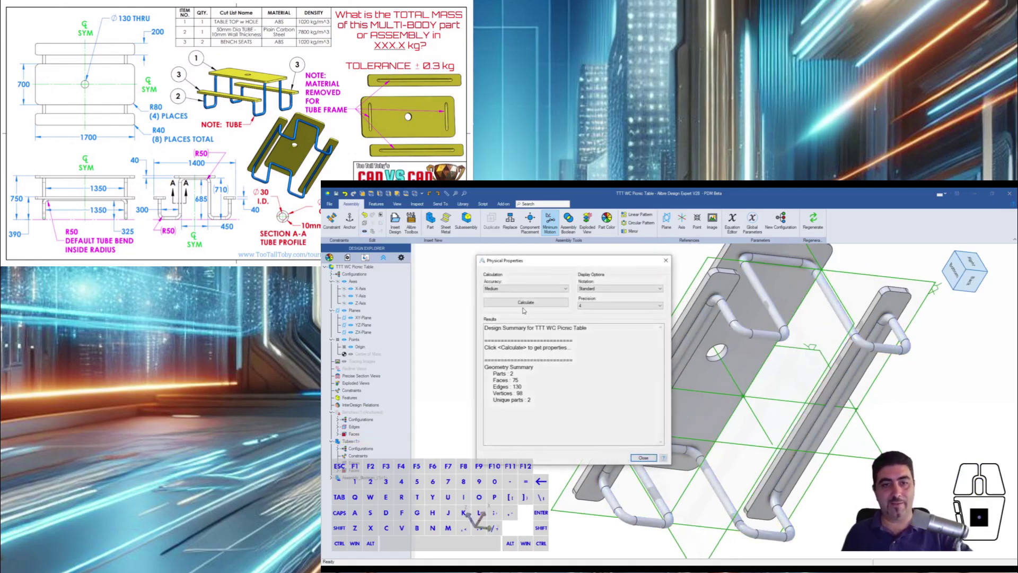
left_click(525, 302)
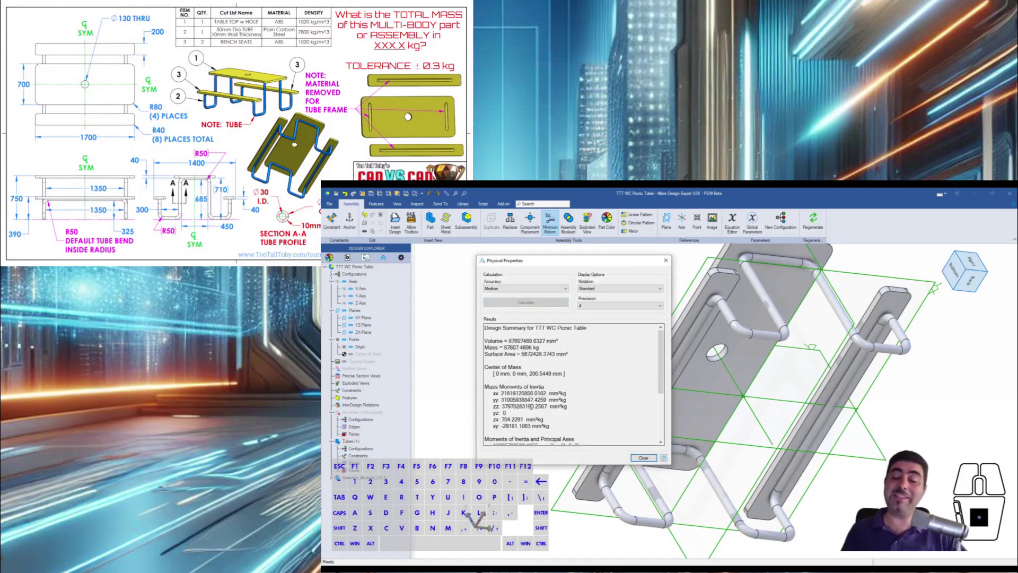
key("Escape")
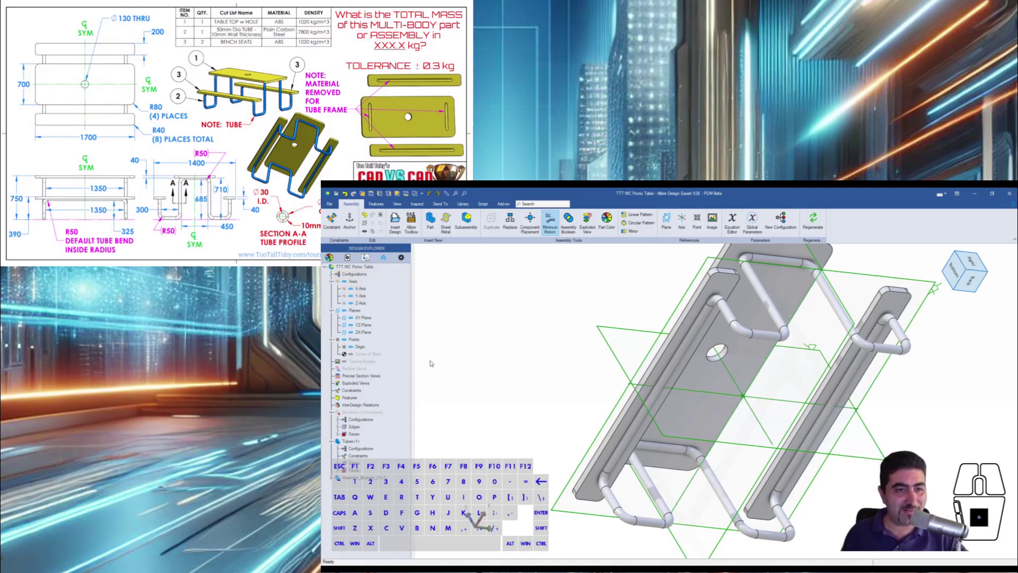
Step: Edit the Boolean result part in place and assign ABS as its material
right_click(374, 483)
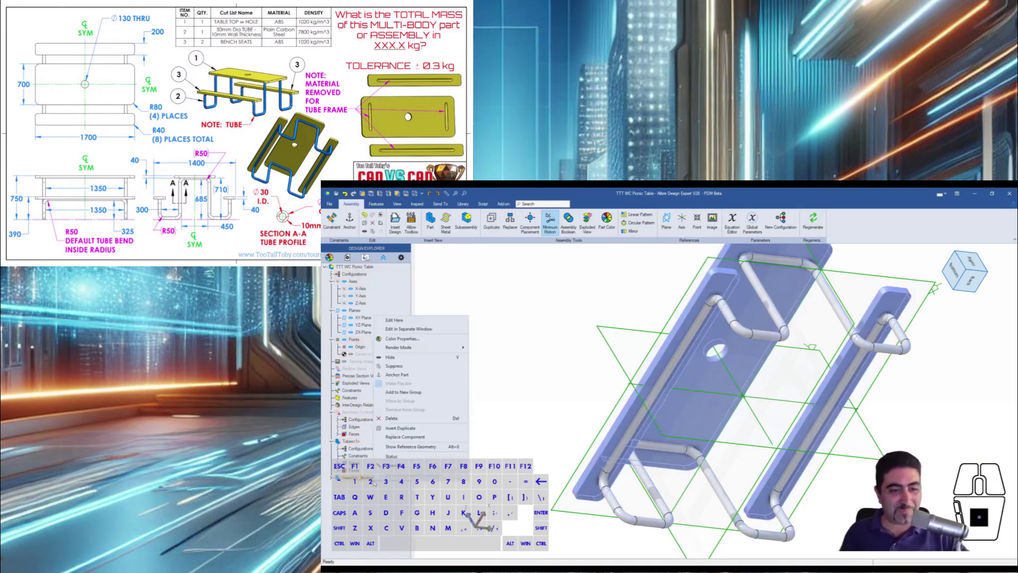
left_click(396, 320)
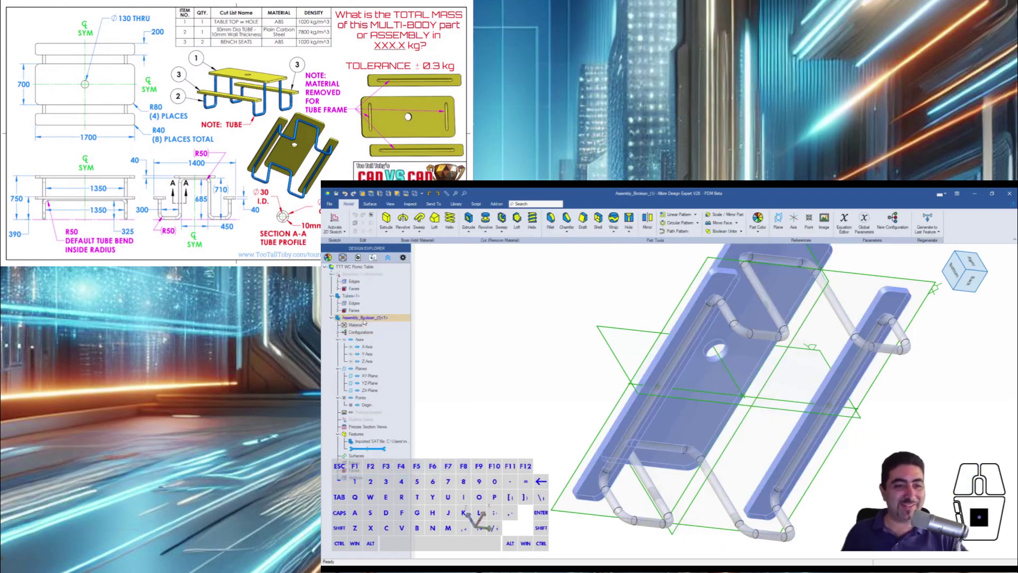
right_click(362, 326)
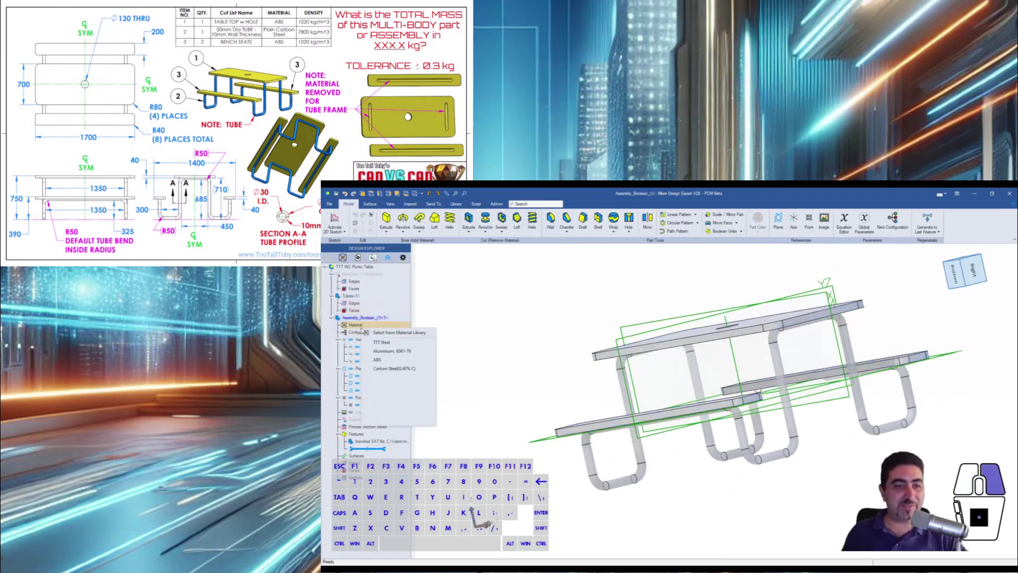
left_click(377, 360)
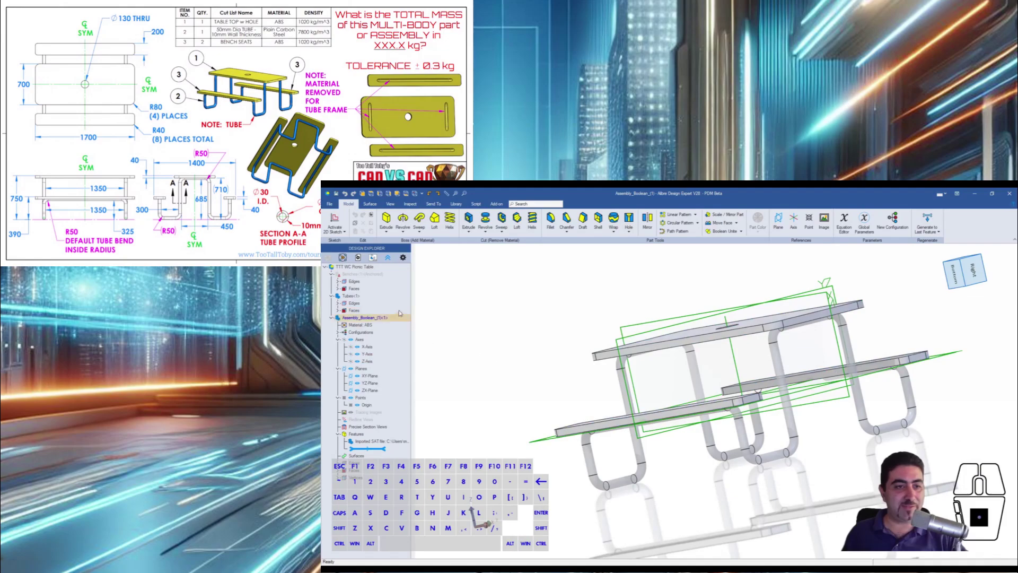
Step: Return to the assembly, edit the Tubes part in place and assign TTT Steel as its material
right_click(359, 274)
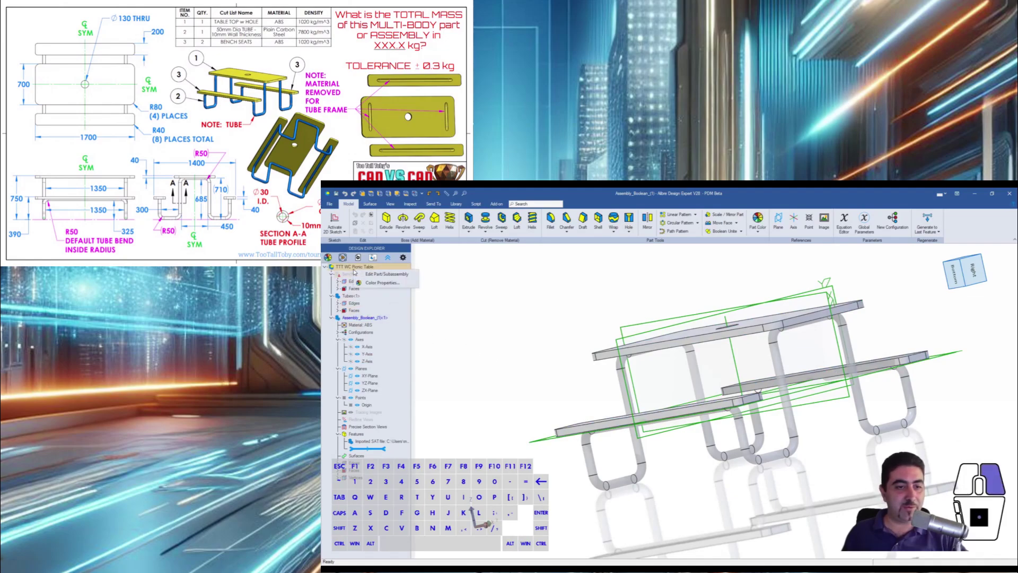
left_click(361, 274)
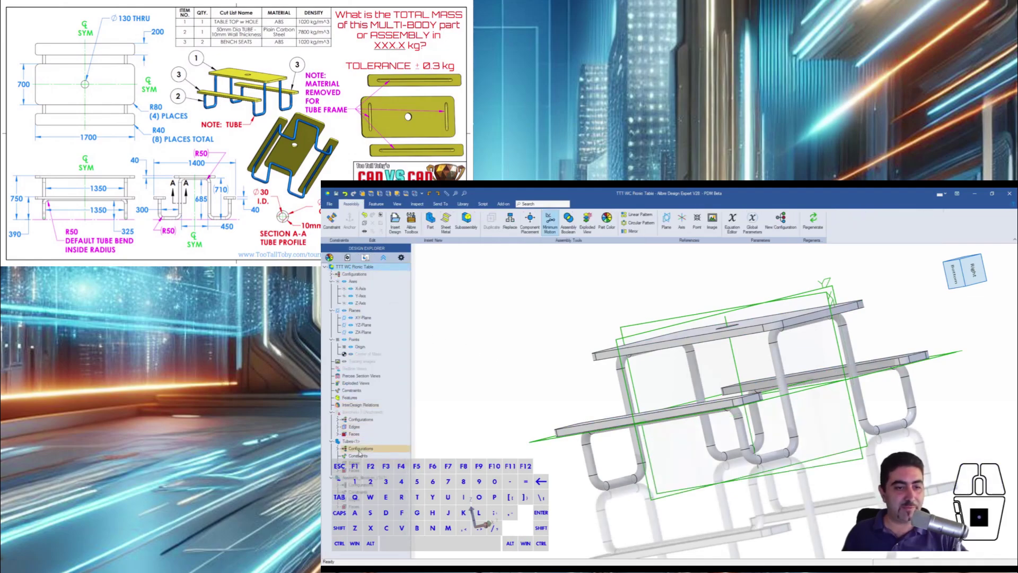
right_click(359, 441)
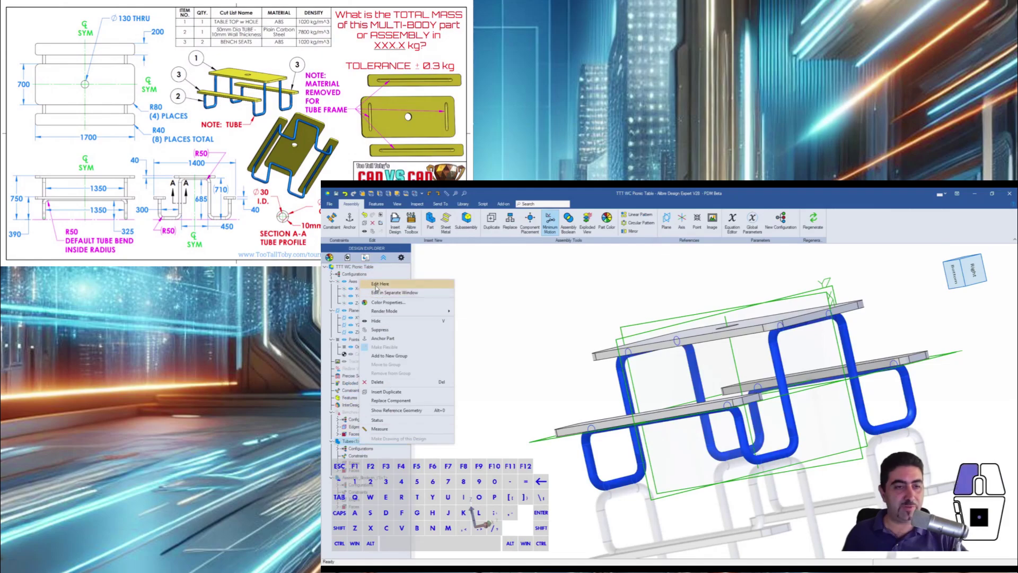
left_click(362, 287)
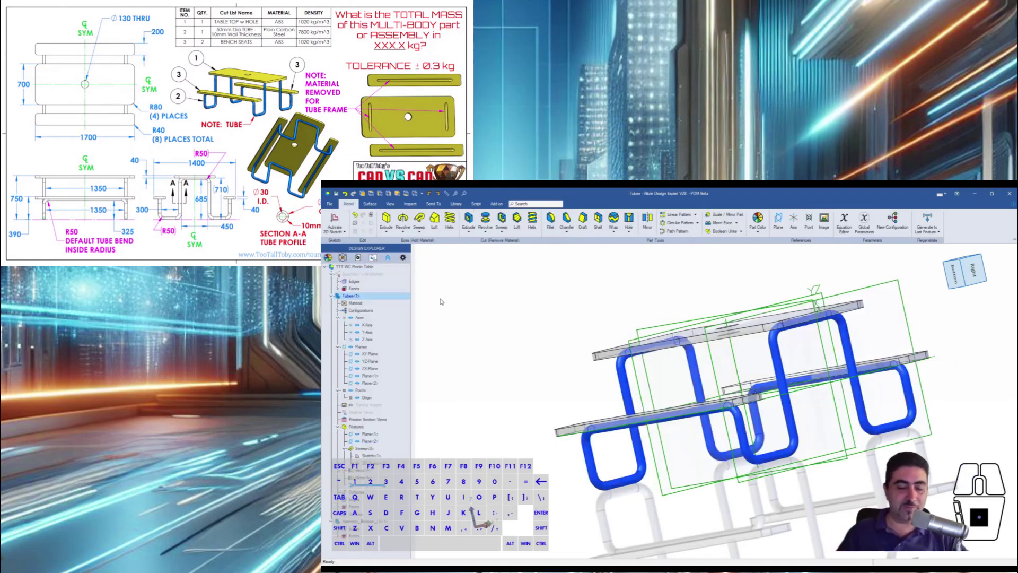
right_click(355, 303)
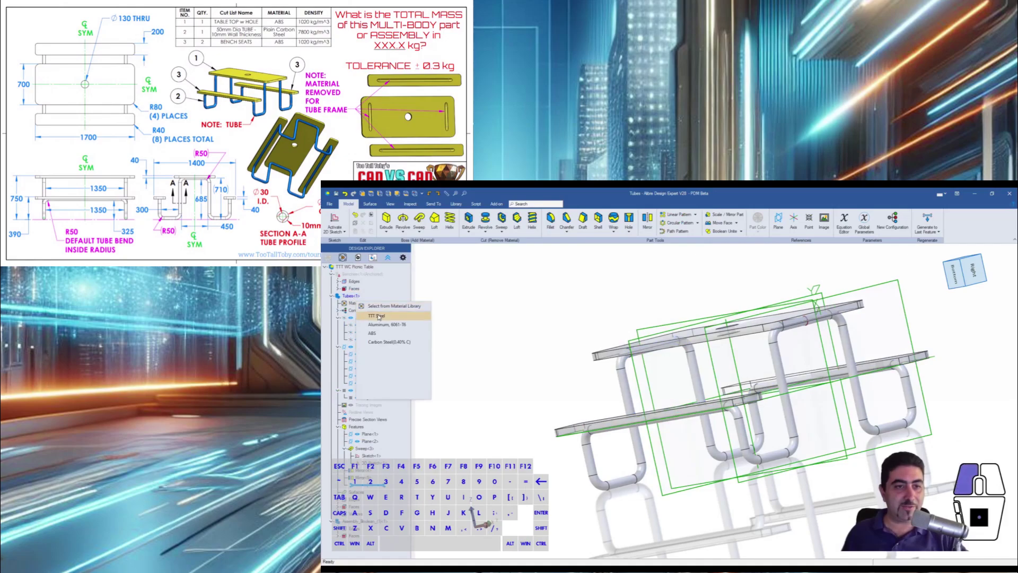
left_click(372, 316)
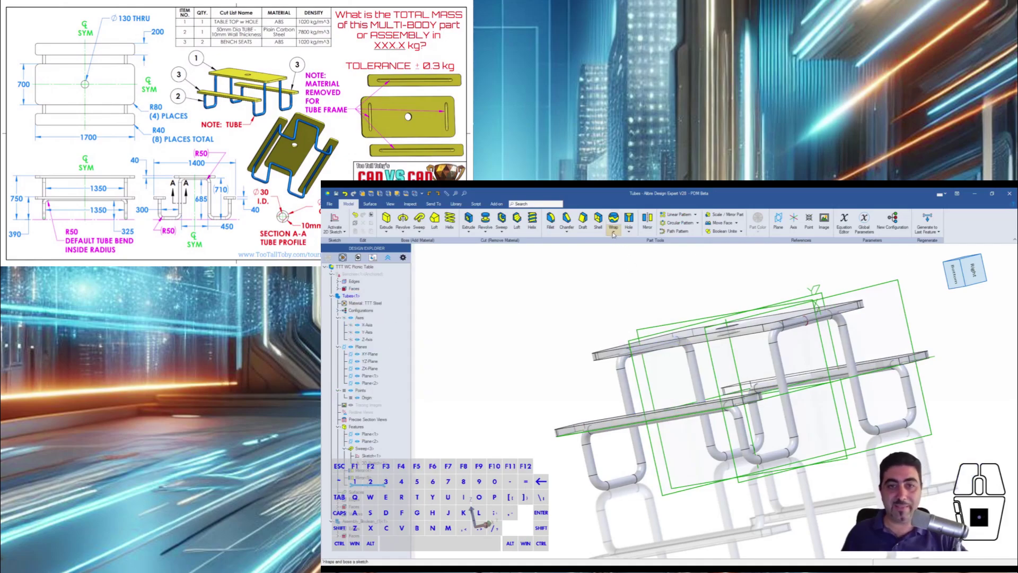
Step: Shell the Tubes part with a standard thickness of 10 mm and return to the assembly
left_click(598, 219)
left_click(763, 273)
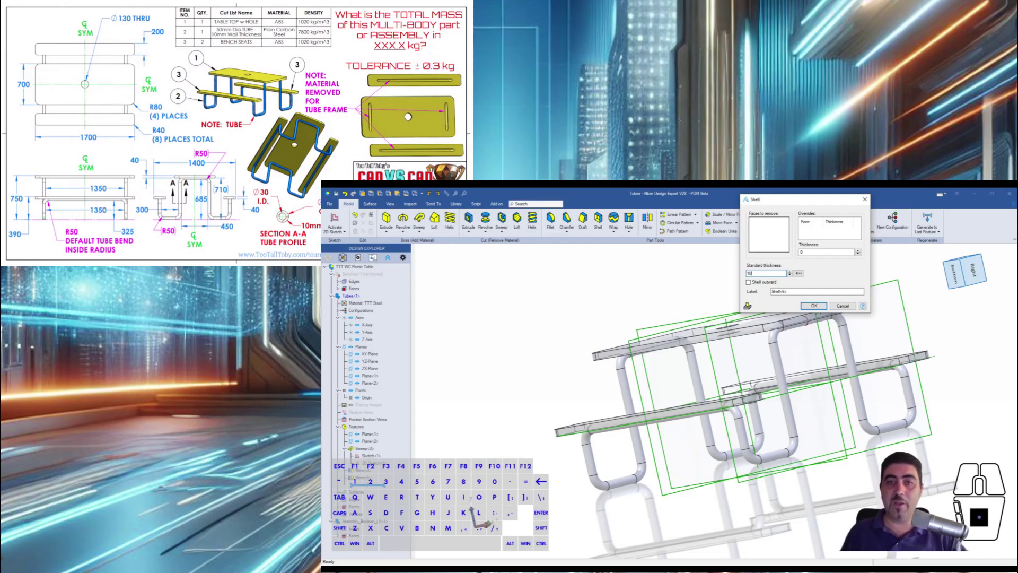
left_click(814, 305)
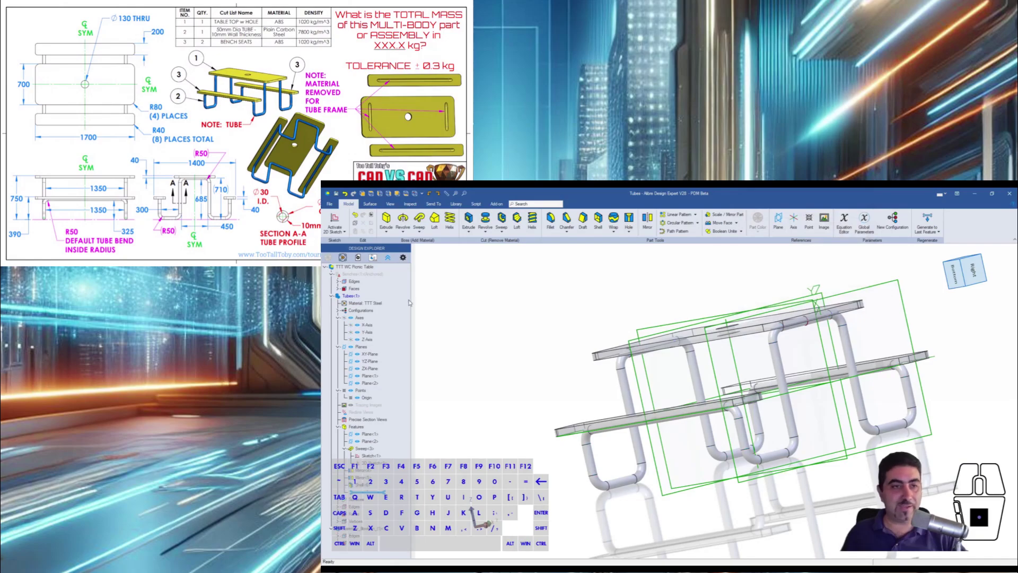
double_click(354, 267)
mouse_move(531, 298)
middle_mouse_down()
mouse_move(574, 319)
mouse_move(533, 311)
mouse_move(536, 300)
middle_mouse_up()
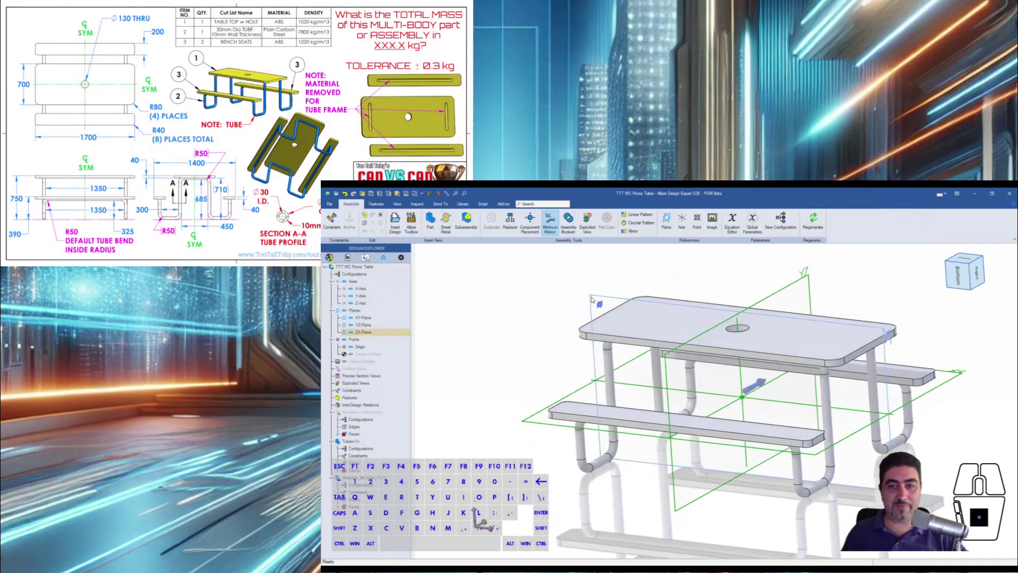
Step: Section the assembly along the ZX plane and examine the tube wall beneath the tabletop
left_click(416, 203)
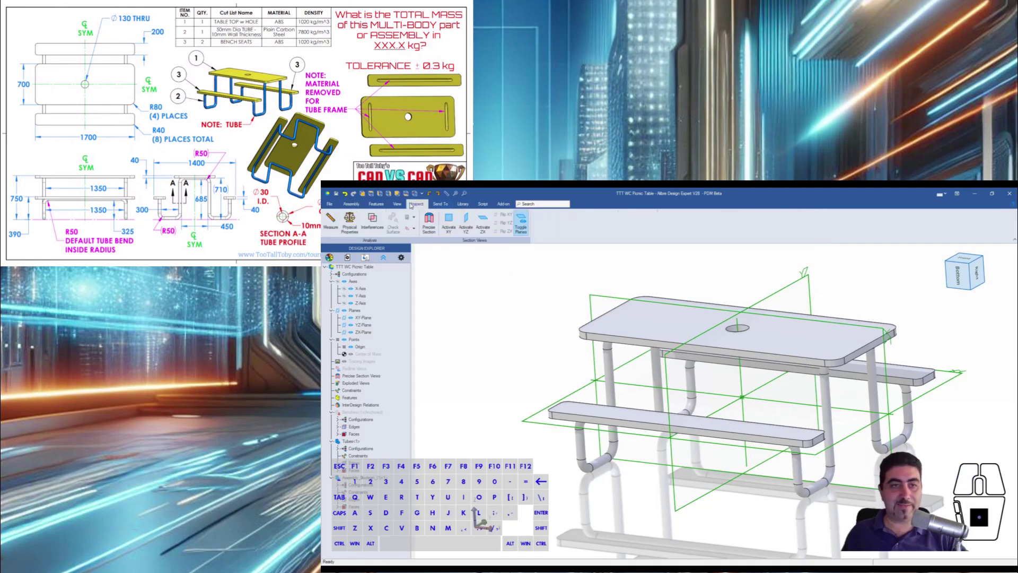
left_click(482, 233)
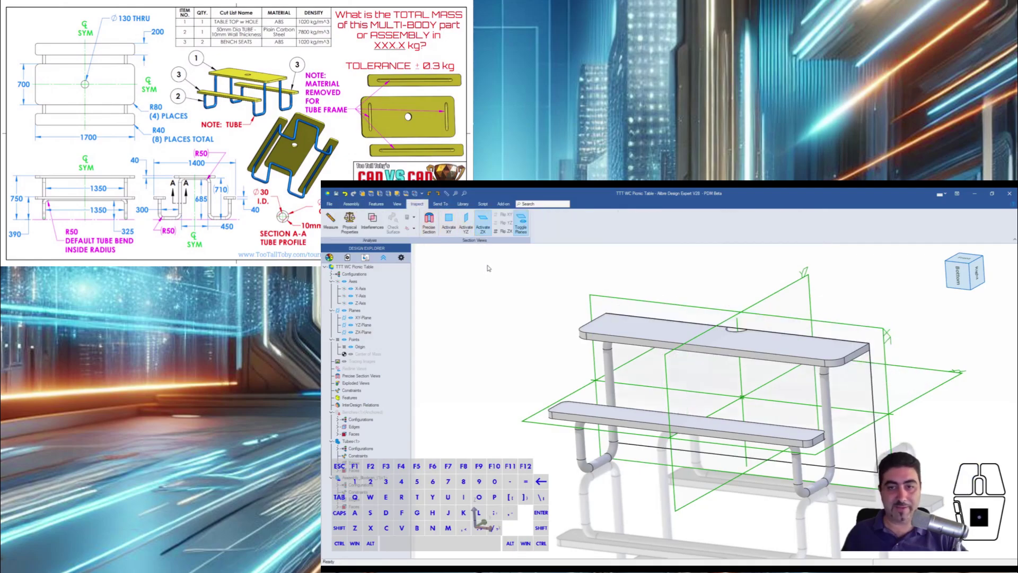
scroll(547, 318, "up", 1)
scroll(636, 331, "up", 5)
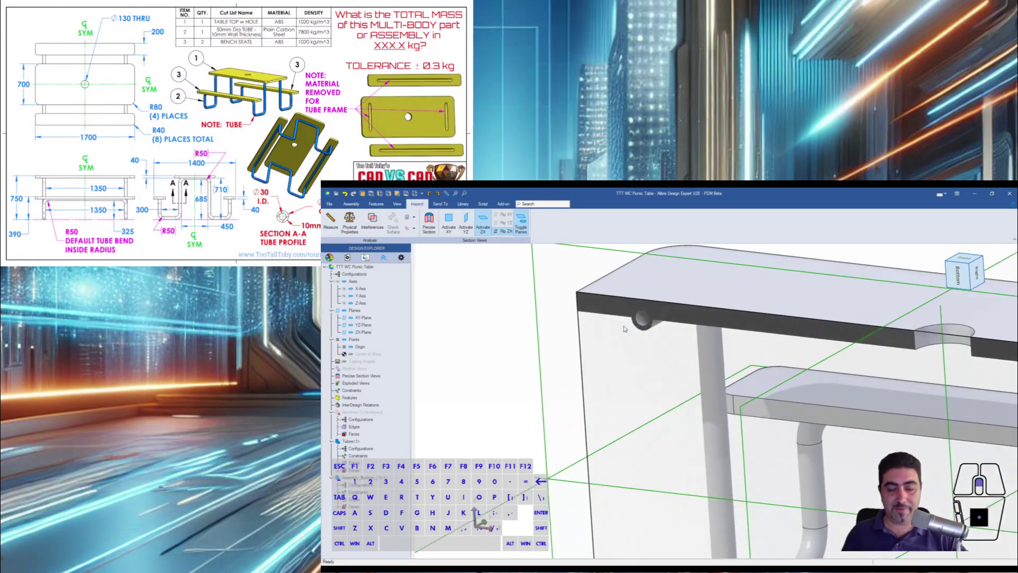
scroll(636, 332, "down", 5)
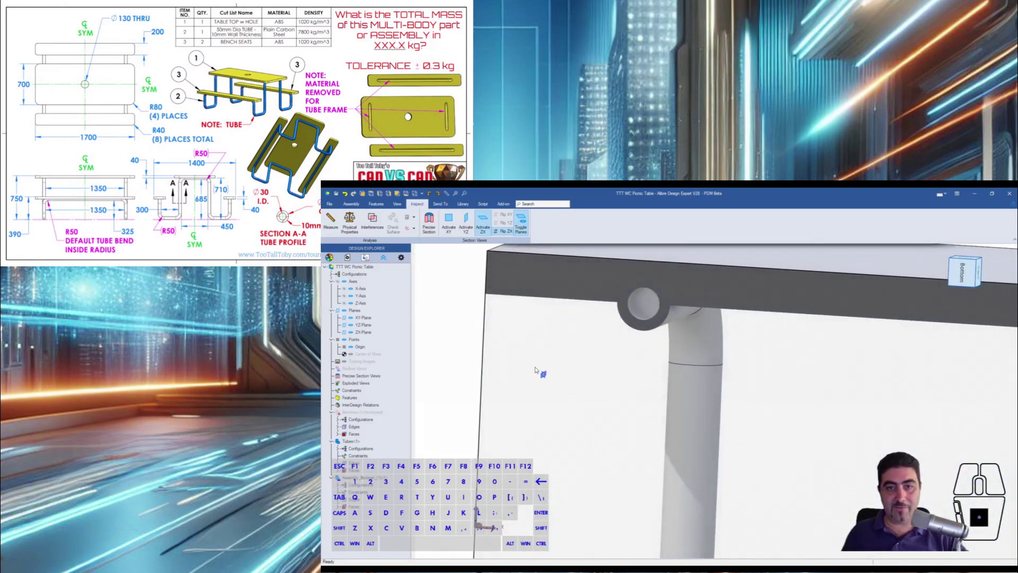
scroll(540, 368, "down", 5)
middle_click_drag(721, 281, 689, 300)
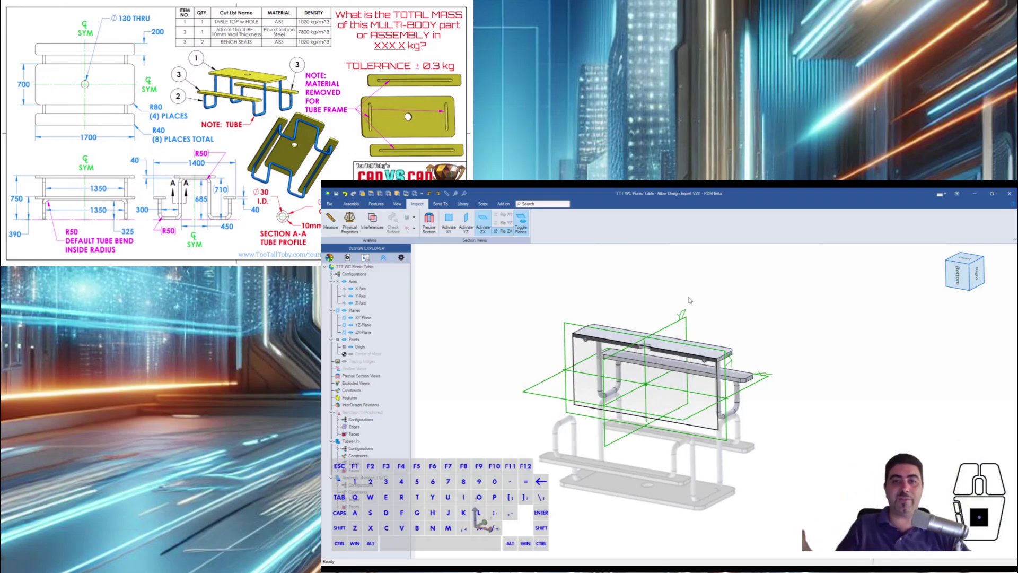
Step: Examine the tube under the bench seat using an additional YZ section and turn both section views off
left_click(466, 220)
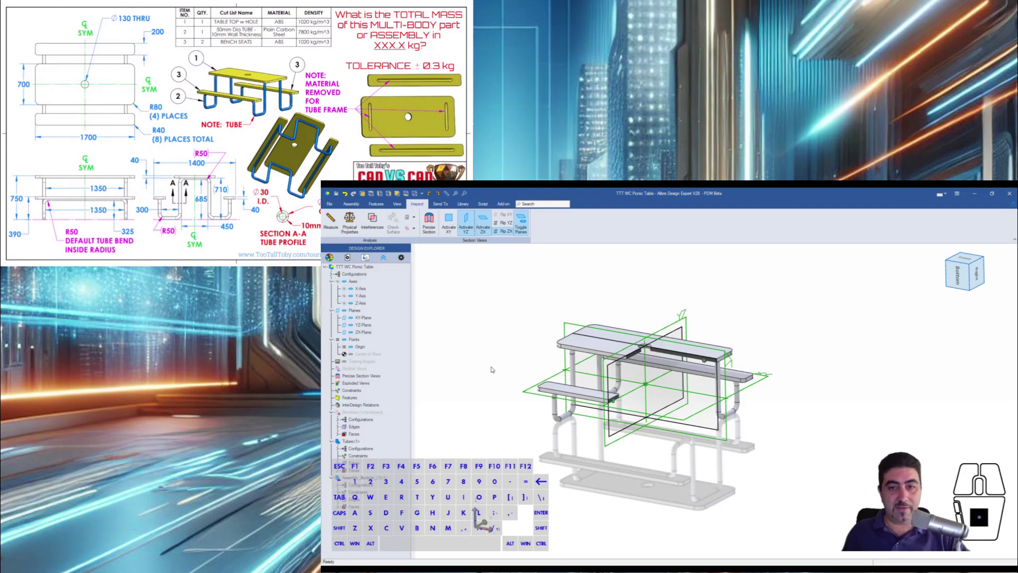
middle_click_drag(492, 370, 520, 348)
scroll(654, 422, "up", 5)
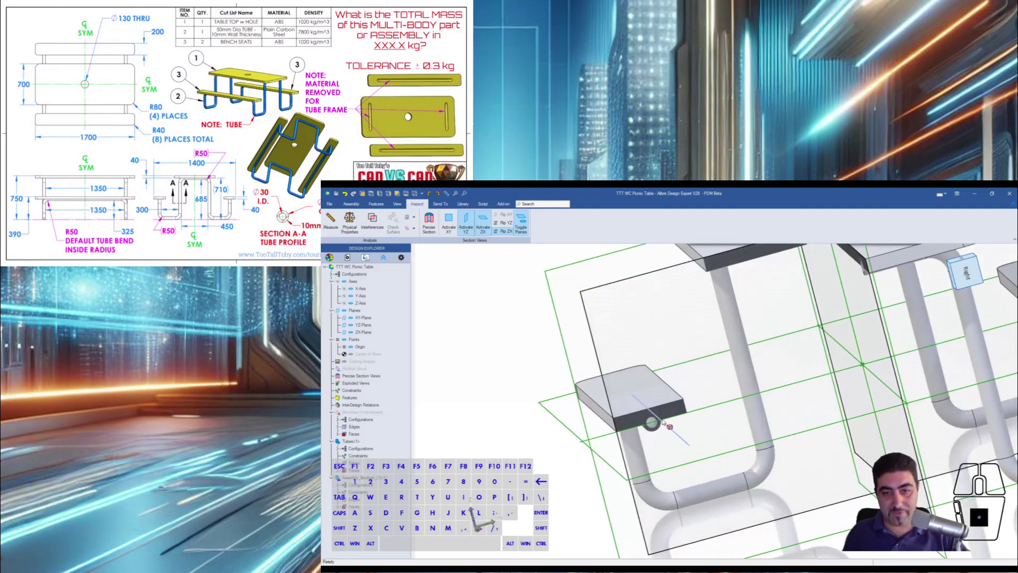
middle_click_drag(664, 422, 689, 433)
scroll(650, 424, "down", 5)
left_click(466, 220)
left_click(483, 220)
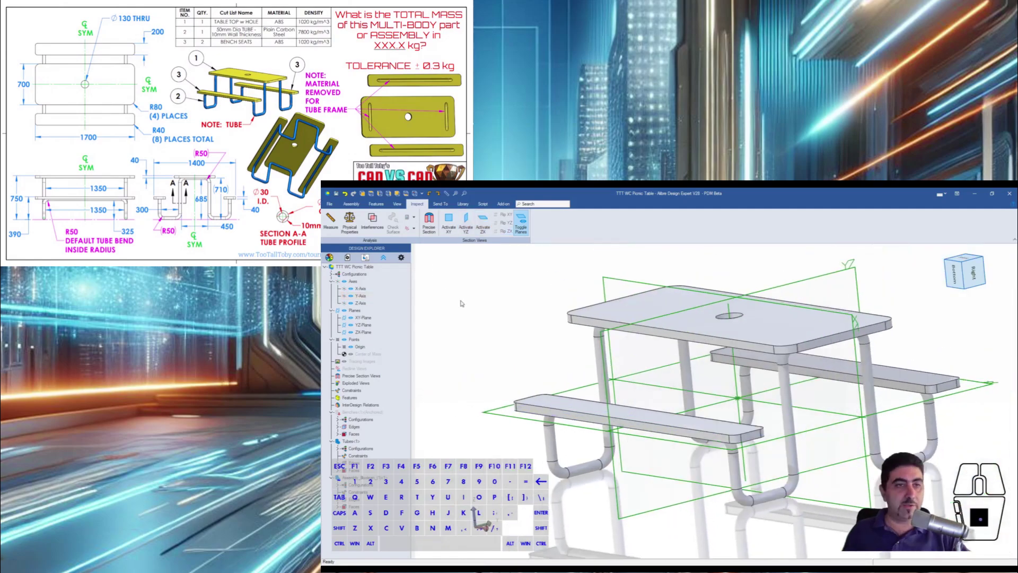
Step: Calculate the picnic table assembly's physical properties at medium accuracy and highlight its mass
middle_click_drag(485, 333, 528, 328)
scroll(706, 365, "down", 4)
key("i")
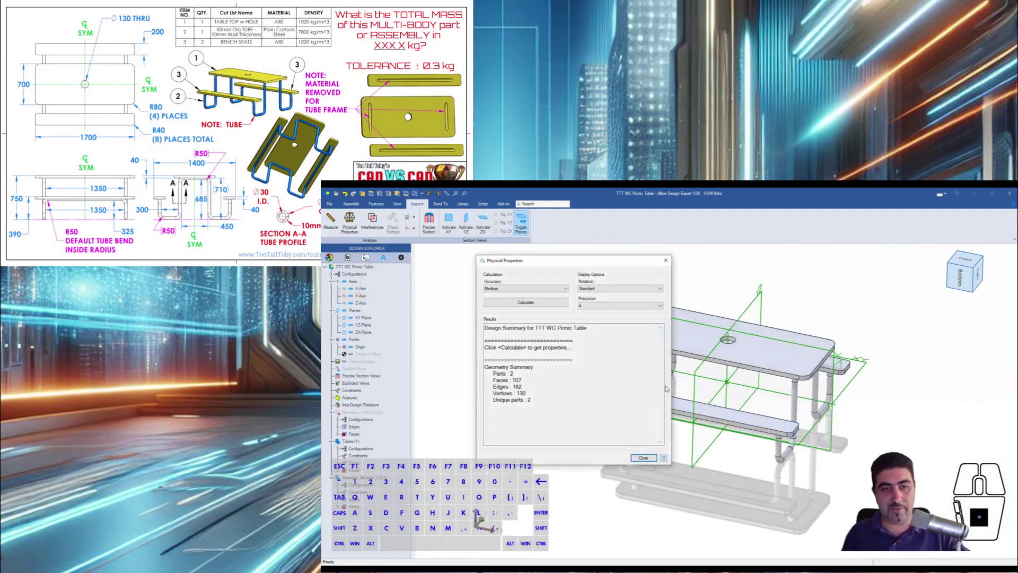
left_click(512, 301)
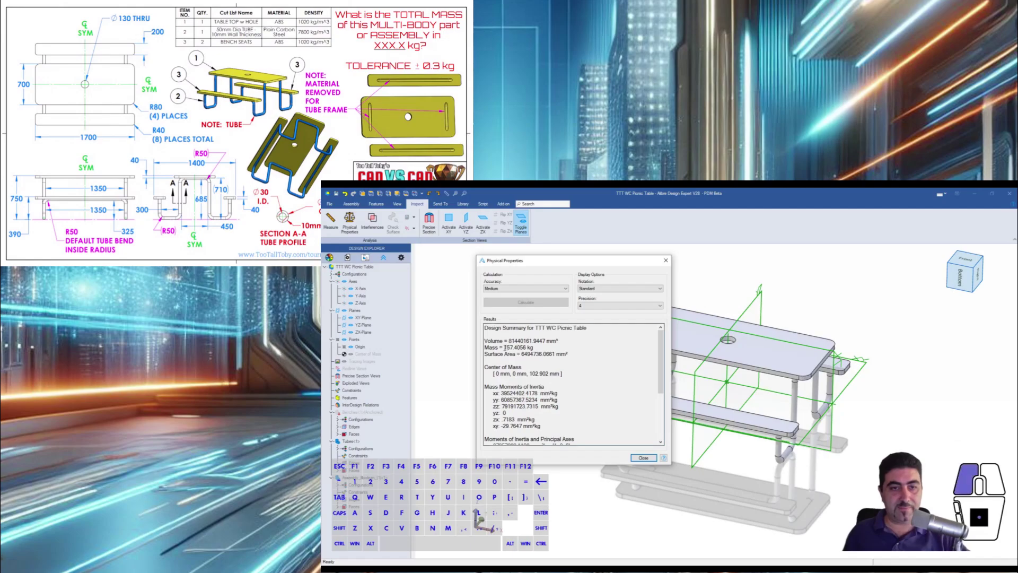
left_click_drag(504, 347, 527, 348)
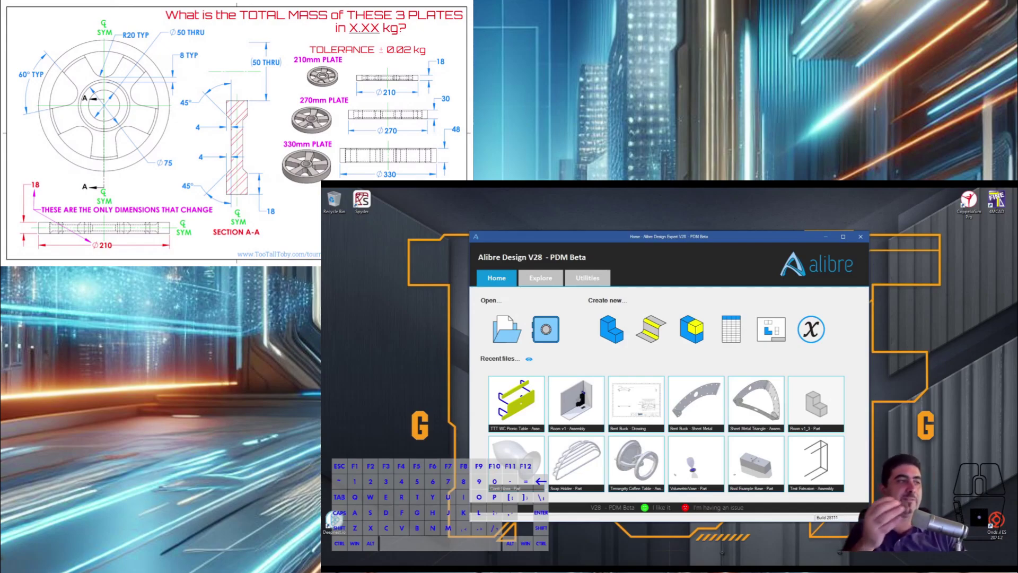
Step: Create a new assembly named TTT WC Weight Wheels
left_click(703, 342)
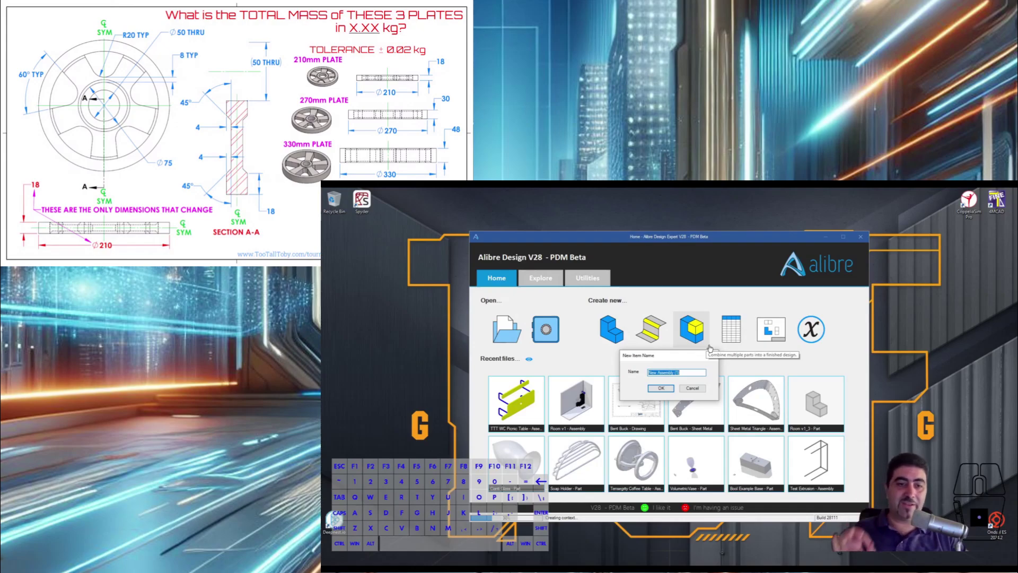
key("shift")
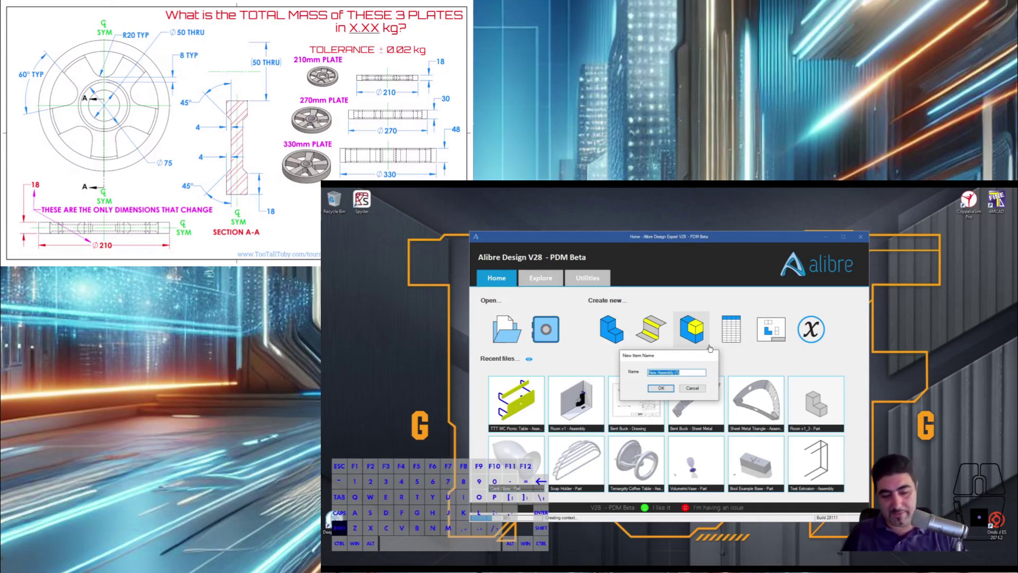
type("TTT")
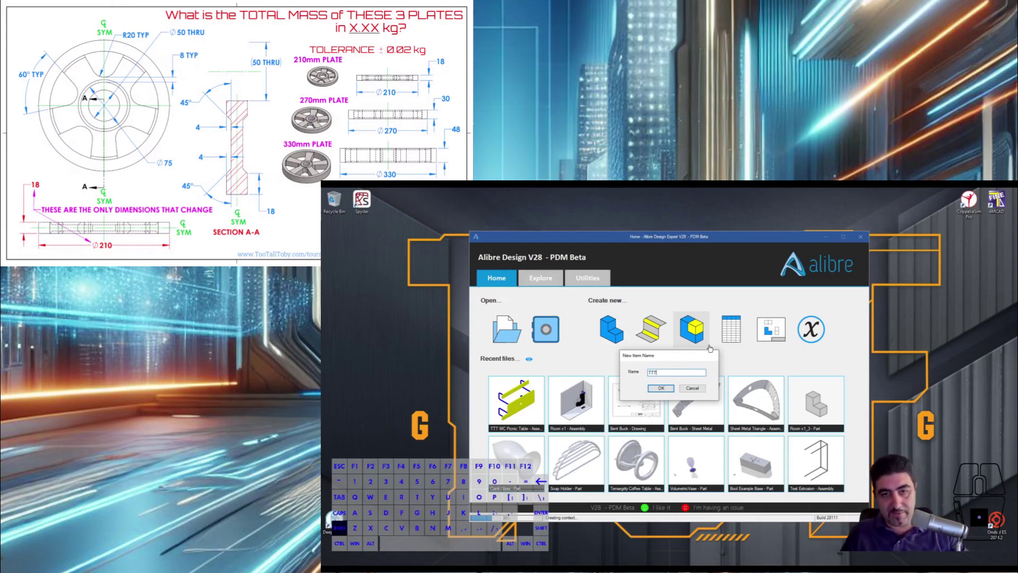
type(" WC W")
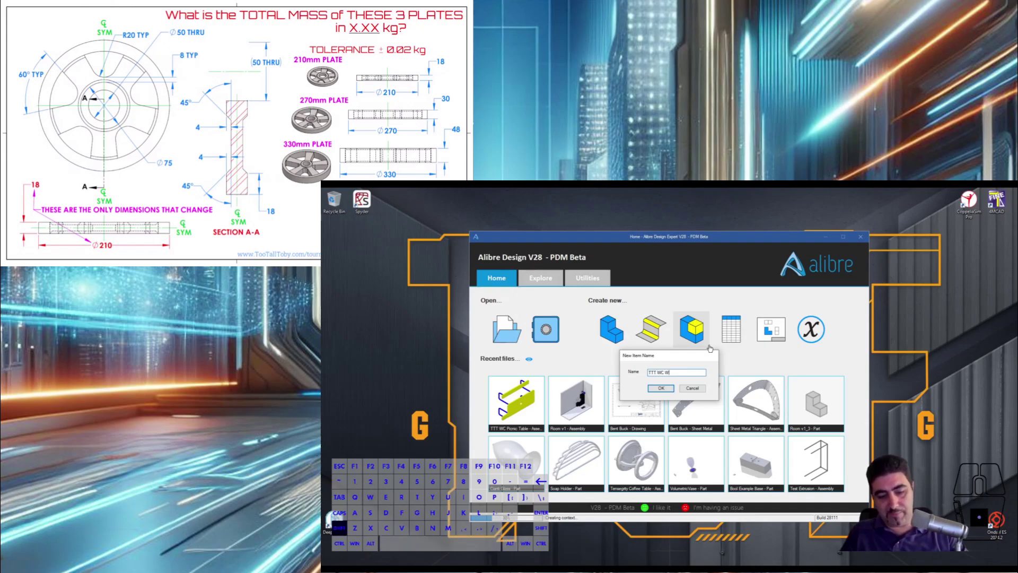
type("eight Wheels")
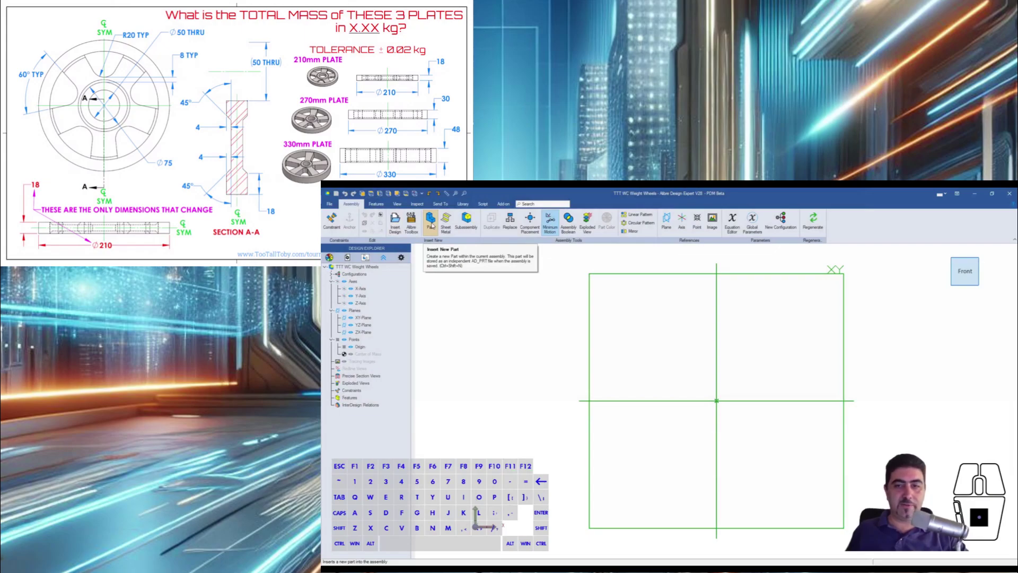
Step: Insert a new part named Weight Wheel into the assembly
left_click(430, 223)
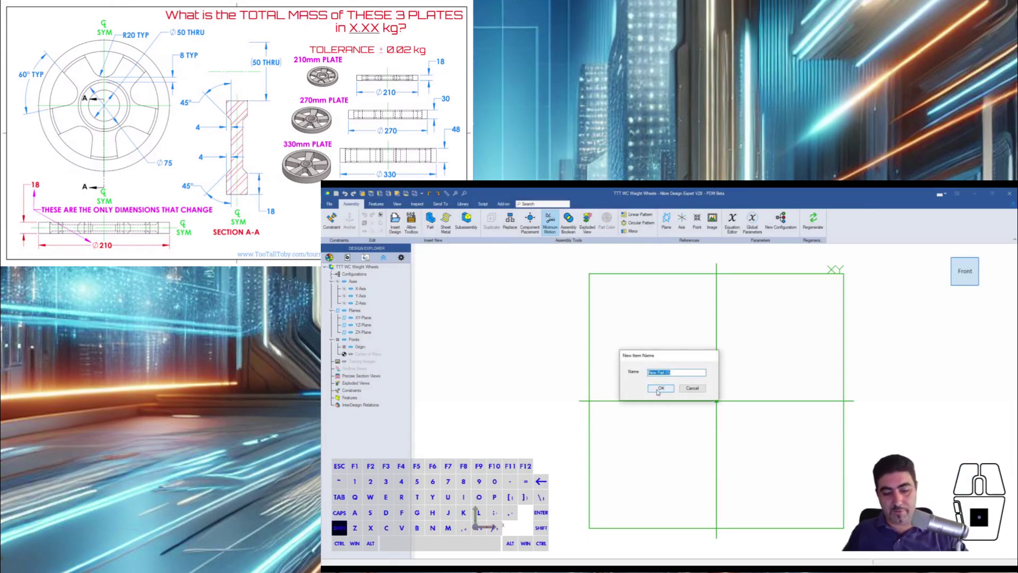
type("Weight")
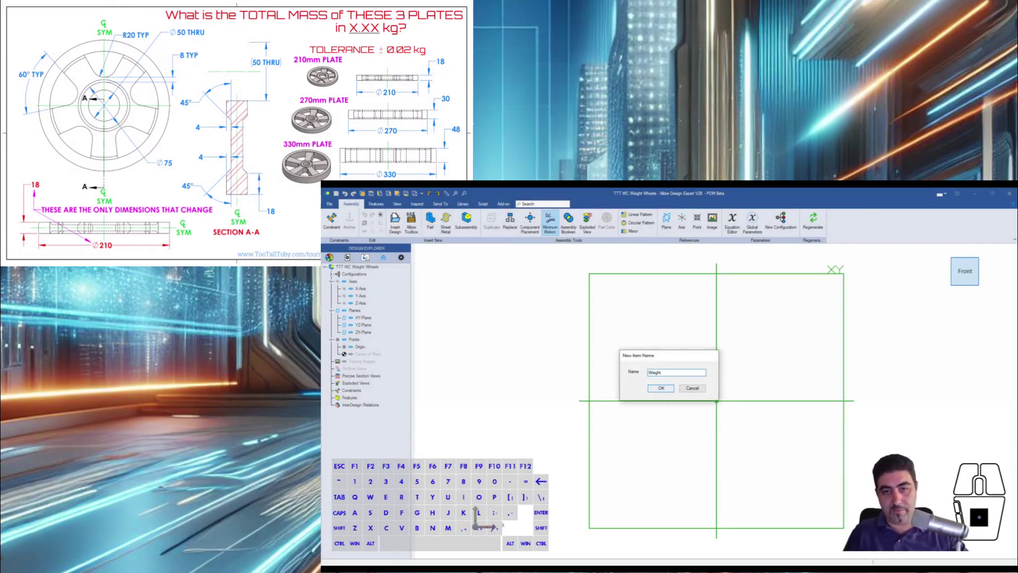
type(" Wheel")
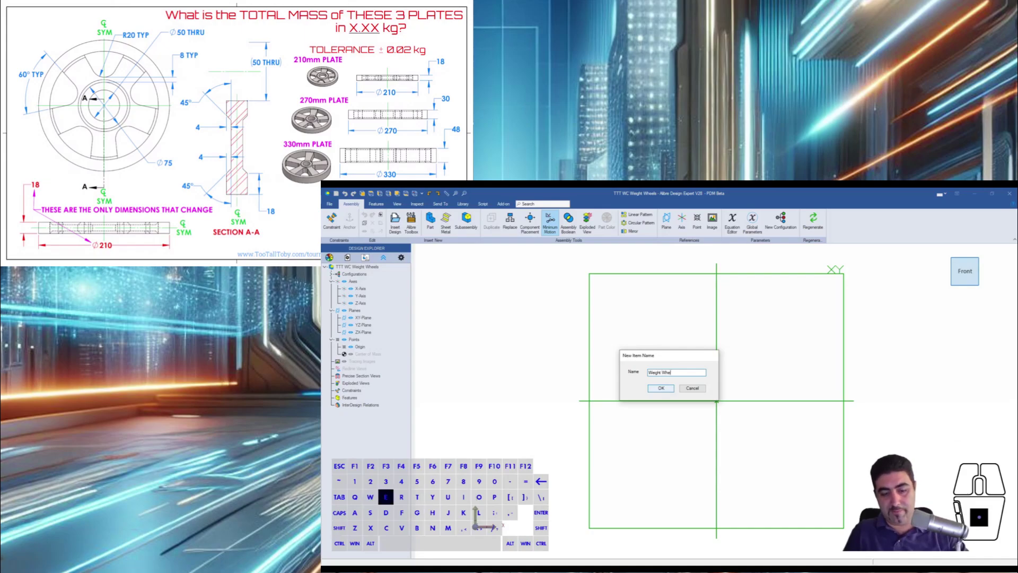
left_click(659, 389)
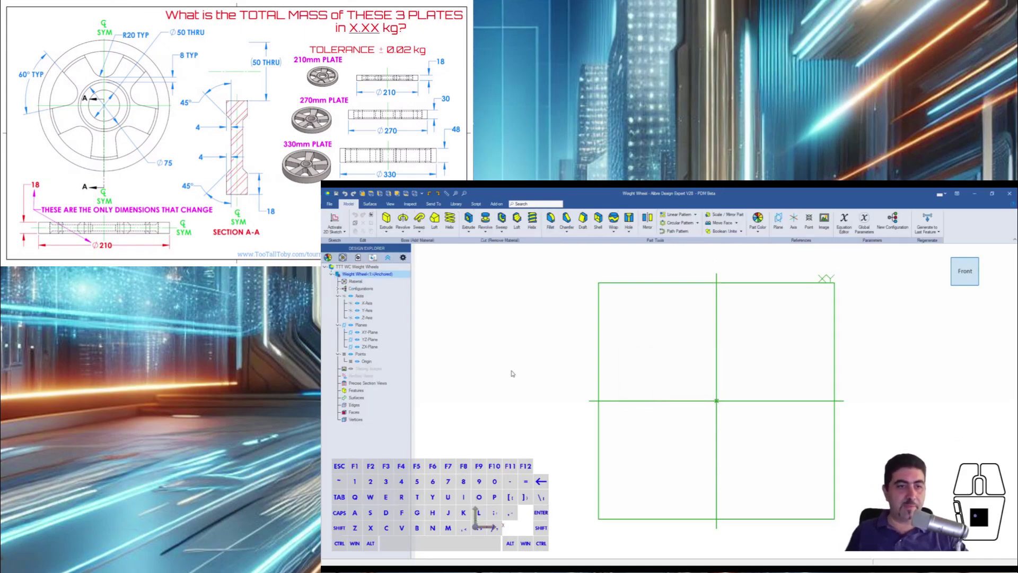
Step: Sketch a wide rectangle beside the origin on the part's YZ-Plane and convert its two horizontal edges to reference lines
left_click(391, 340)
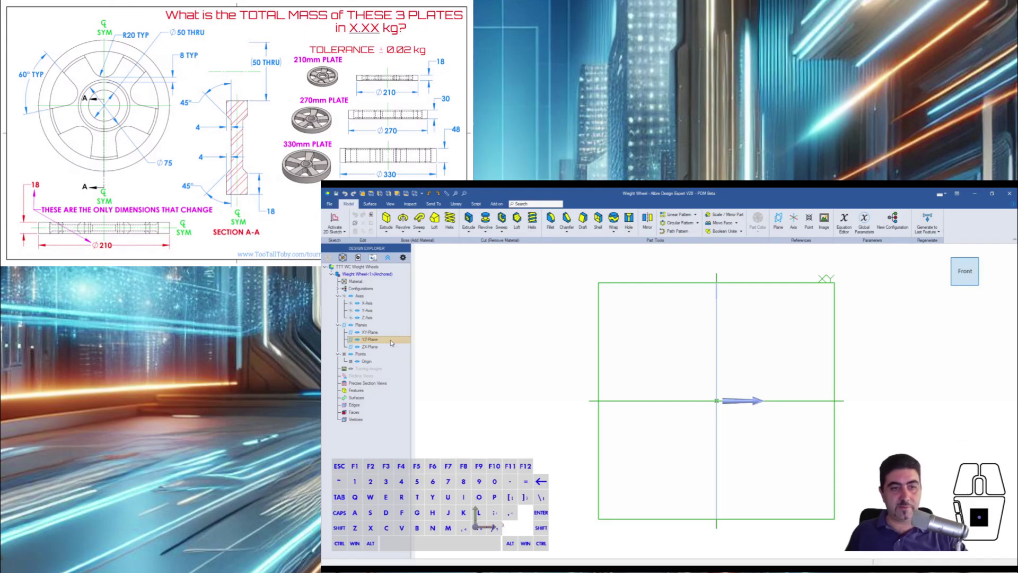
key("ctrl+k")
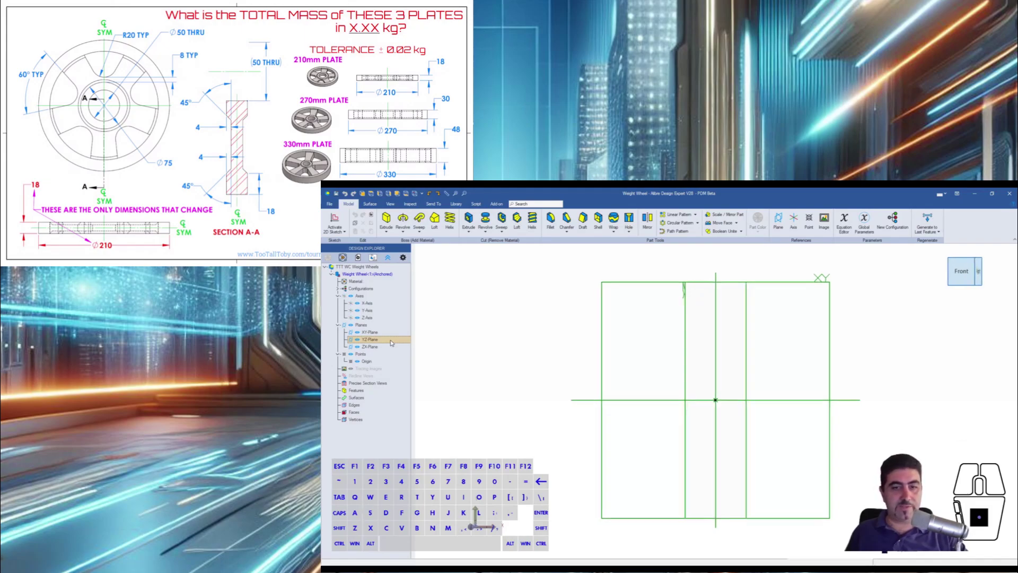
key("r")
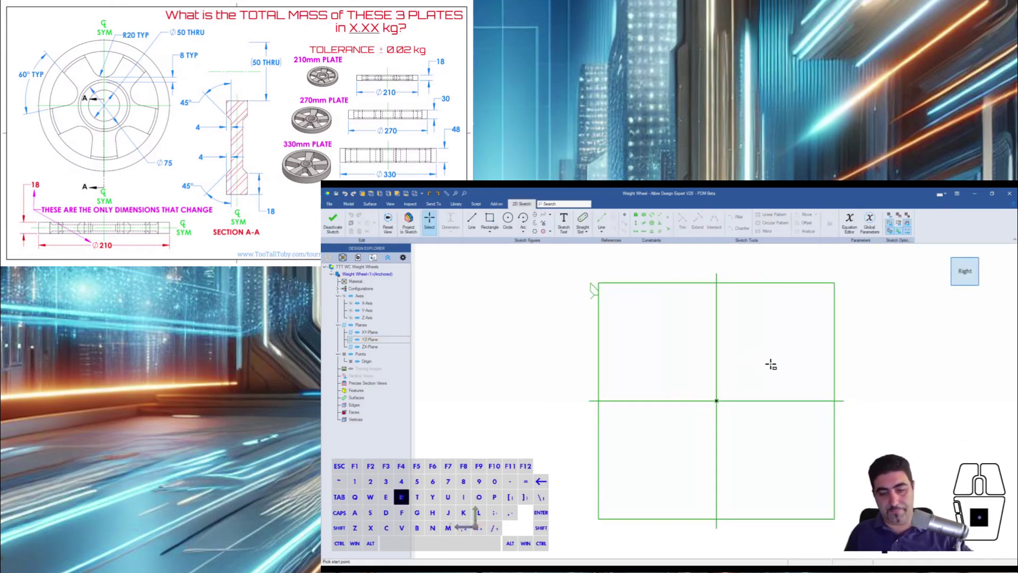
left_click(775, 381)
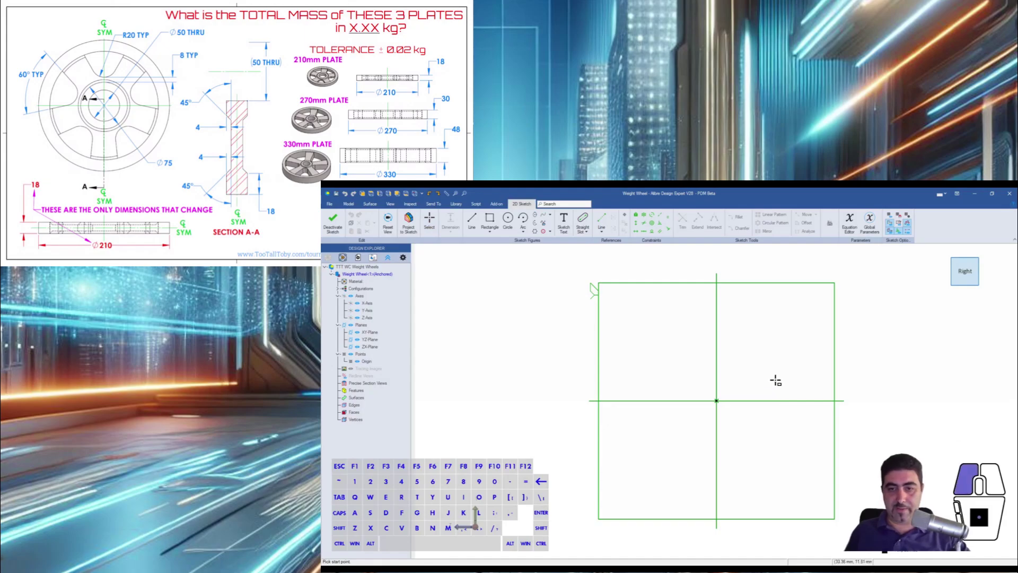
left_click(913, 395)
key("Escape")
left_click_drag(879, 464, 836, 321)
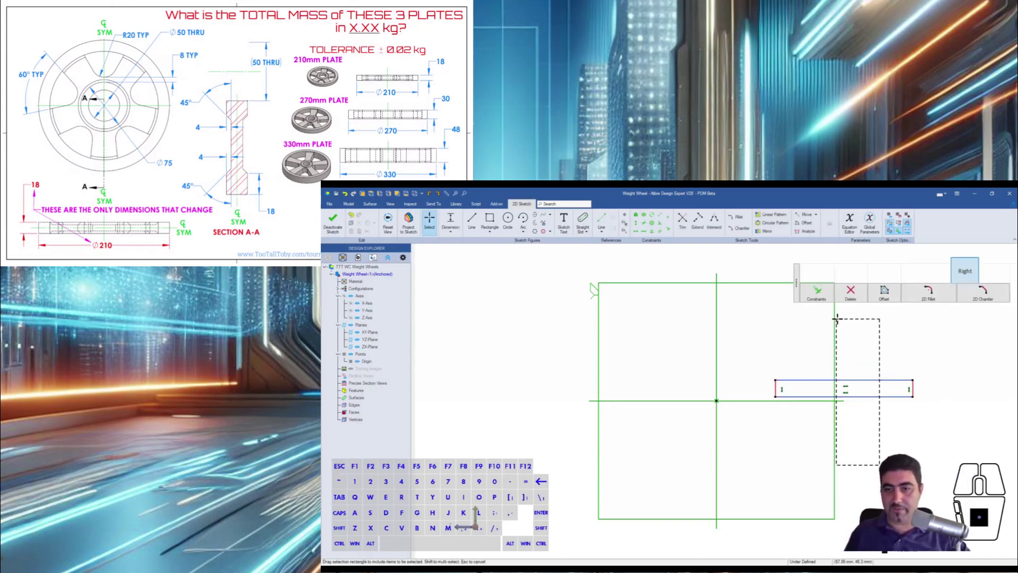
key("x")
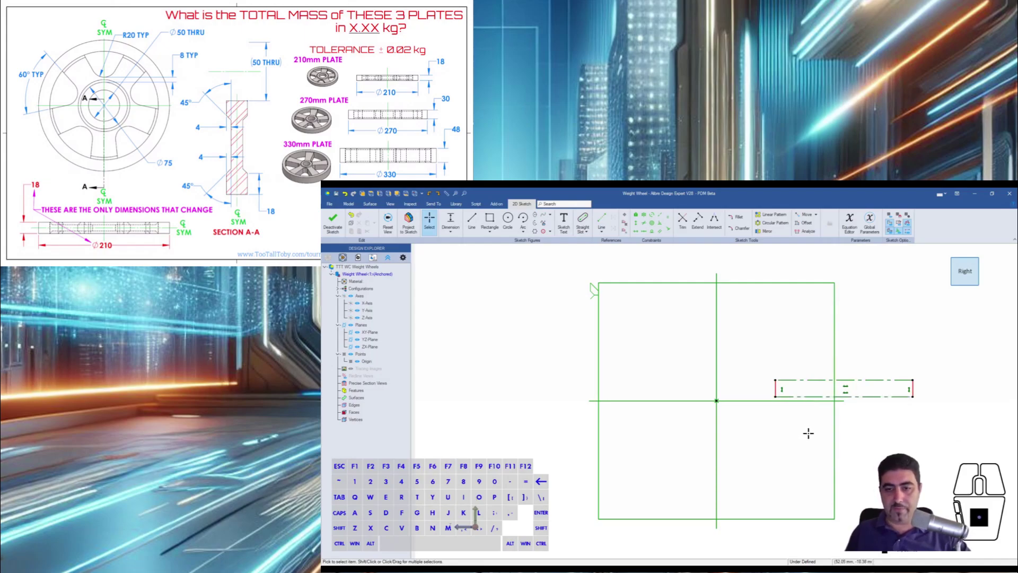
Step: Constrain the two corners of the rectangle's inner edge to be vertically centred on the origin
key("m")
left_click(775, 380)
left_click(775, 397)
left_click(719, 401)
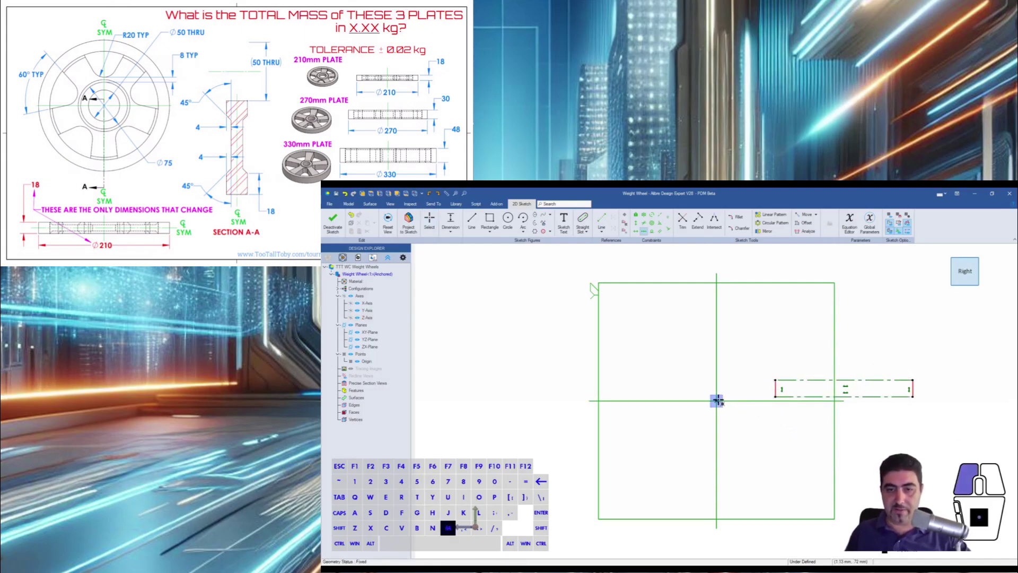
key("Escape")
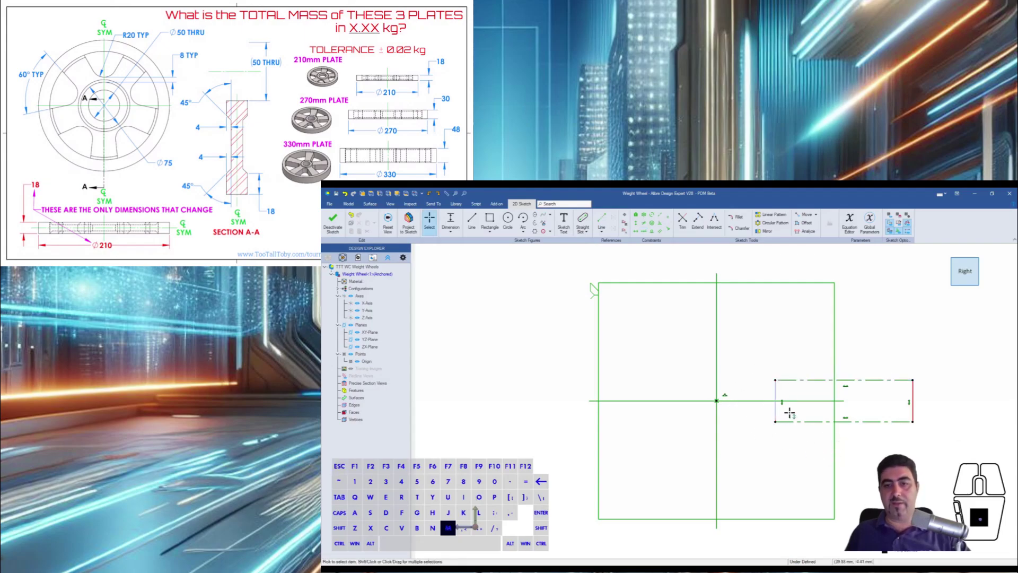
Step: Dimension the distance from the origin to the rectangle's inner vertical edge as 25 mm
scroll(939, 412, "up", 3)
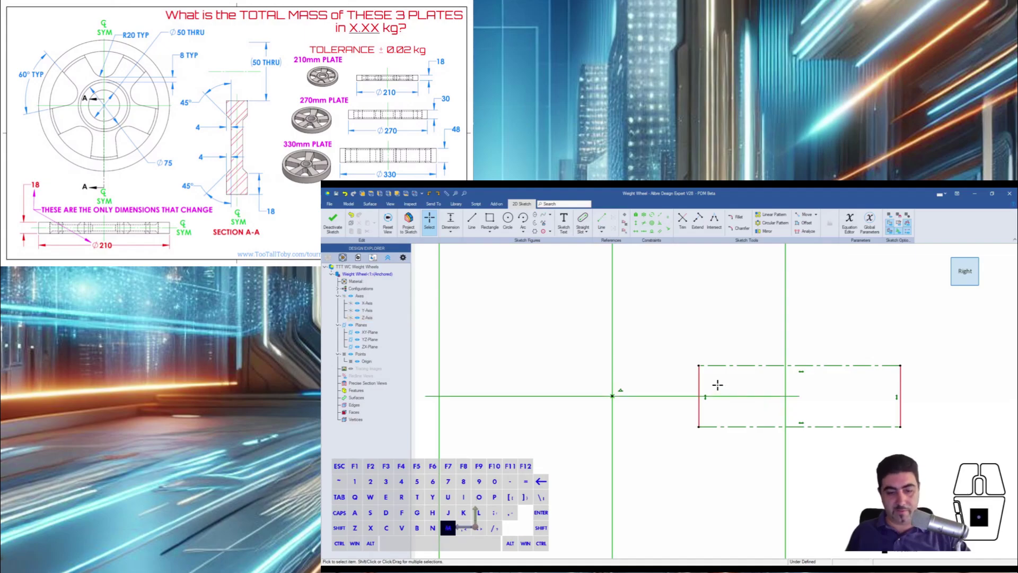
key("d")
left_click(700, 380)
left_click(613, 396)
left_click(613, 397)
left_click(638, 420)
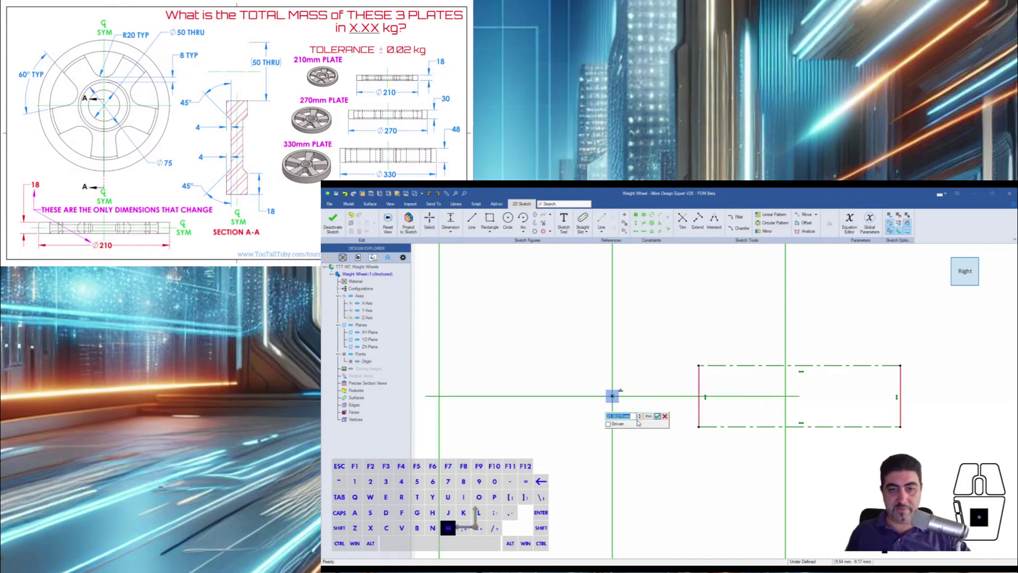
type("25")
key("Return")
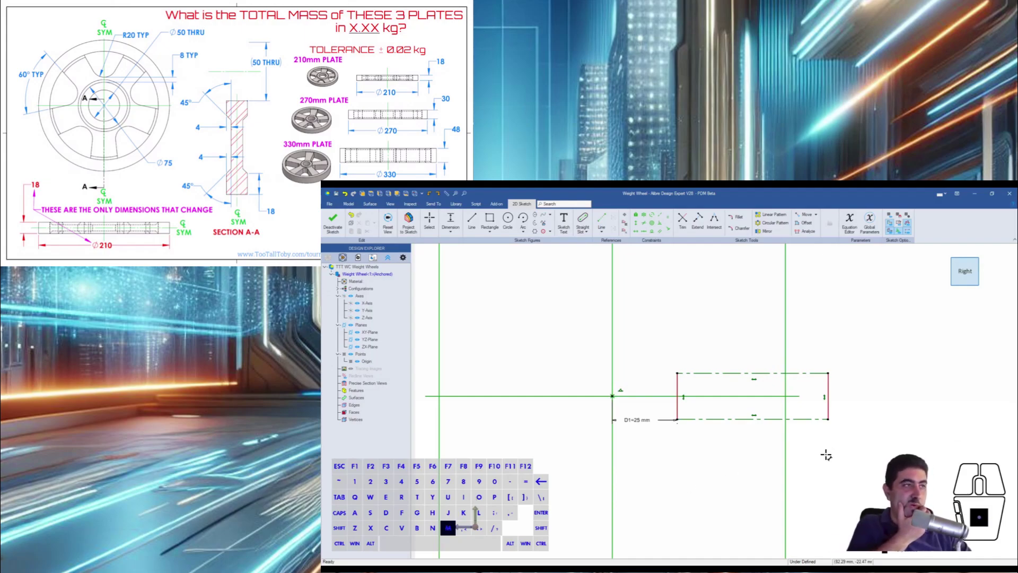
Step: Dimension the distance from the origin to the rectangle's outer vertical edge as 210/2 mm
left_click(829, 397)
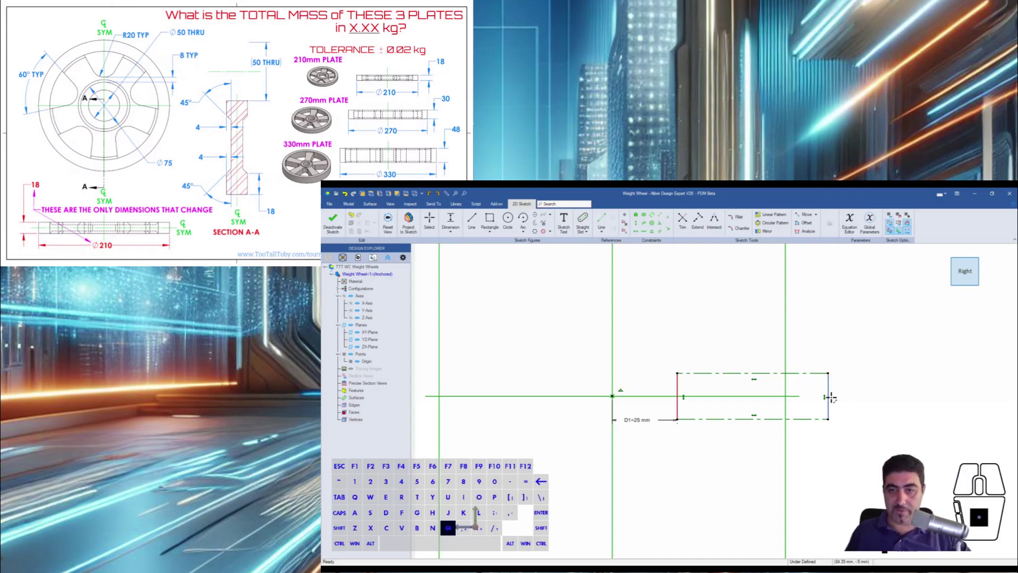
left_click(613, 396)
left_click(703, 326)
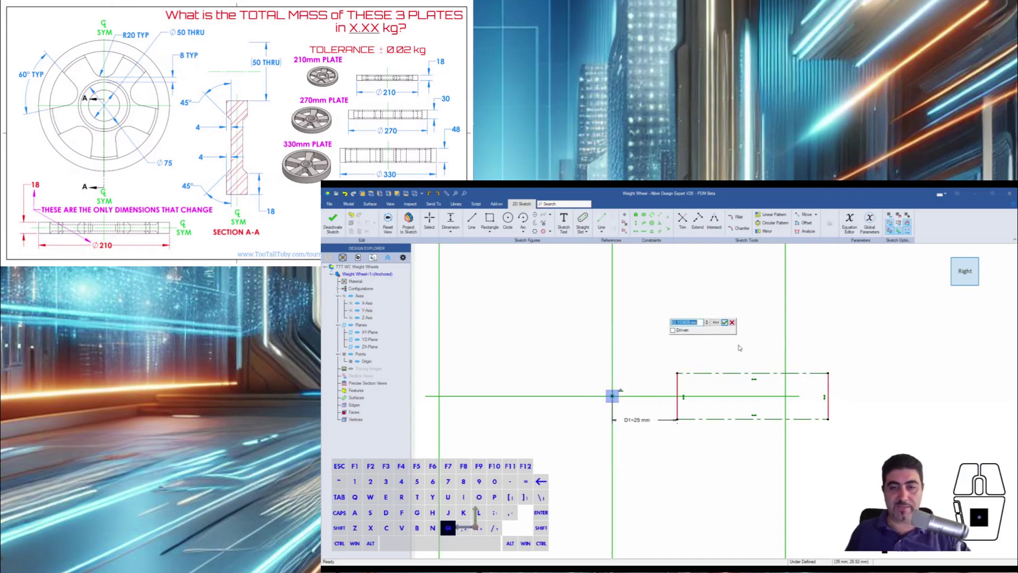
type("210/")
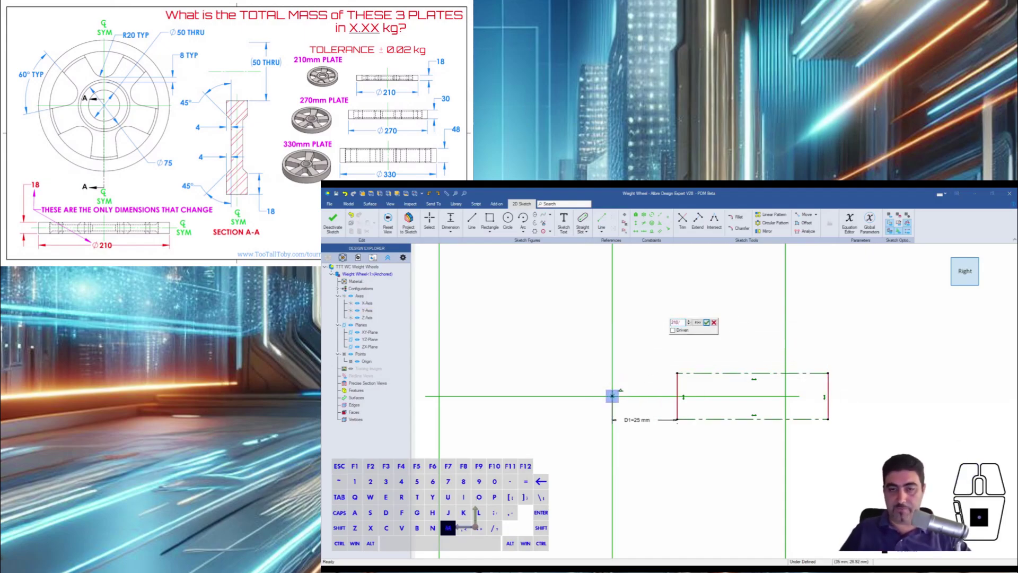
type("2")
key("Return")
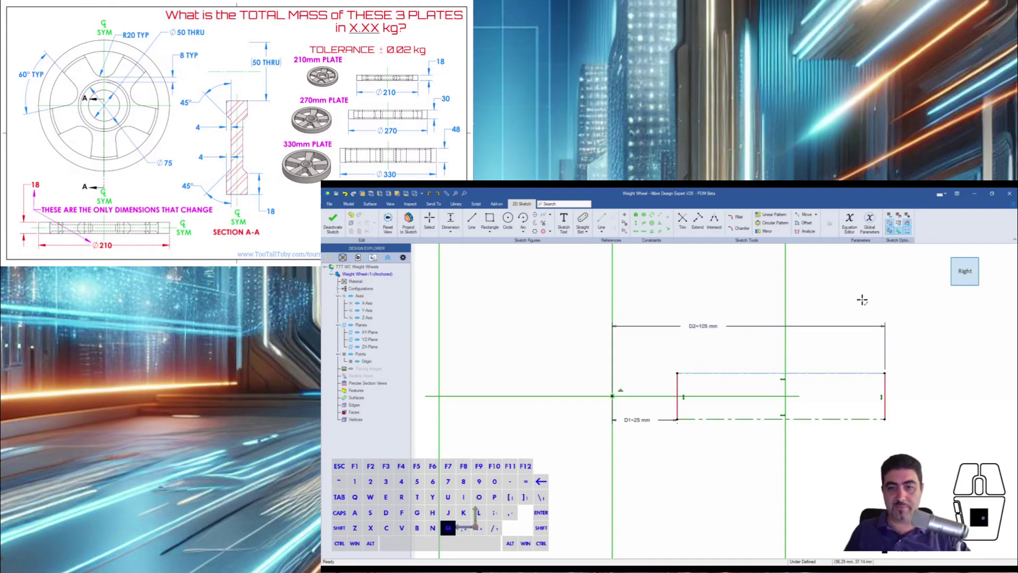
Step: Dimension the height of the rectangle's outer vertical edge as 18 mm
left_click(889, 383)
type("1")
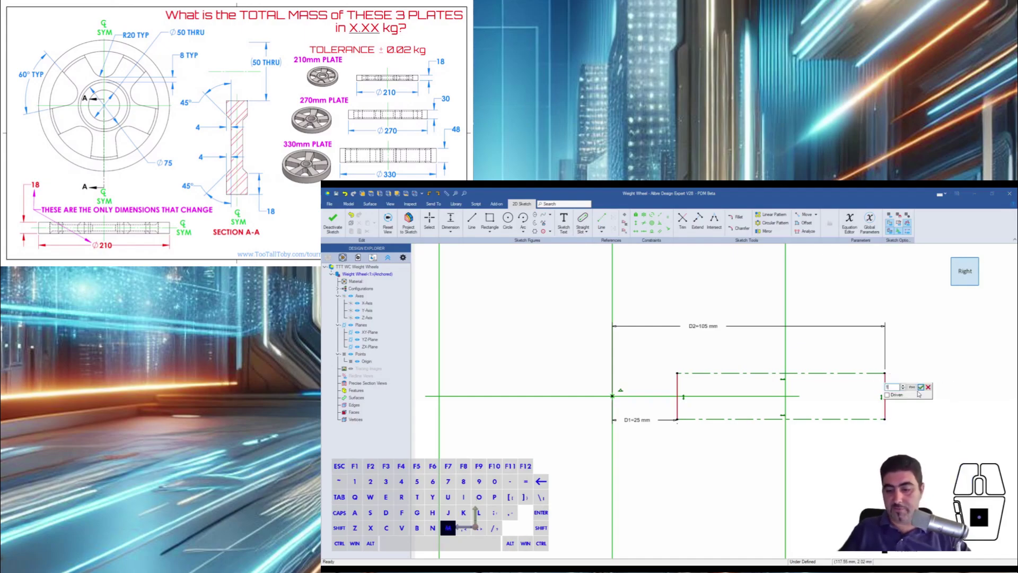
type("8")
key("Return")
key("Escape")
Step: Draw a line chain along the rectangle's upper side from inner to outer corner, with a sloped-sided recess between two flats
key("l")
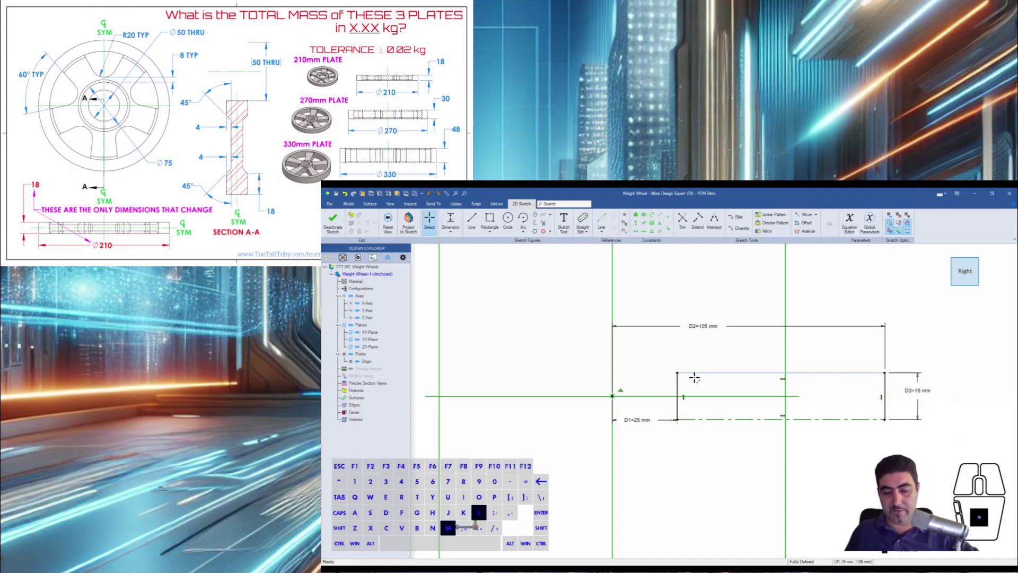
left_click(677, 373)
left_click(706, 373)
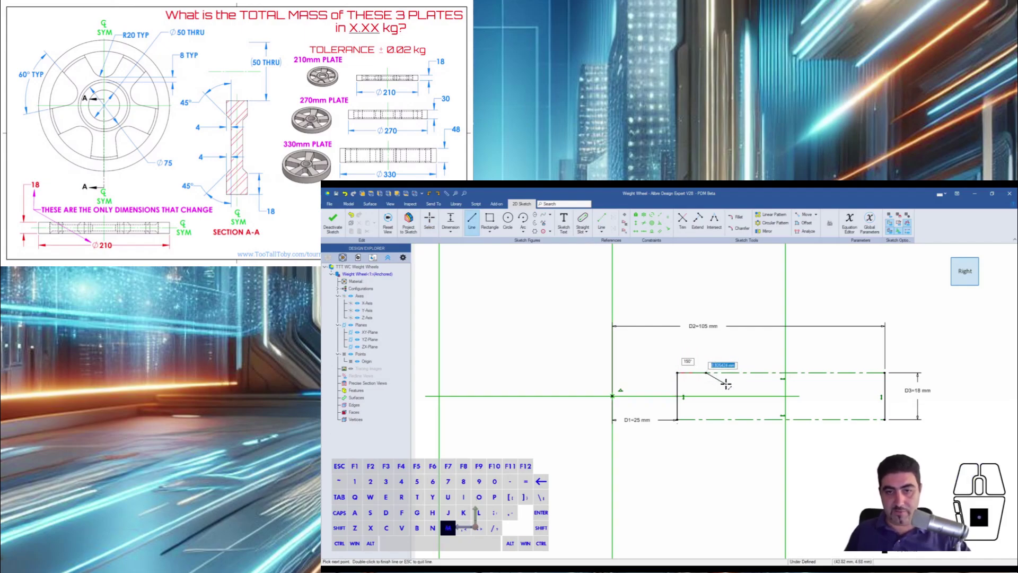
left_click(726, 384)
left_click(840, 384)
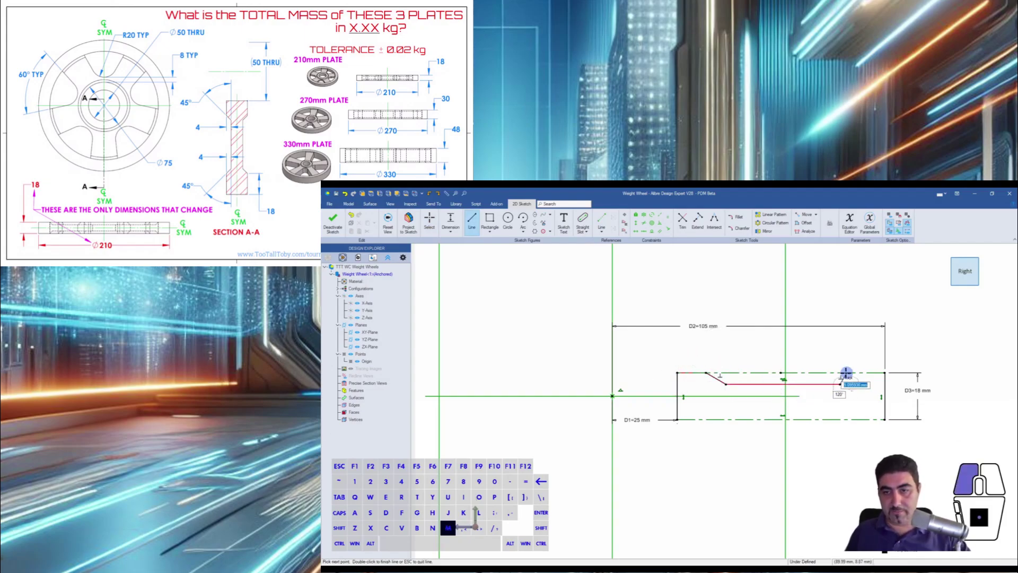
left_click(847, 373)
key("Escape")
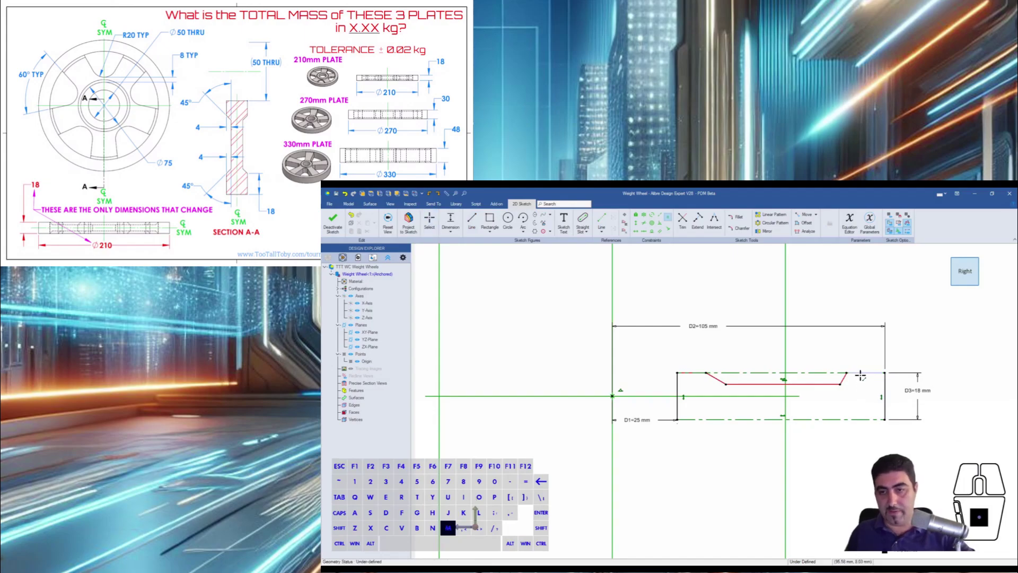
Step: Make the two upper flats equal in length and the two slanted sides of the upper recess equal
left_click(866, 373)
left_click(690, 372, "ctrl")
key("equal")
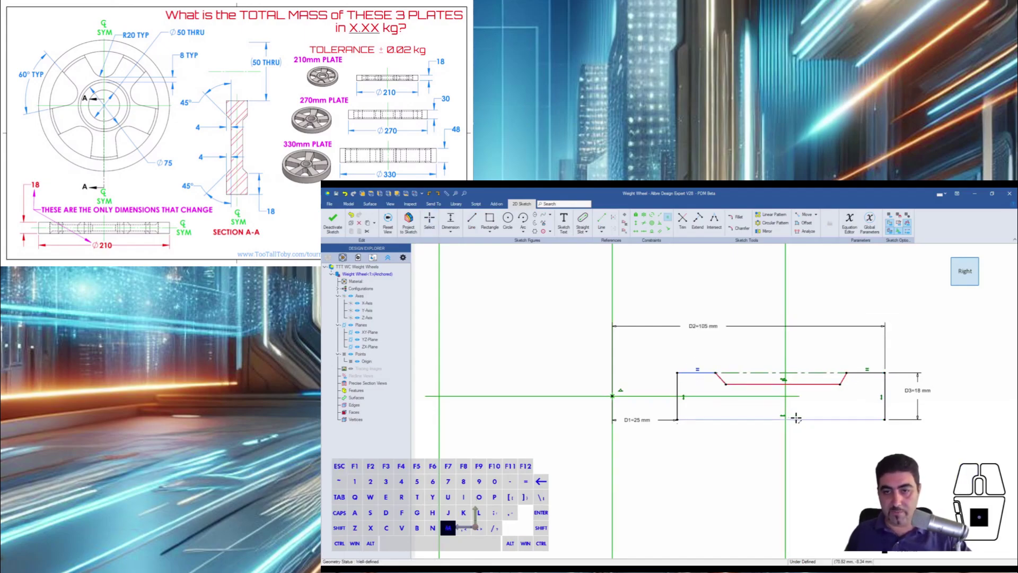
scroll(753, 382, "up", 2)
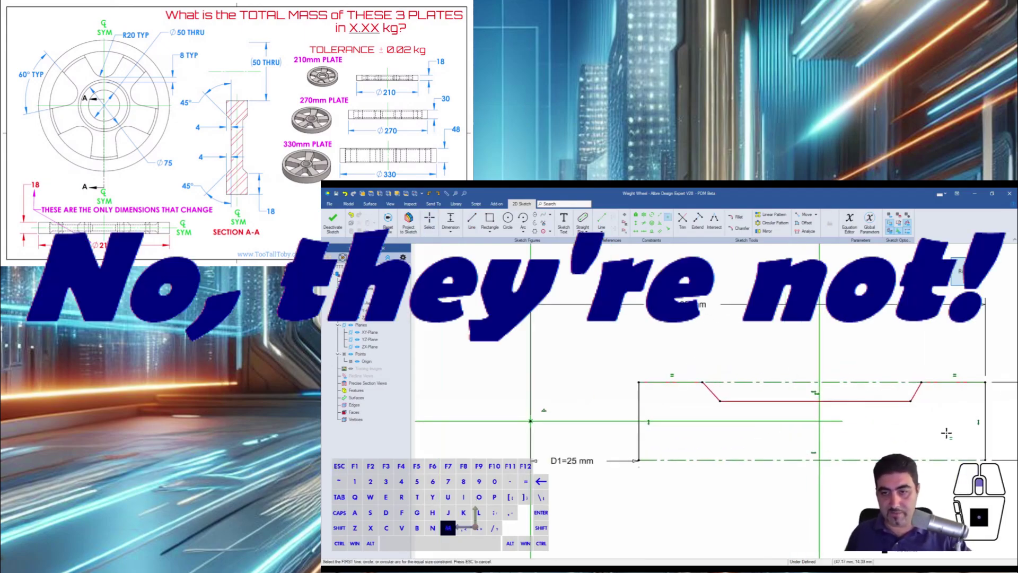
scroll(675, 397, "up", 5)
scroll(676, 397, "down", 4)
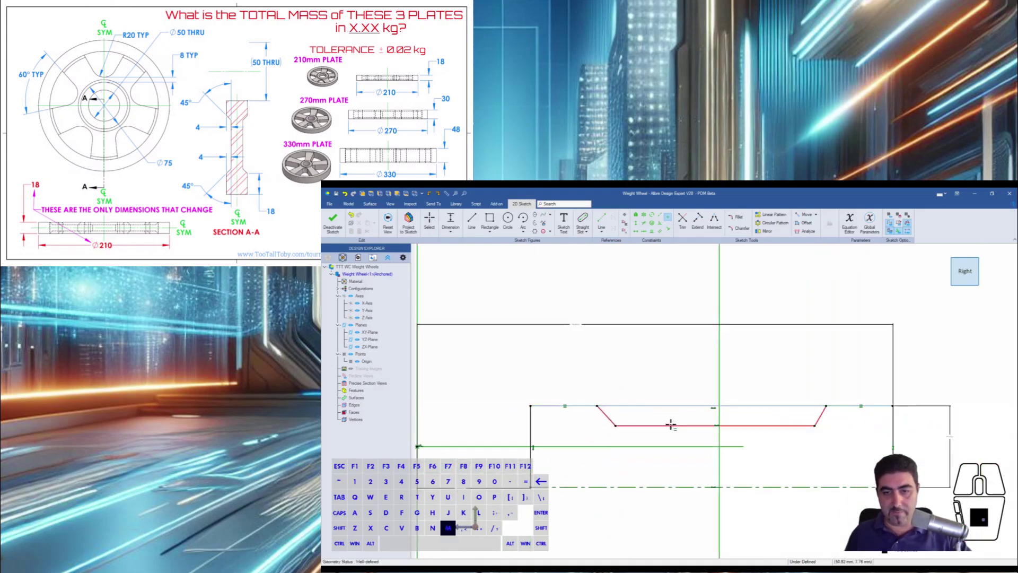
scroll(670, 424, "up", 1)
left_click(492, 367)
left_click(812, 371)
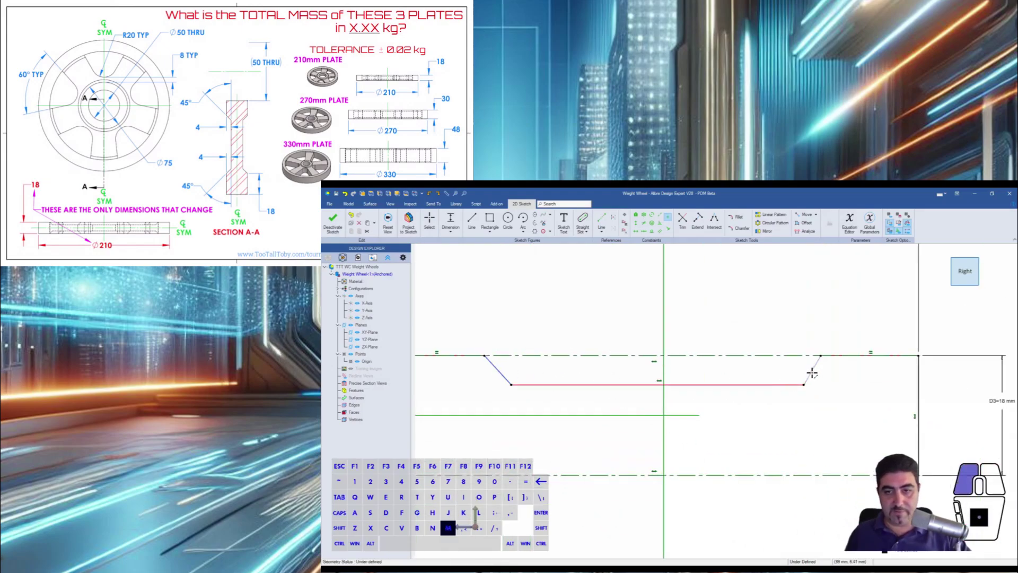
key("Escape")
Step: Dimension the angle between the upper recess's inner slanted side and its floor as 45°
key("d")
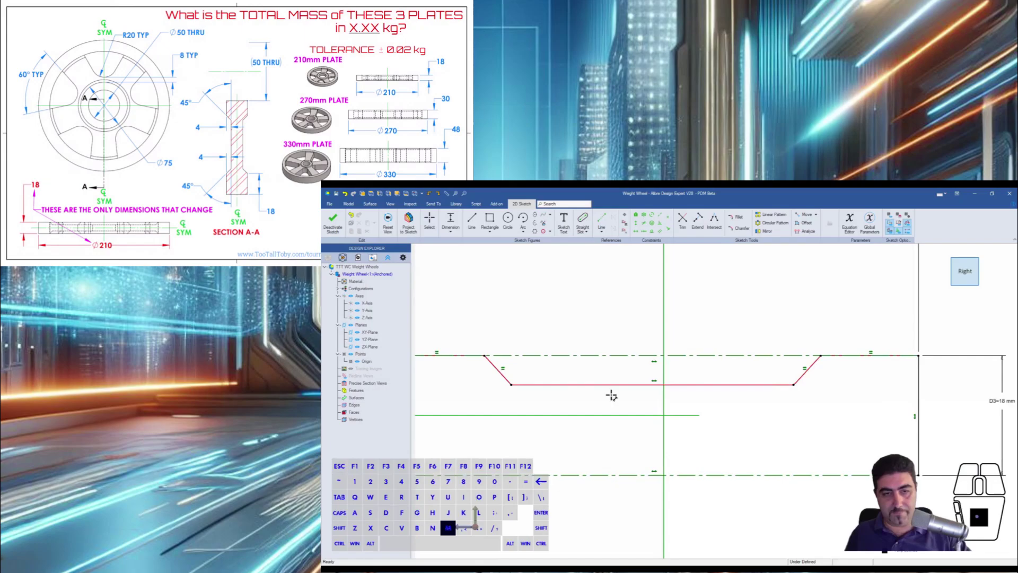
left_click(503, 375)
left_click(537, 385)
left_click(457, 378)
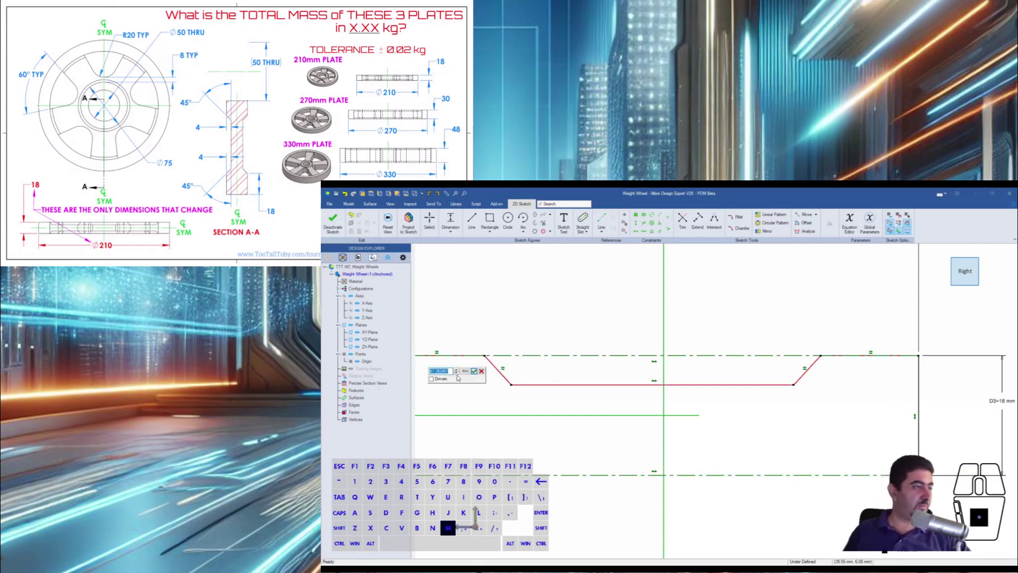
type("45")
key("Return")
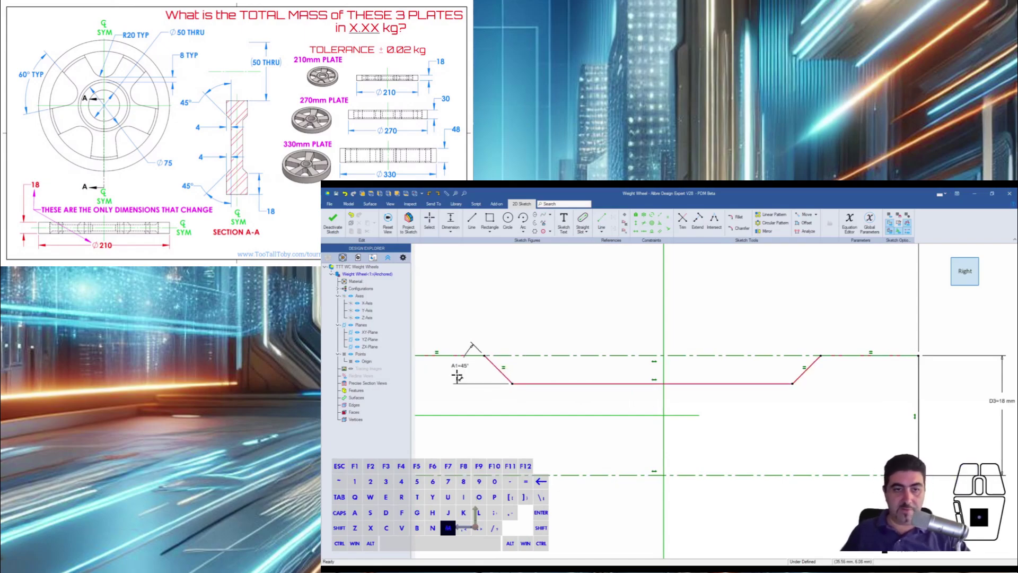
Step: Dimension the depth of the upper recess below the outer flat as 4 mm
scroll(849, 391, "down", 3)
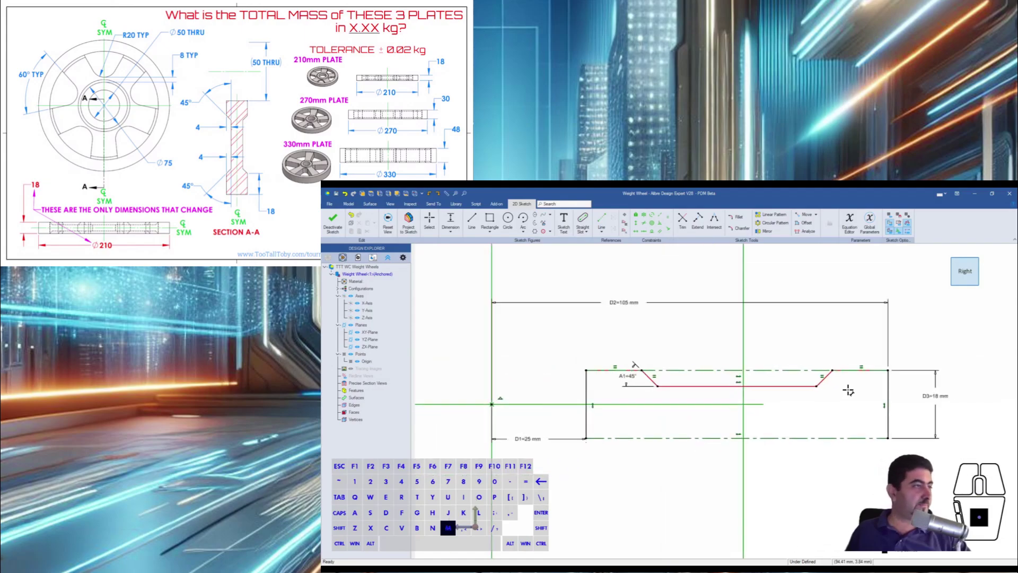
left_click(851, 369)
left_click(801, 384)
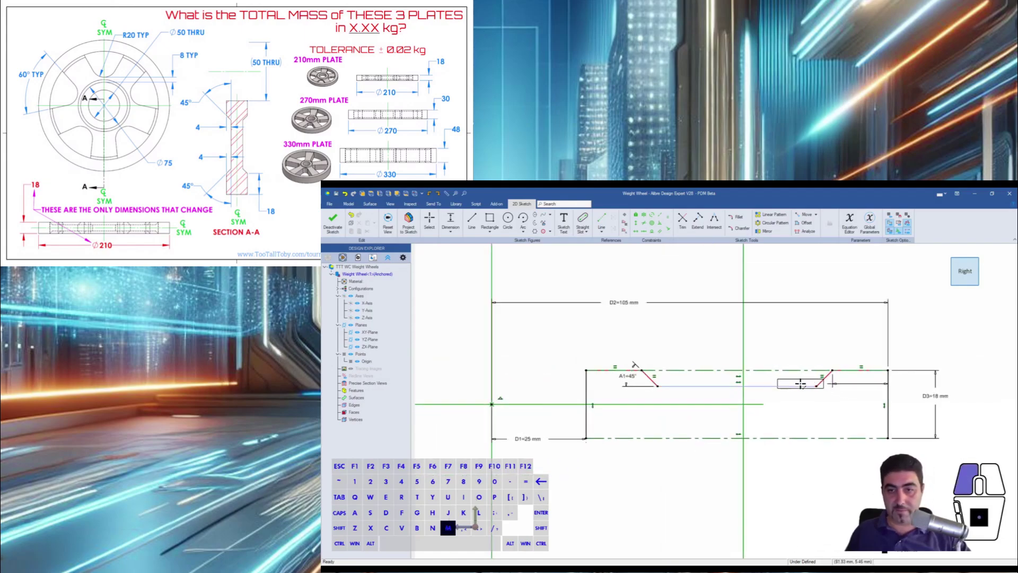
left_click(830, 343)
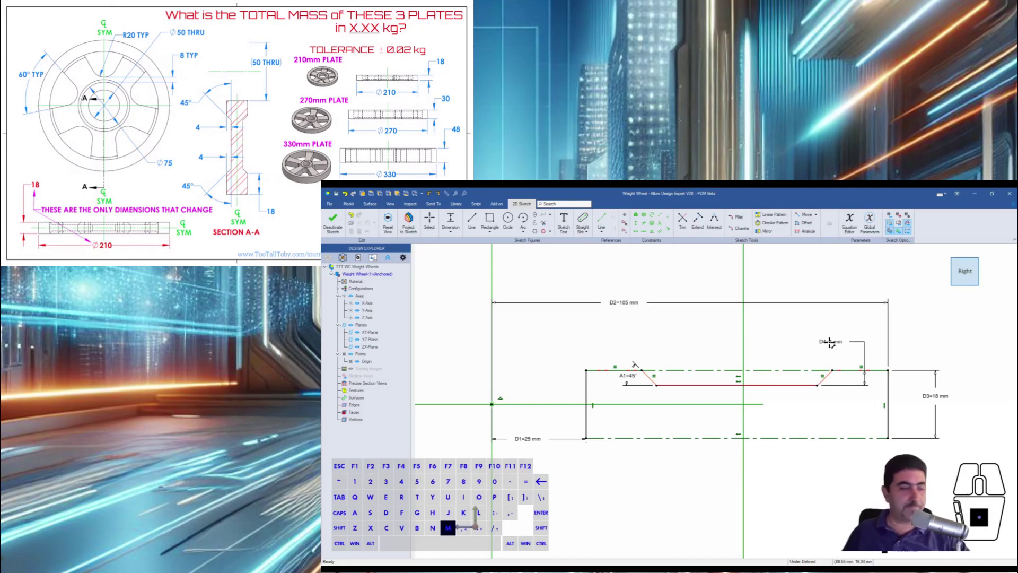
Step: Dimension the length of the inner upper flat as 18 mm
left_click(620, 369)
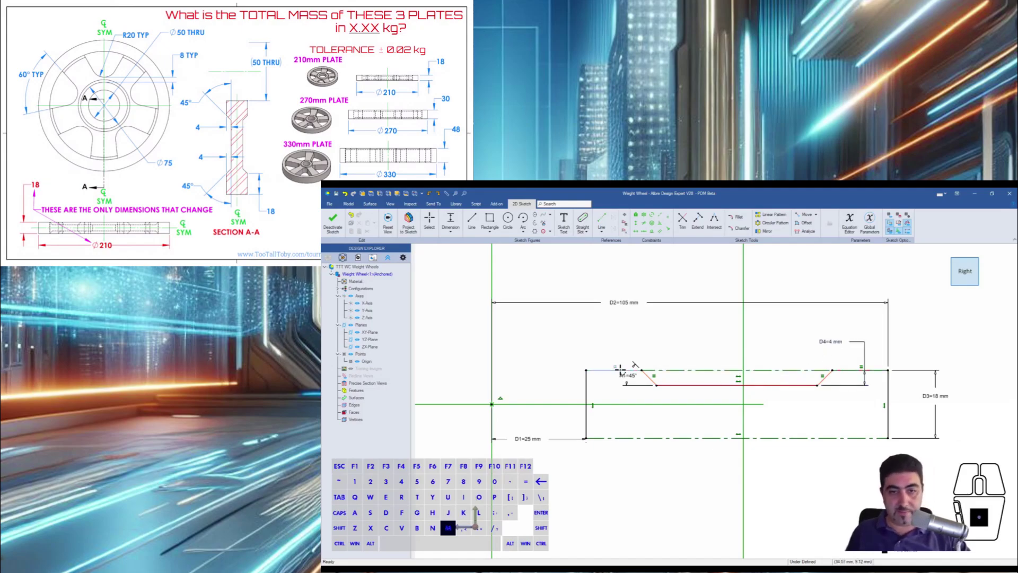
left_click(609, 344)
type("18")
key("Return")
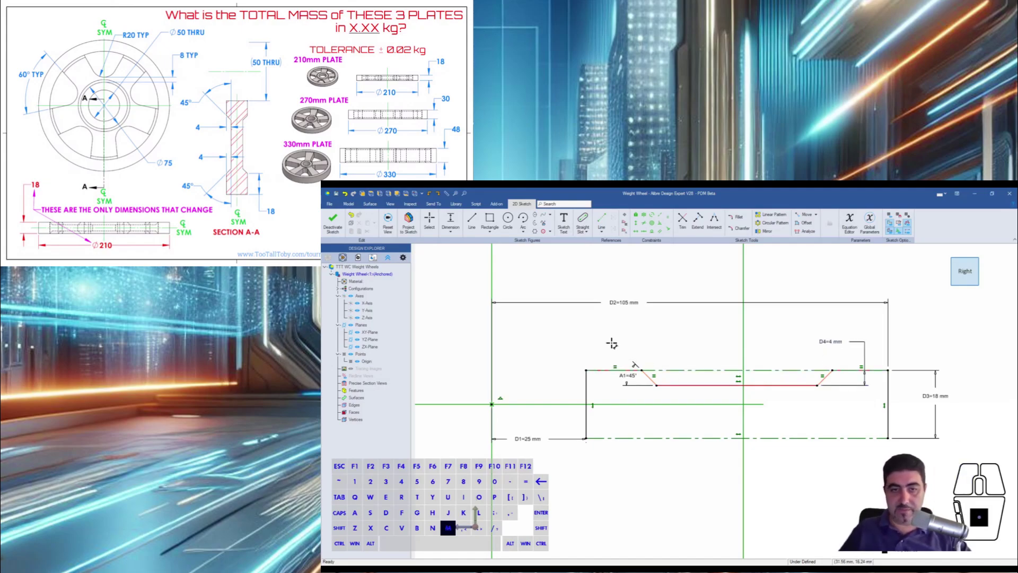
key("Escape")
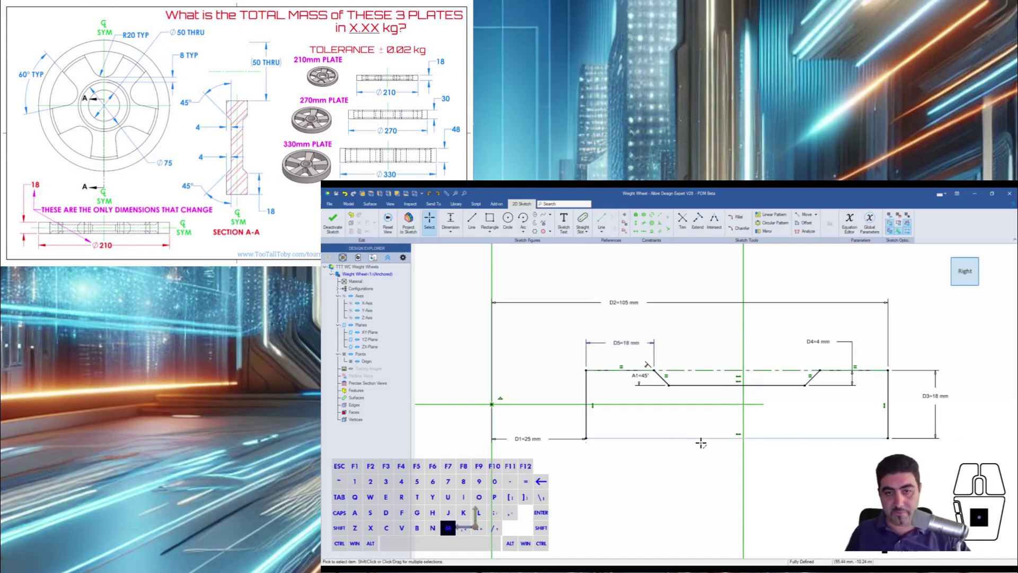
Step: Draw a matching line chain along the rectangle's lower side, with a sloped-sided recess between two flats ending at the outer corner
key("l")
left_click(585, 438)
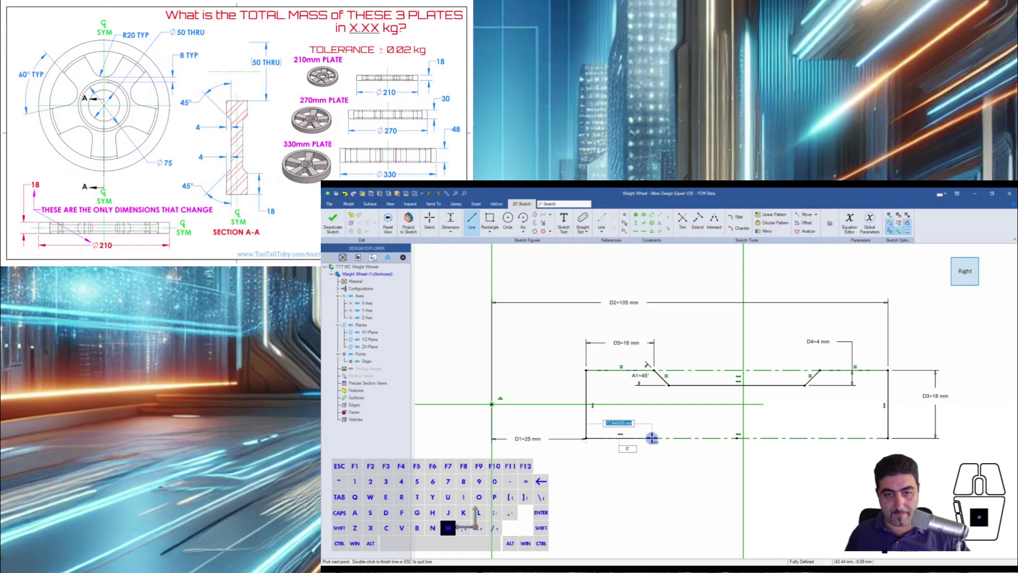
left_click(652, 438)
left_click(658, 425)
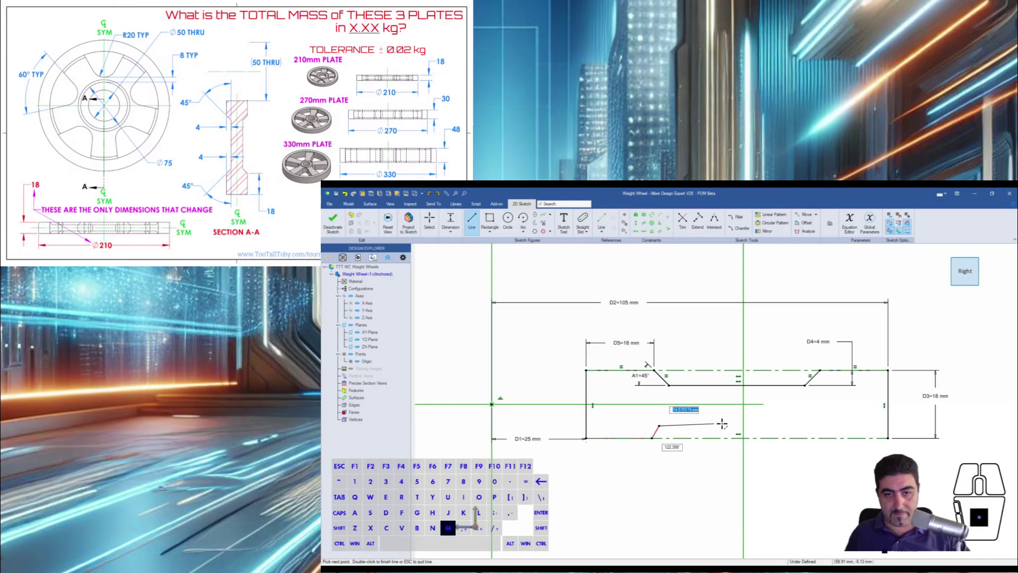
left_click(791, 425)
left_click(804, 438)
left_click(888, 438)
key("Escape")
key("Escape")
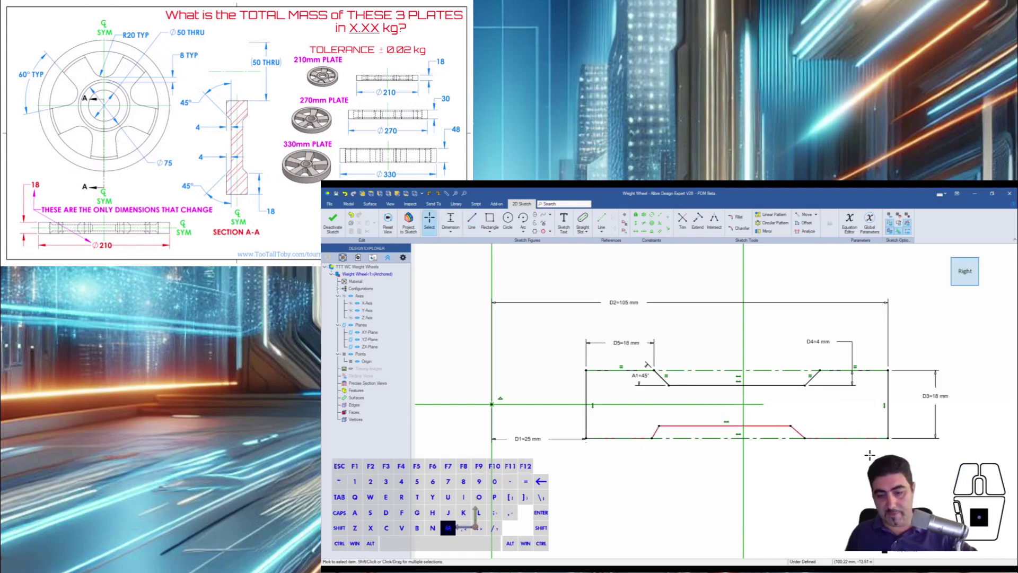
Step: Make the lower flats and recess floor equal to their upper counterparts, and the two lower slanted sides equal to each other
key("e")
left_click(861, 370)
left_click(858, 438)
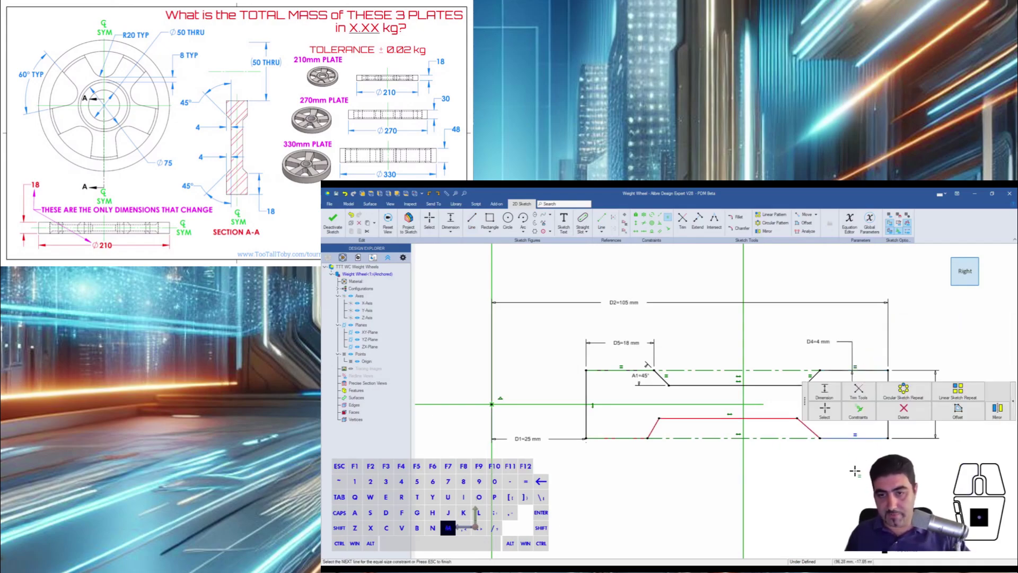
left_click(622, 439)
left_click(607, 372)
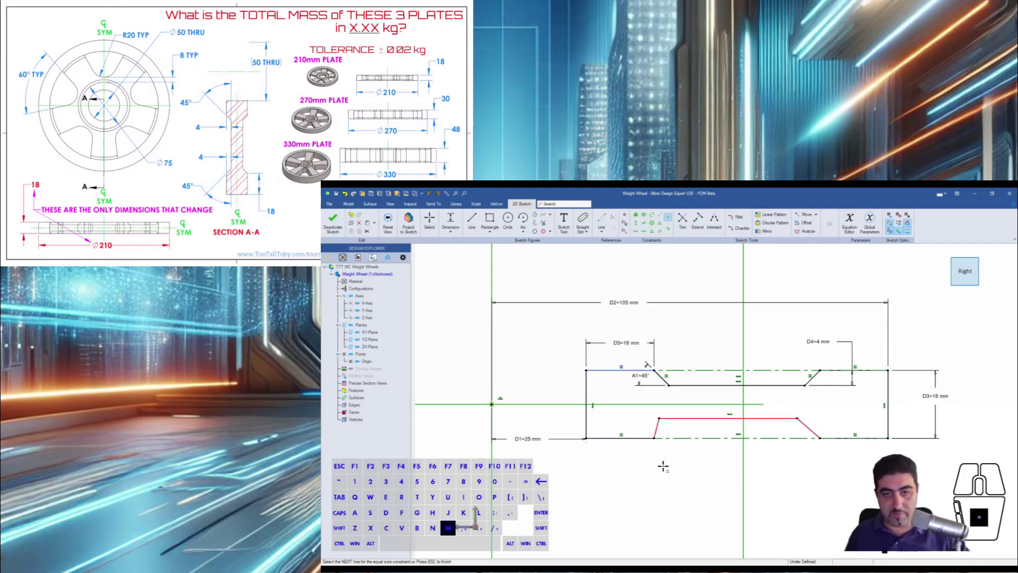
left_click(718, 418)
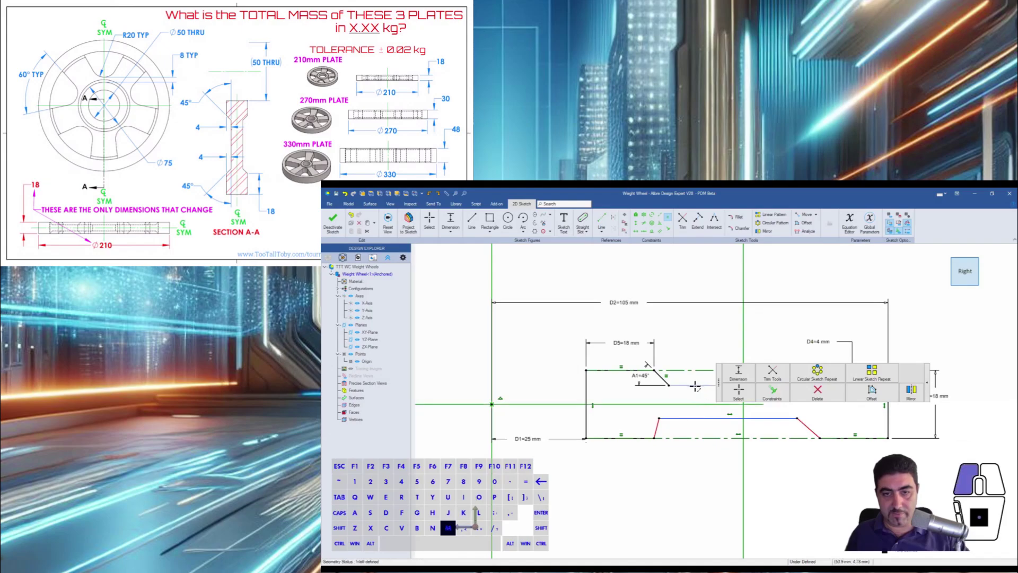
left_click(695, 384)
key("Escape")
Step: Constrain the matching corners of the upper and lower recess floors to be vertically centred on the origin
key("m")
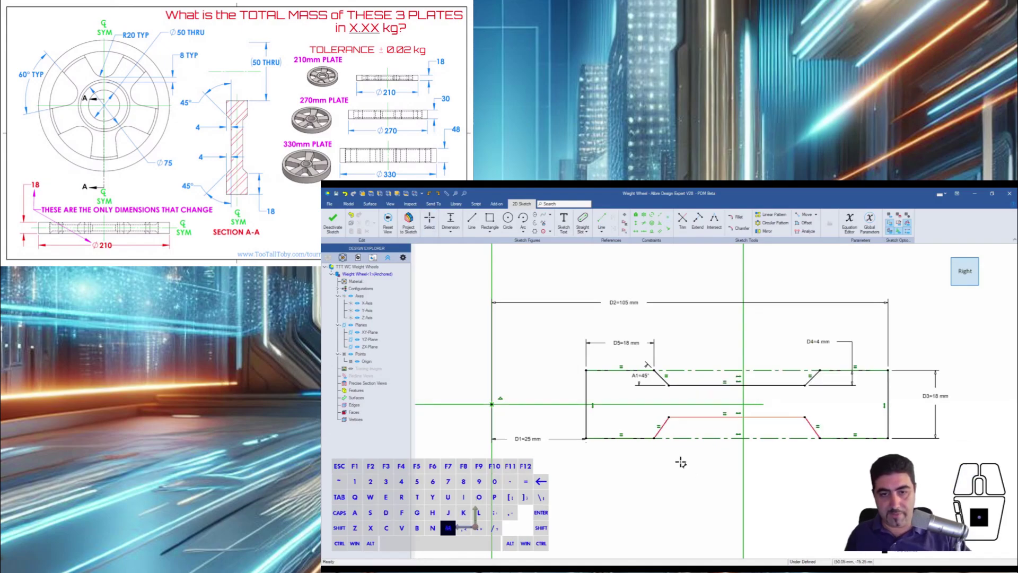
left_click(678, 402)
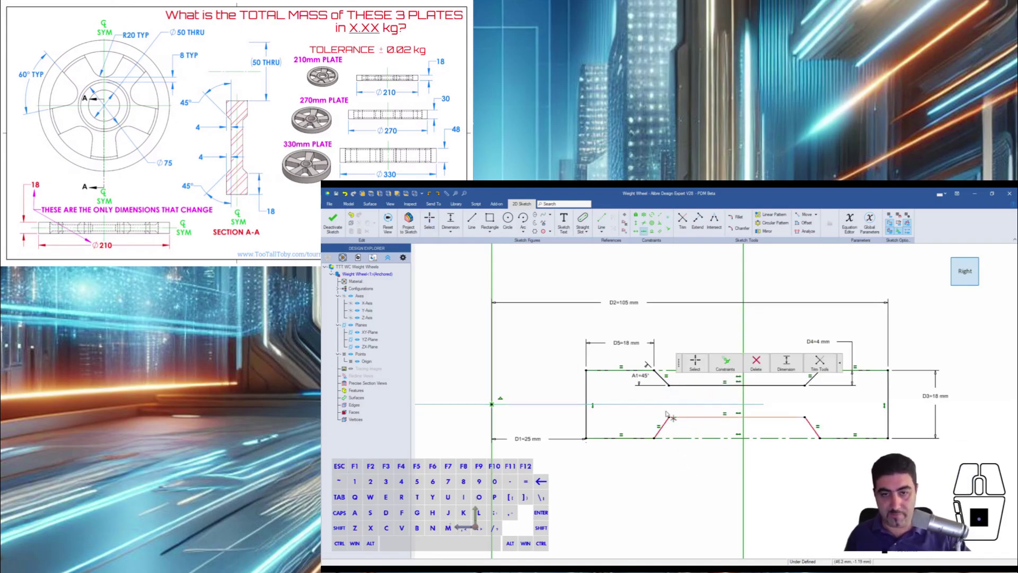
left_click(492, 404)
key("Escape")
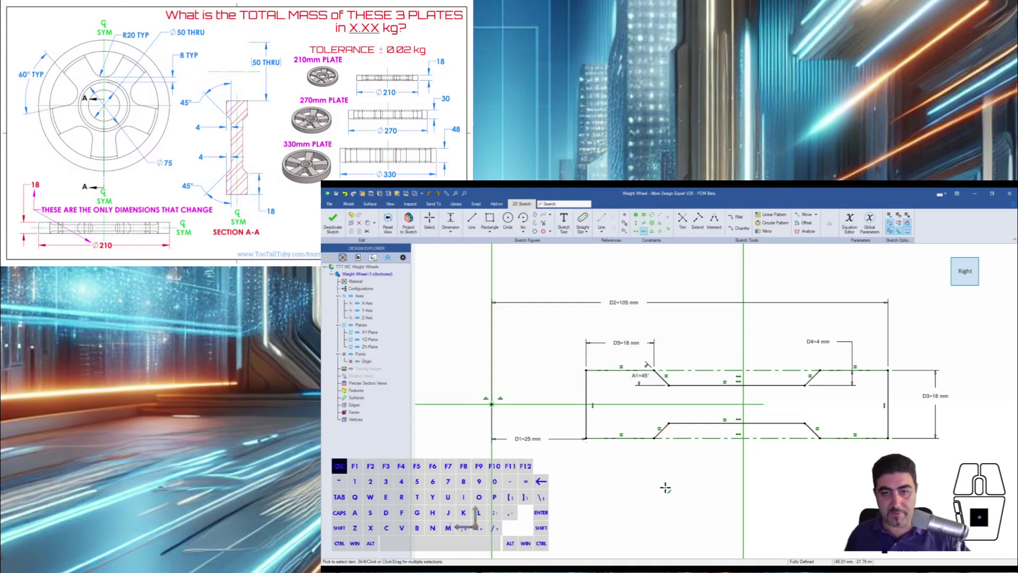
Step: Revolve the wheel's cross-section sketch 360° about the Y axis as a solid boss
scroll(780, 443, "down", 2)
scroll(780, 443, "down", 2)
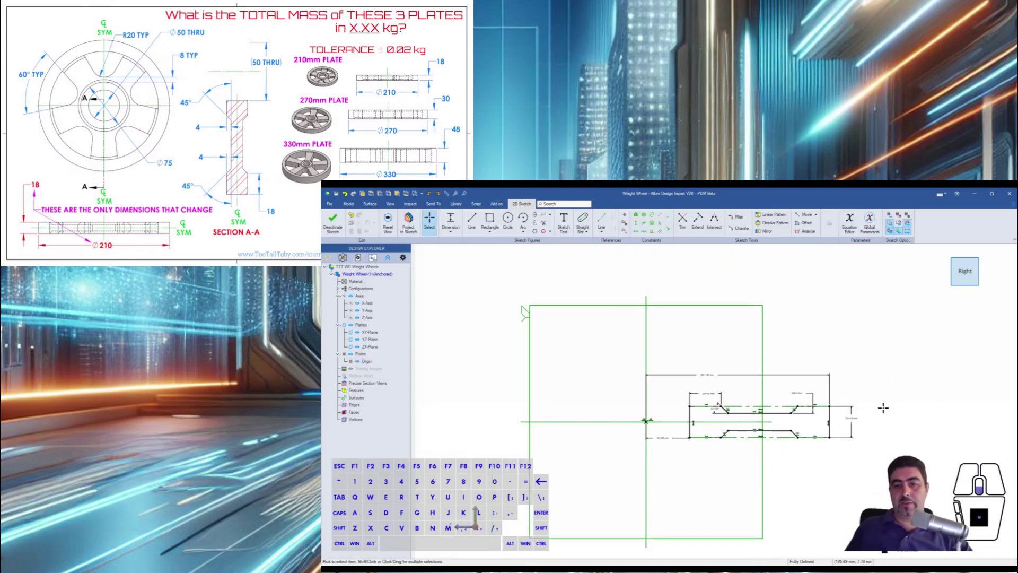
scroll(882, 409, "down", 2)
scroll(759, 453, "up", 3)
key("space")
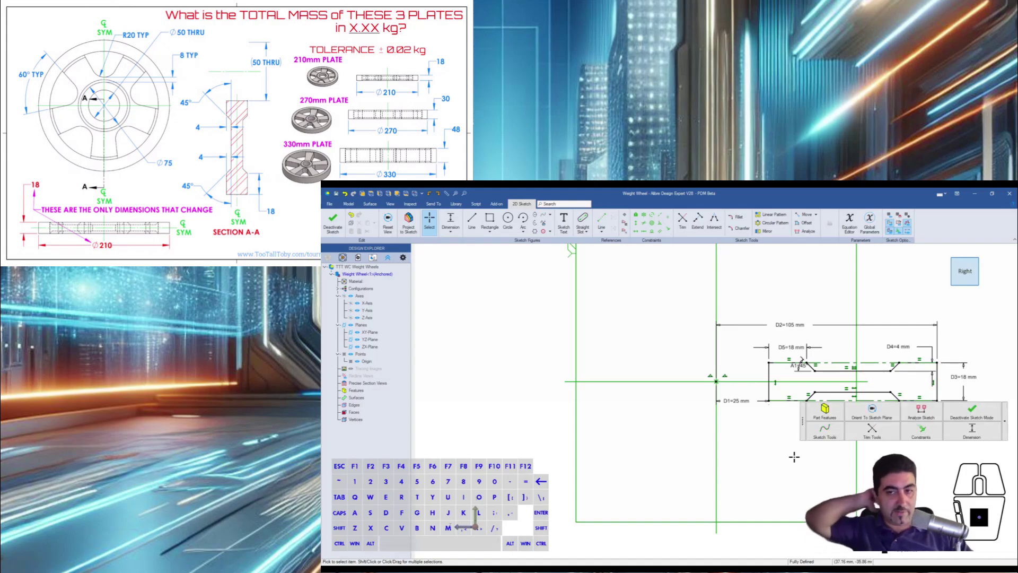
left_click(824, 411)
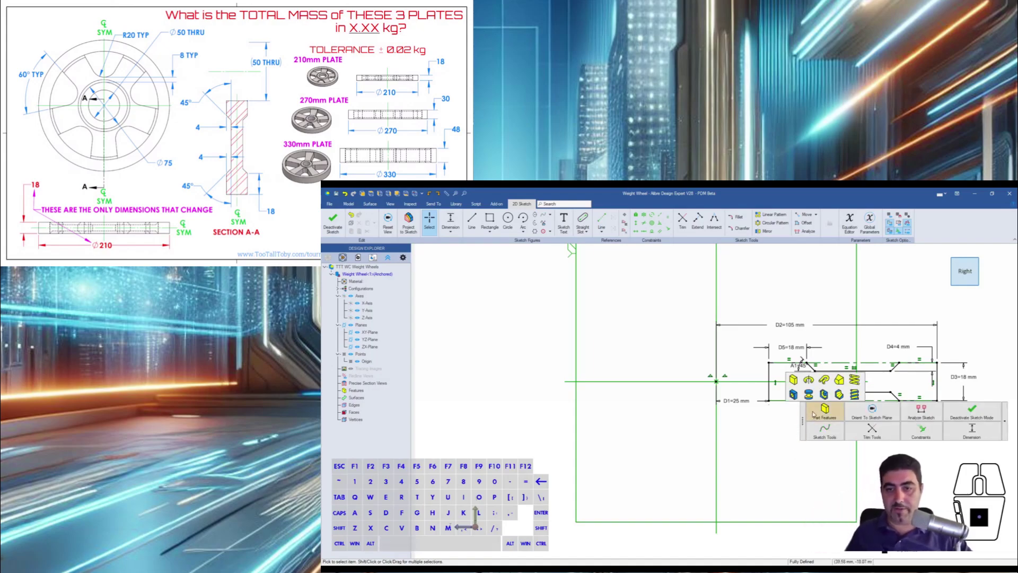
left_click(811, 386)
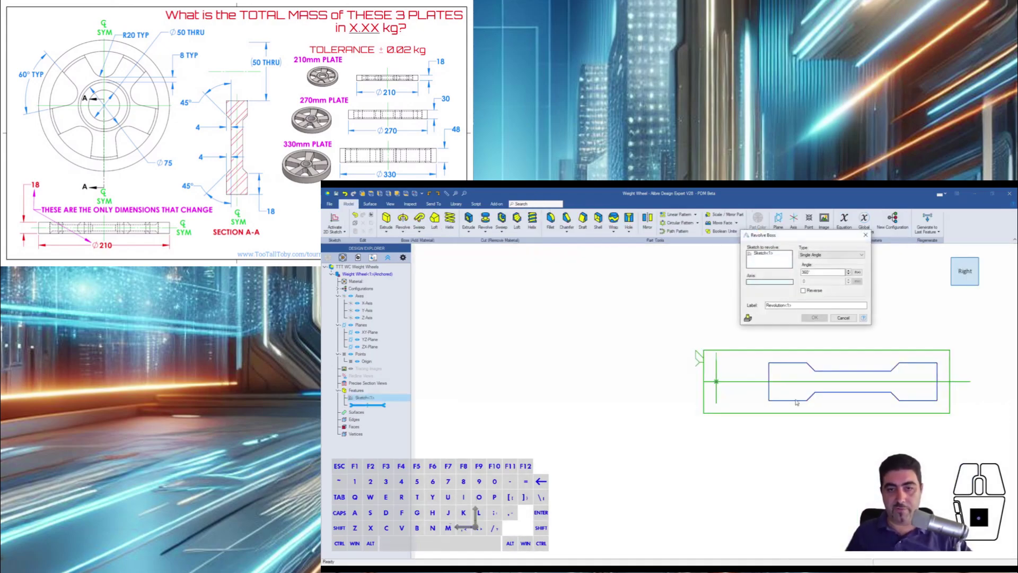
left_click(717, 365)
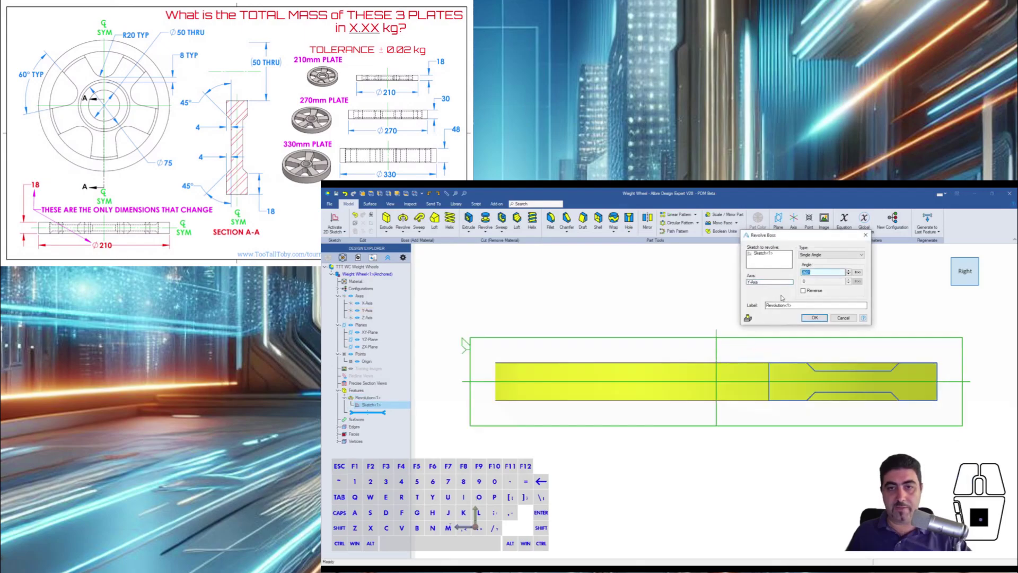
left_click(815, 318)
Step: Check the diameters of the recess's outer edge and the hub's raised edge on the revolved wheel
middle_click_drag(798, 313, 804, 324)
scroll(820, 371, "down", 4)
middle_click_drag(775, 361, 779, 378)
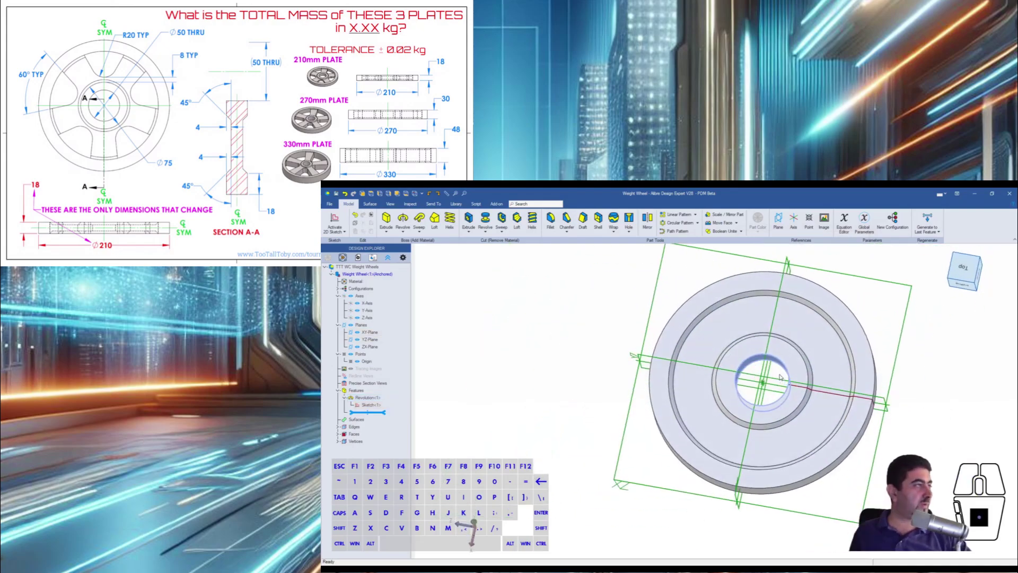
scroll(800, 290, "up", 3)
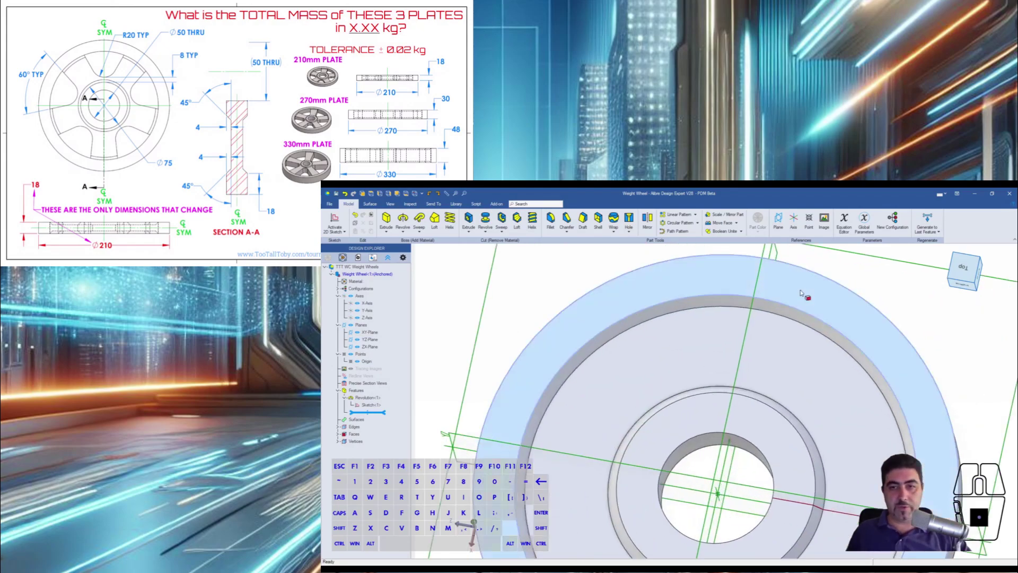
left_click(738, 300)
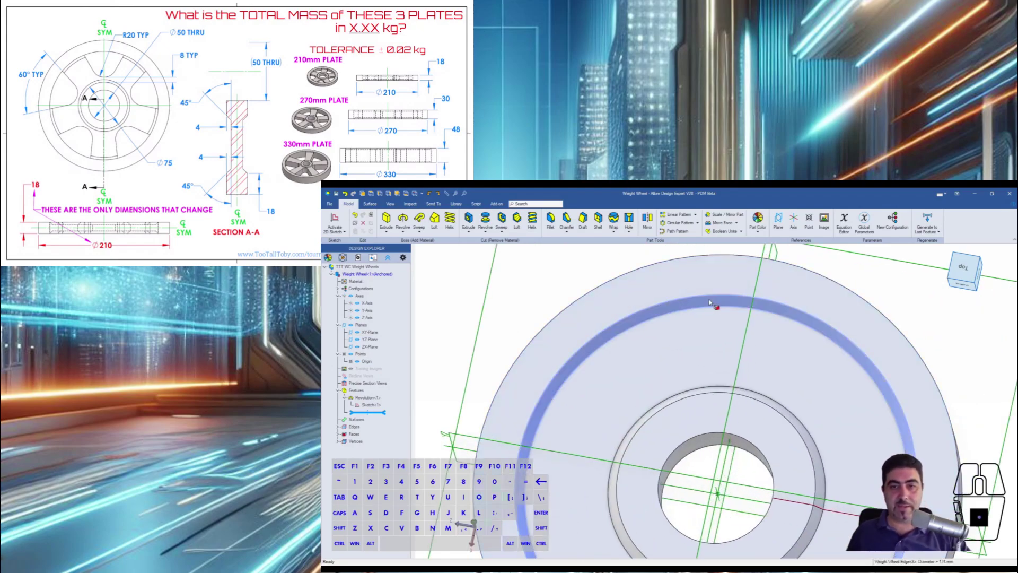
scroll(713, 300, "down", 3)
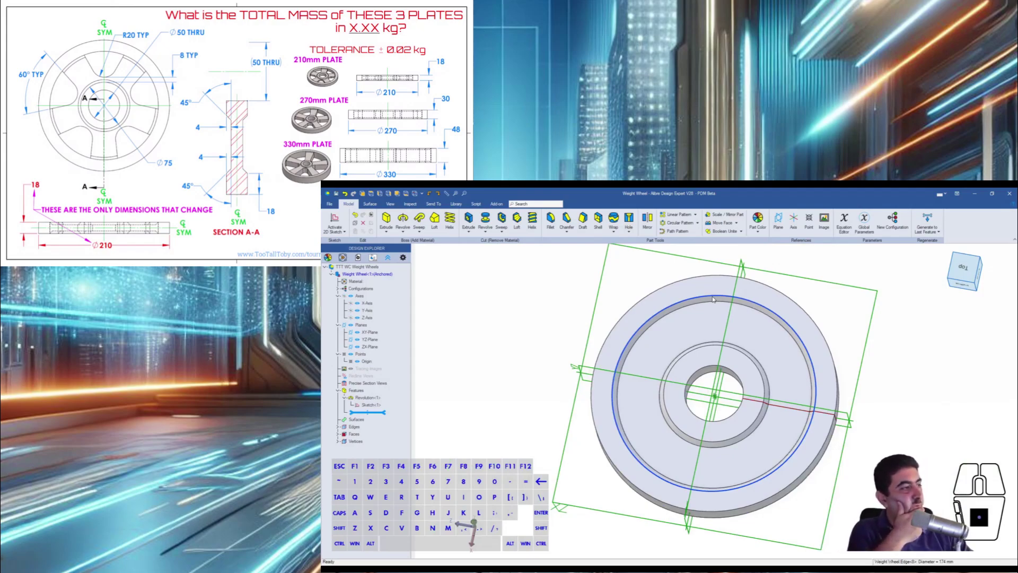
left_click(692, 353)
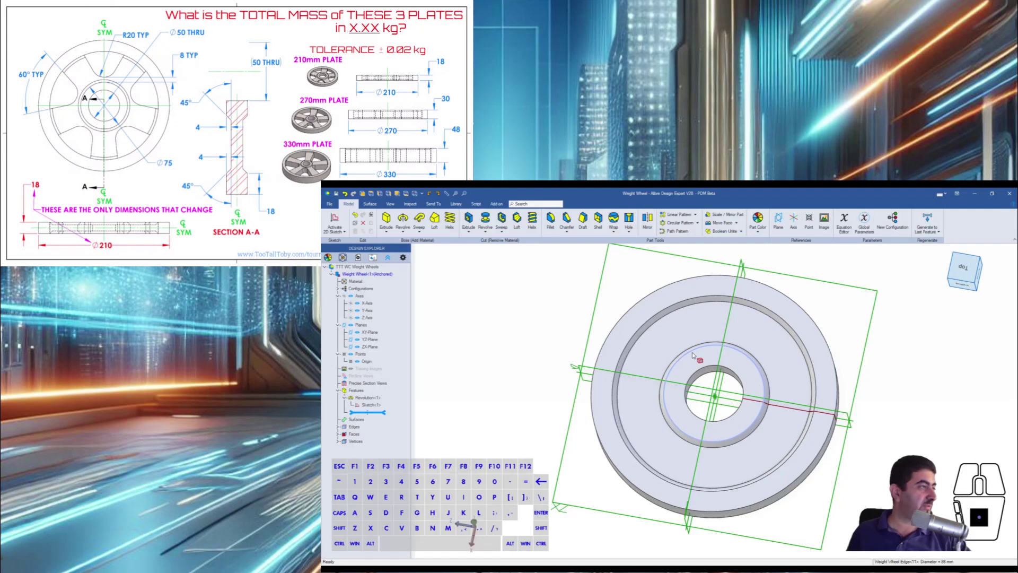
left_click(693, 355)
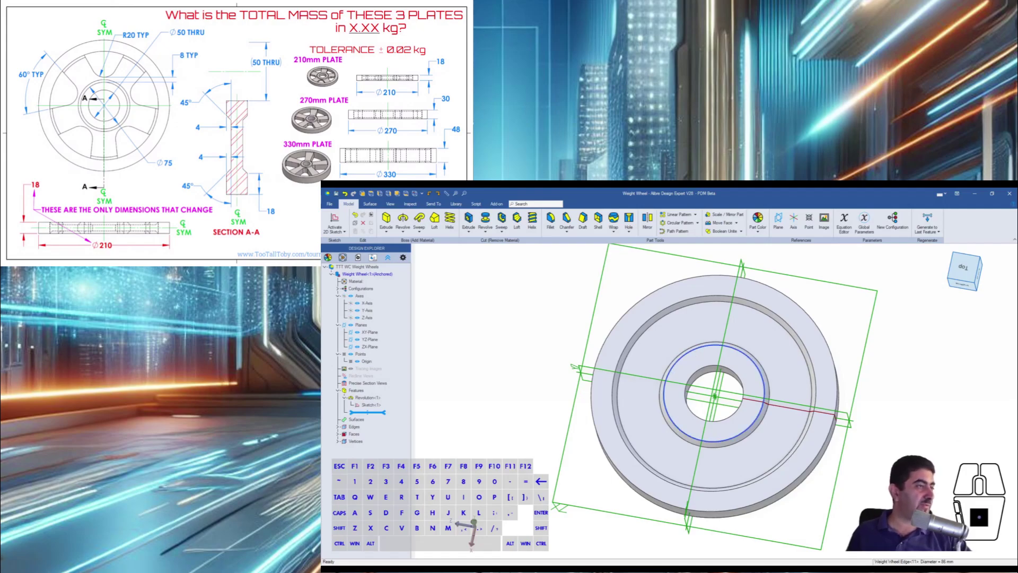
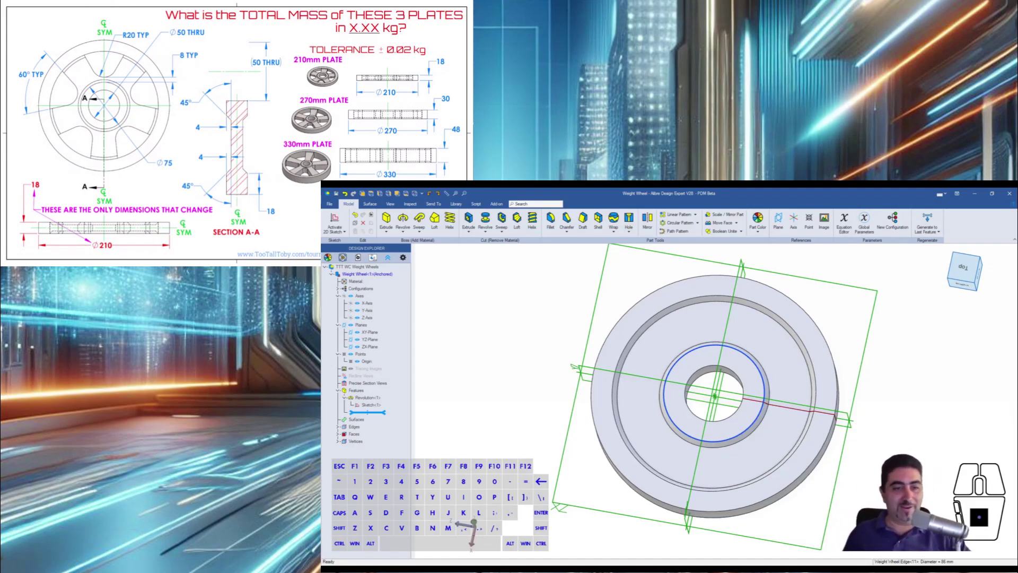
Step: Reopen the revolved profile's sketch and delete the equal constraint linking the inner and outer upper flats
right_click(378, 405)
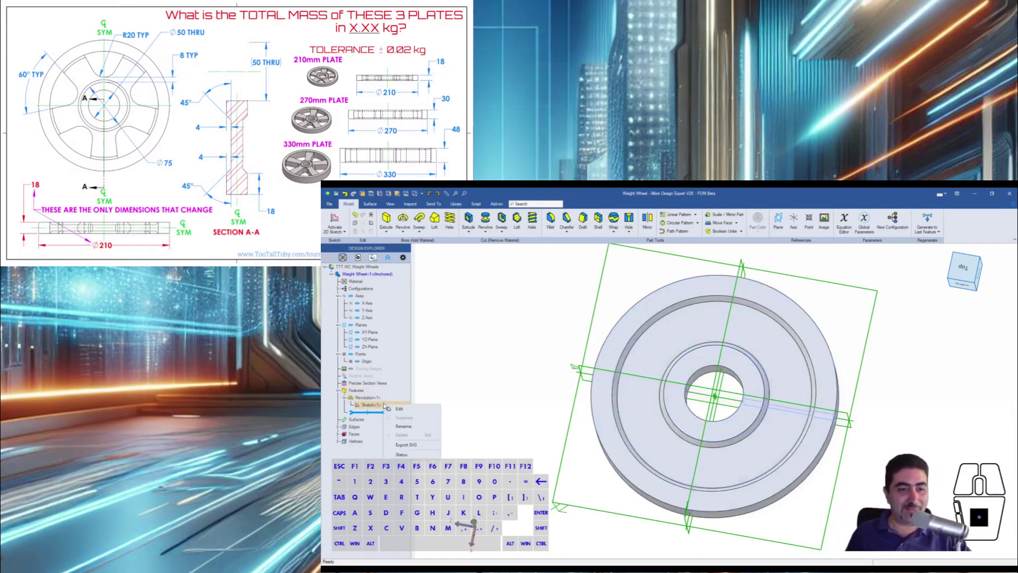
left_click(408, 408)
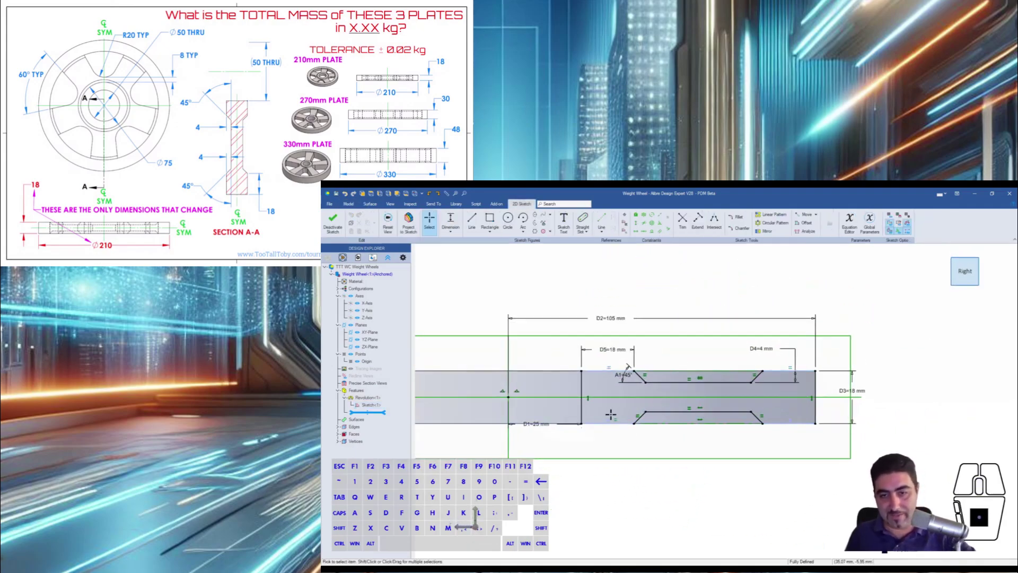
key("Delete")
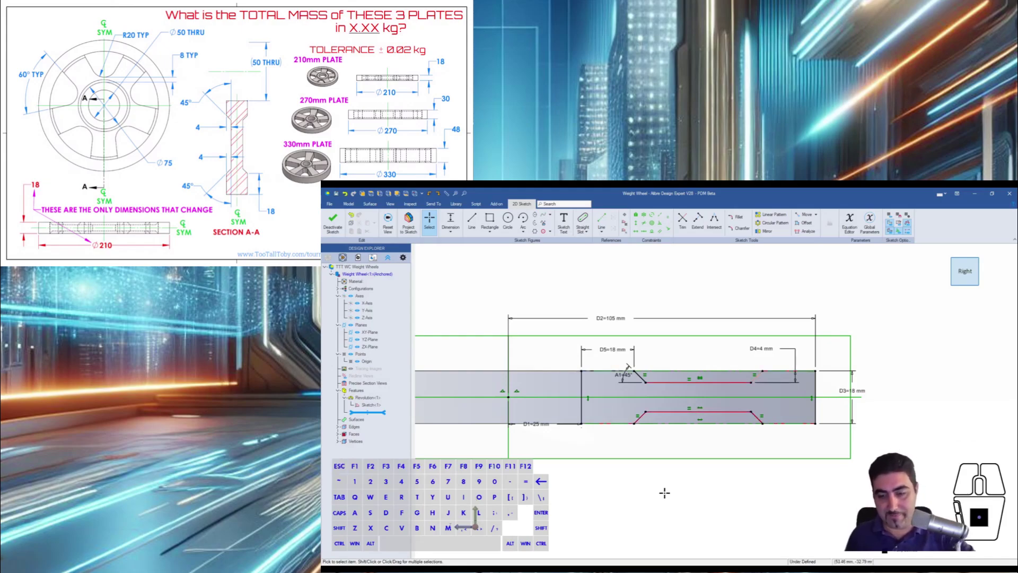
mouse_move(764, 371)
left_mouse_down()
mouse_move(723, 371)
mouse_move(775, 371)
mouse_move(760, 371)
left_mouse_up()
Step: Dimension the length of the outer lower flat as 18 mm
key("d")
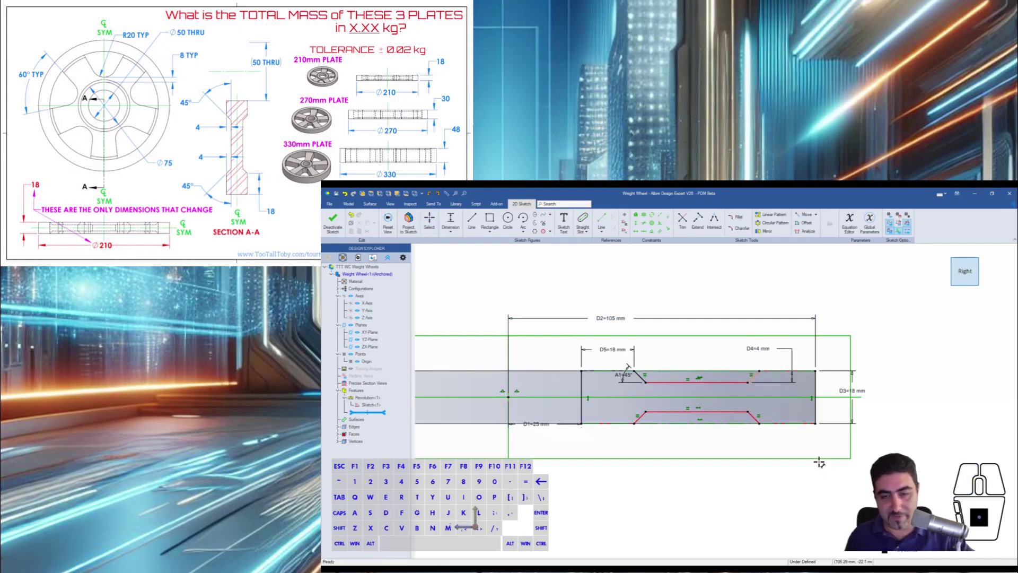
left_click(798, 424)
left_click(797, 439)
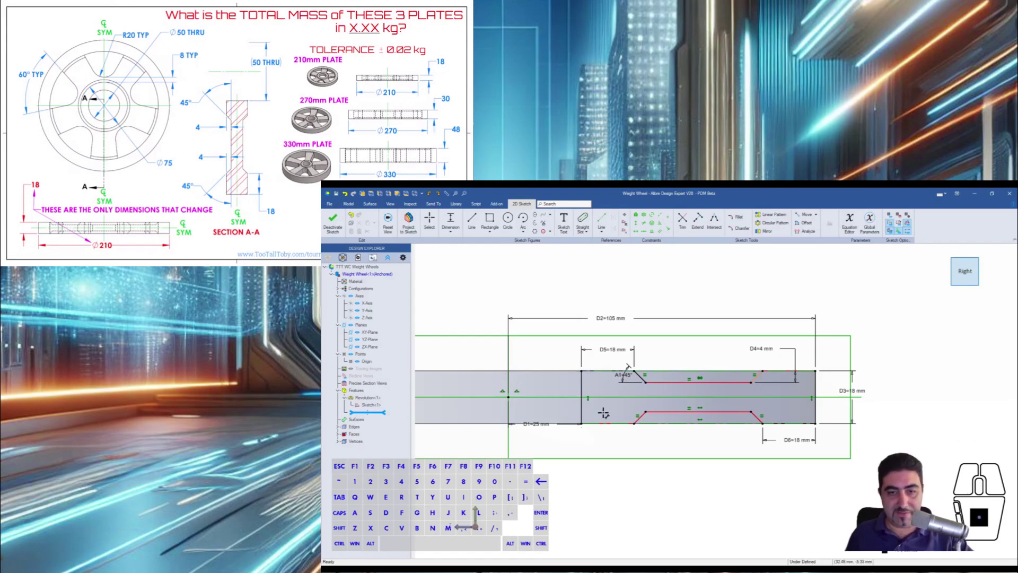
Step: Constrain the inner end corners of the upper and lower recesses to be vertically aligned with each other
key("shift+v")
left_click(634, 371)
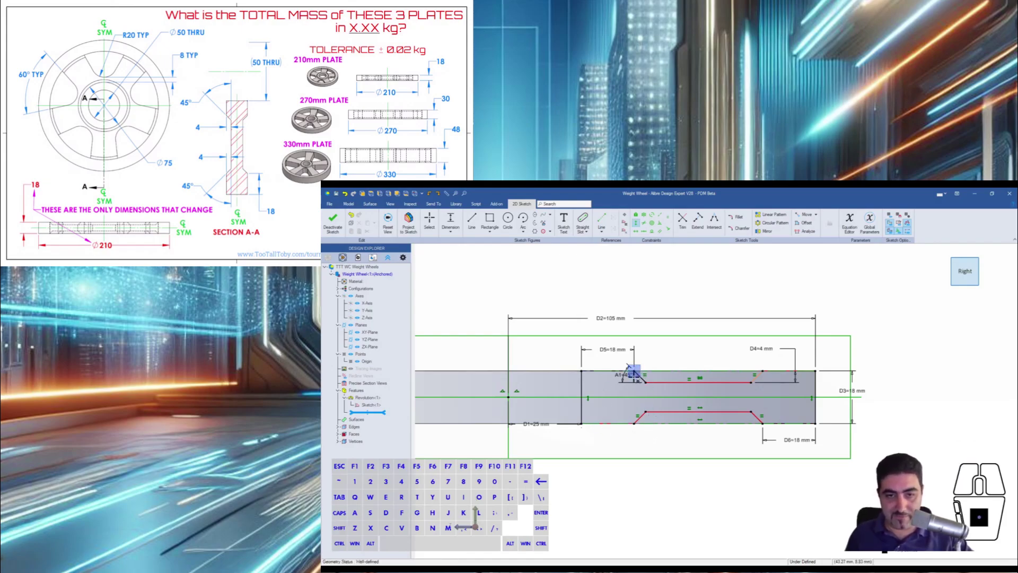
left_click(632, 424)
key("Escape")
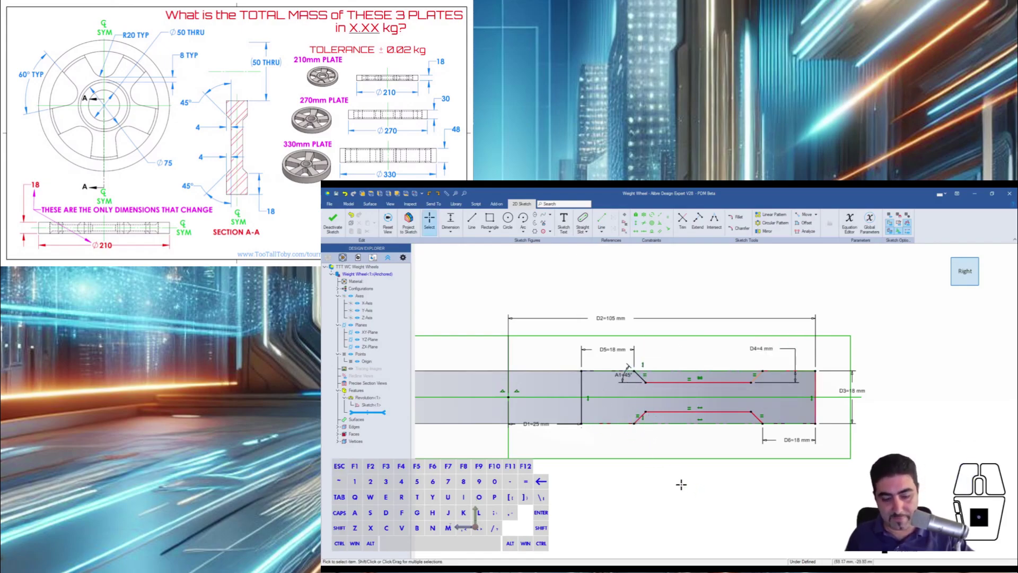
key("d")
left_click(635, 423)
left_click(508, 397)
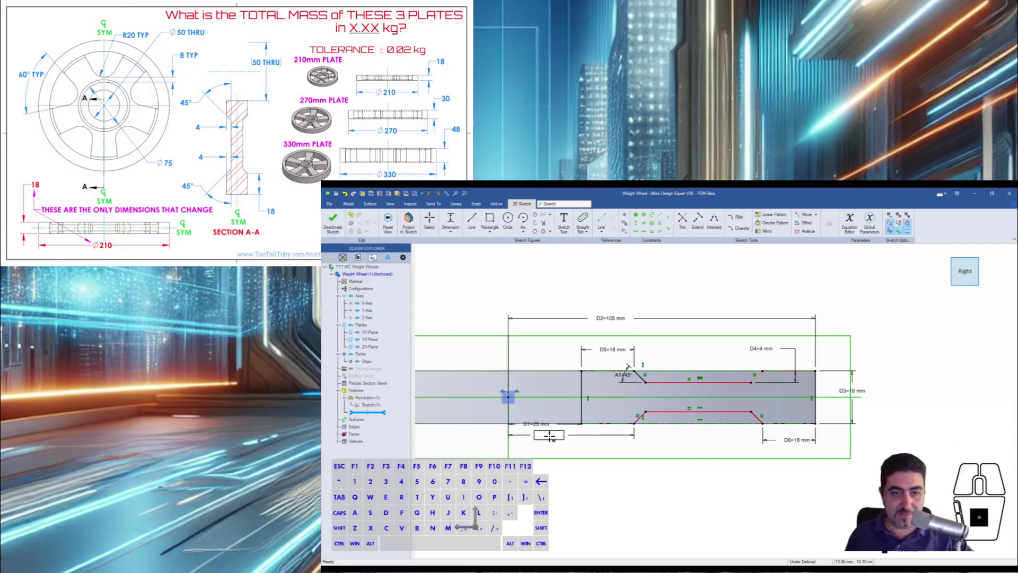
left_click(549, 440)
key("Escape")
key("Escape")
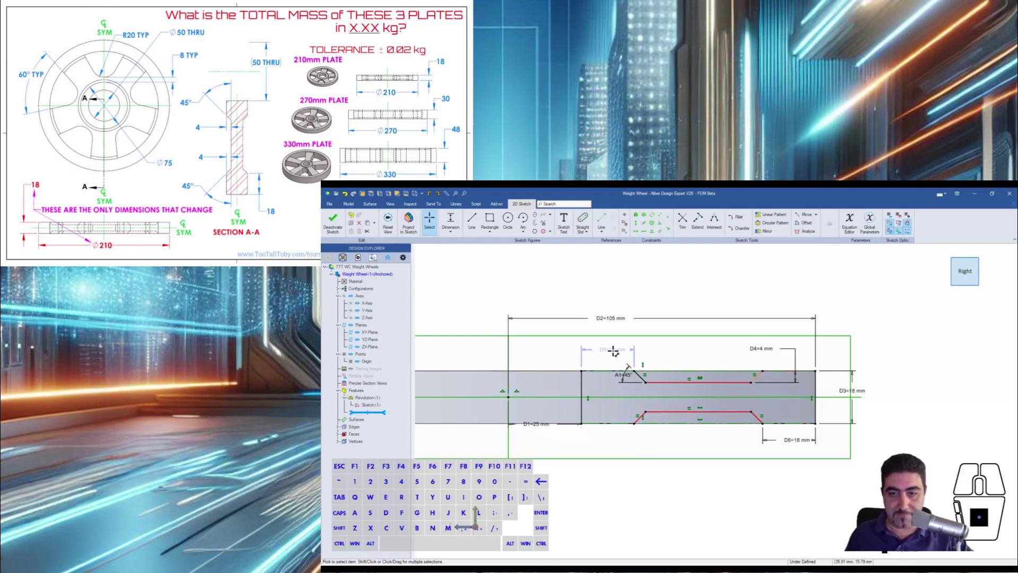
Step: Delete the inner upper flat's 18 mm dimension and dimension the lower recess's inner end corner 37.5 mm from the origin
key("Delete")
key("d")
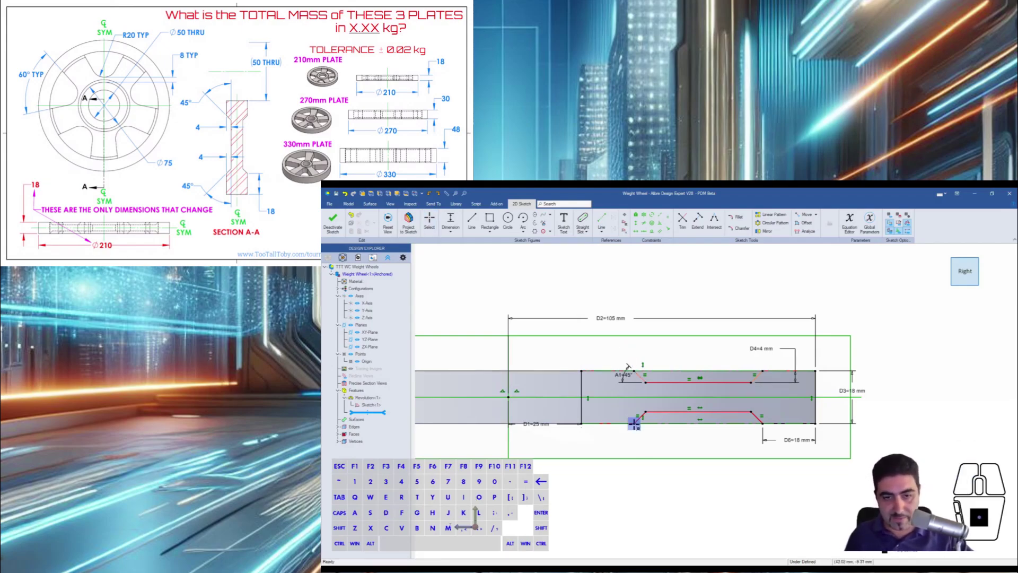
left_click(508, 396)
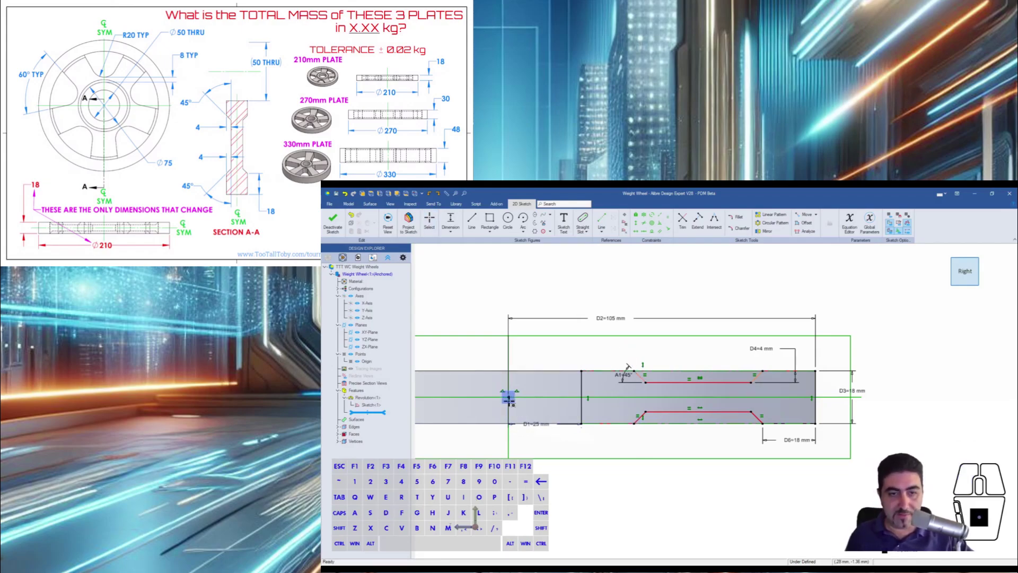
left_click(553, 444)
type("37.5")
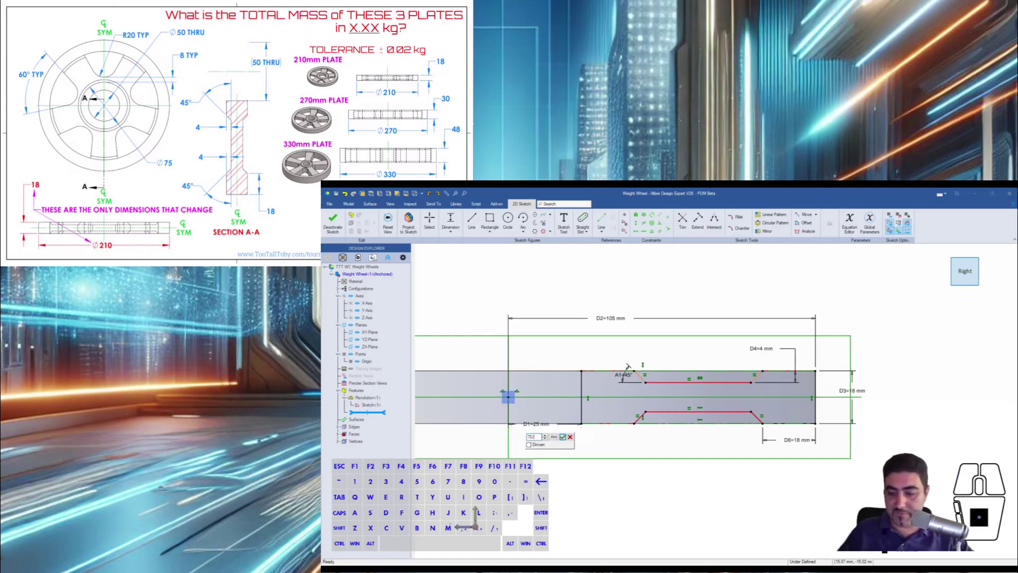
key("Return")
key("Escape")
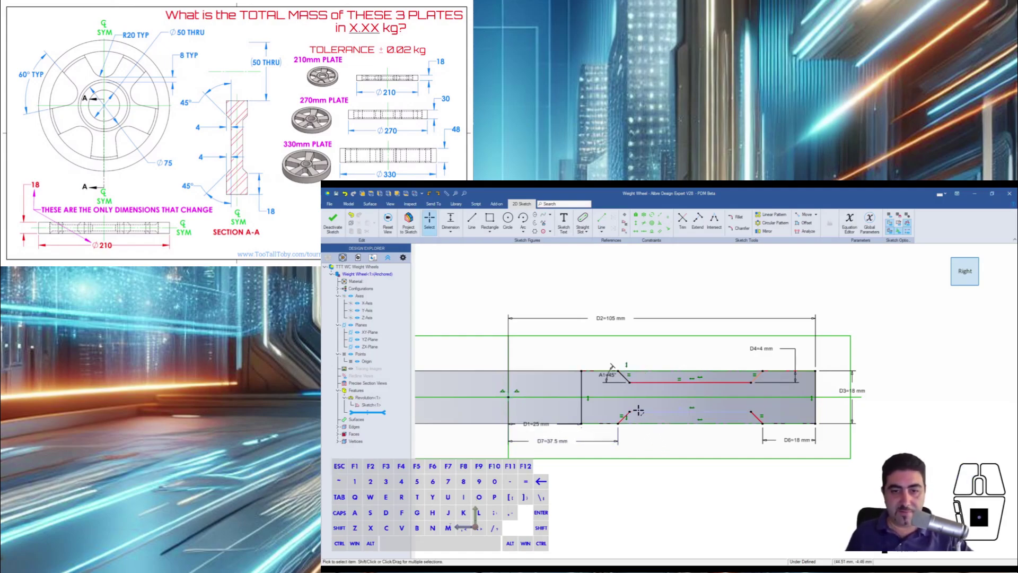
Step: Align the inner corners of the upper and lower recess floors vertically and finish editing the profile sketch
mouse_move(645, 412)
left_mouse_down()
mouse_move(639, 419)
mouse_move(641, 403)
mouse_move(629, 413)
left_mouse_up()
left_click(629, 409)
key("Escape")
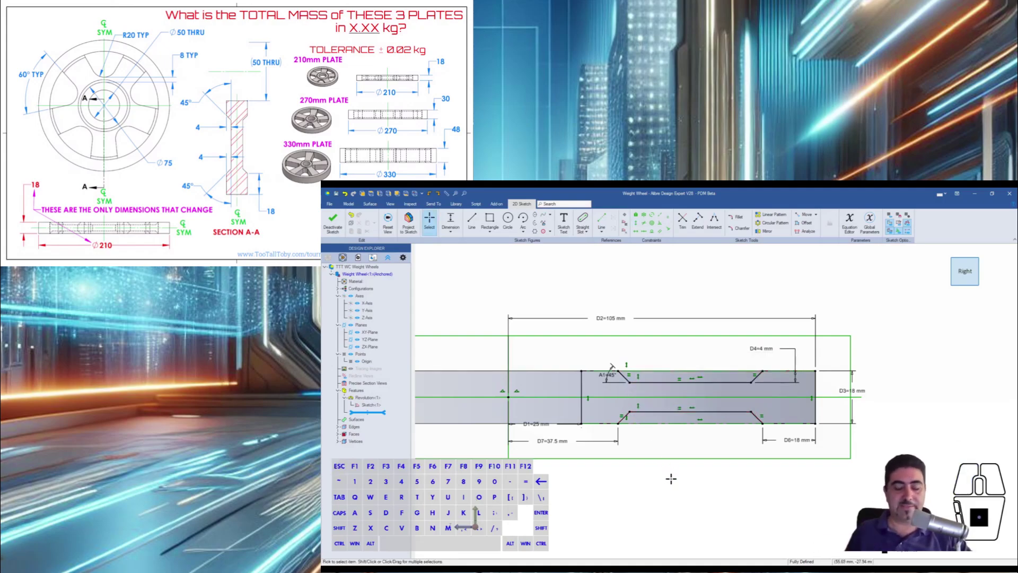
left_click(334, 223)
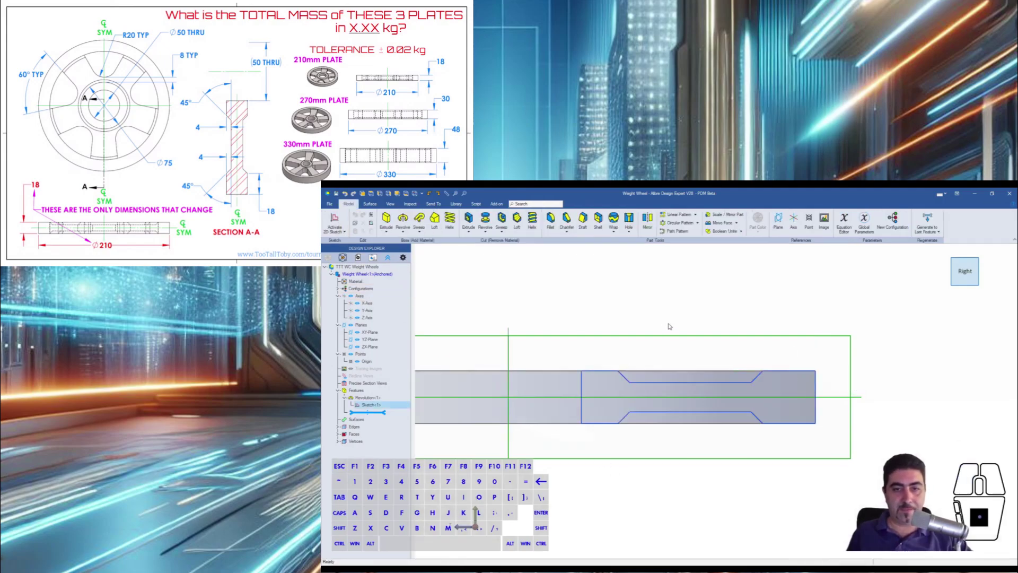
Step: Check the diameter of the hub's raised edge on the rebuilt wheel
scroll(726, 489, "down", 4)
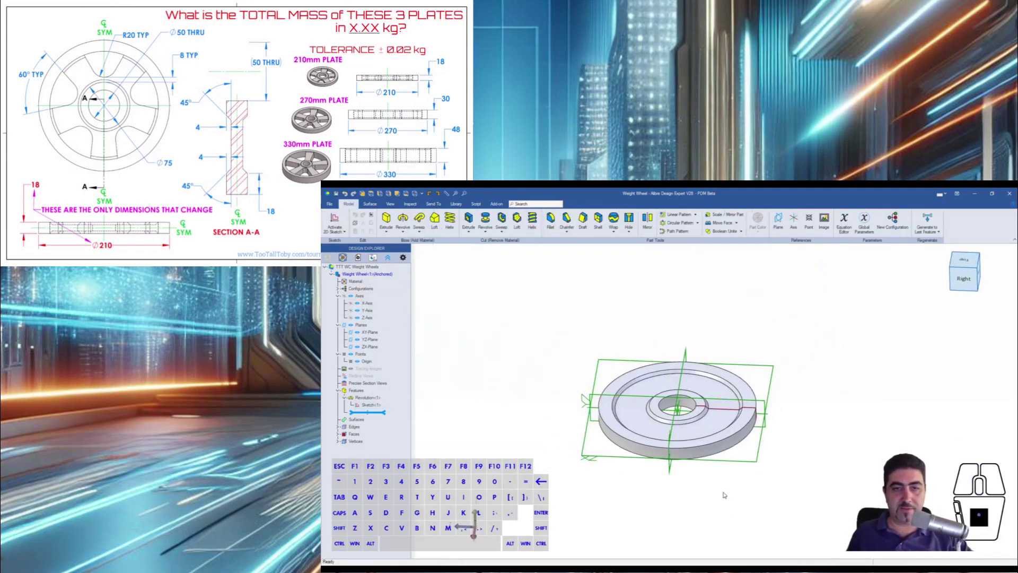
middle_click_drag(701, 391, 710, 422)
scroll(696, 396, "up", 3)
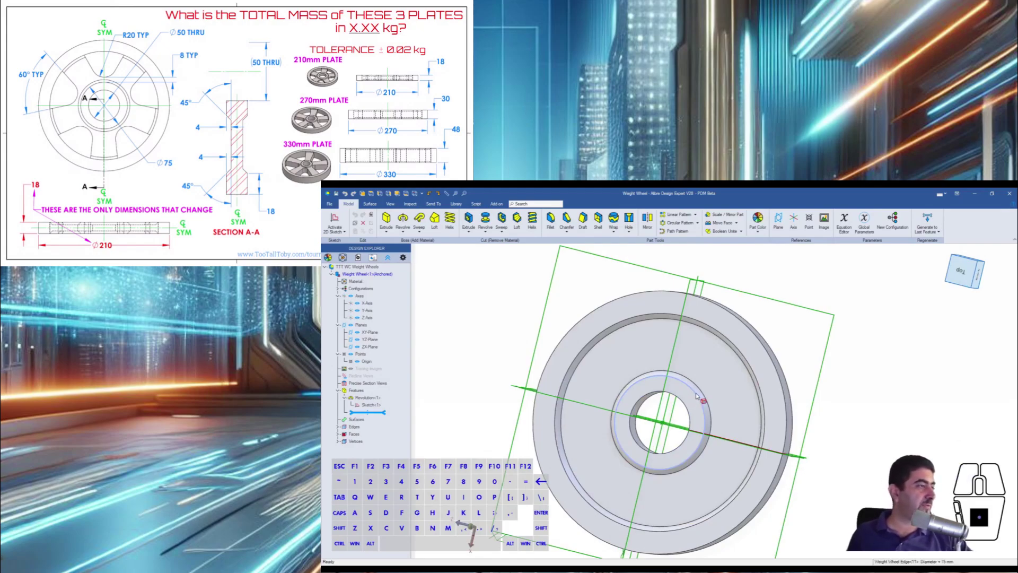
scroll(696, 396, "down", 3)
middle_click_drag(727, 456, 759, 425)
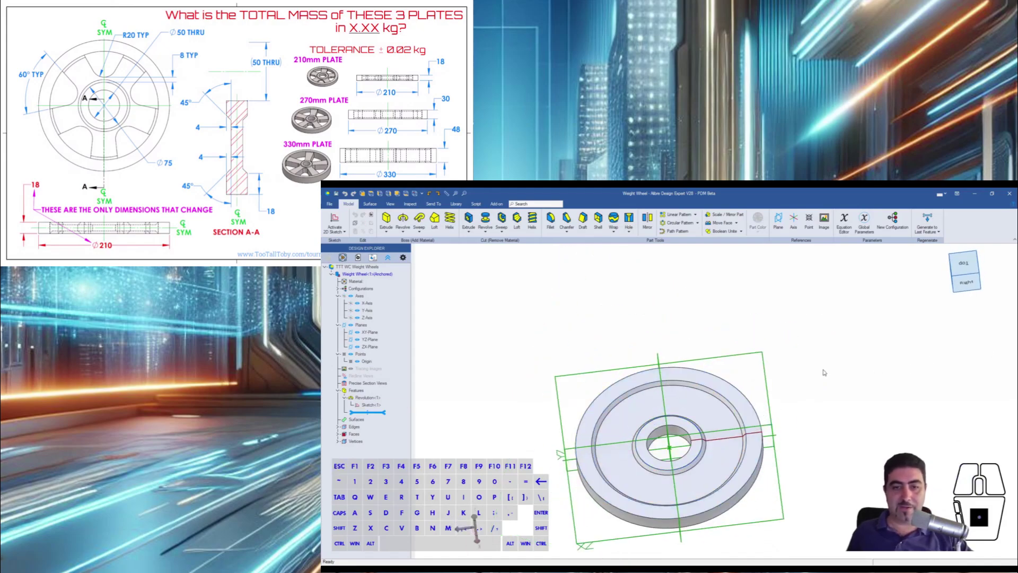
Step: Start a sketch on the wheel's flat outer rim face and project the recess's outer circular edge into it
left_click(675, 374)
key("s")
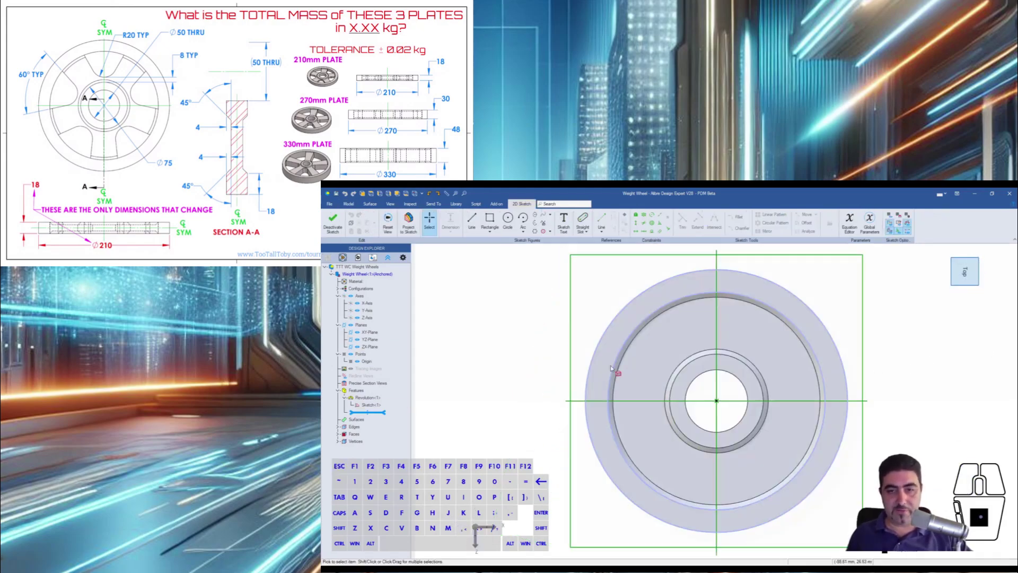
left_click(632, 332)
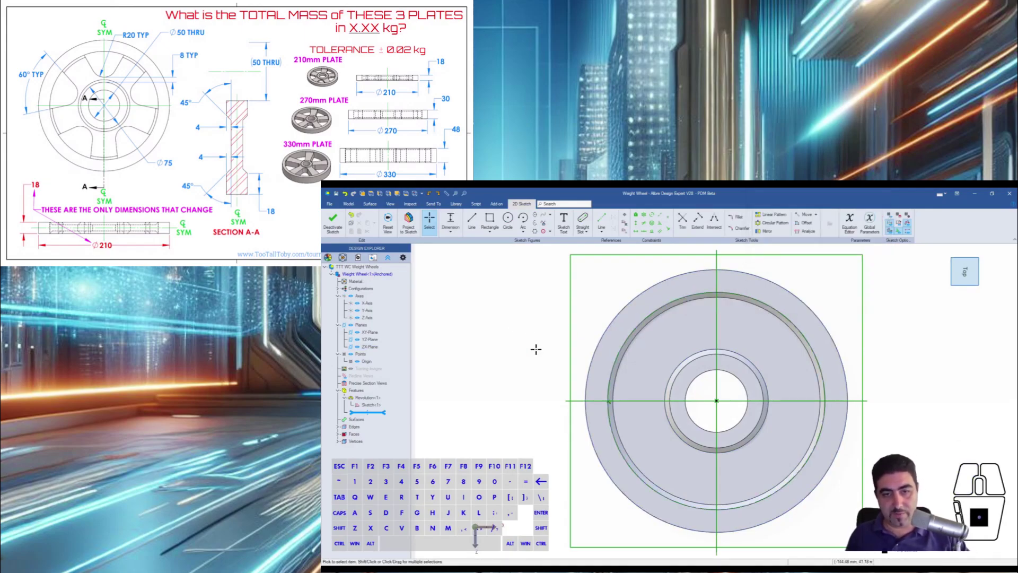
Step: Sketch the spoke opening's sides as a straight line, a tangent arc bulging toward the hub, and a second line out to the recess edge
key("l")
left_click(638, 325)
left_click(660, 374)
key("shift+a")
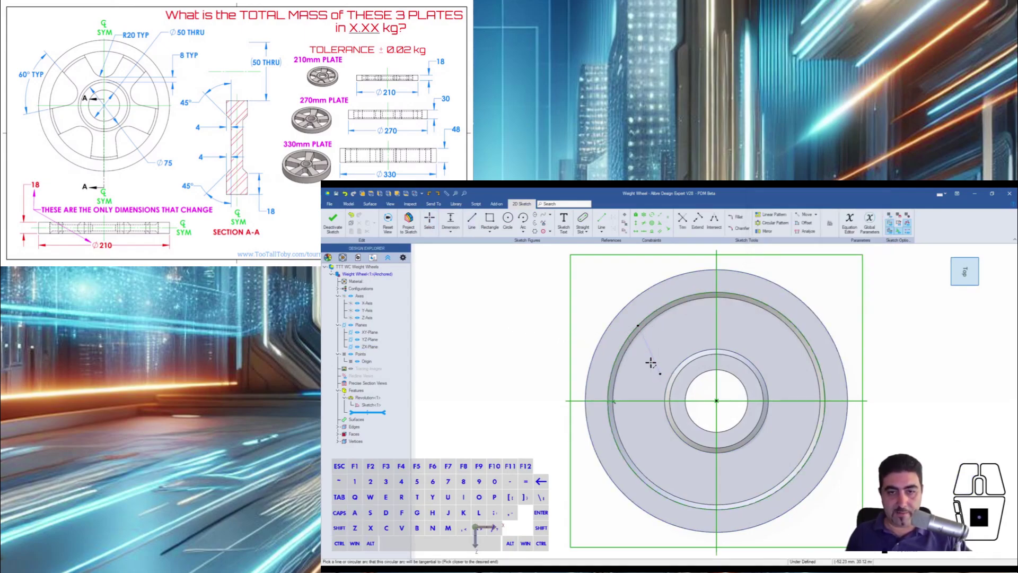
left_click(653, 360)
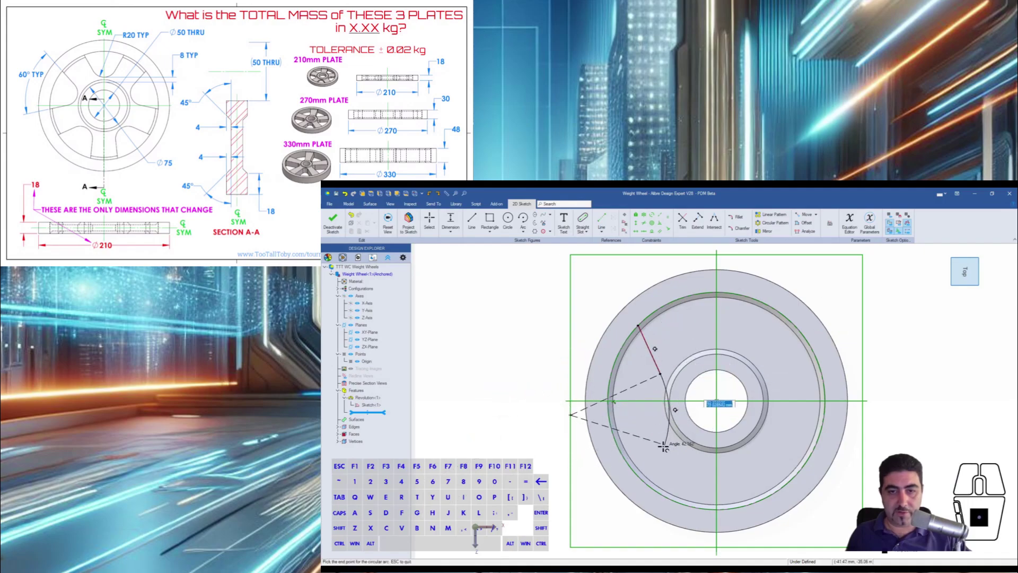
left_click(653, 431)
key("l")
left_click(653, 430)
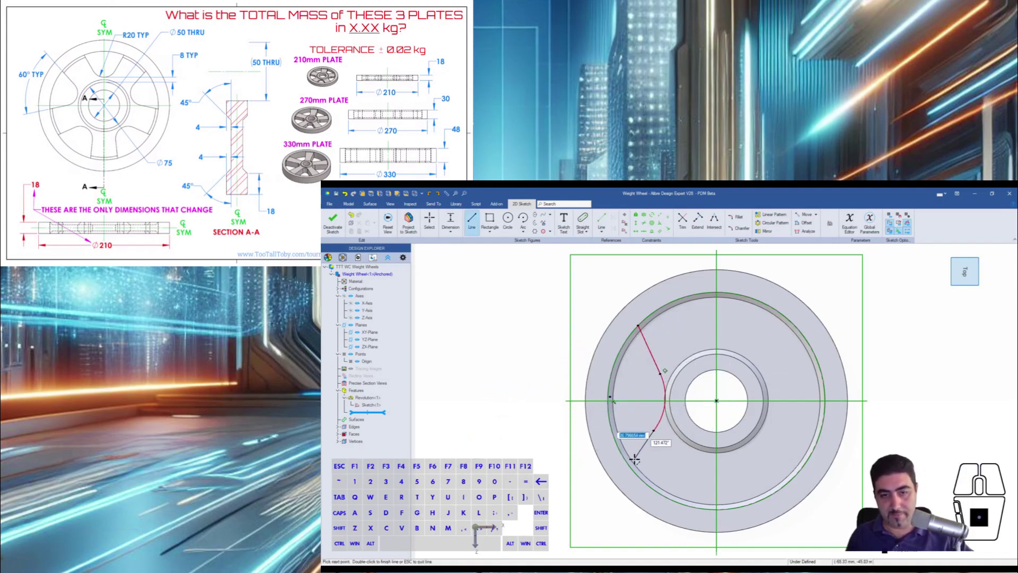
double_click(629, 465)
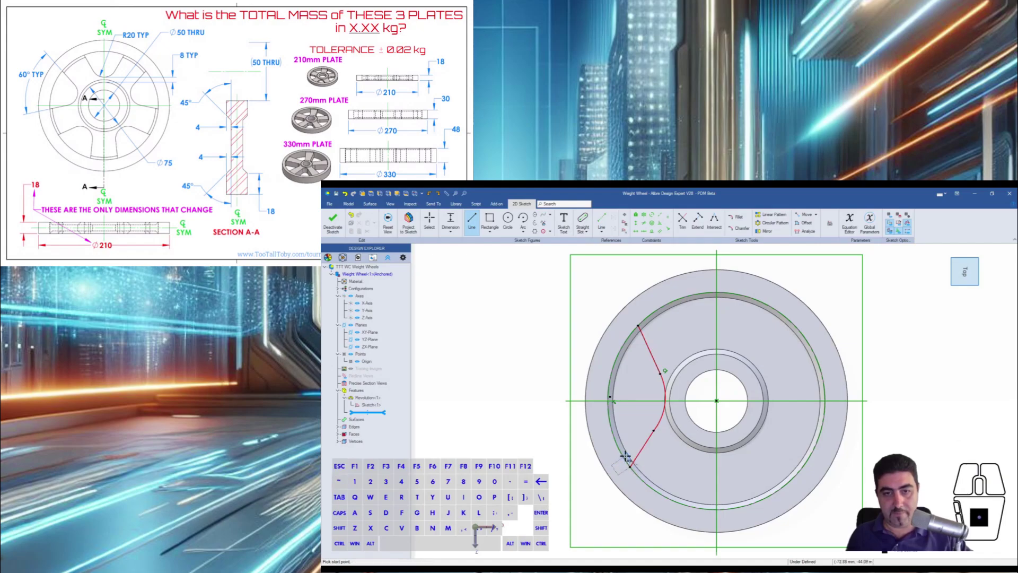
key("Escape")
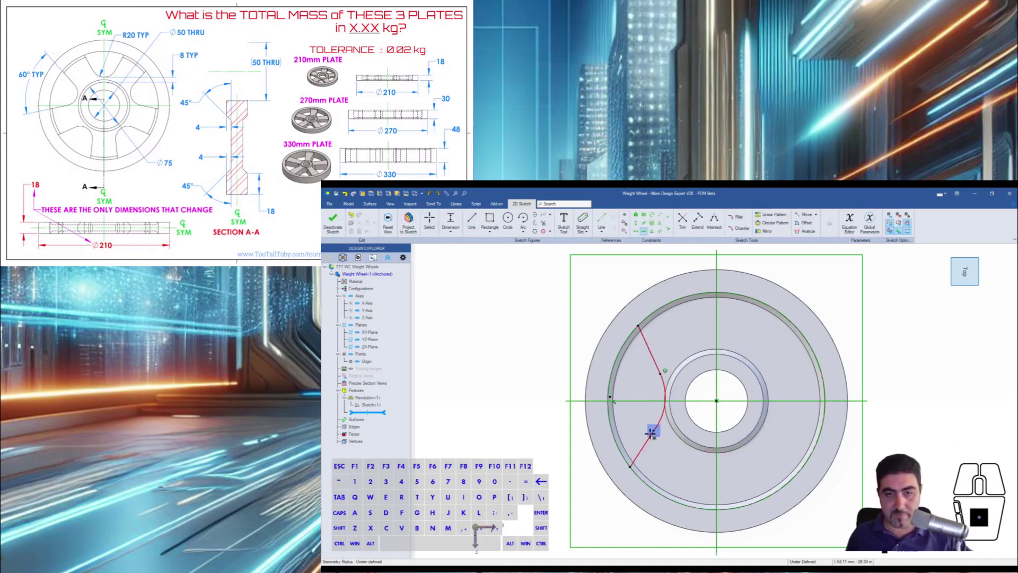
Step: Constrain the arc tangent to the second line, its centre level with the origin, and the two lines' outer ends vertically aligned
left_click(651, 433)
right_click_drag(738, 390, 760, 341)
left_click(738, 352)
left_click(663, 389)
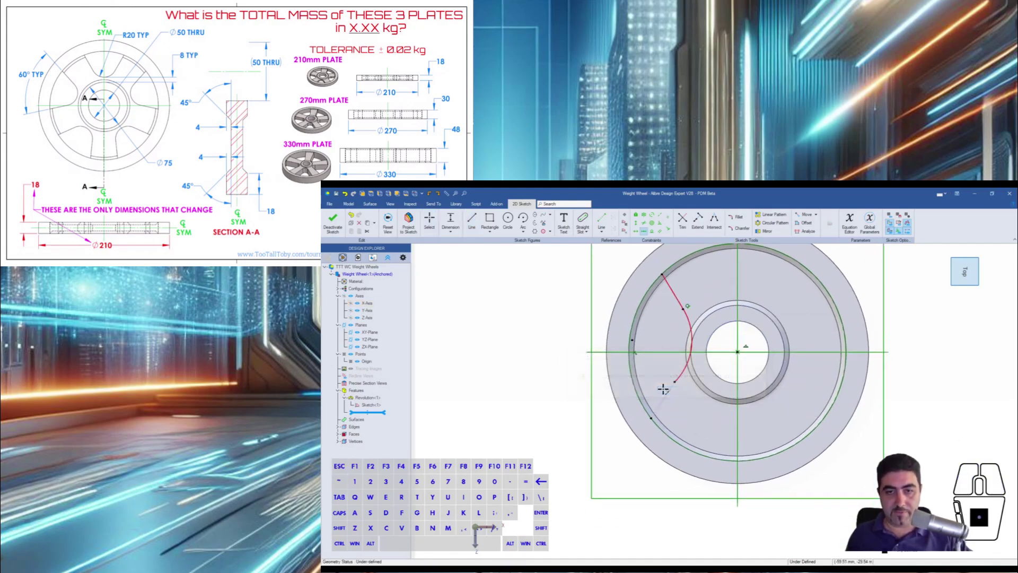
left_click(635, 231)
left_click(662, 274)
left_click(651, 418)
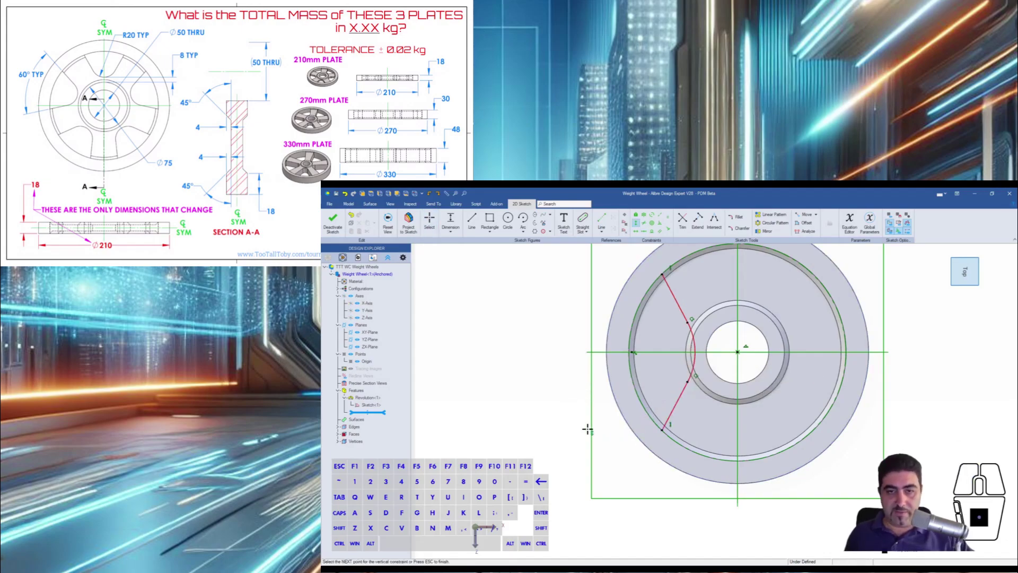
key("Escape")
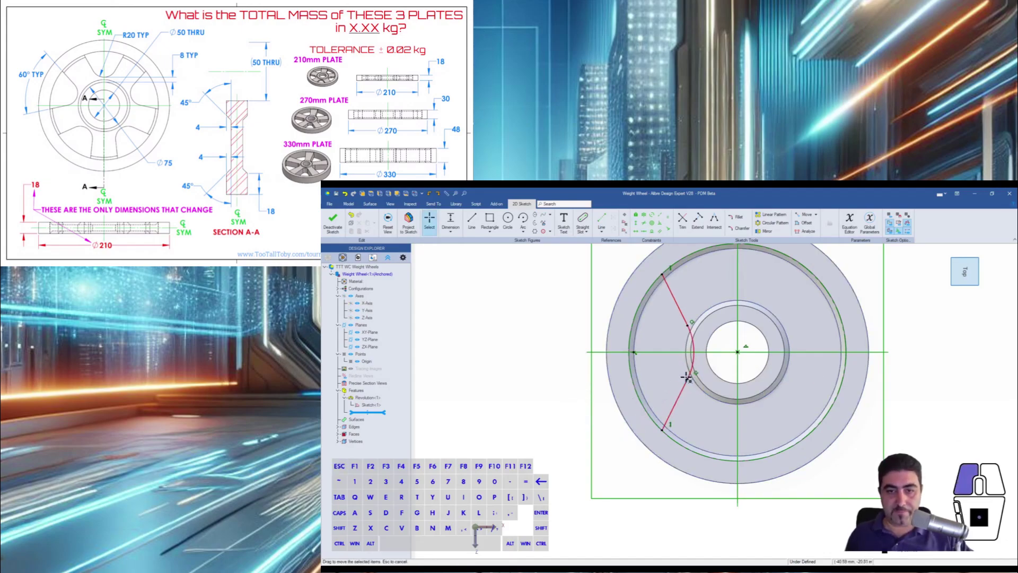
Step: Dimension the opening's arc with a 20 mm radius
left_click_drag(686, 376, 673, 365)
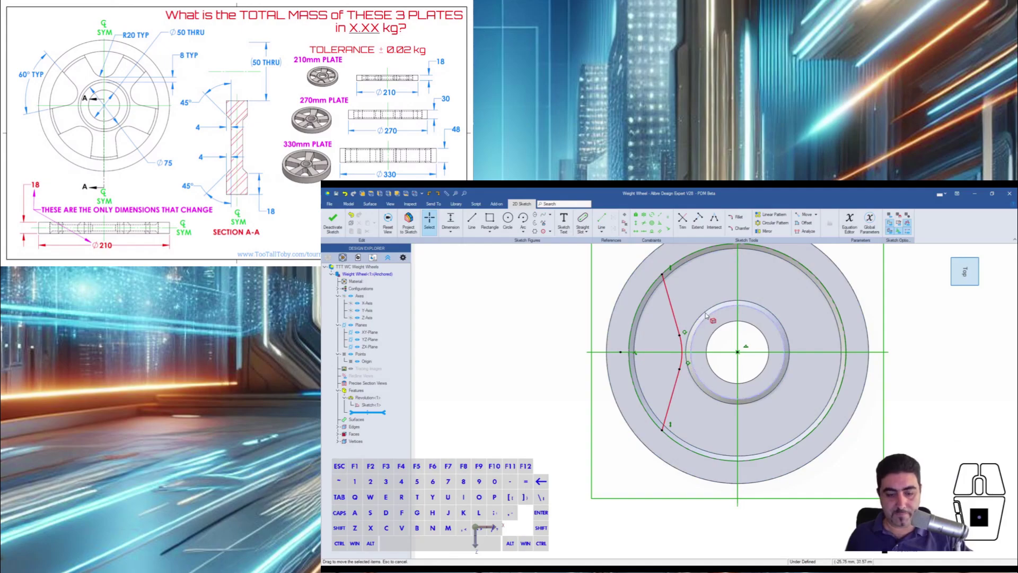
key("d")
left_click(682, 357)
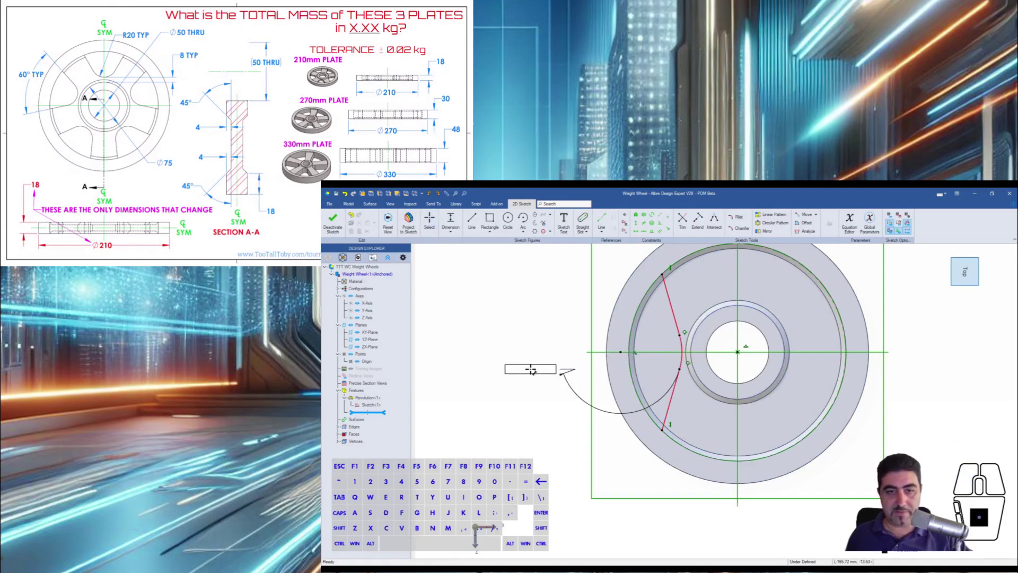
left_click(494, 393)
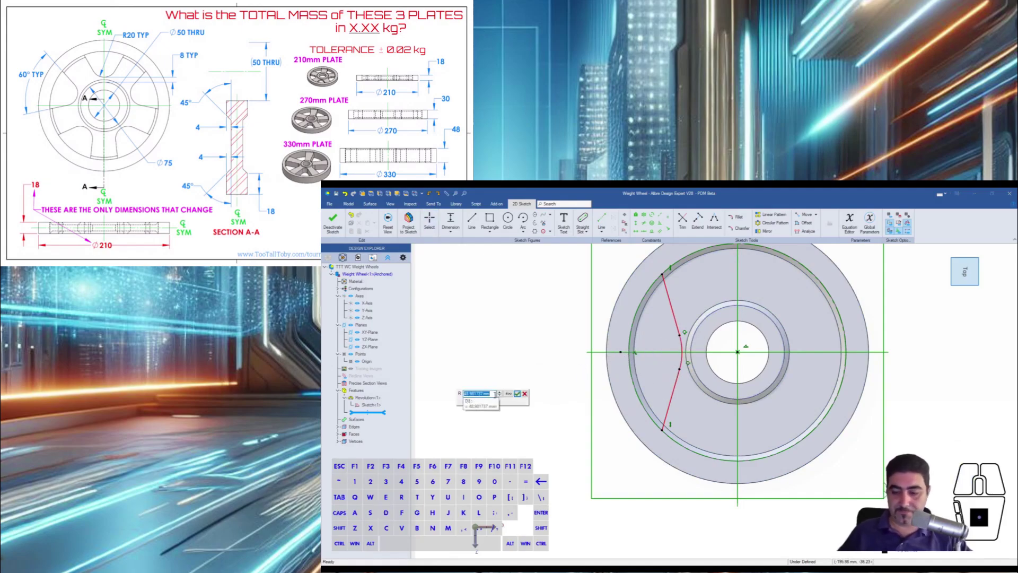
type("20")
key("Return")
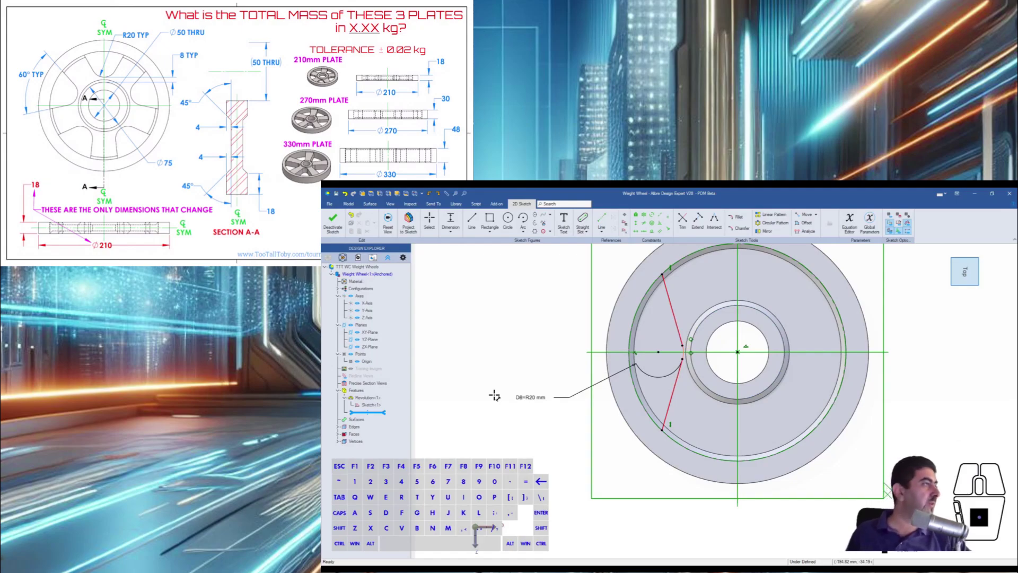
key("Escape")
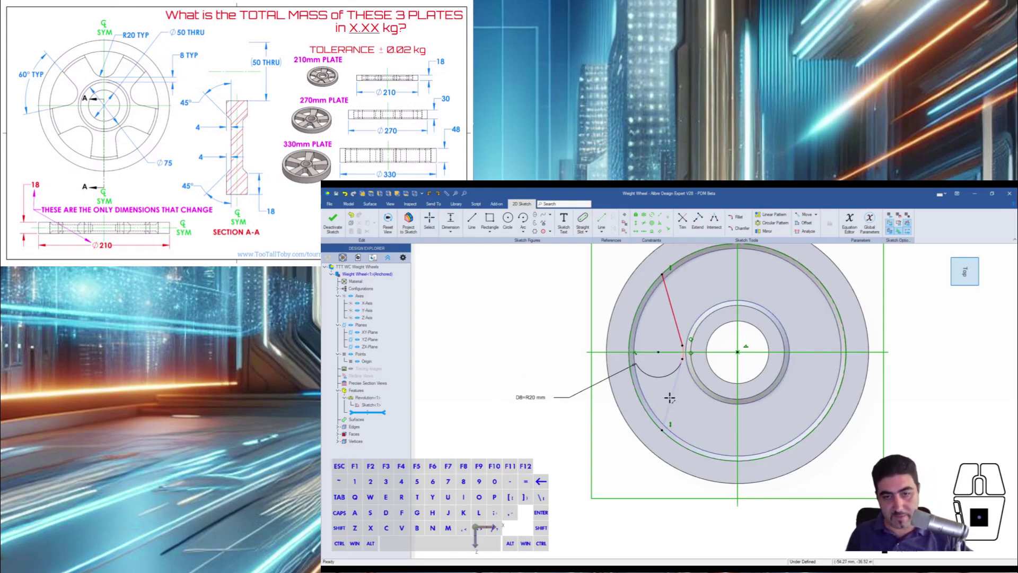
Step: Set the angle between the opening's two straight sides to 60° and move its arc back between the rim and the hub
left_click(670, 399)
left_click(663, 342)
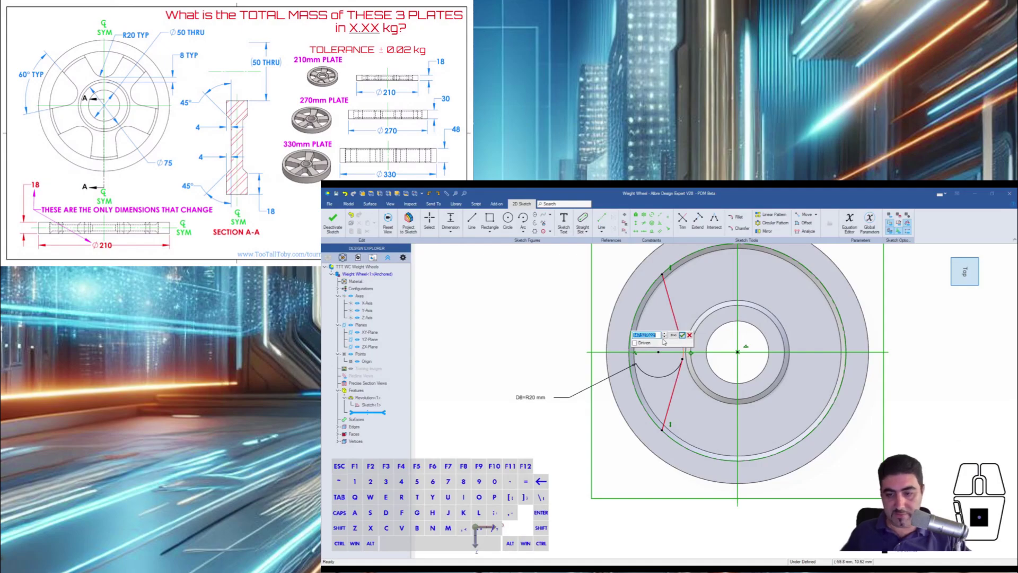
type("60")
key("Return")
key("Escape")
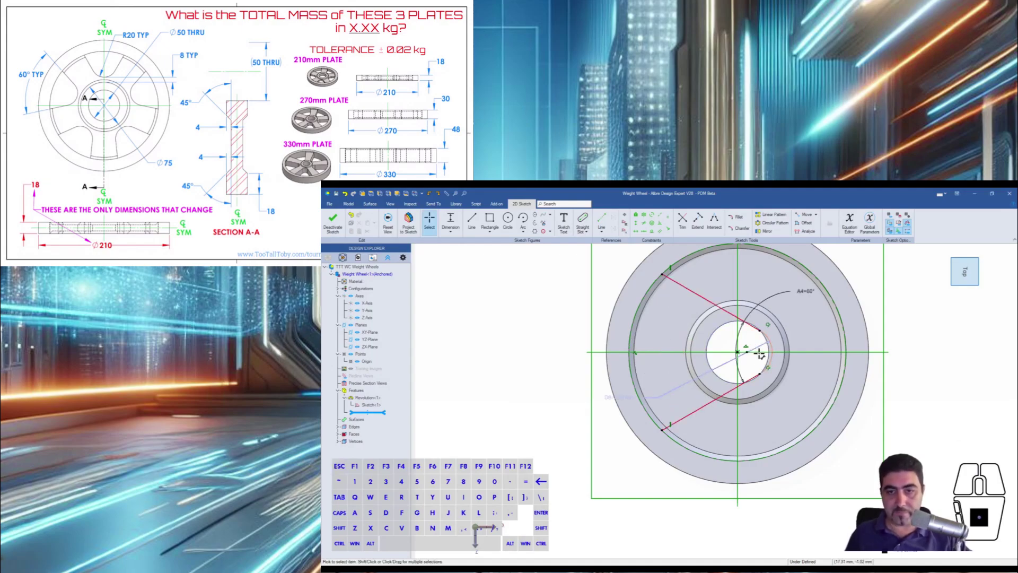
left_click_drag(759, 354, 652, 345)
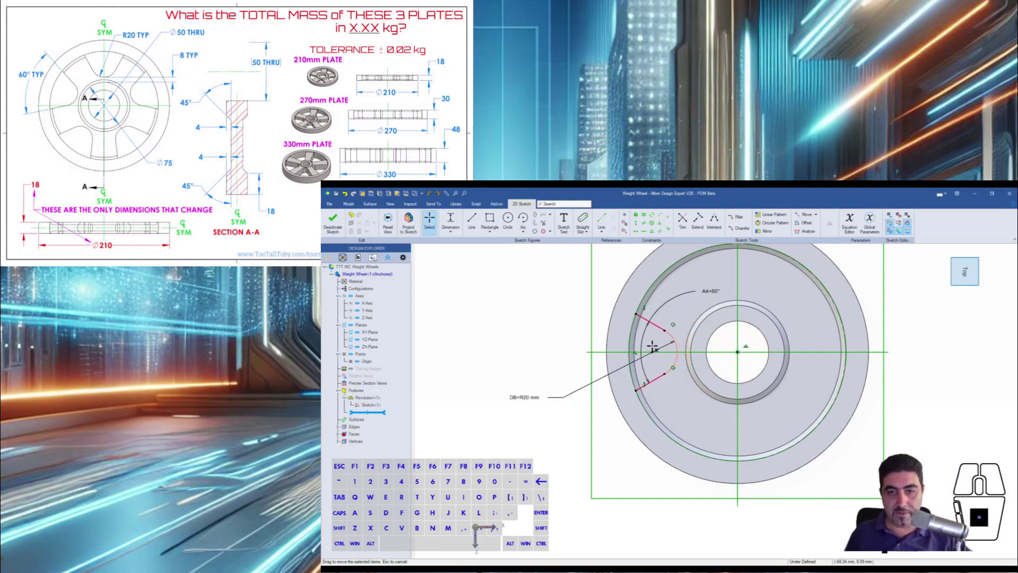
Step: Dimension the gap between the opening's arc and the circular edge of the raised hub as 8 mm
scroll(688, 359, "up", 3)
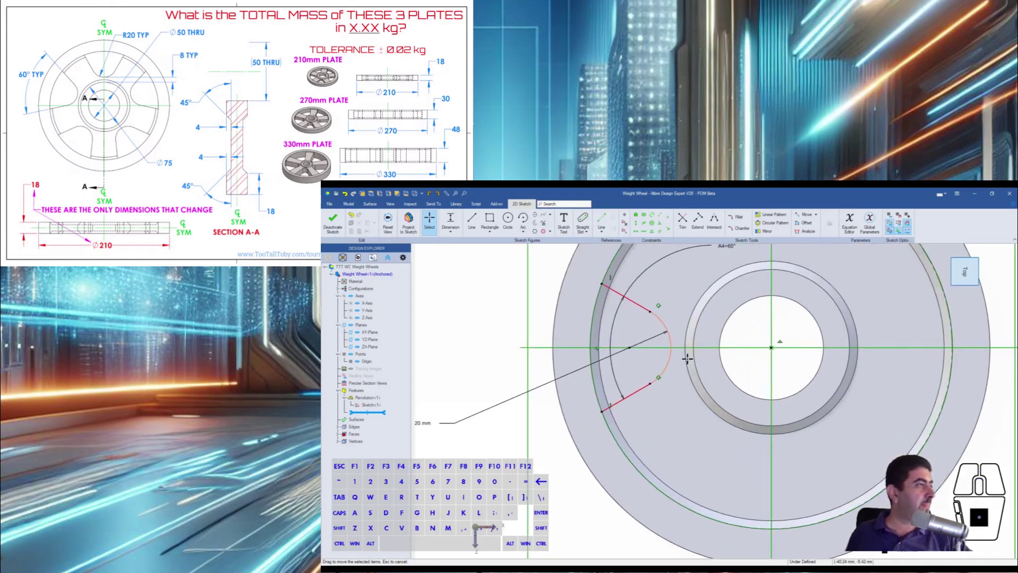
key("Escape")
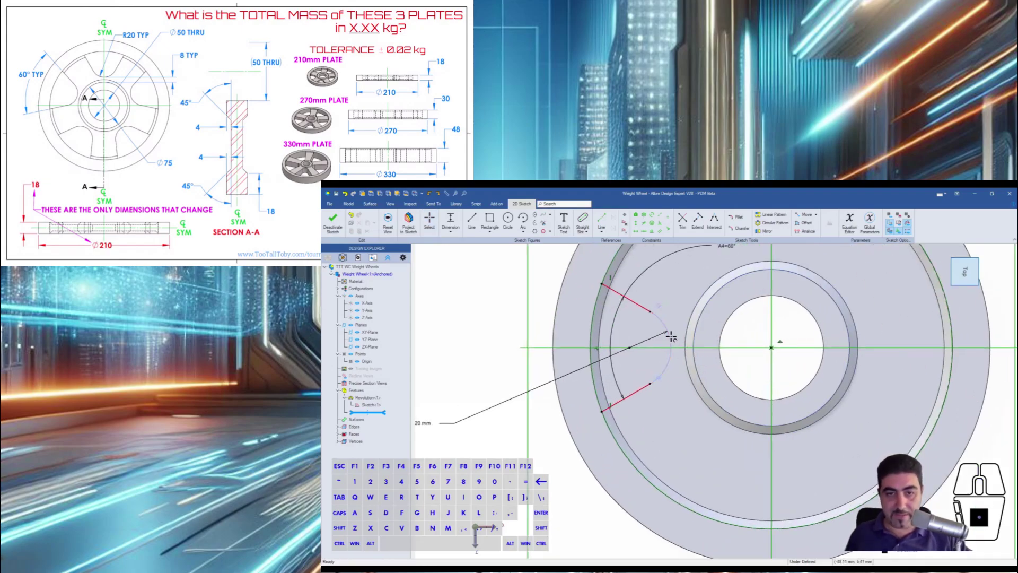
left_click(669, 335)
left_click(697, 334)
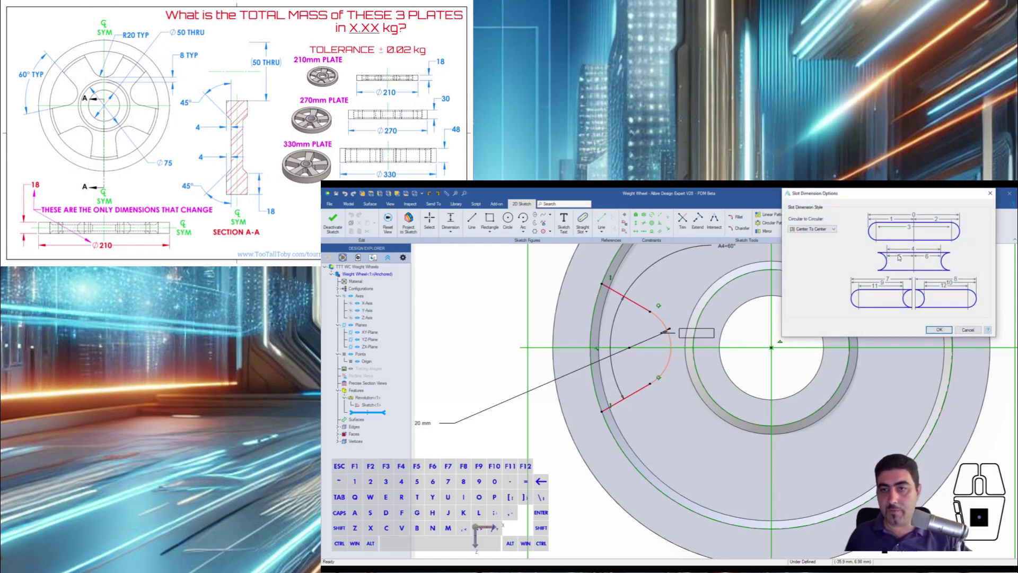
left_click(936, 329)
left_click(681, 284)
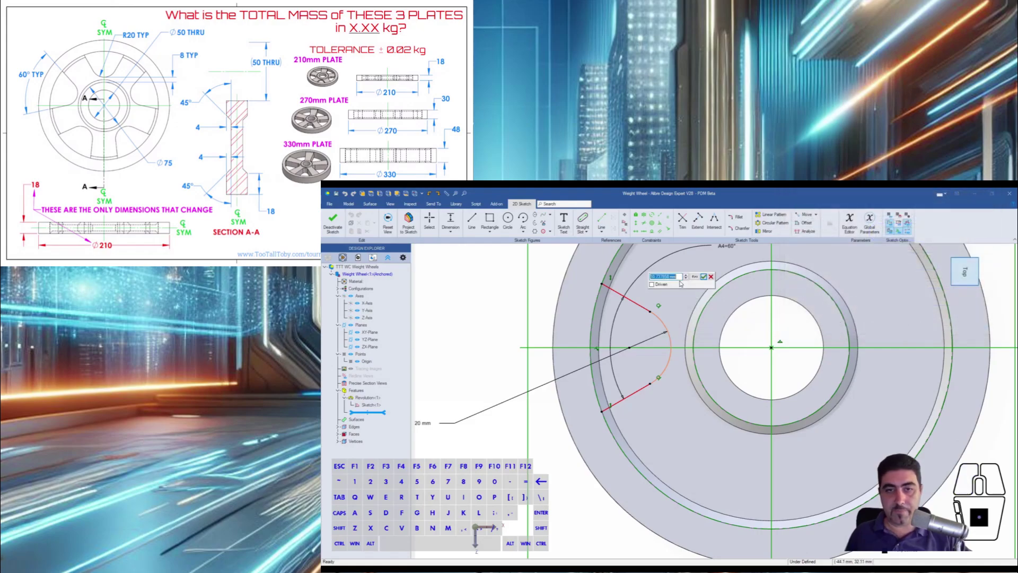
type("8")
key("Return")
key("Escape")
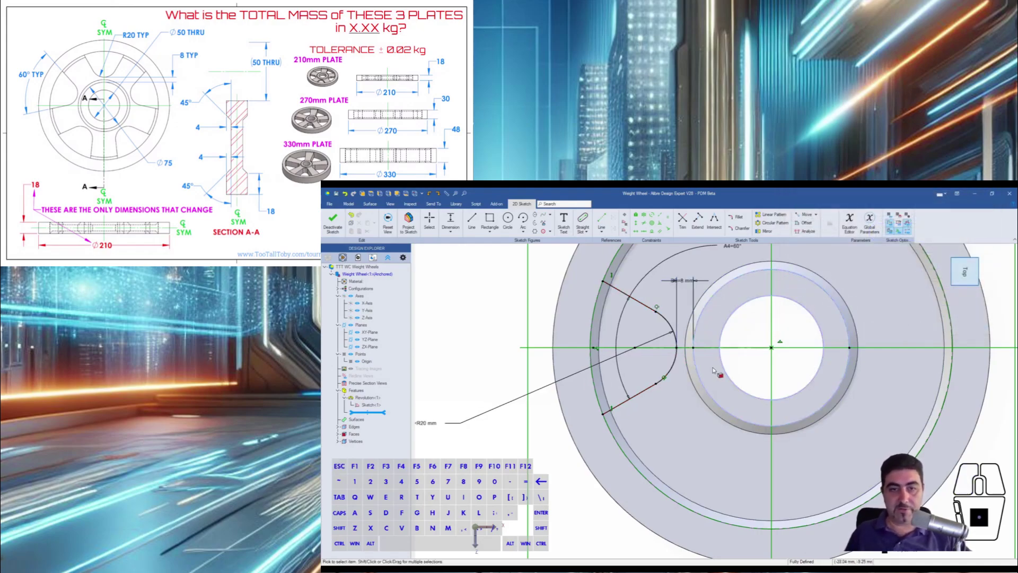
key("shift+a")
left_click(772, 348)
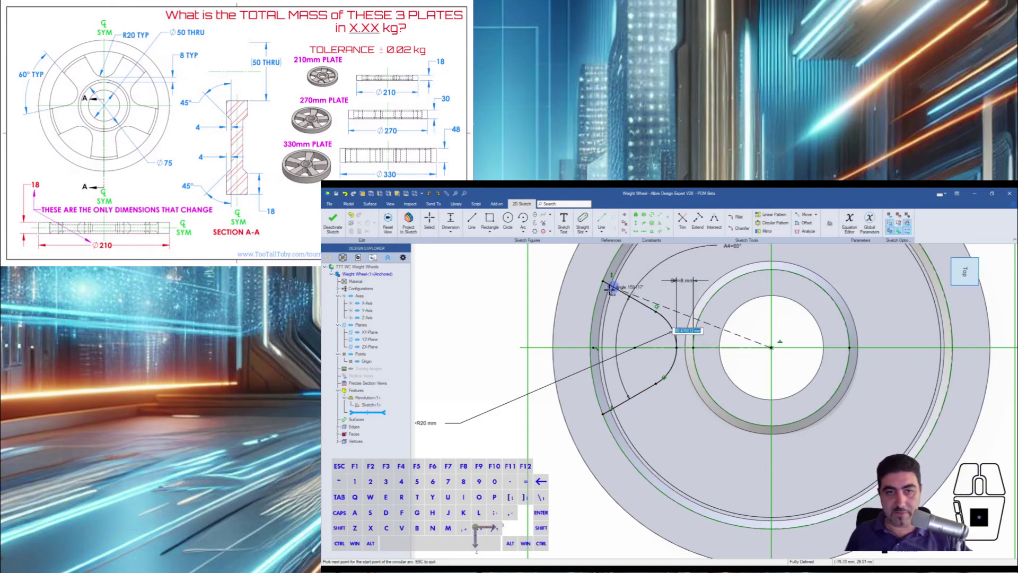
key("Escape")
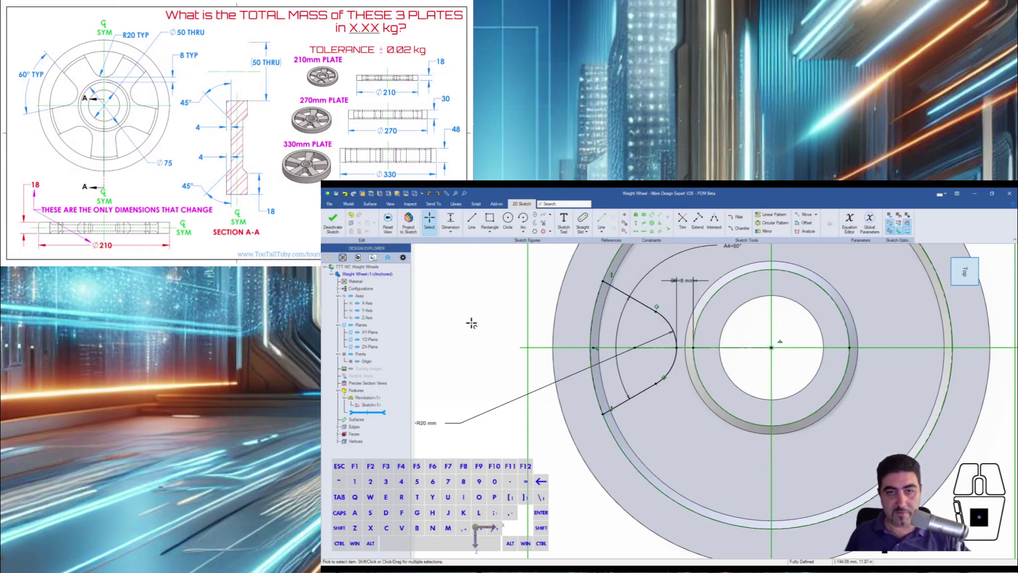
Step: Cut the spoke opening profile through the whole wheel with a Through All extrude cut
key("shift+e")
key("shift+Tab")
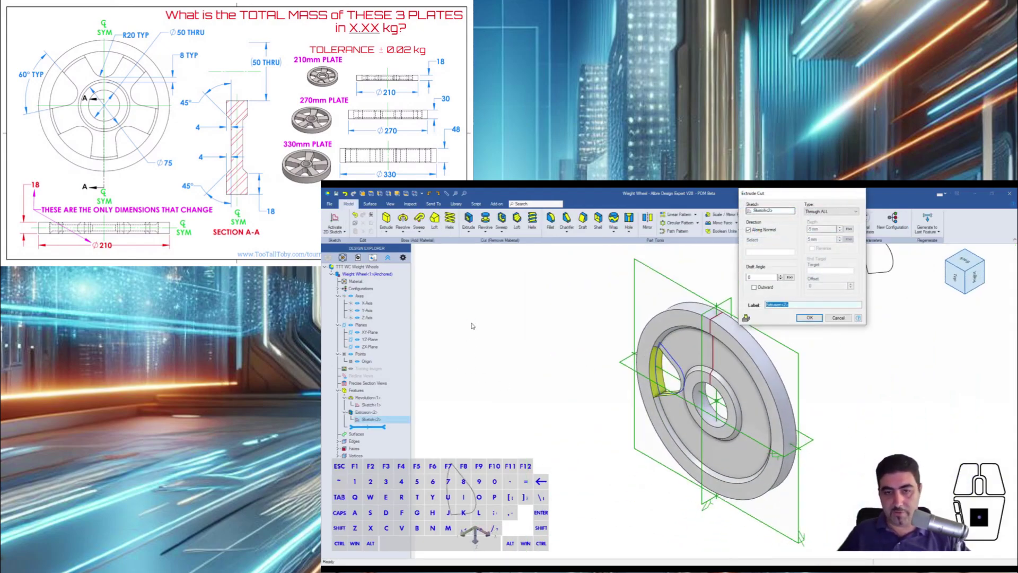
key("Return")
Step: Pattern the spoke opening cut circularly into 5 instances around the wheel's outer cylindrical face
left_click(672, 224)
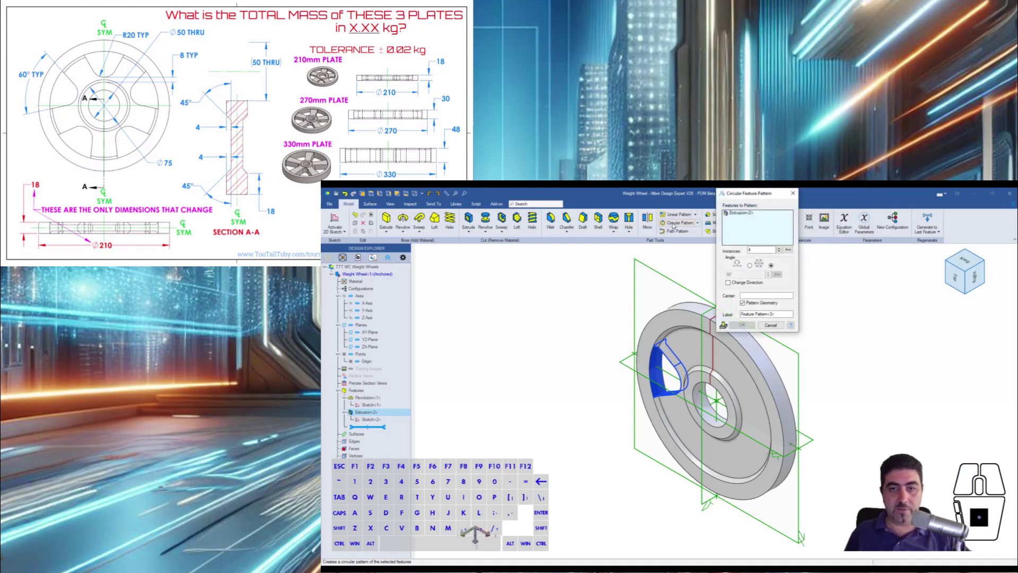
left_click(779, 248)
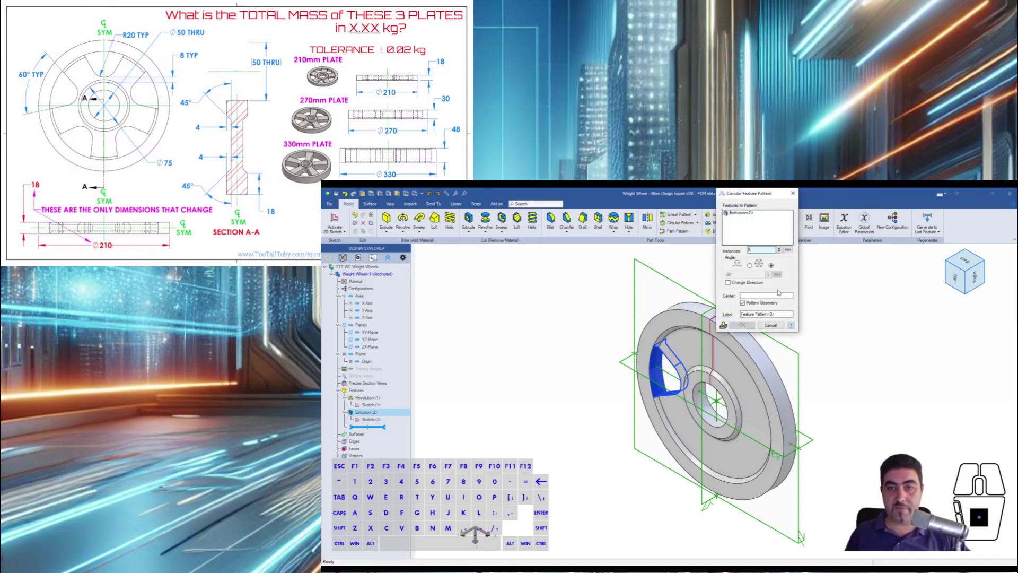
left_click(766, 296)
left_click(741, 344)
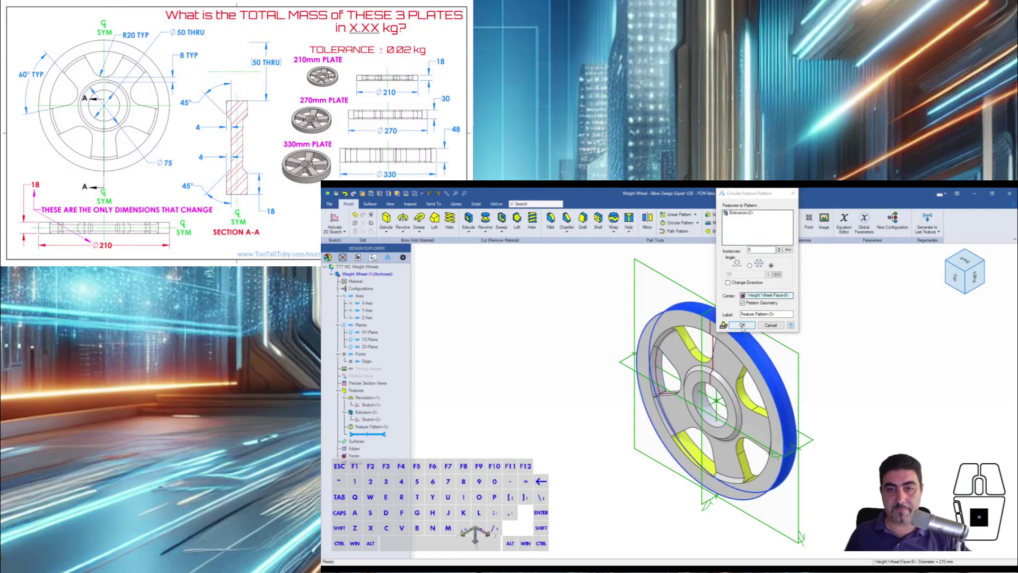
key("Return")
middle_click_drag(795, 330, 814, 297)
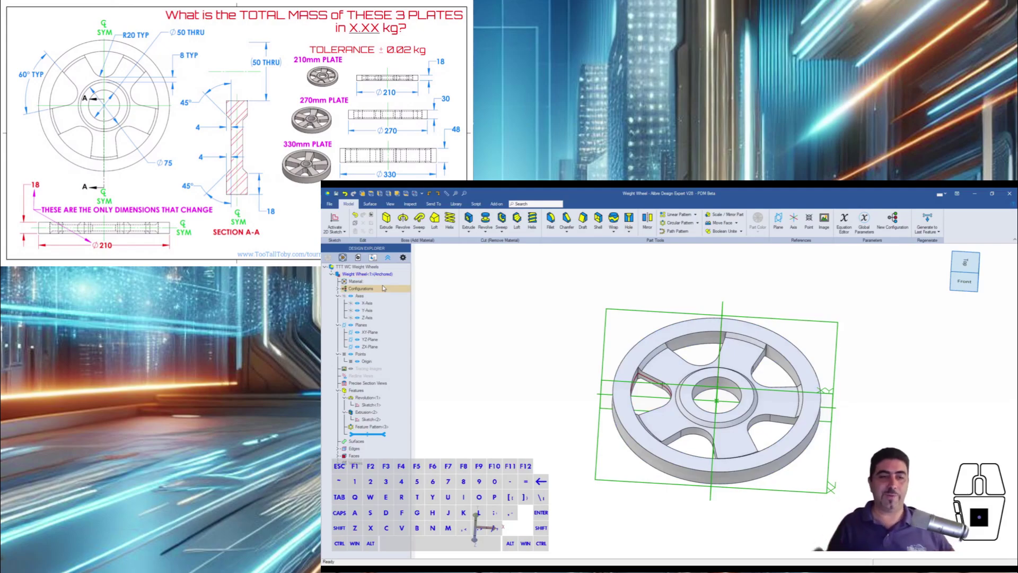
Step: Create a new configuration copied from Config<1> with only Parameter Values locked
left_click(339, 289)
right_click(345, 289)
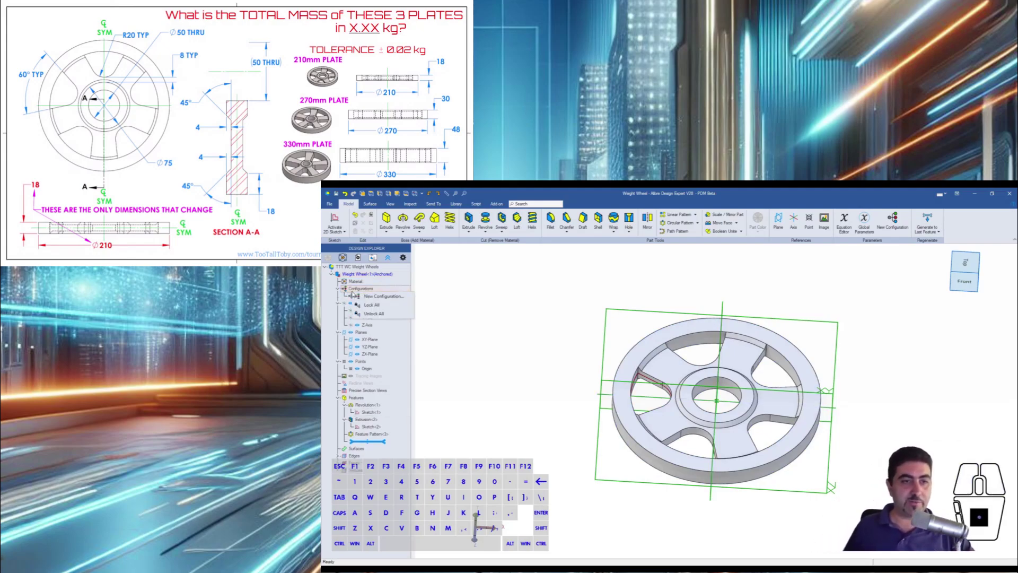
left_click(370, 296)
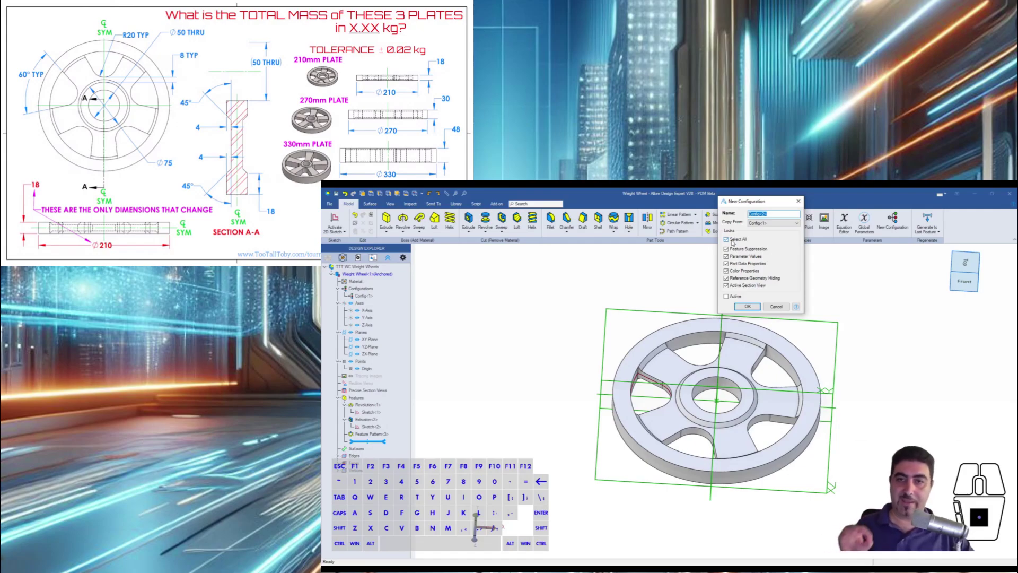
left_click(732, 240)
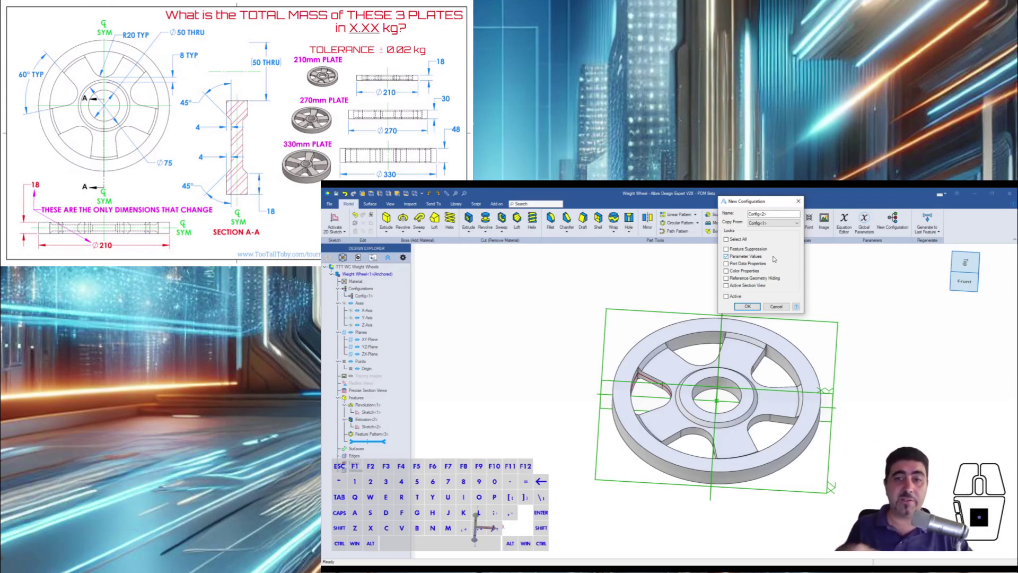
left_click(747, 307)
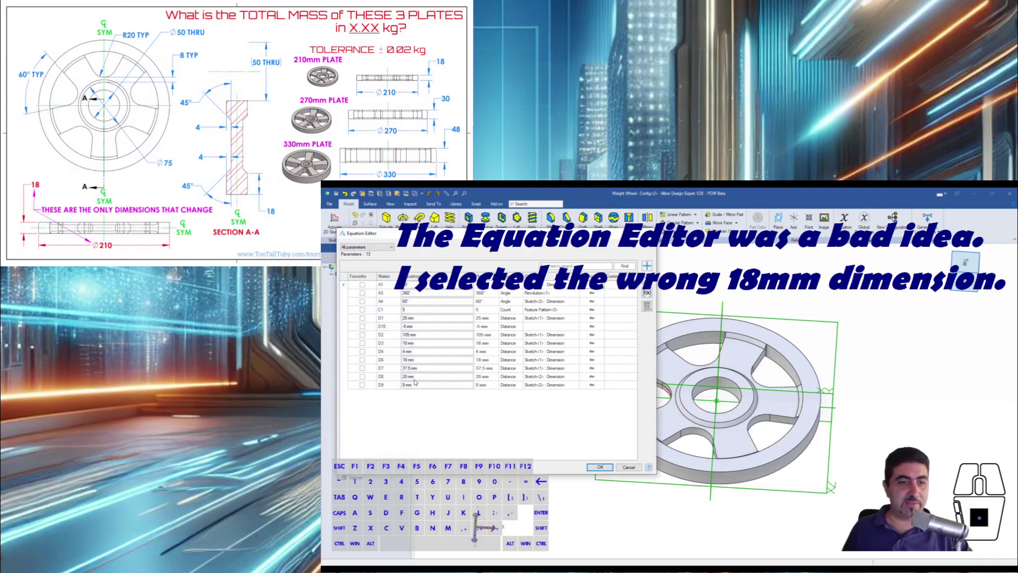
Step: In the Equation Editor, set D2 to 270/2 and D6 to 30 for the second configuration
left_click(419, 336)
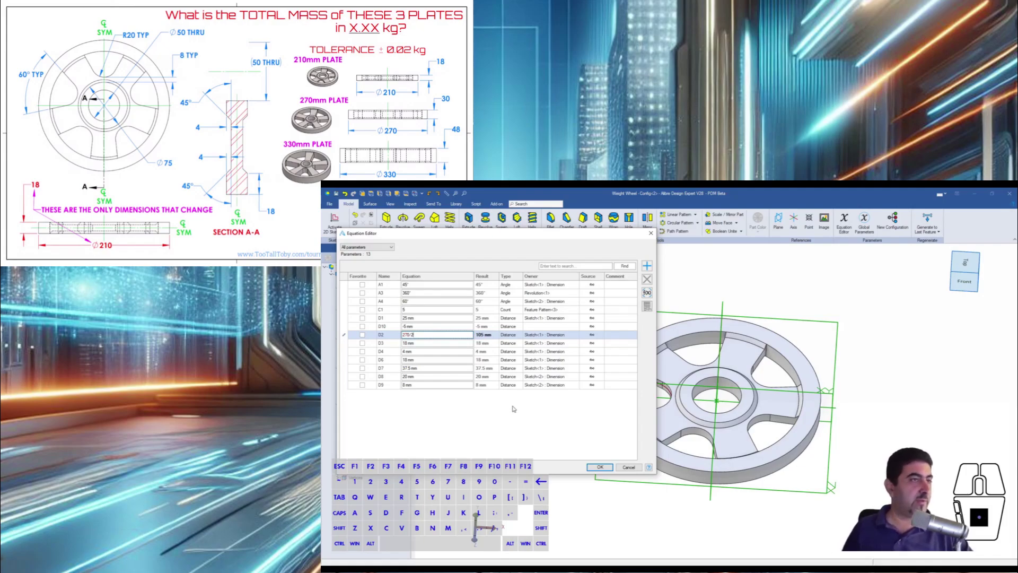
type("270/2")
left_click(424, 360)
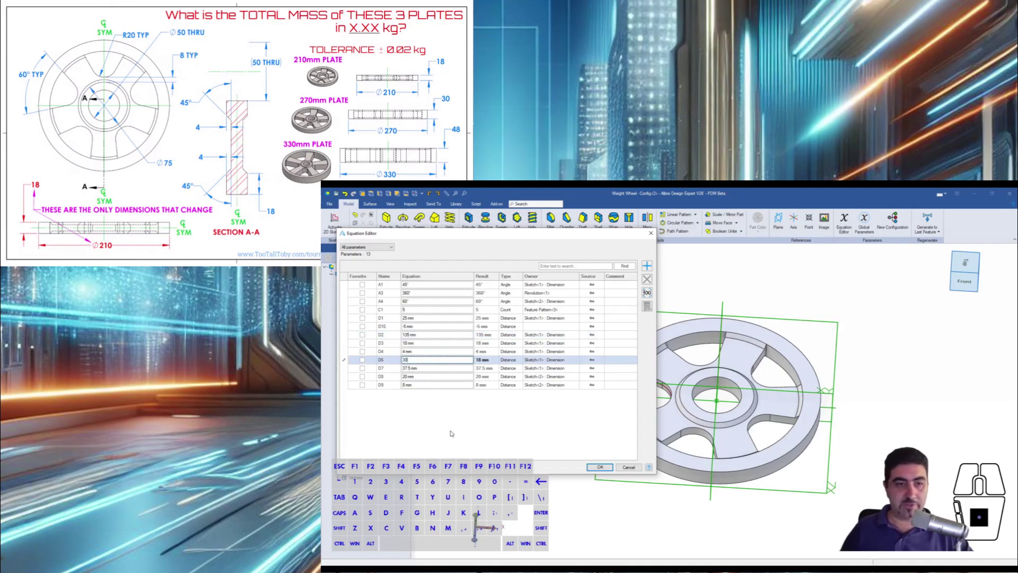
type("30")
left_click(599, 467)
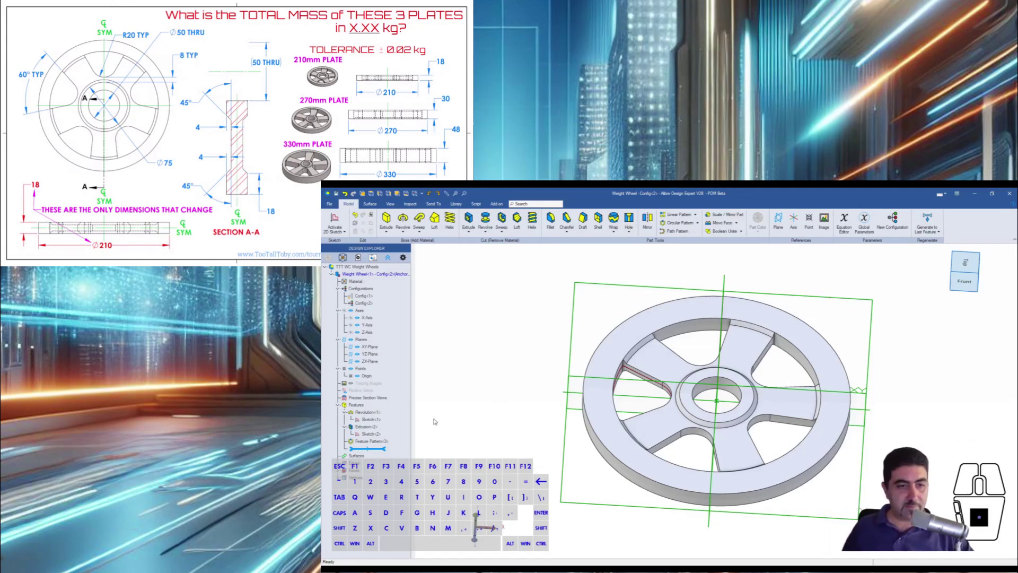
Step: In the wheel's revolve sketch, set rim dimension D6 to 18 mm for the second configuration and close the sketch
left_click(371, 419)
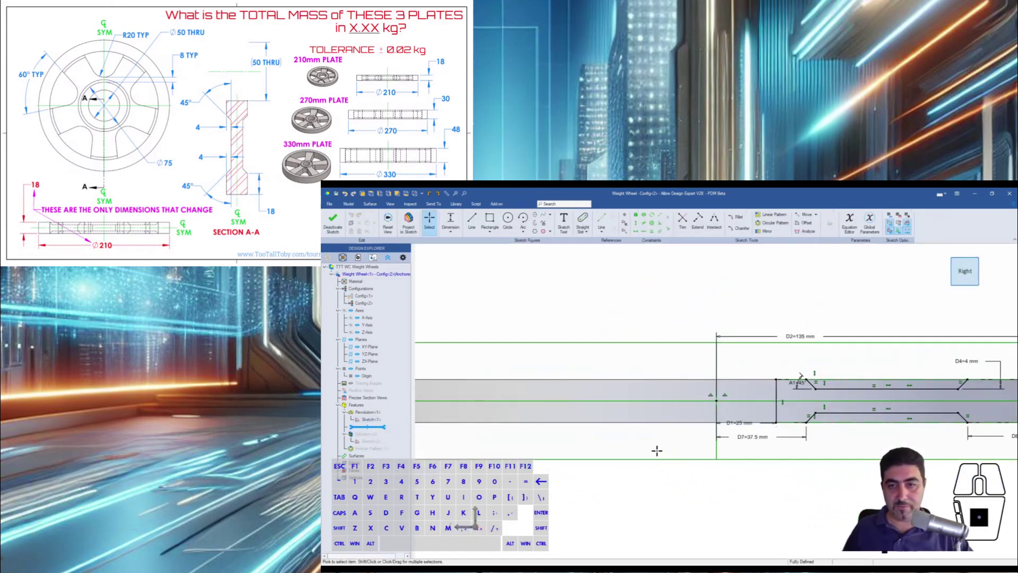
scroll(658, 450, "down", 3)
scroll(850, 451, "up", 3)
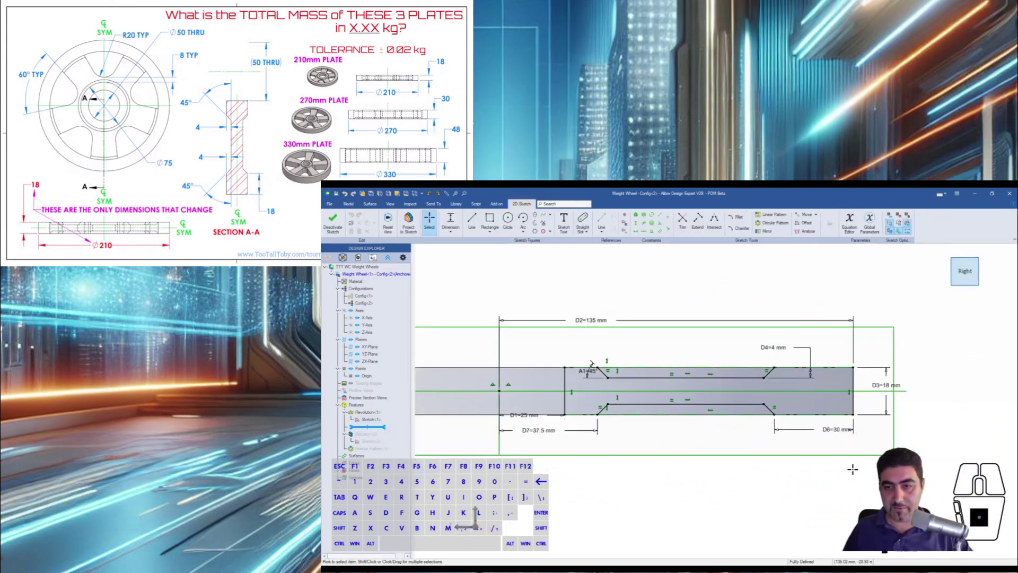
double_click(842, 431)
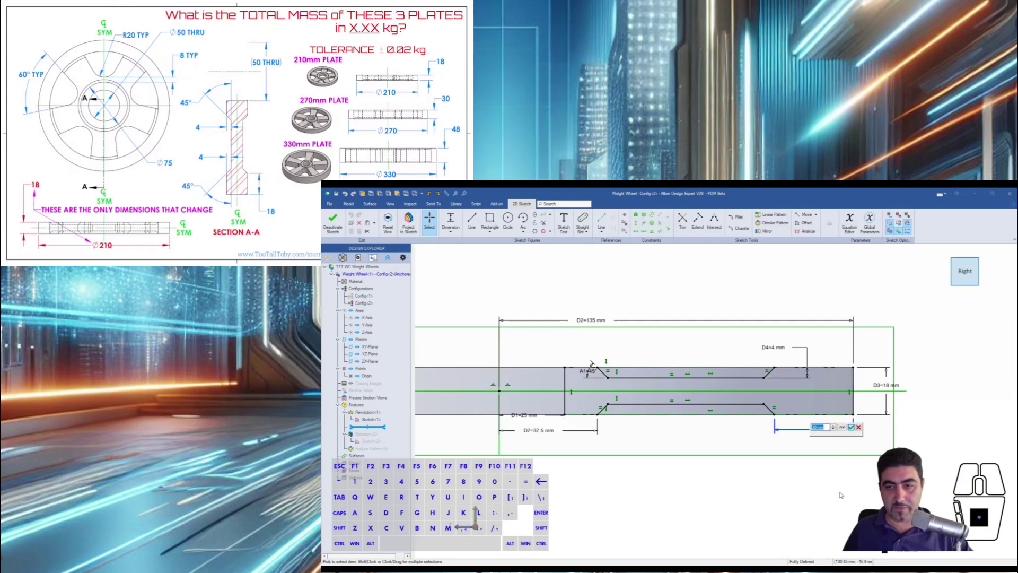
type("18")
key("Return")
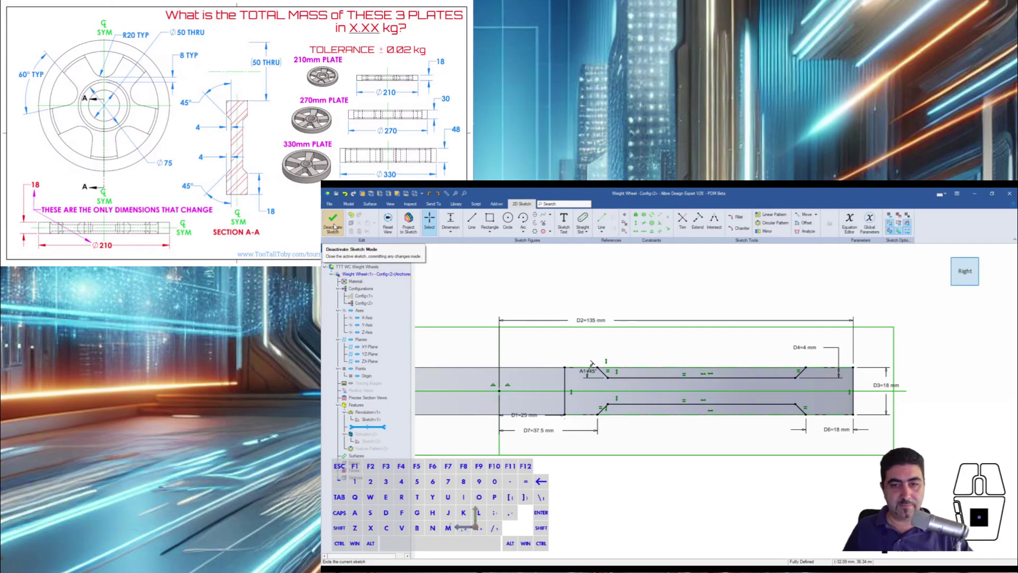
left_click(333, 224)
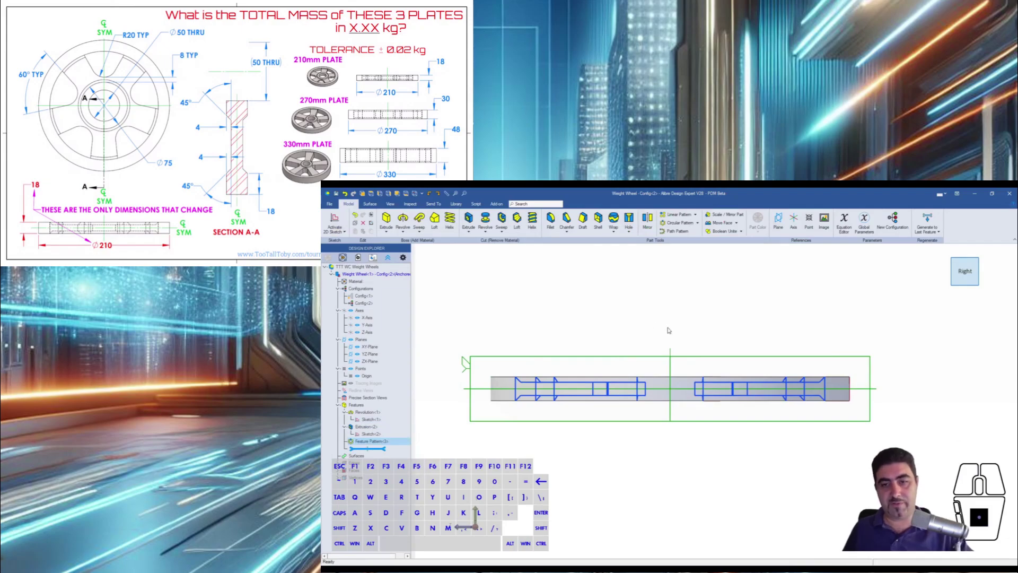
middle_click_drag(669, 332, 605, 299)
scroll(674, 344, "down", 4)
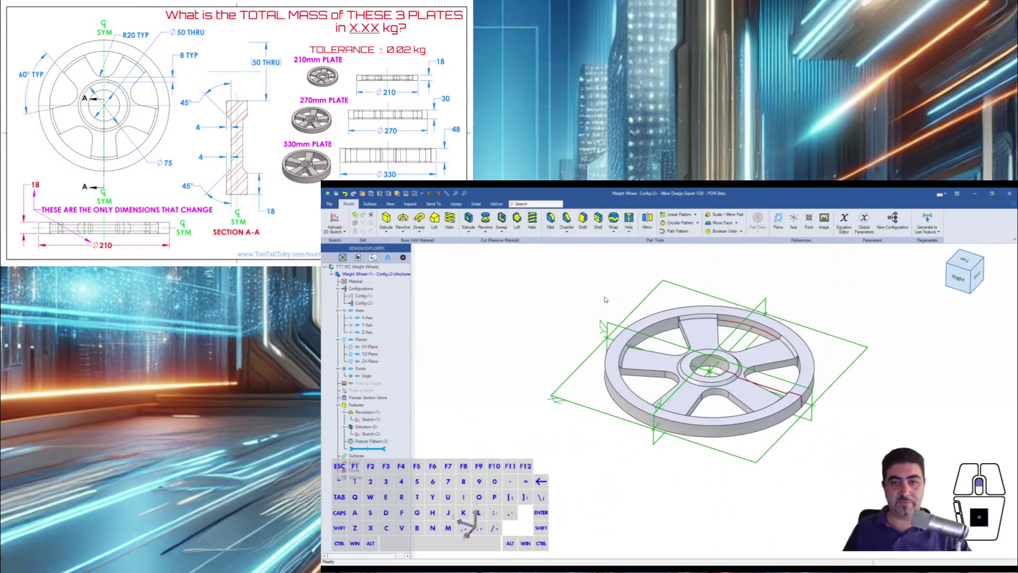
Step: Create a third configuration copied from Config<2> with only Parameter Values locked
right_click(373, 290)
left_click(386, 295)
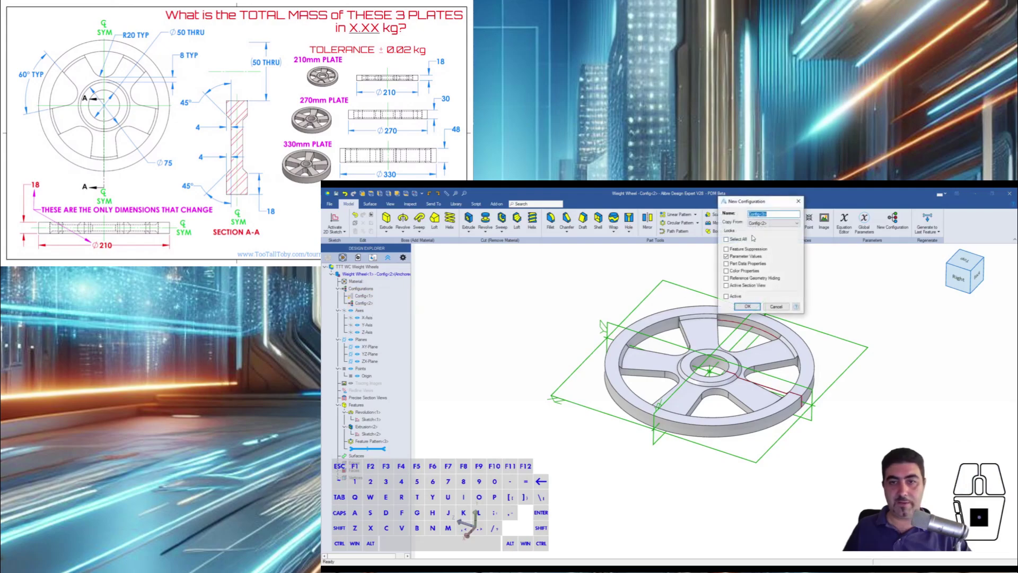
left_click(747, 307)
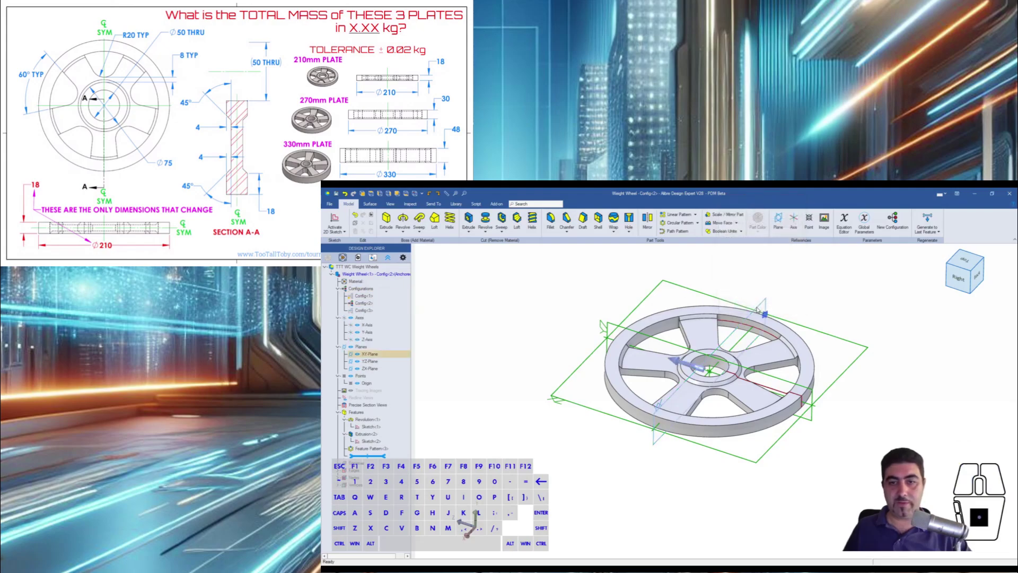
left_click(844, 233)
left_click(426, 334)
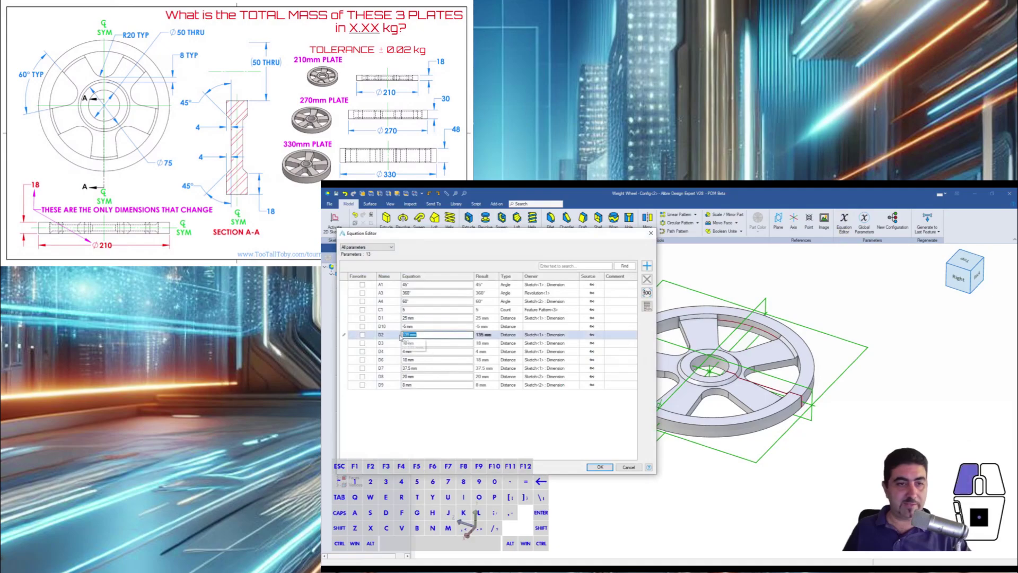
type("330")
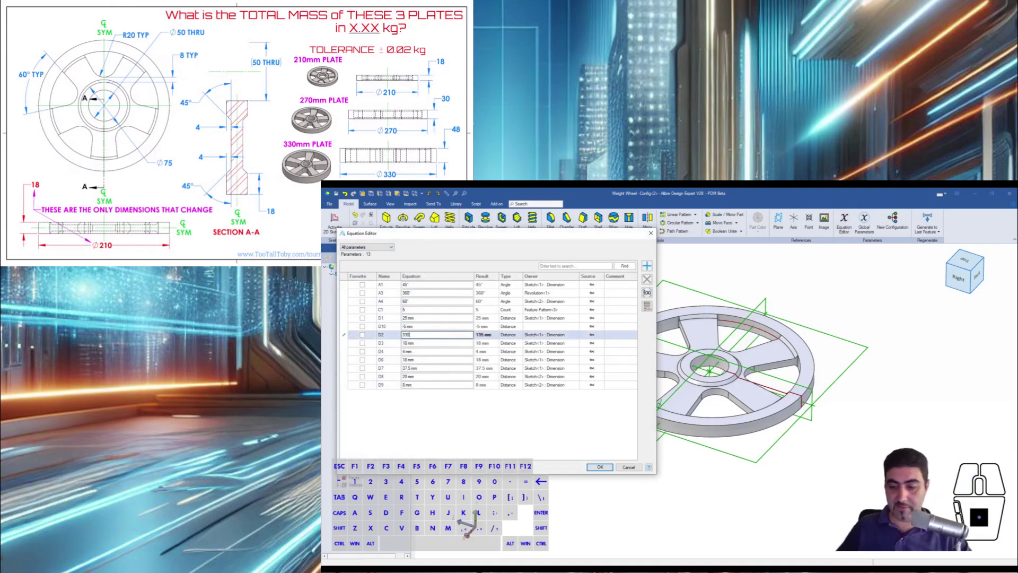
type("/2")
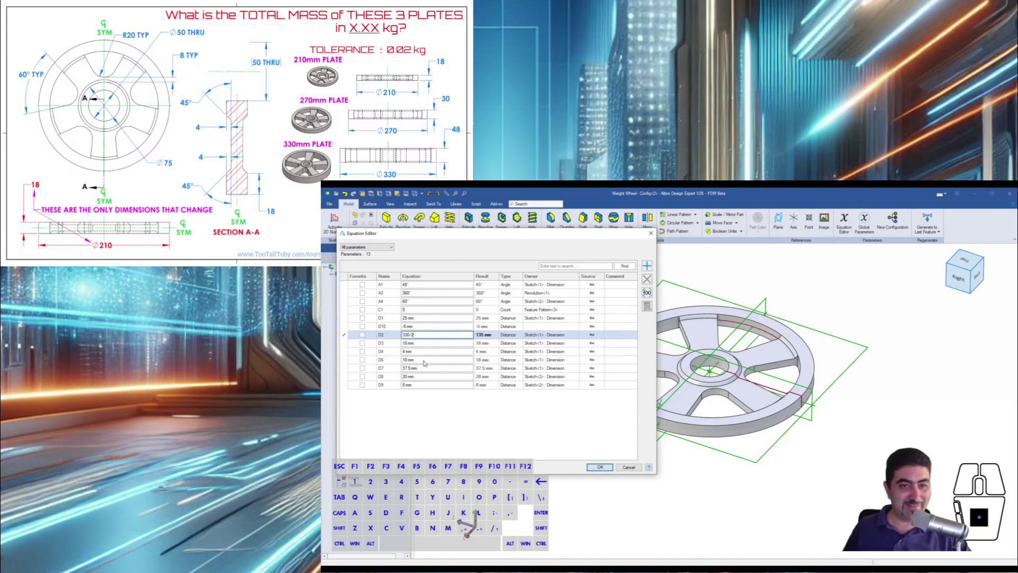
key("Escape")
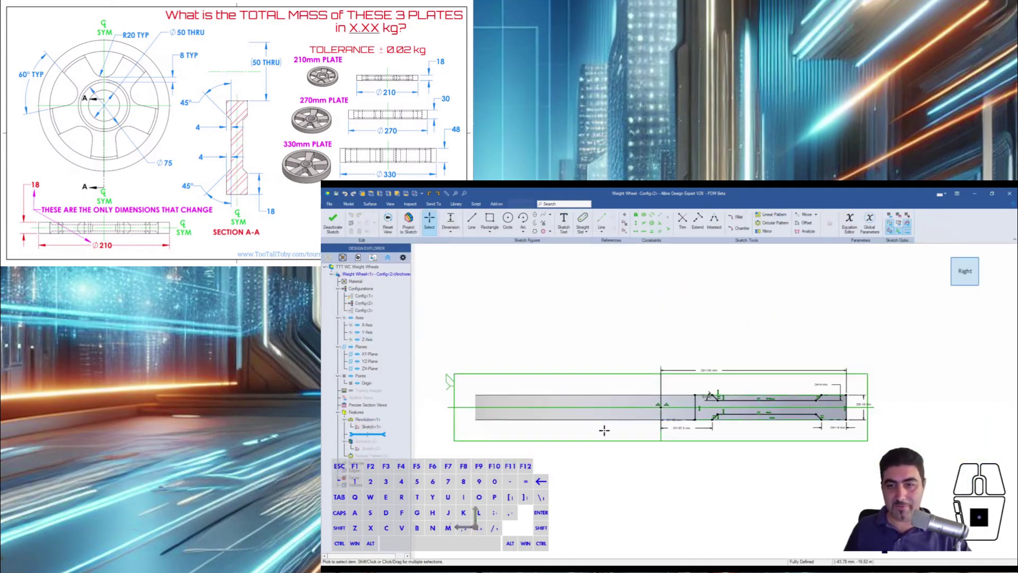
Step: Set thickness dimension D3 in the revolve sketch to 30 mm for Config<2>, close the sketch and regenerate the wheel
scroll(840, 429, "up", 3)
double_click(879, 389)
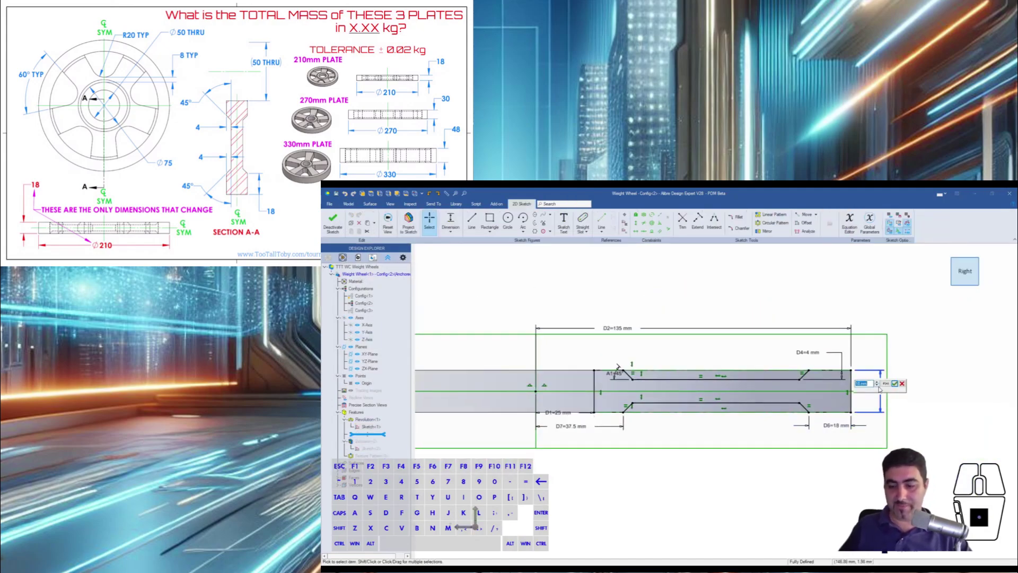
type("30")
key("Return")
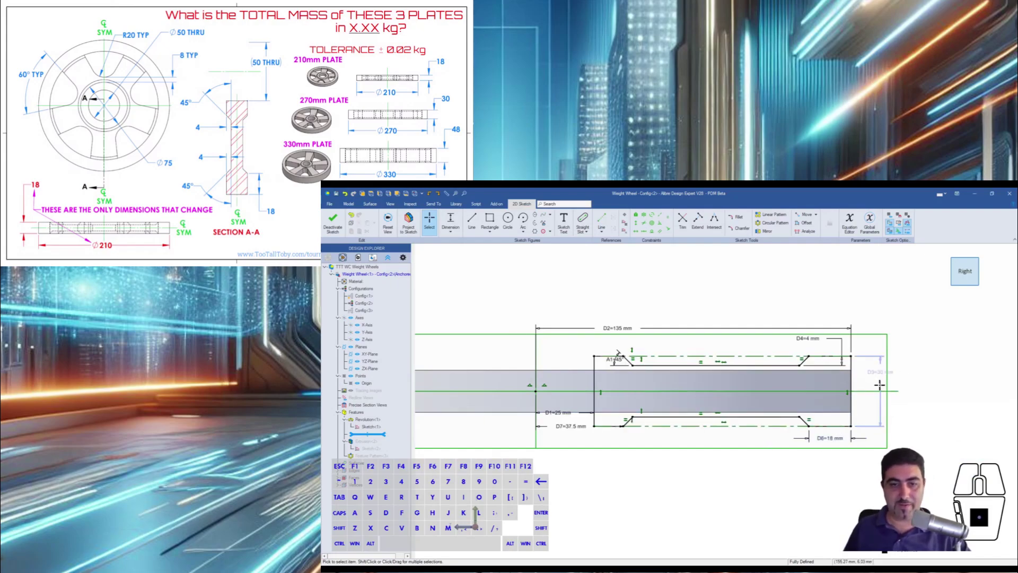
left_click(609, 328)
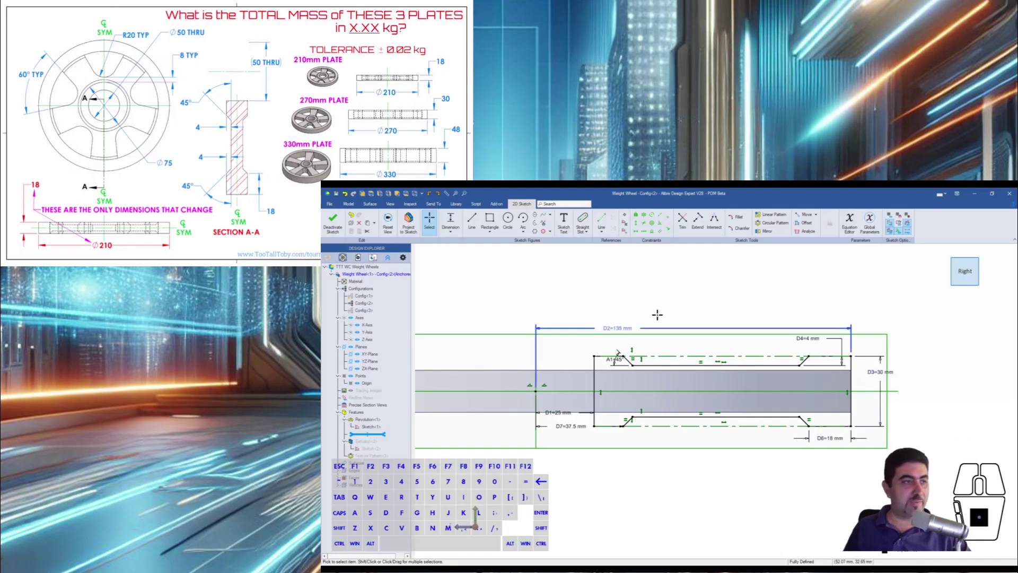
left_click(332, 223)
scroll(722, 334, "down", 2)
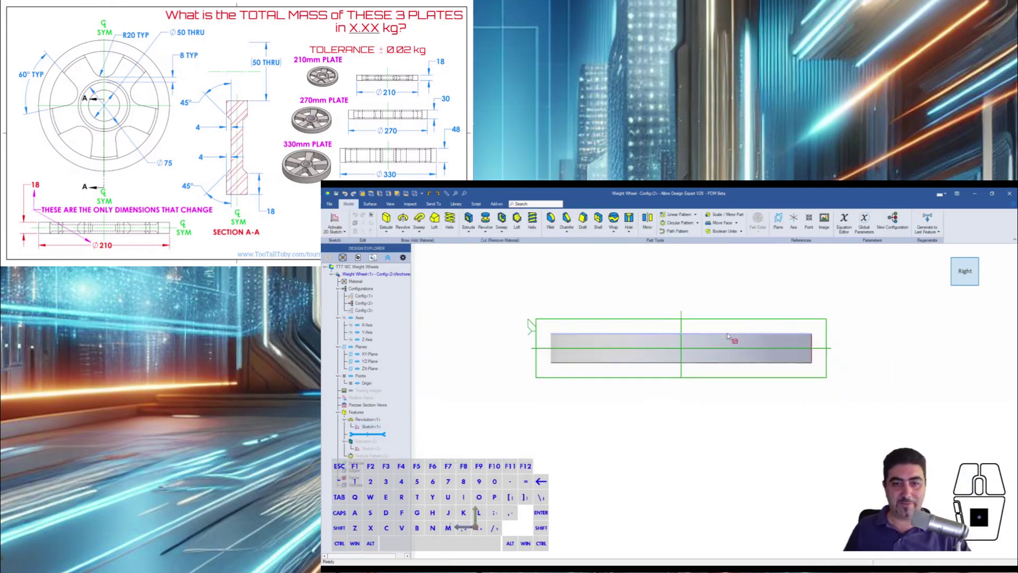
mouse_move(711, 363)
middle_mouse_down()
mouse_move(687, 398)
mouse_move(703, 378)
middle_mouse_up()
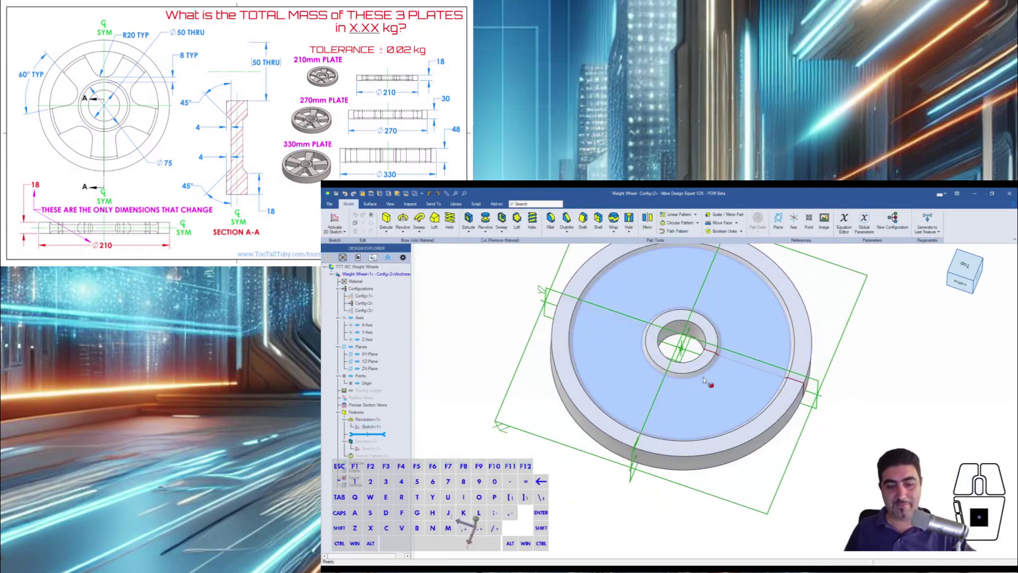
key("F5")
key("Escape")
scroll(751, 495, "down", 3)
middle_click_drag(751, 495, 741, 463)
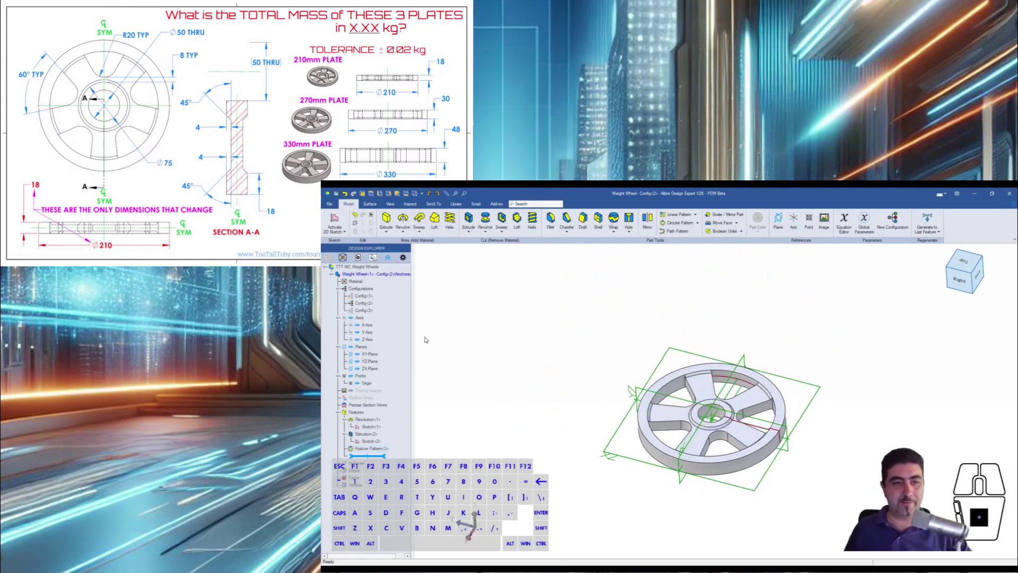
Step: Activate Config<3> and set the outer radius D2 in the revolve sketch to 165 mm
double_click(373, 311)
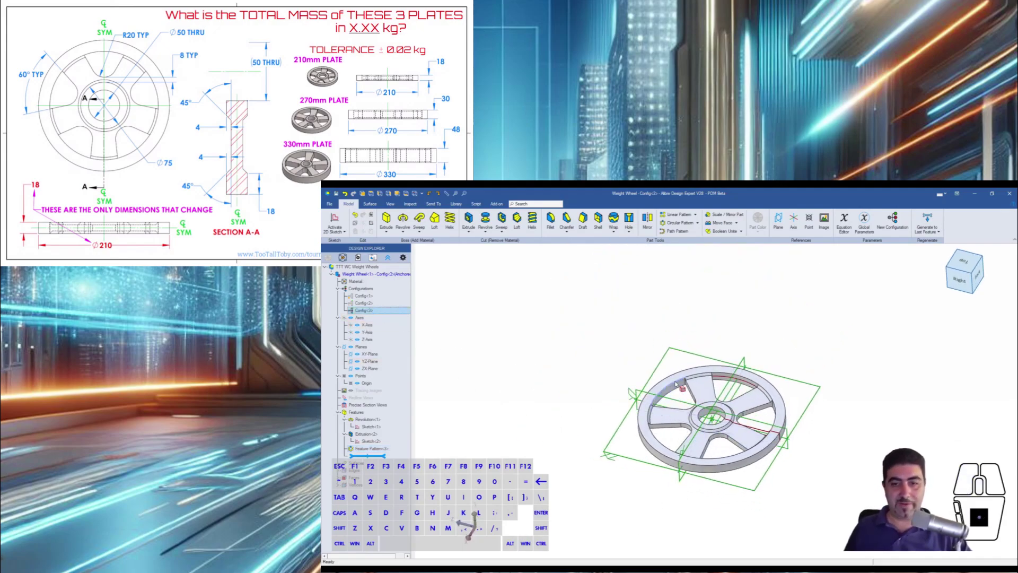
double_click(658, 457)
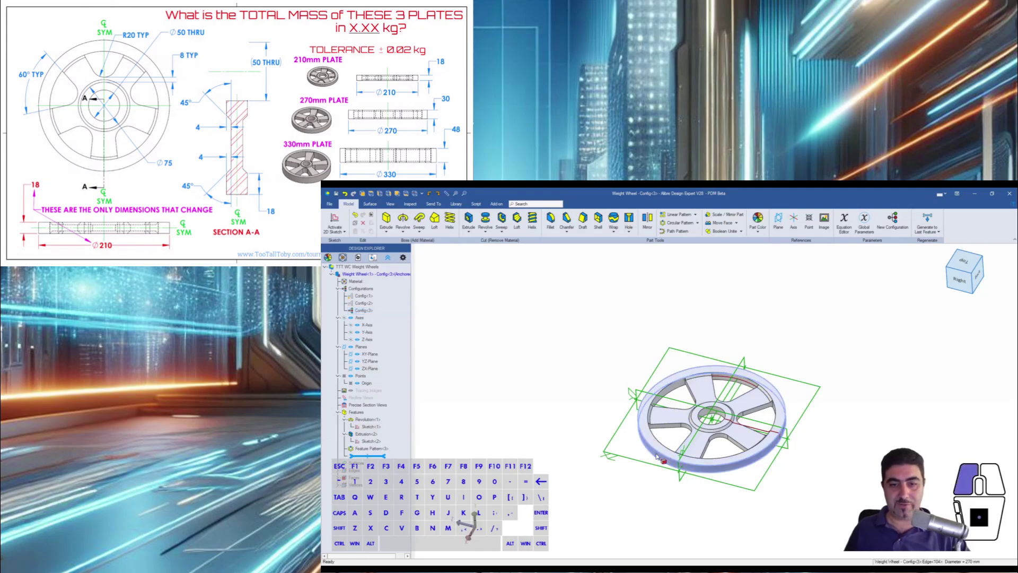
scroll(669, 469, "up", 3)
middle_click_drag(671, 483, 682, 468)
scroll(689, 457, "down", 3)
scroll(883, 451, "up", 3)
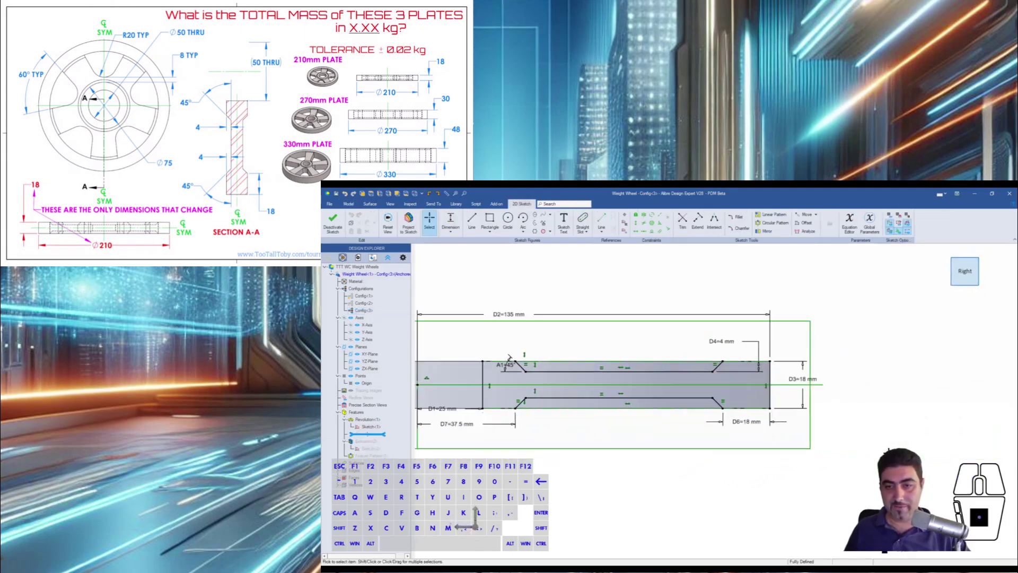
double_click(518, 314)
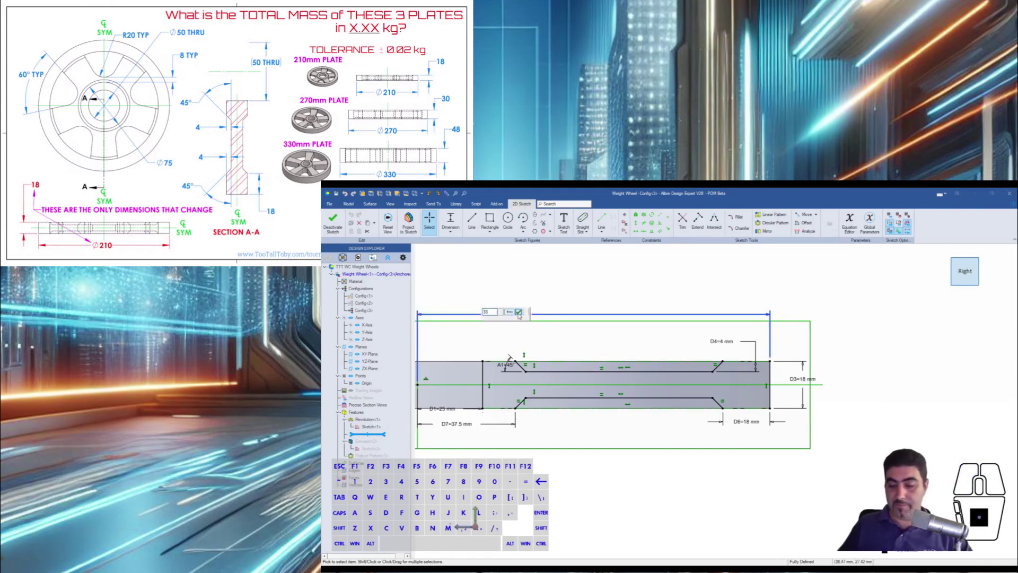
key("Return")
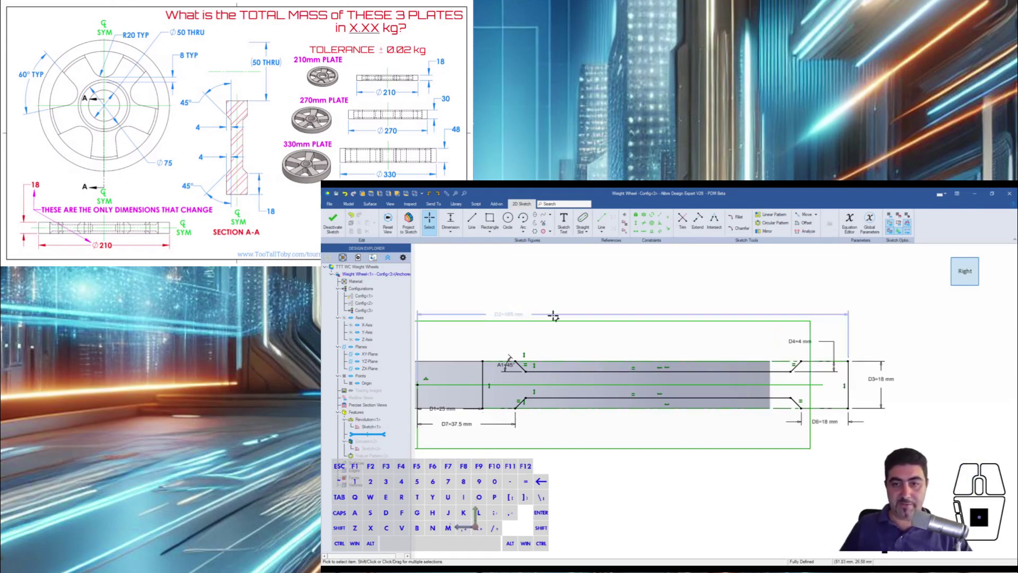
Step: Set thickness dimension D3 to 48 mm for Config<3>, close the sketch and regenerate the wheel
double_click(885, 378)
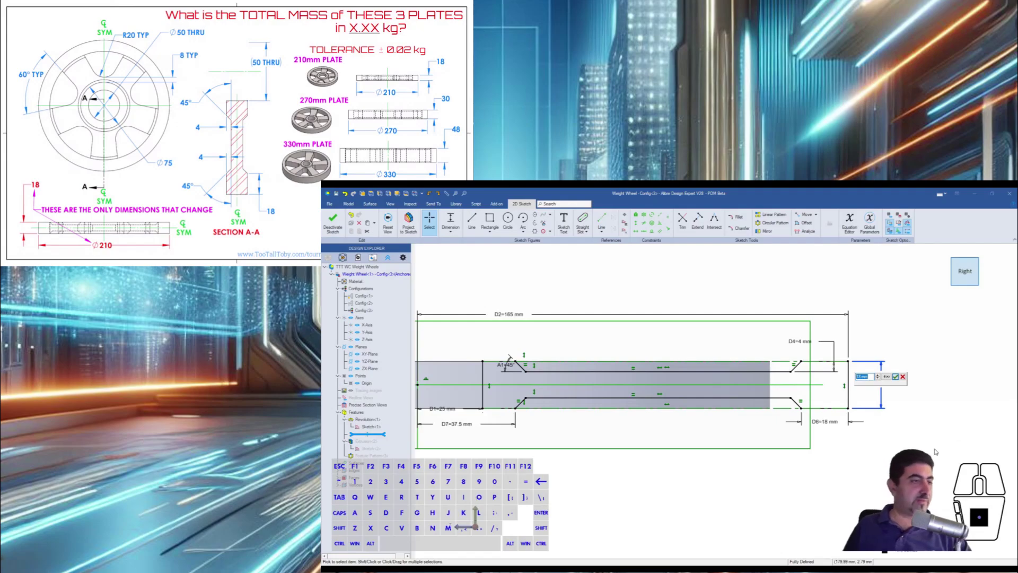
type("48")
key("Return")
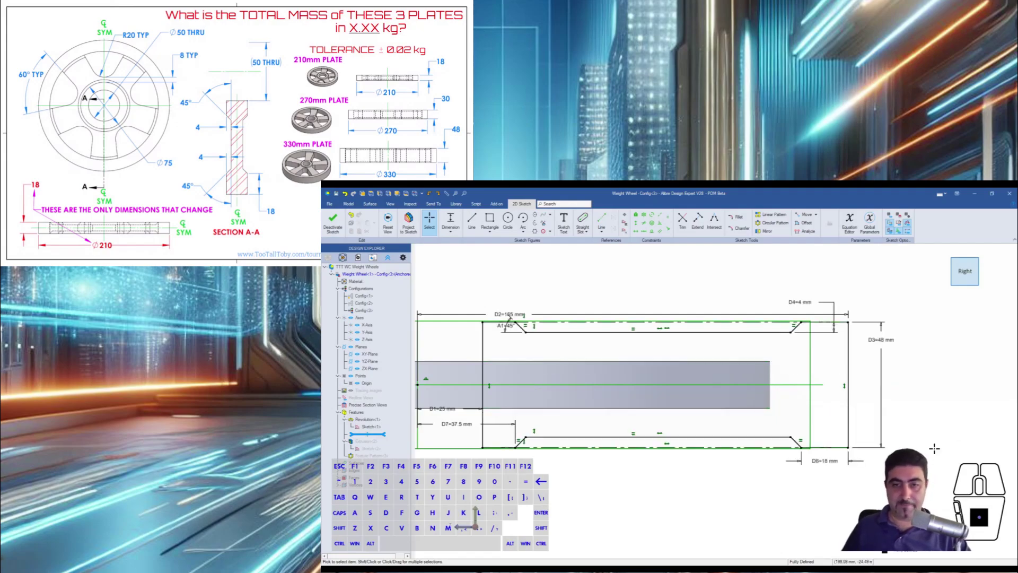
key("Escape")
left_click(936, 451)
scroll(884, 361, "down", 4)
middle_click_drag(684, 370, 665, 416)
scroll(663, 417, "down", 7)
scroll(630, 391, "up", 2)
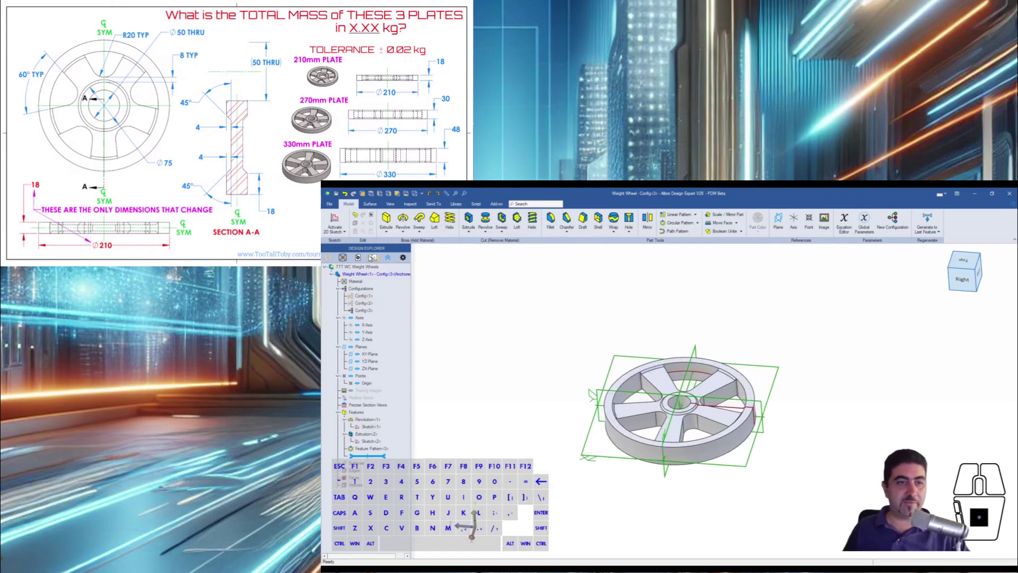
Step: Return to editing the TTT WC Weight Wheels assembly and switch the second Weight Wheel component to Config<2>
right_click(372, 271)
left_click(403, 273)
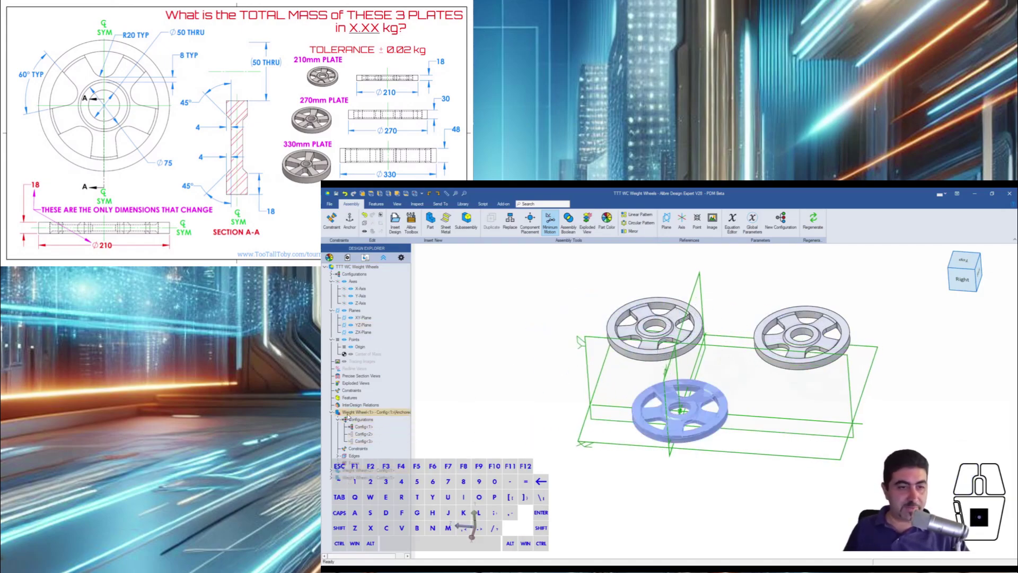
left_click(364, 429)
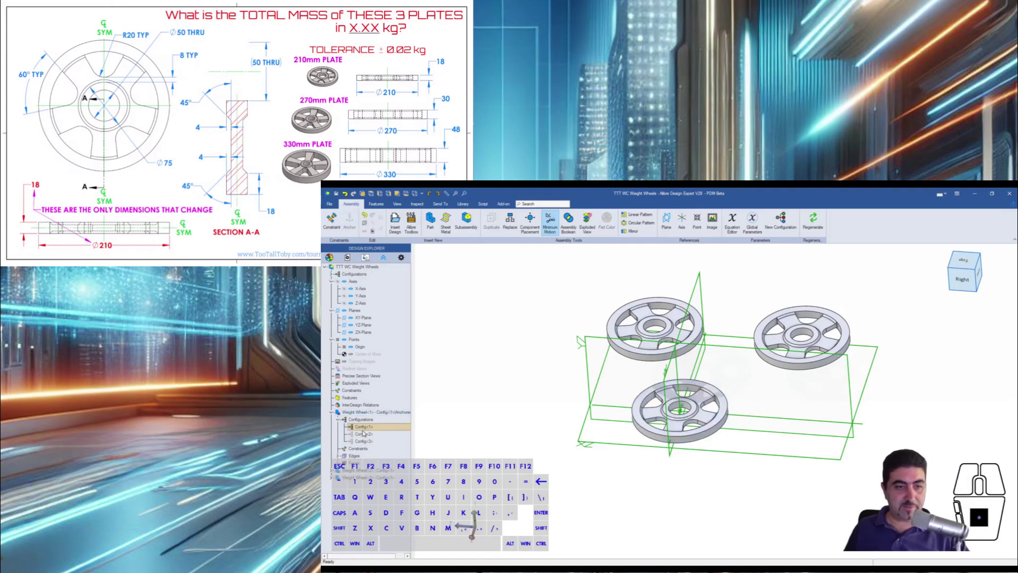
left_click(331, 471)
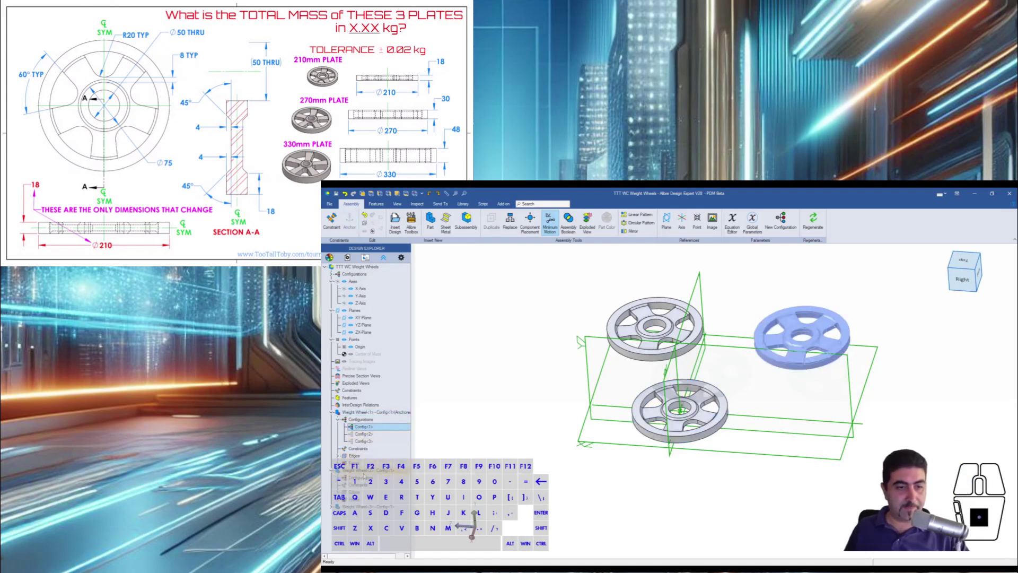
left_click(338, 478)
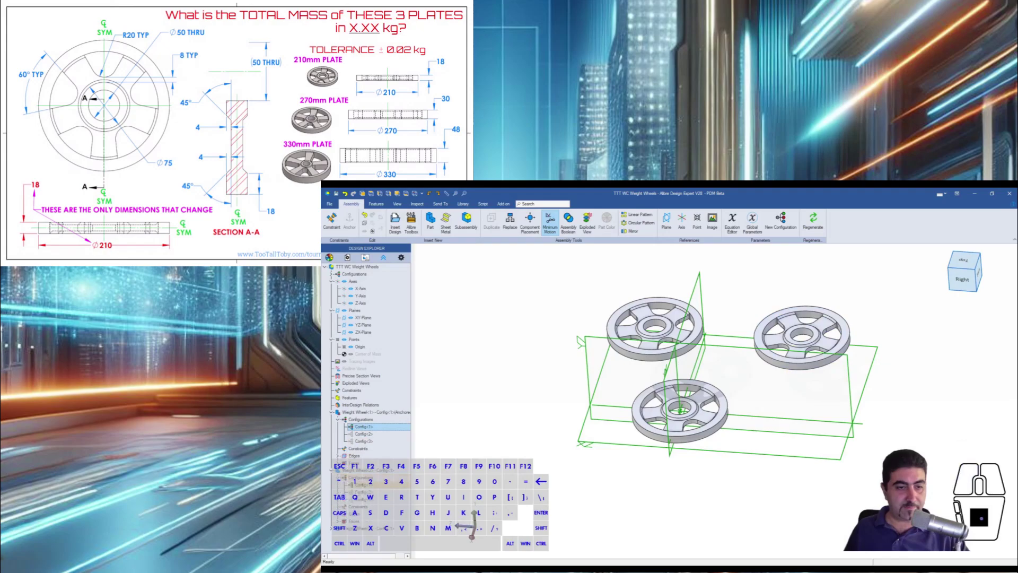
double_click(364, 493)
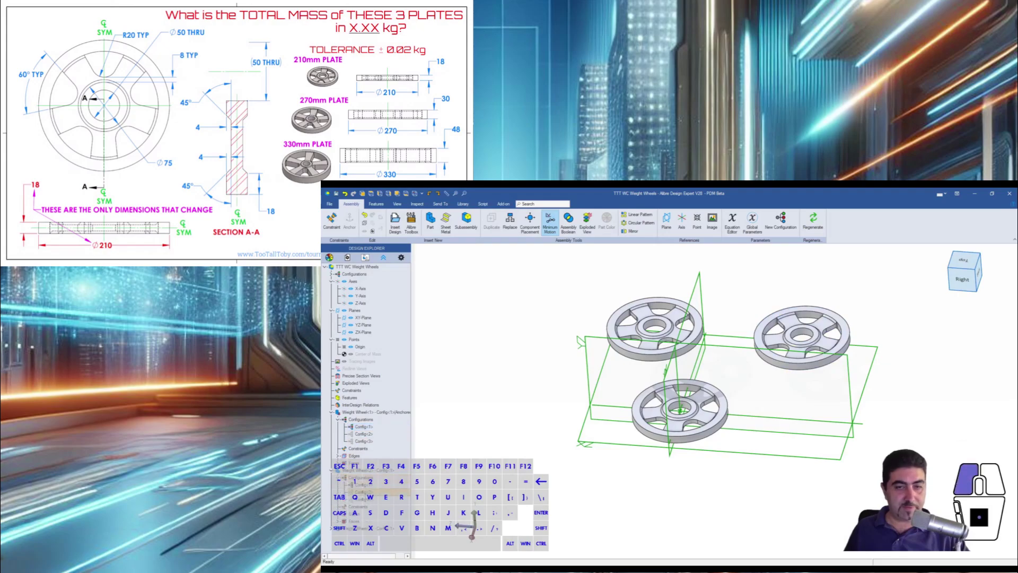
Step: Switch the third Weight Wheel component to Config<3>
left_click(332, 529)
left_click(338, 536)
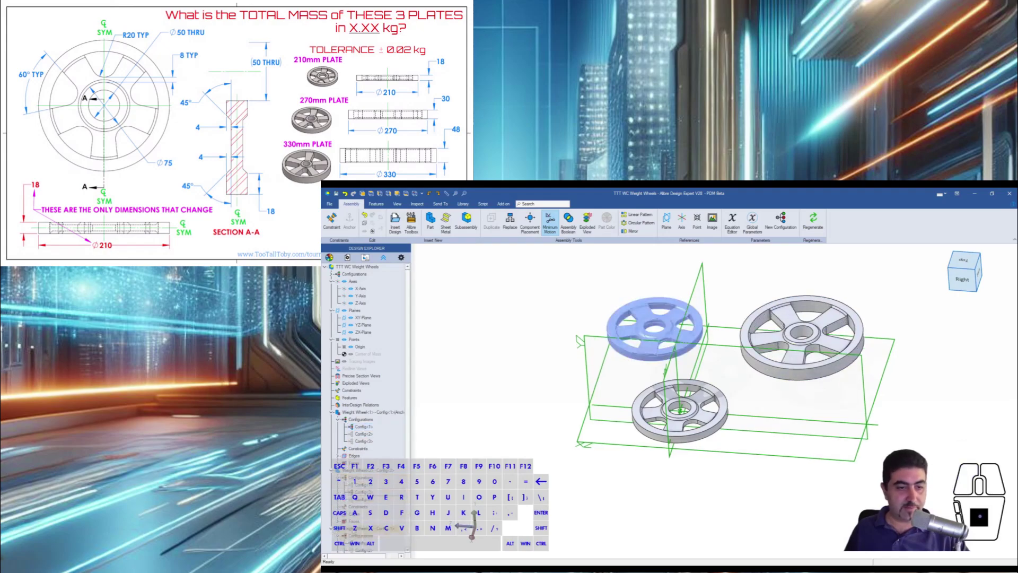
scroll(361, 534, "down", 2)
double_click(363, 521)
left_click(597, 508)
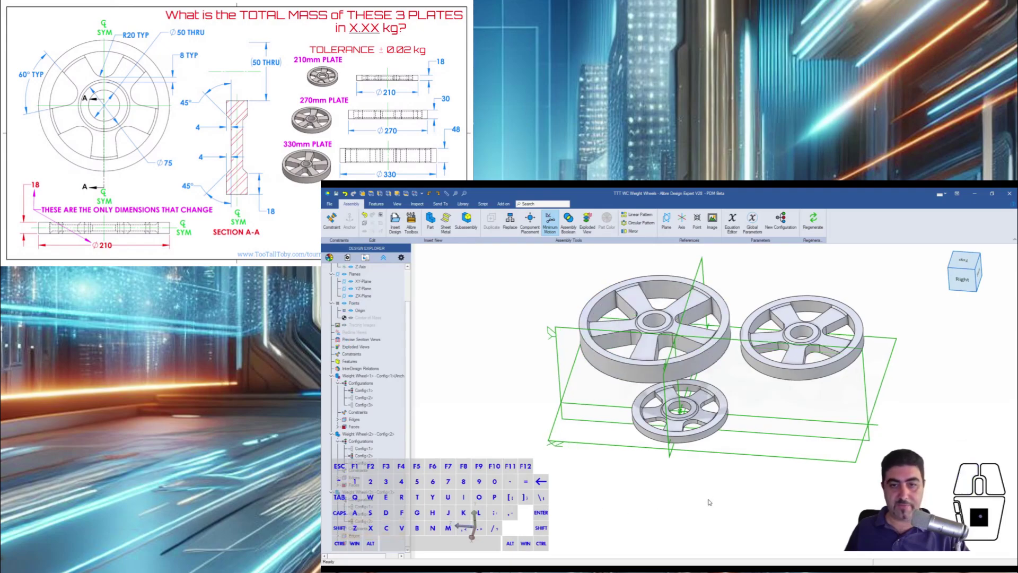
Step: Calculate the physical properties of the three-wheel assembly and close the results
mouse_move(752, 466)
middle_mouse_down()
mouse_move(779, 449)
mouse_move(762, 472)
middle_mouse_up()
scroll(720, 504, "down", 3)
scroll(743, 357, "up", 4)
key("p")
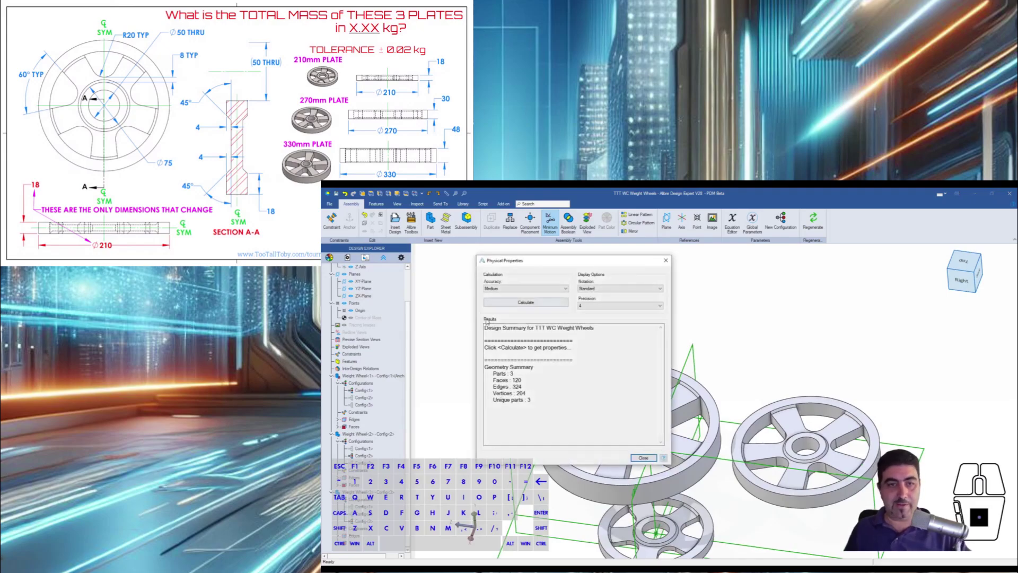
left_click(494, 306)
key("Escape")
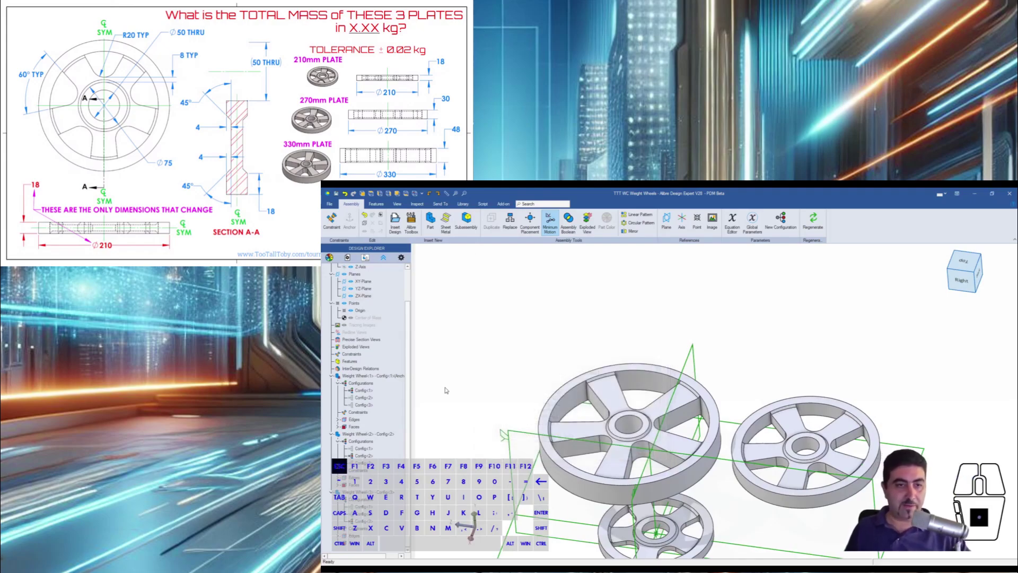
Step: Edit the first Weight Wheel in place, assign it the TTT Steel material and return to the assembly
right_click(377, 377)
left_click(392, 383)
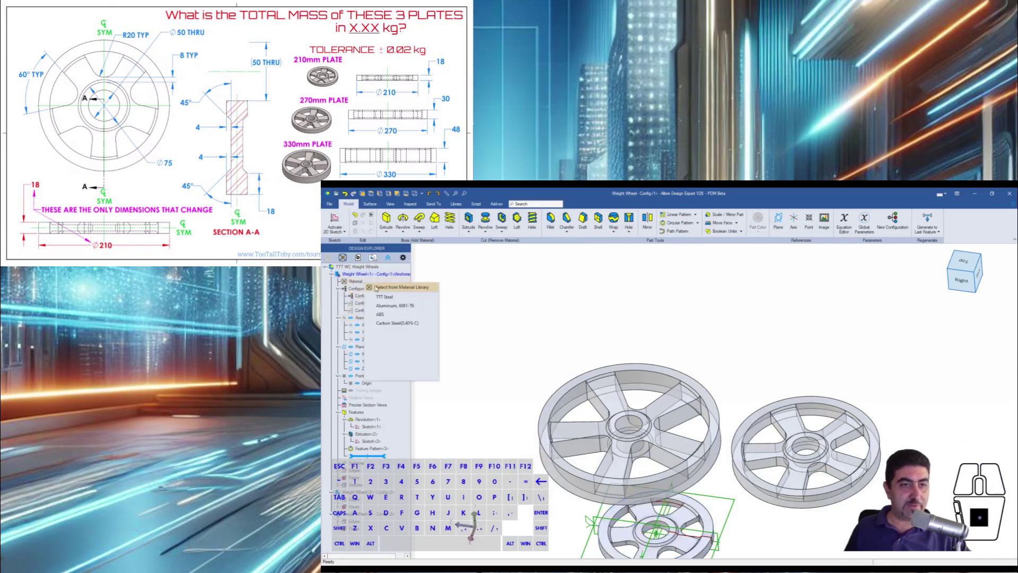
right_click(376, 268)
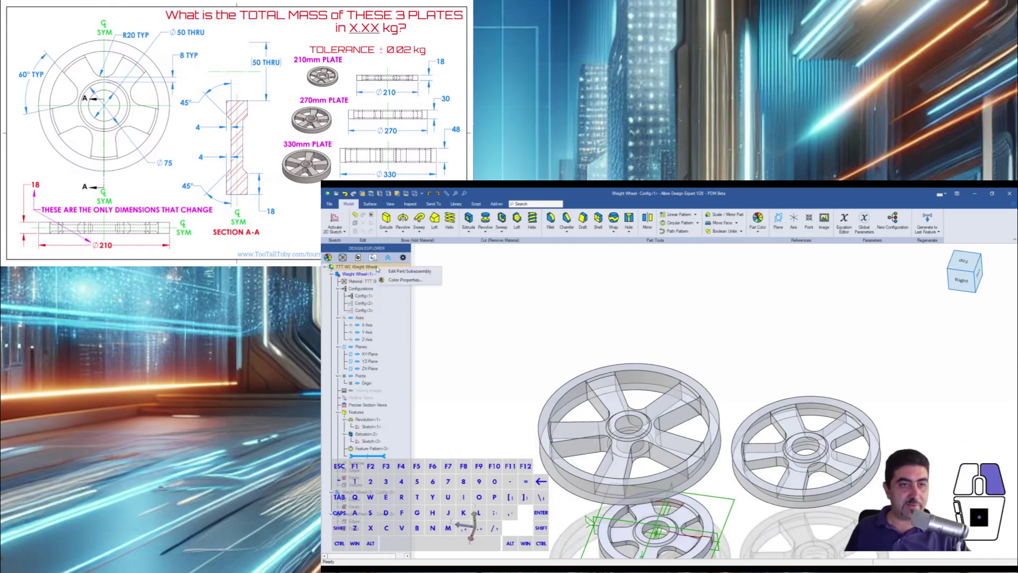
left_click(391, 272)
Step: Recalculate the assembly's physical properties to read the total mass of the three plates, and close the results
scroll(678, 328, "down", 3)
mouse_move(678, 328)
middle_mouse_down()
mouse_move(671, 287)
mouse_move(667, 322)
middle_mouse_up()
key("p")
left_click(510, 302)
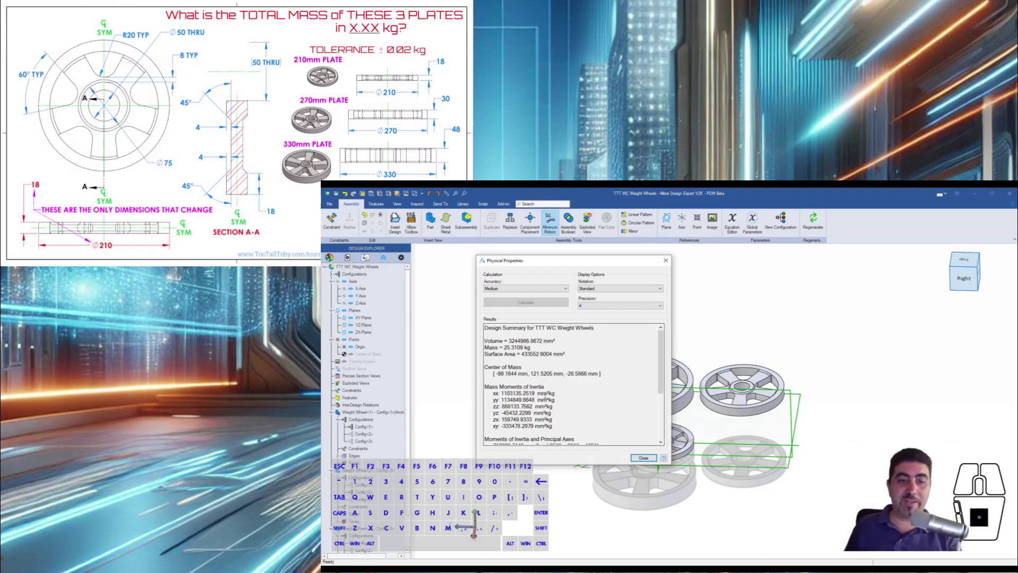
left_click(639, 459)
left_click(580, 431)
middle_click_drag(530, 424, 525, 409)
left_click(512, 404)
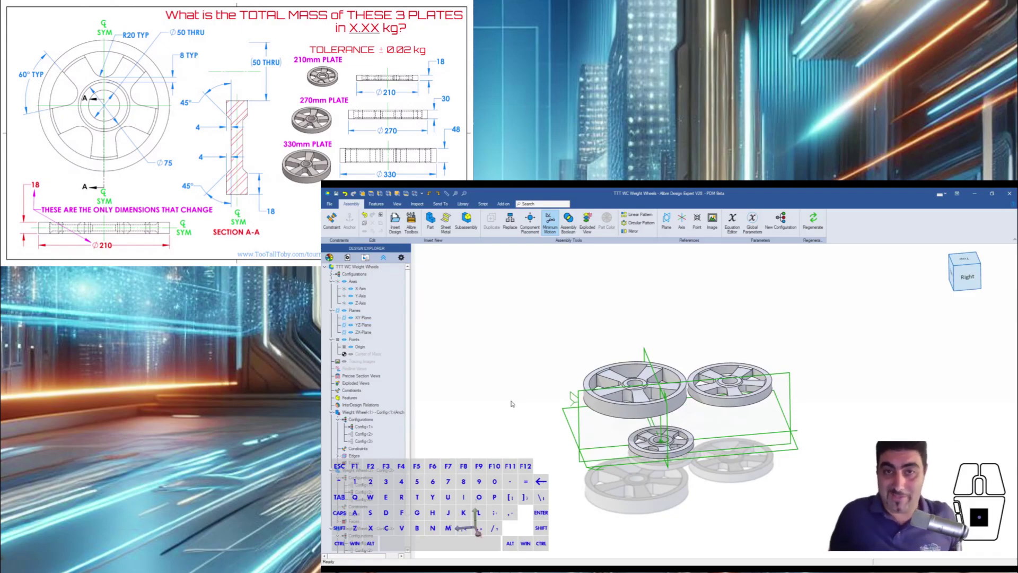